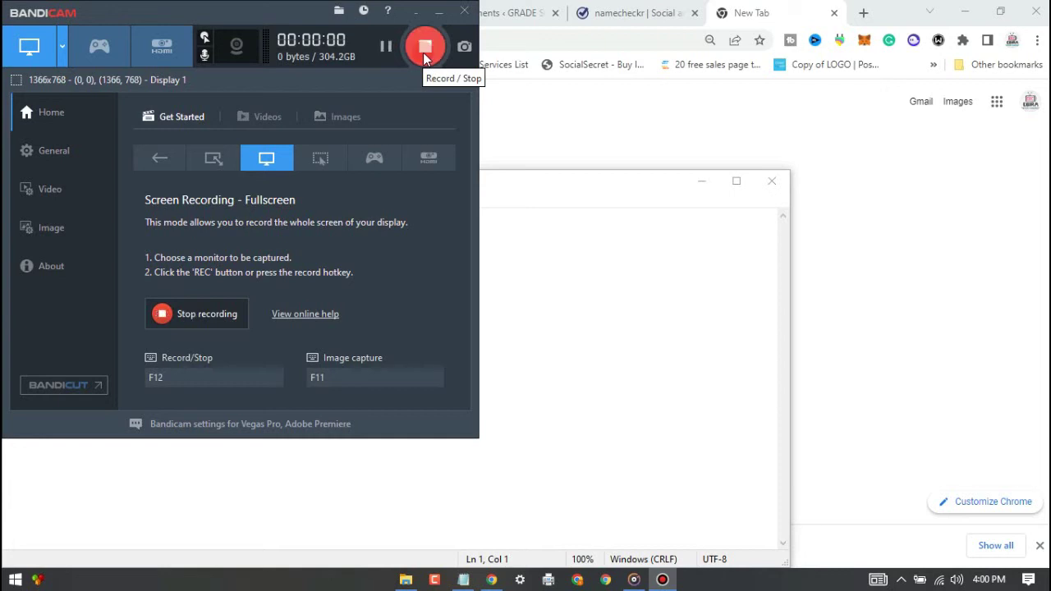
Step: Write 'HELLO GUYS, IN THIS PARTICULAR VIDEO… HOW TO EXTRACT TEXT FROM JPEG' in Notepad and select it
{"action": "left_click", "coordinate": [414, 12]}
{"action": "left_click", "coordinate": [380, 267]}
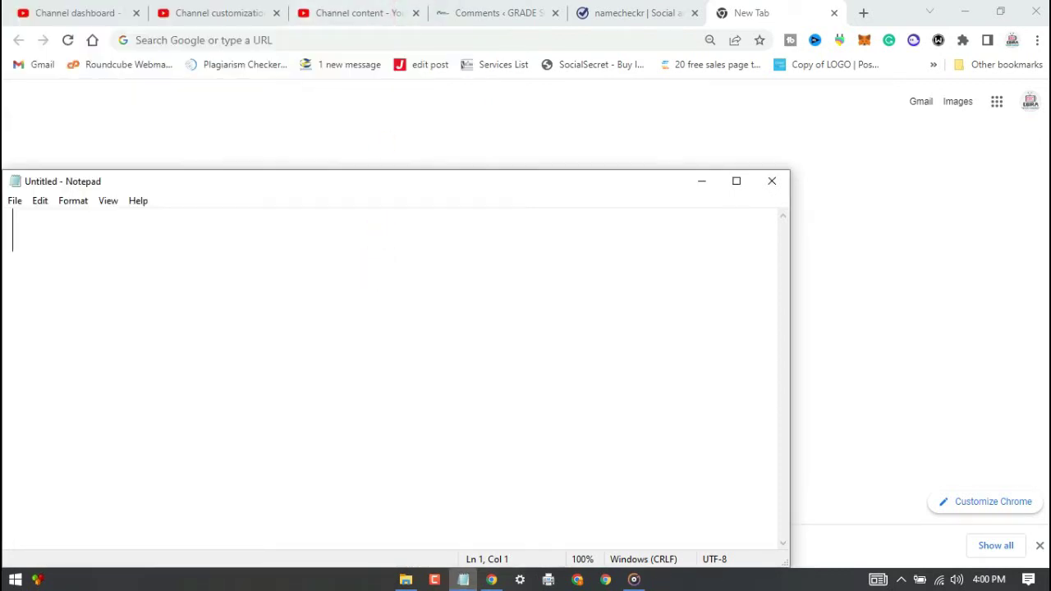
{"action": "type", "text": "HELLO GUYS"}
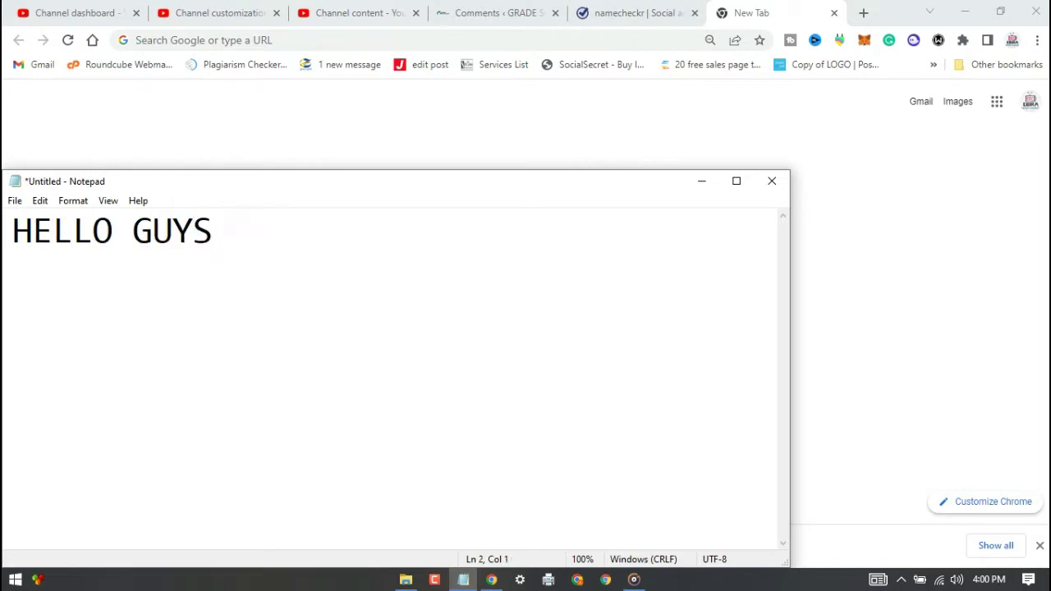
{"action": "type", "text": "IN THIS PA"}
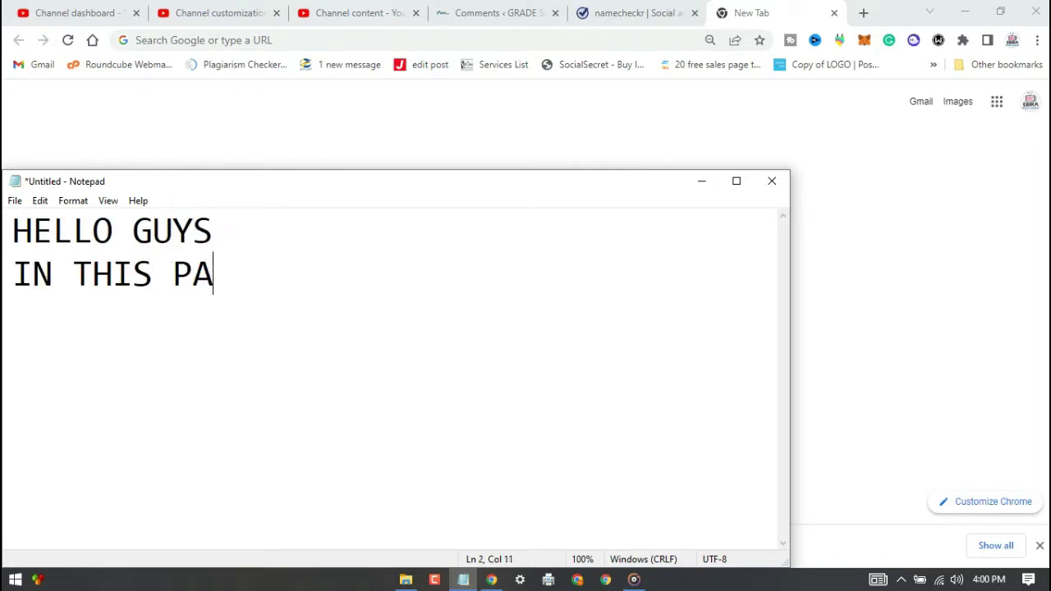
{"action": "type", "text": "RTI"}
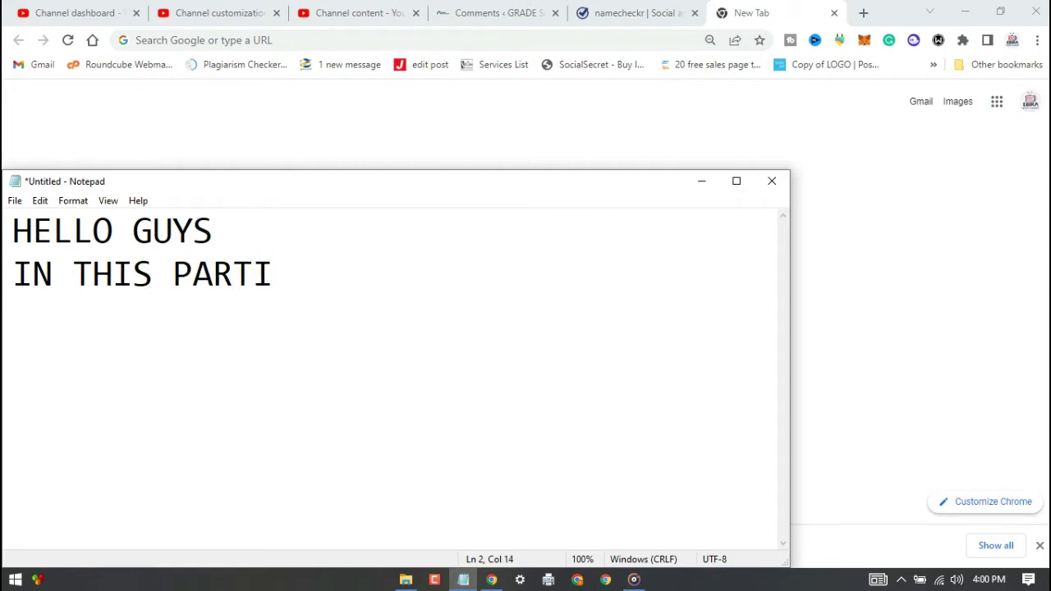
{"action": "type", "text": "CULAR "}
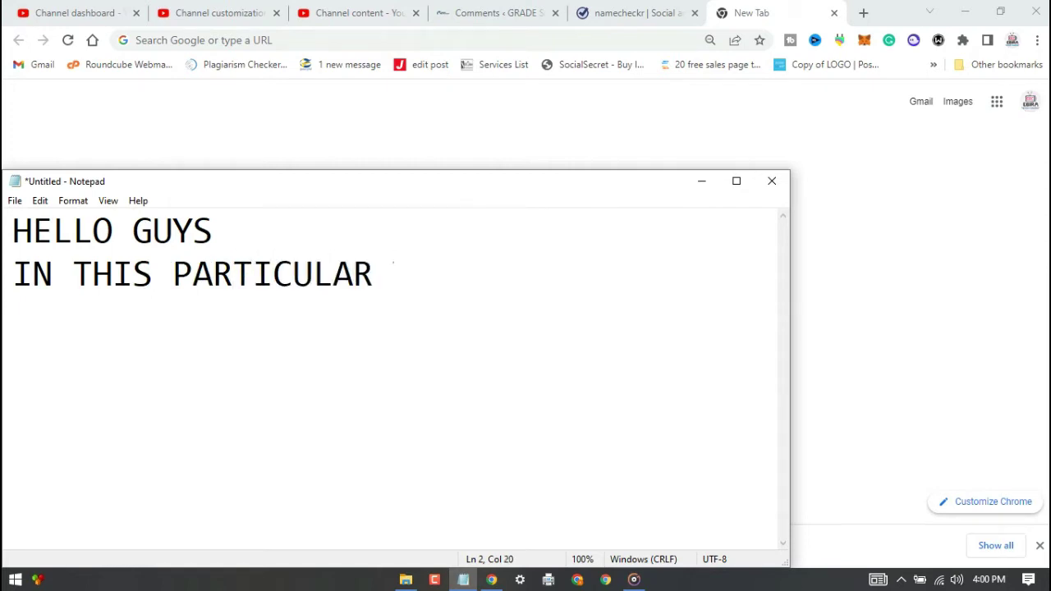
{"action": "type", "text": "VIDEO I W"}
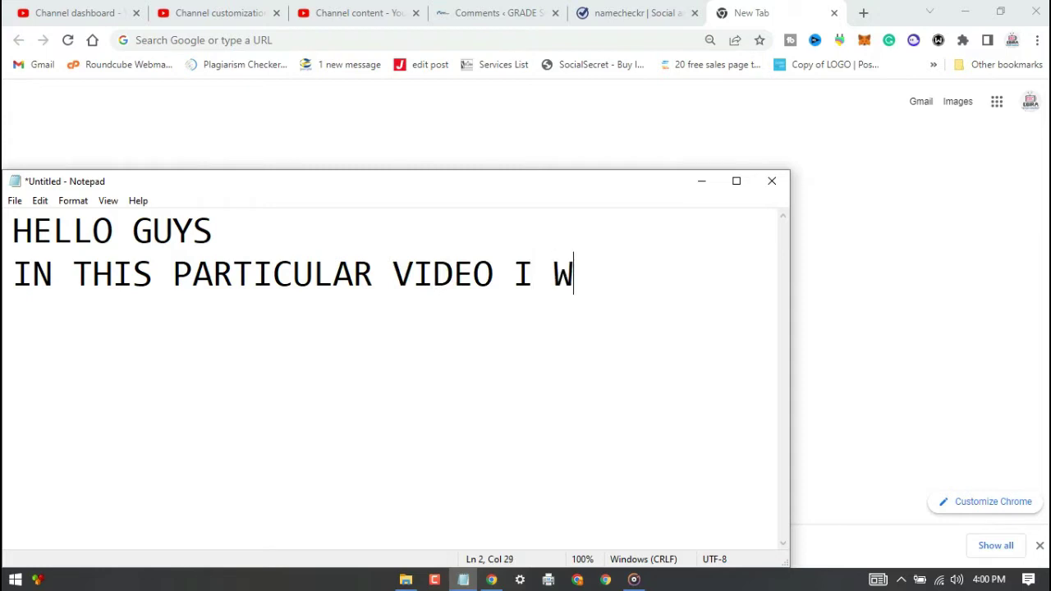
{"action": "type", "text": "ILL BE SH"}
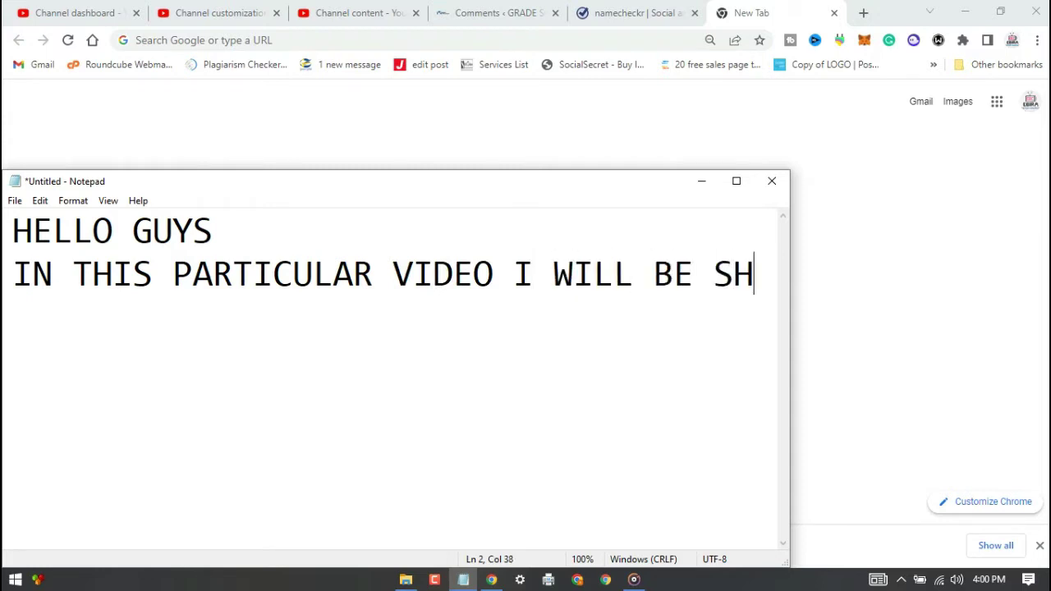
{"action": "type", "text": "OWING YOU"}
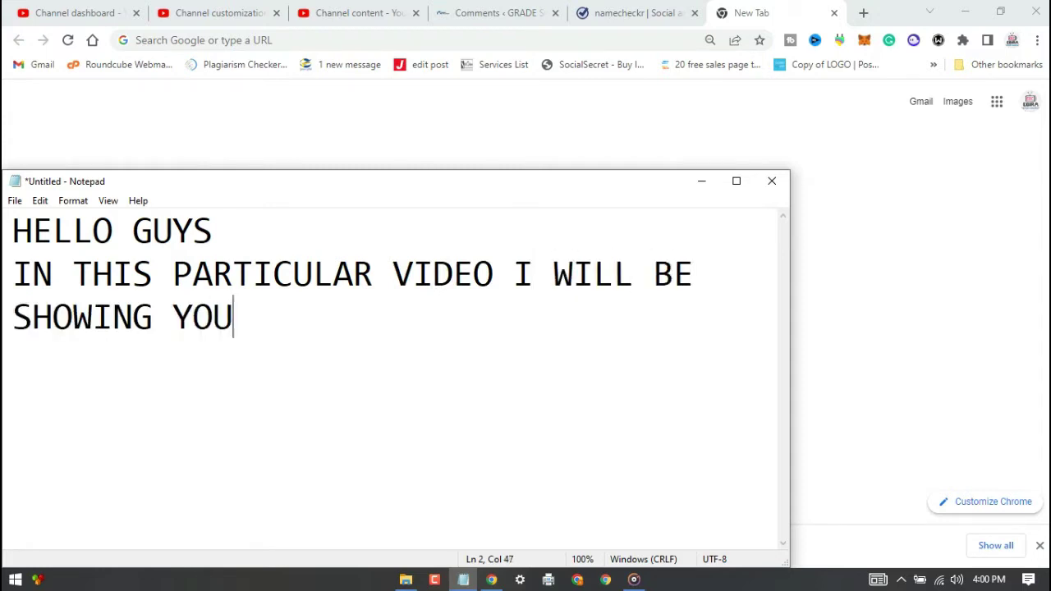
{"action": "type", "text": " HOW TO "}
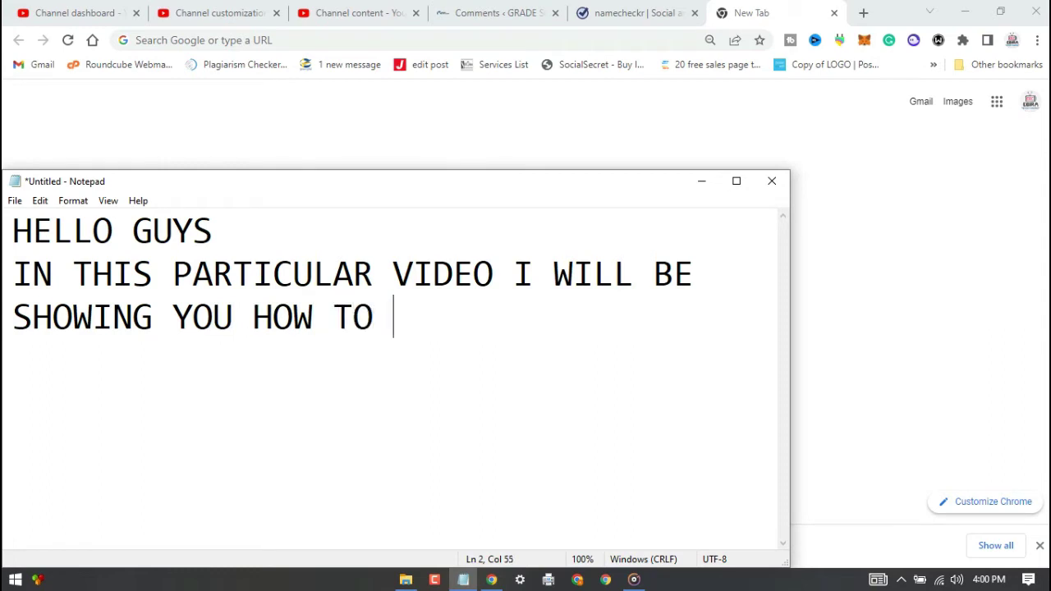
{"action": "type", "text": "EXTRACT t"}
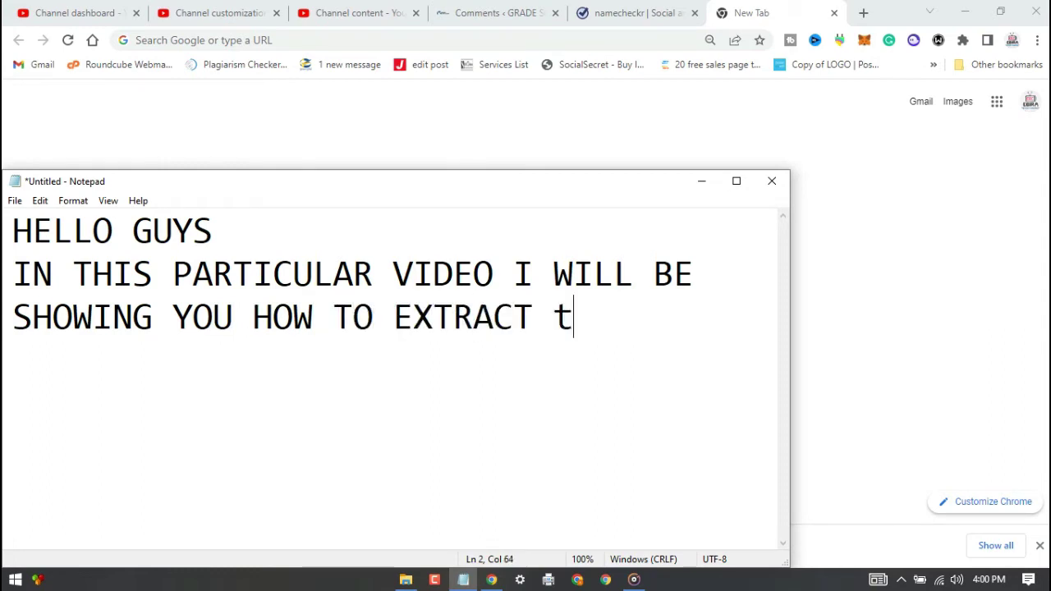
{"action": "type", "text": "EXT "}
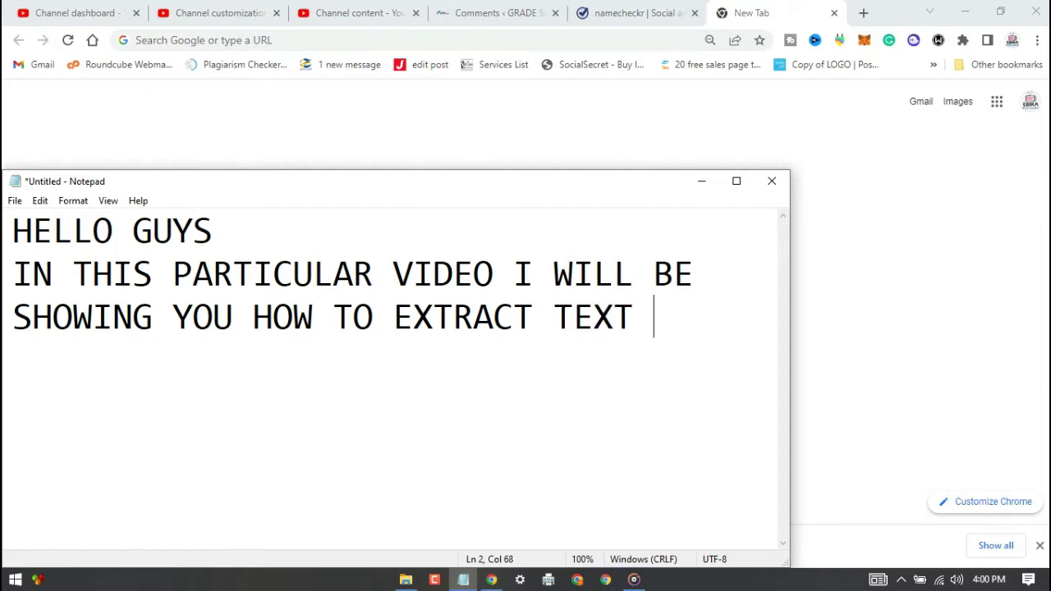
{"action": "type", "text": "FROM "}
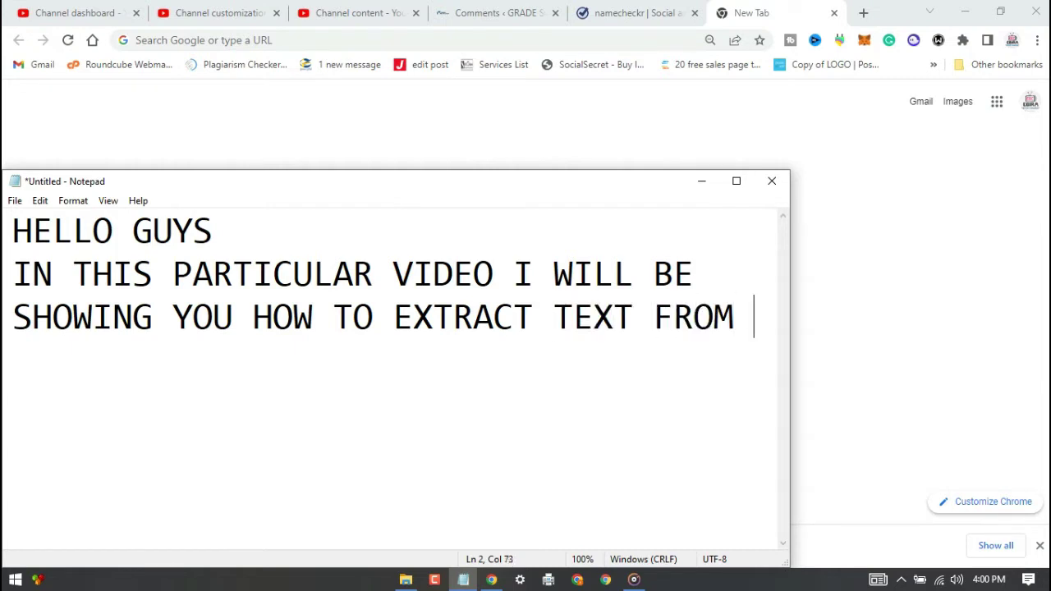
{"action": "type", "text": "JPED"}
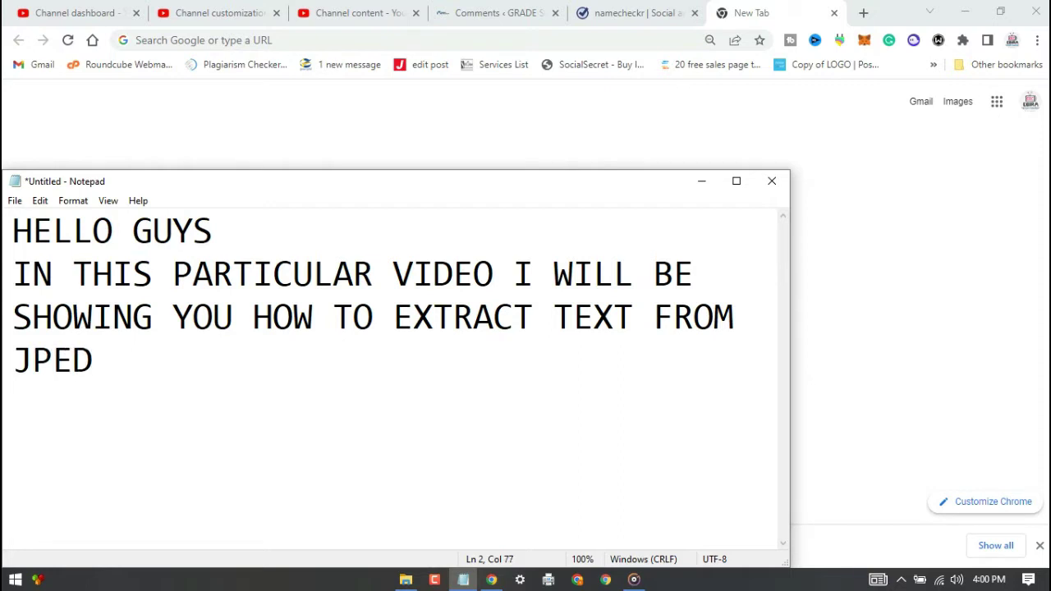
{"action": "key", "text": "BackSpace"}
{"action": "type", "text": "G TO"}
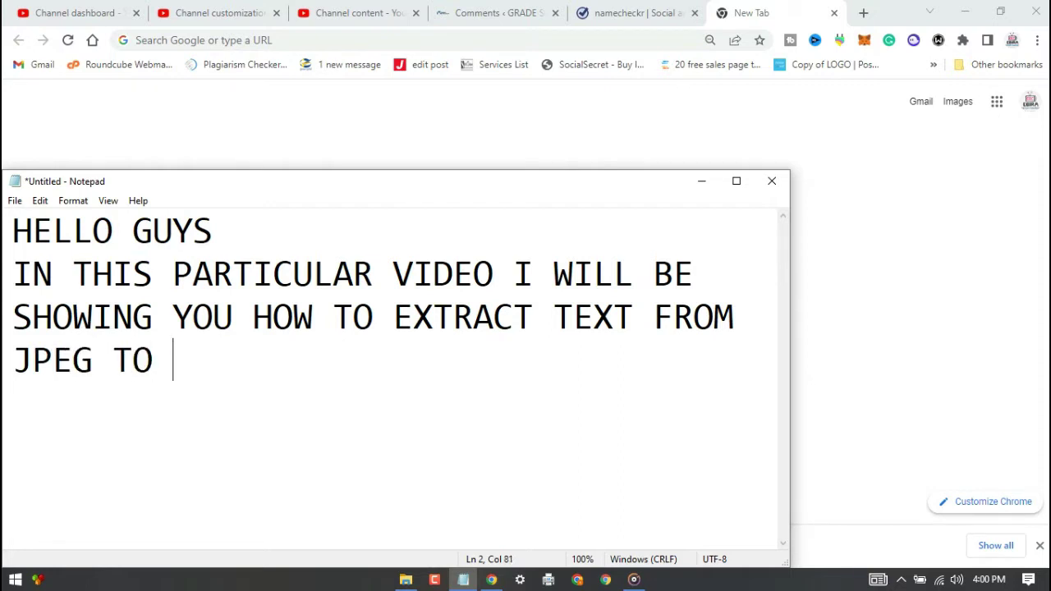
{"action": "key", "text": "BackSpace"}
{"action": "key", "text": "BackSpace"}
{"action": "key", "text": "BackSpace"}
{"action": "key", "text": "BackSpace"}
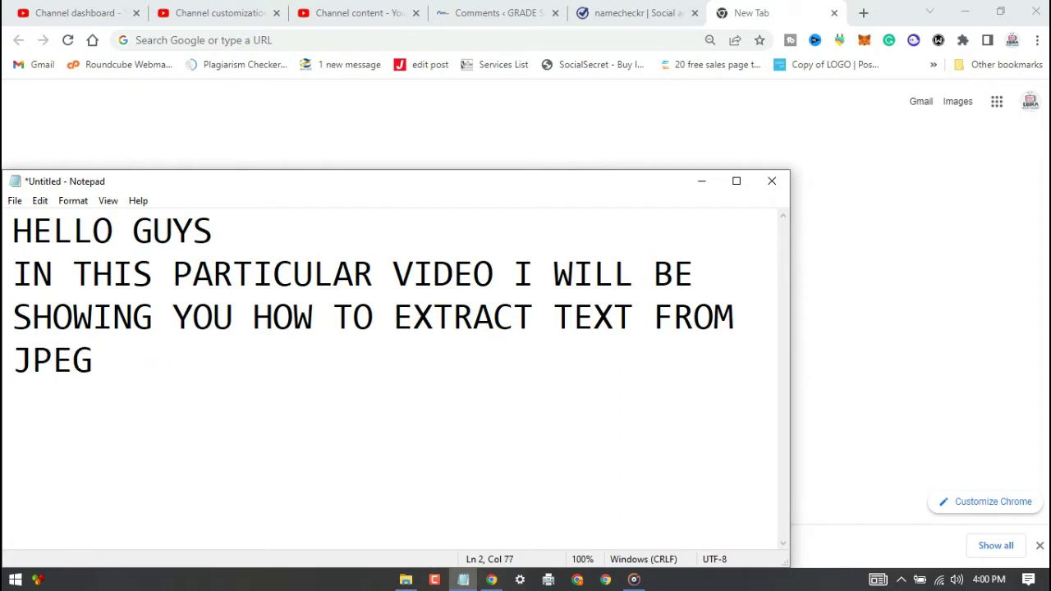
{"action": "key", "text": "ctrl+a"}
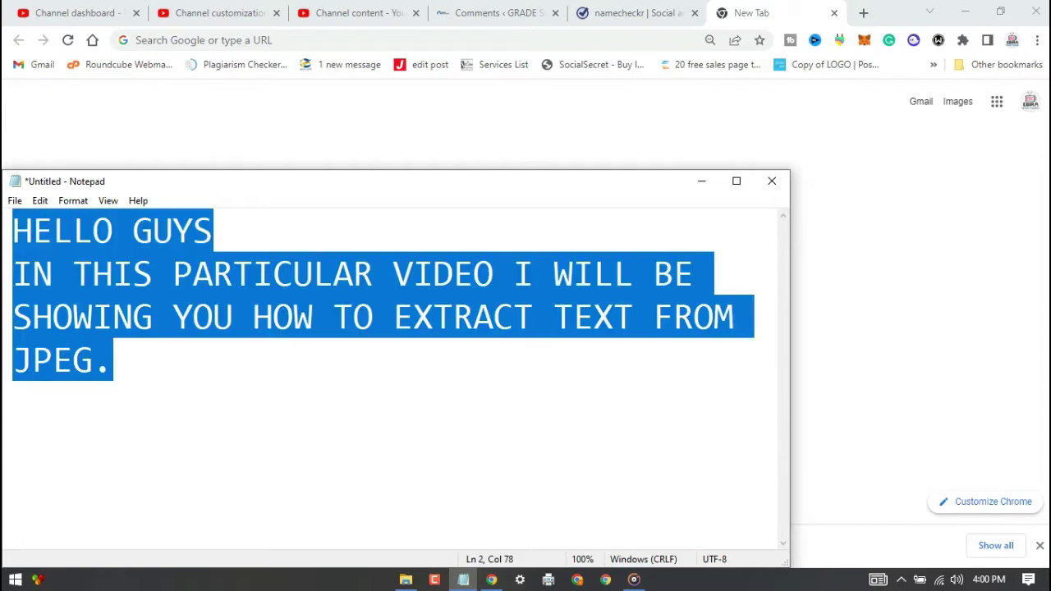
{"action": "left_click", "coordinate": [581, 154]}
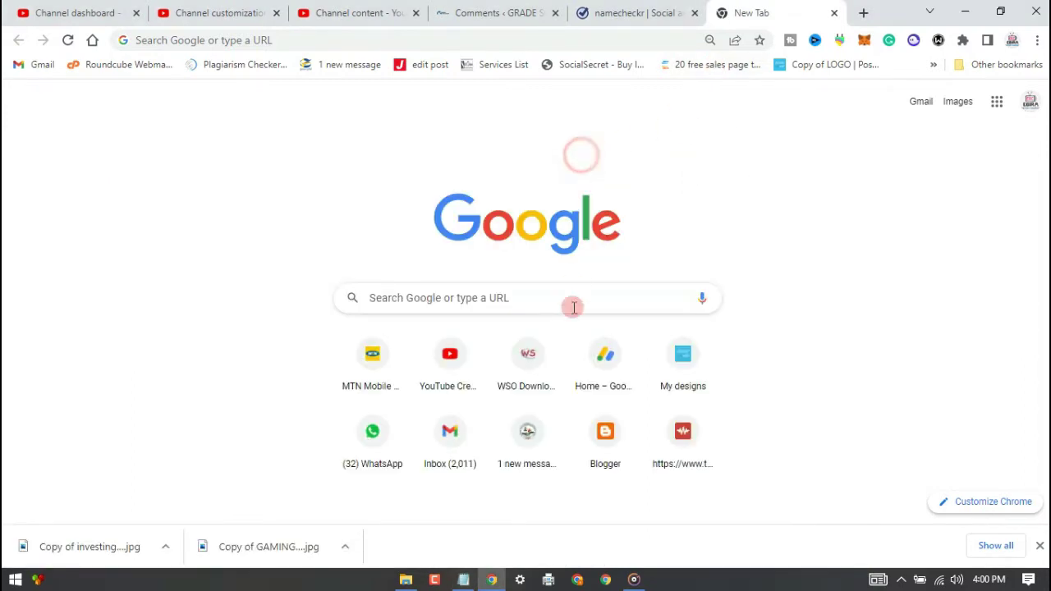
{"action": "left_click", "coordinate": [463, 579]}
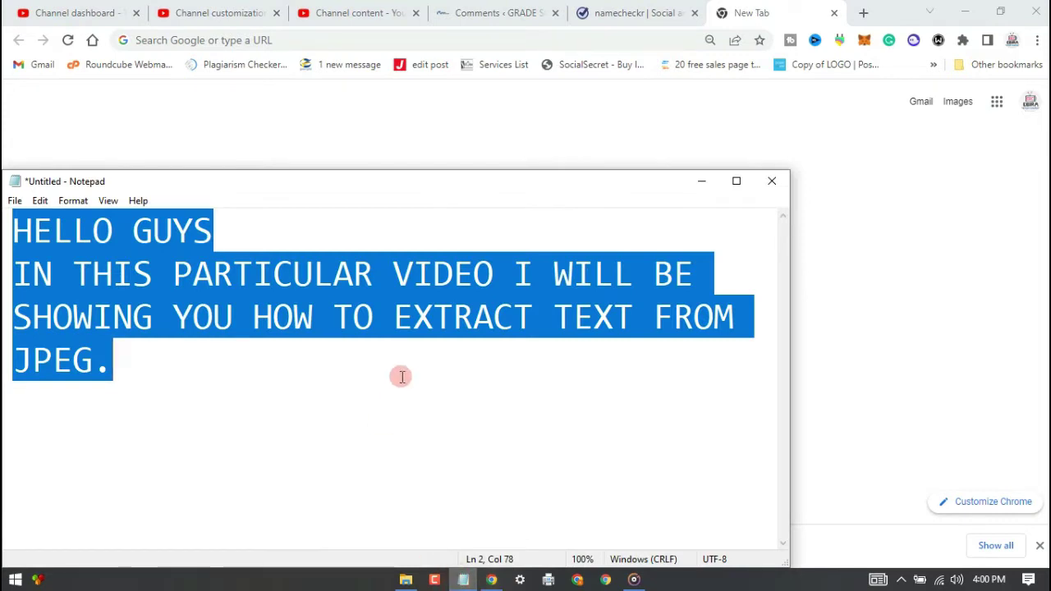
Step: Overwrite the note with 'FIRSTLY LETS DOWNLOAD A JPEG FILE TO USE......', correcting a typo
{"action": "type", "text": "FIRSTLY "}
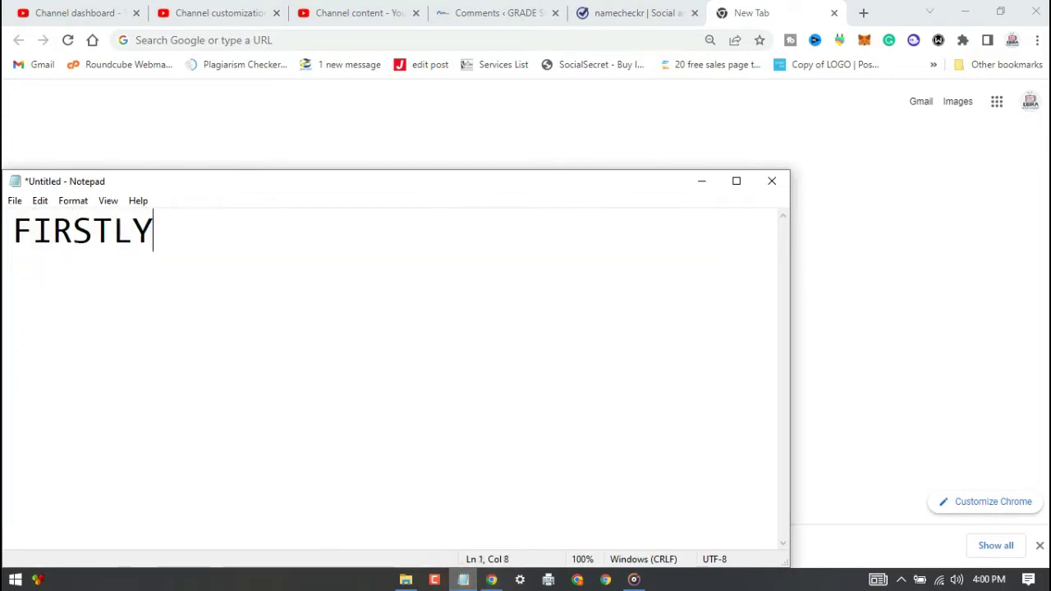
{"action": "type", "text": "LETS "}
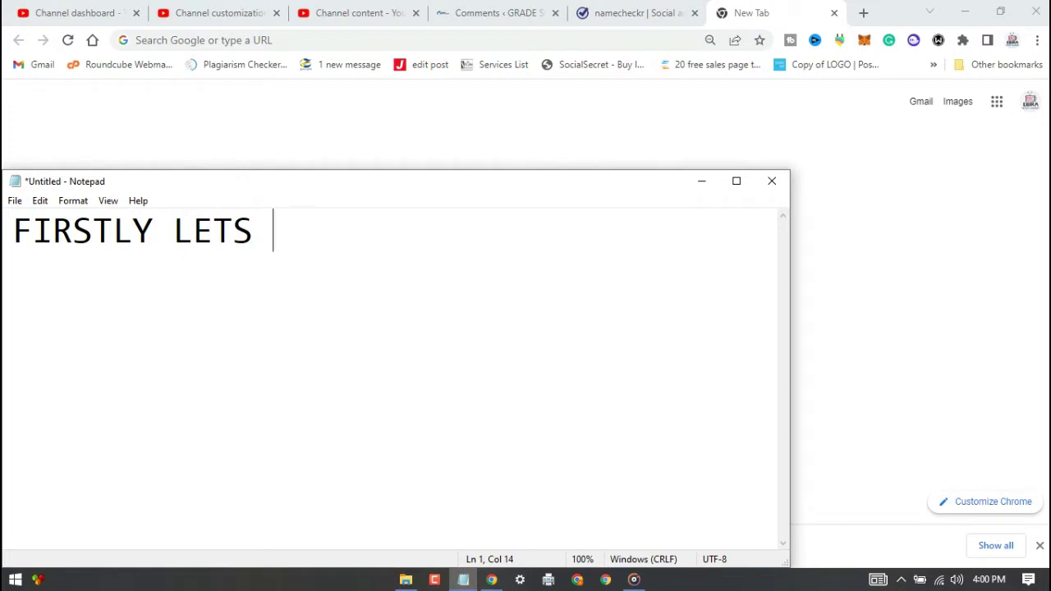
{"action": "type", "text": "DOWN"}
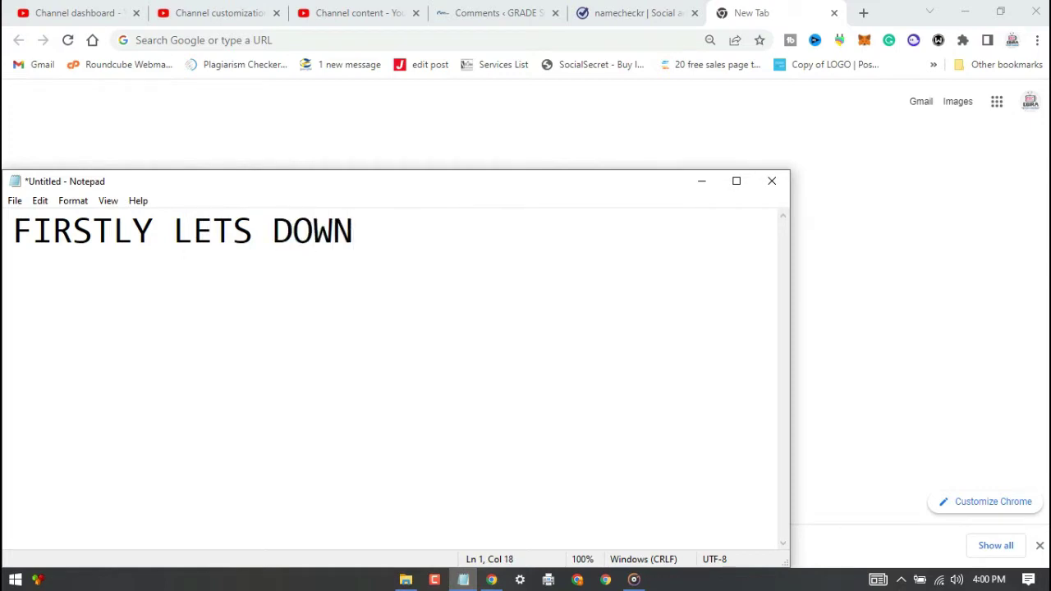
{"action": "type", "text": "LOAD A"}
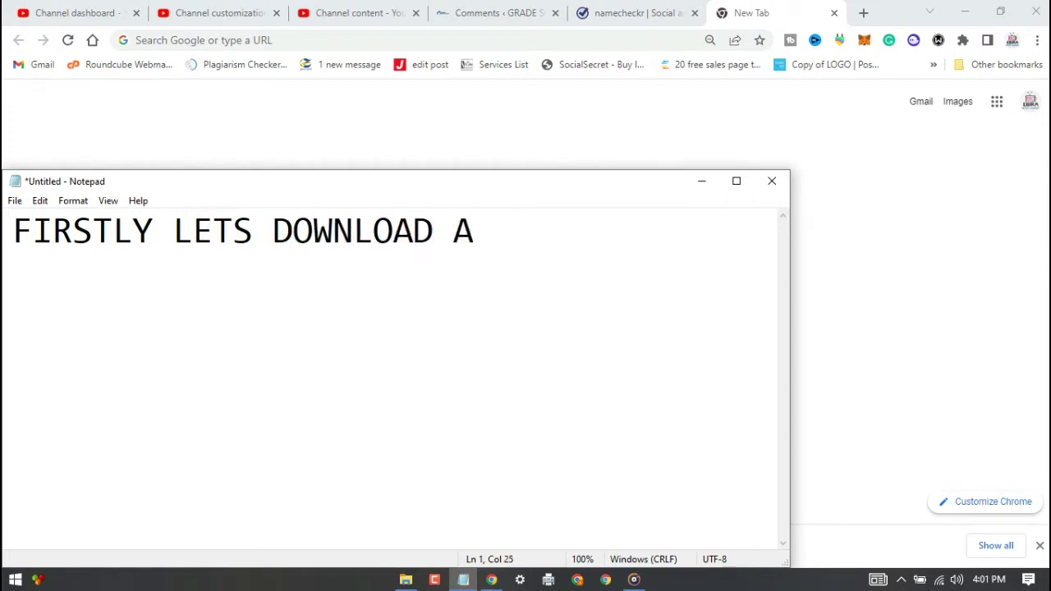
{"action": "key", "text": "BackSpace"}
{"action": "key", "text": "BackSpace"}
{"action": "type", "text": "PE"}
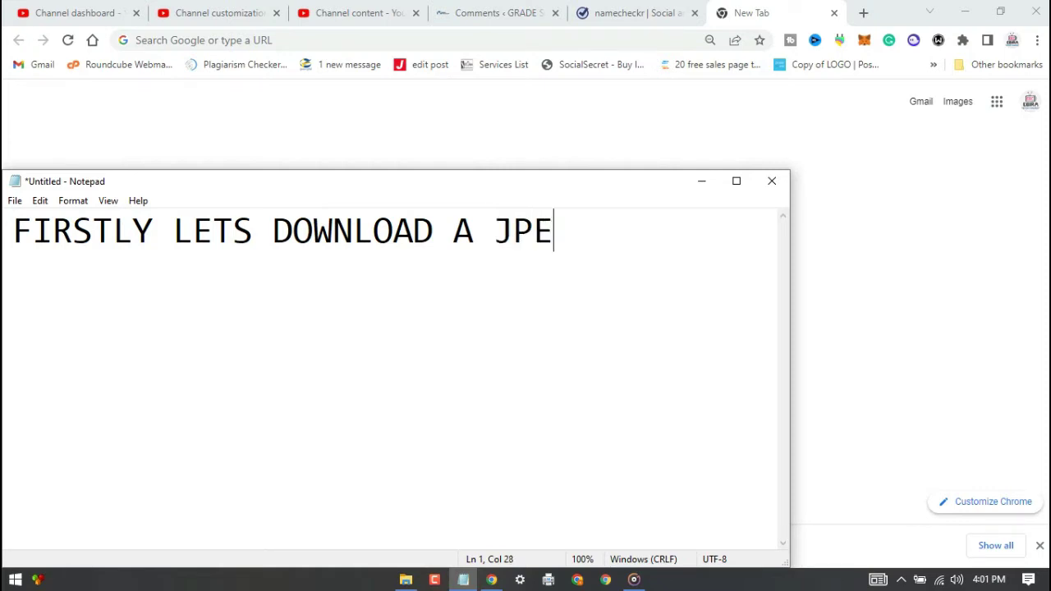
{"action": "type", "text": "G FILE "}
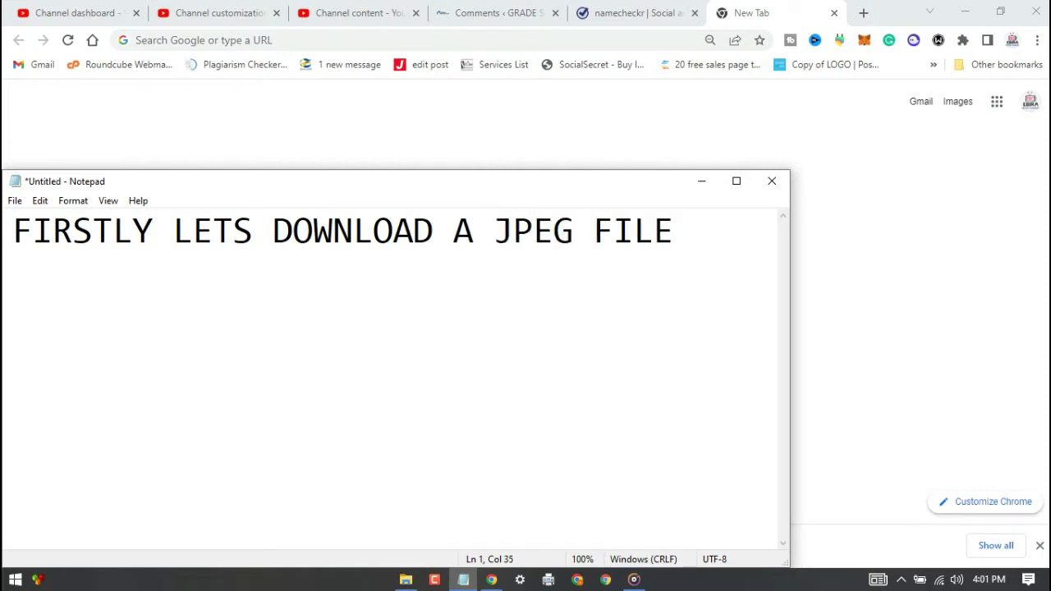
{"action": "type", "text": "TO USE......"}
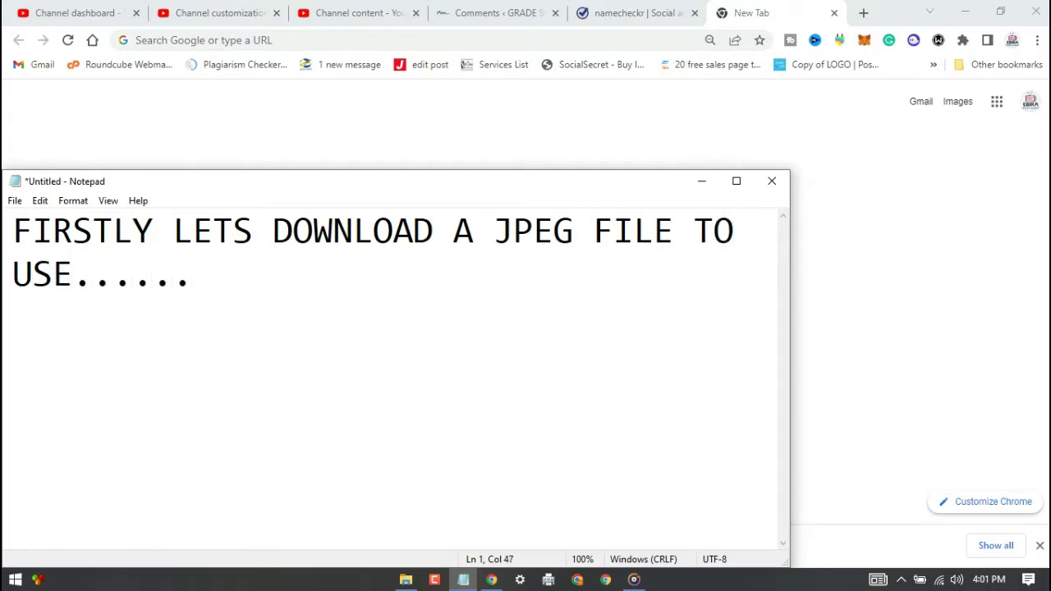
Step: Search Google for TEXT and switch to the image results
{"action": "left_click", "coordinate": [529, 148]}
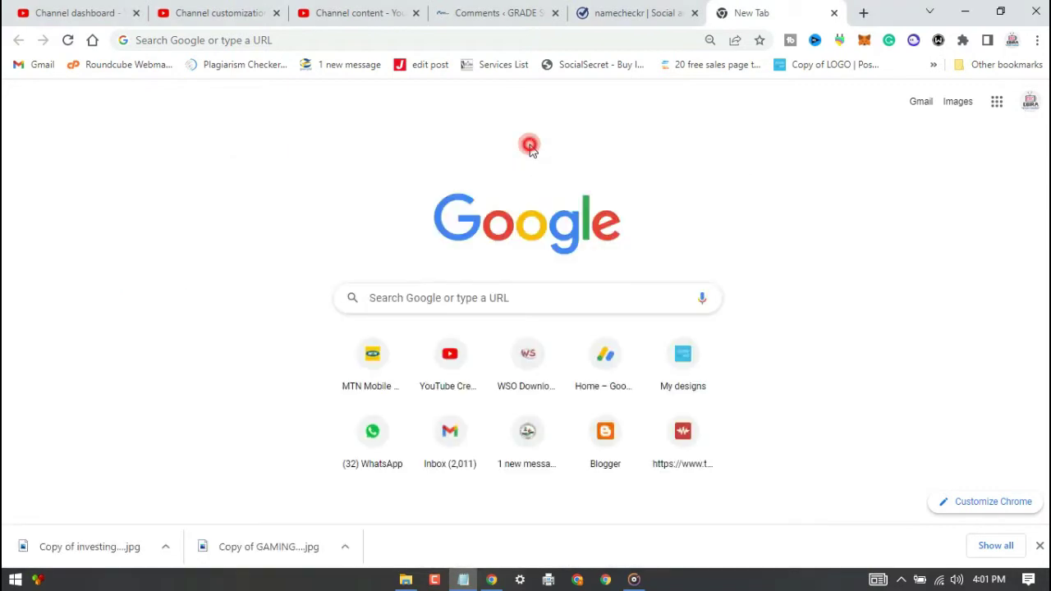
{"action": "left_click", "coordinate": [489, 305]}
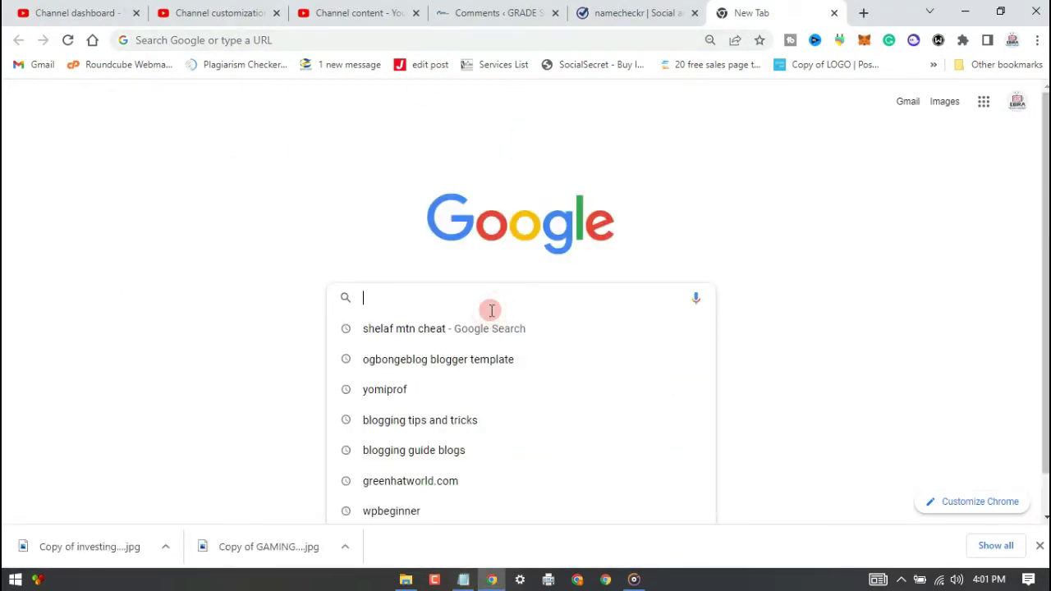
{"action": "type", "text": "TEXT"}
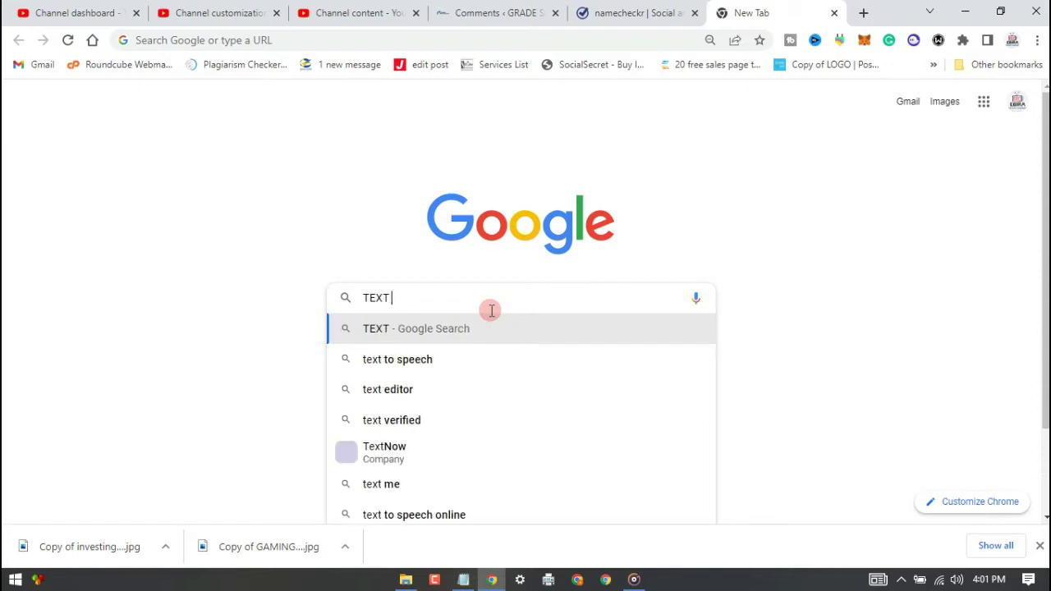
{"action": "key", "text": "Return"}
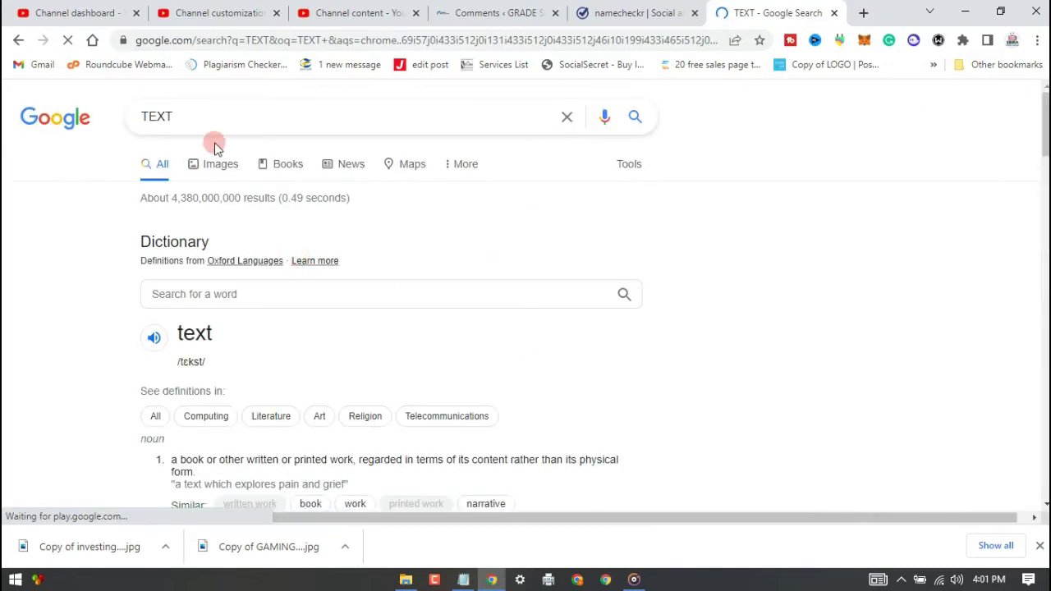
{"action": "left_click", "coordinate": [216, 162]}
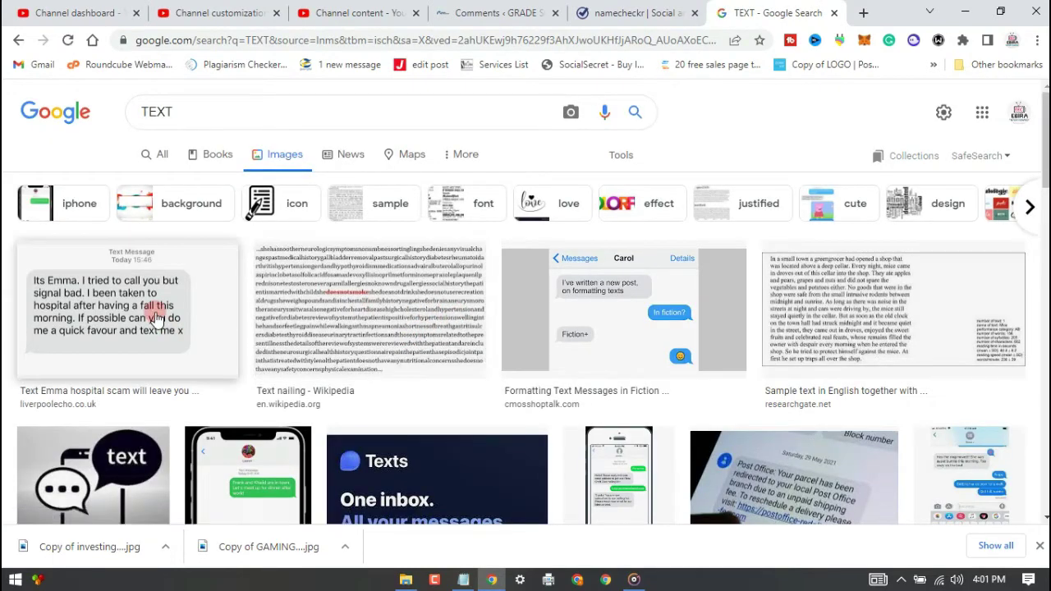
Step: Open the Text Emma message image at full size in a new tab
{"action": "left_click", "coordinate": [156, 319]}
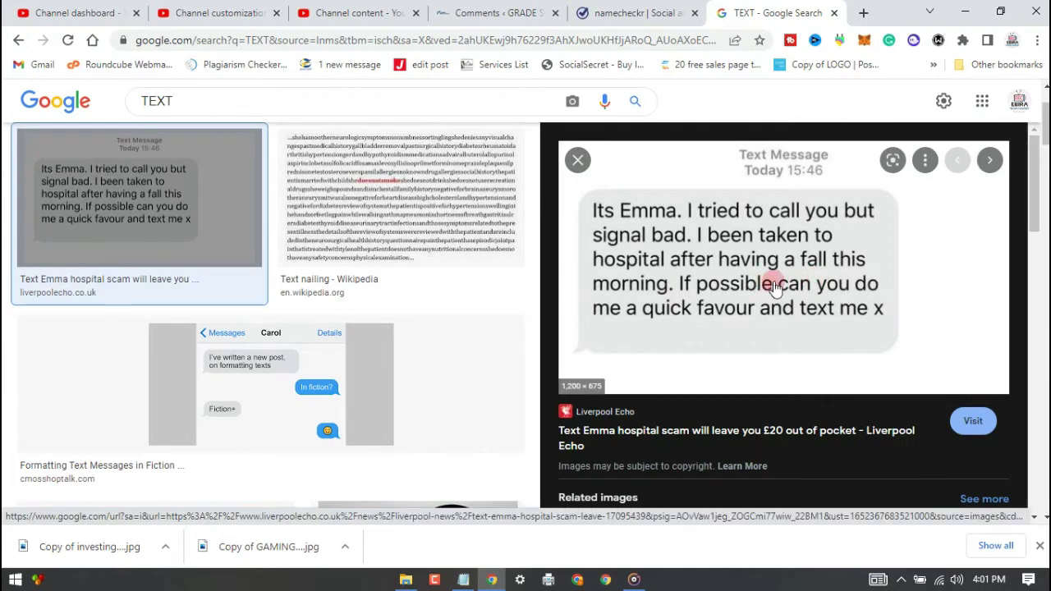
{"action": "right_click", "coordinate": [774, 284]}
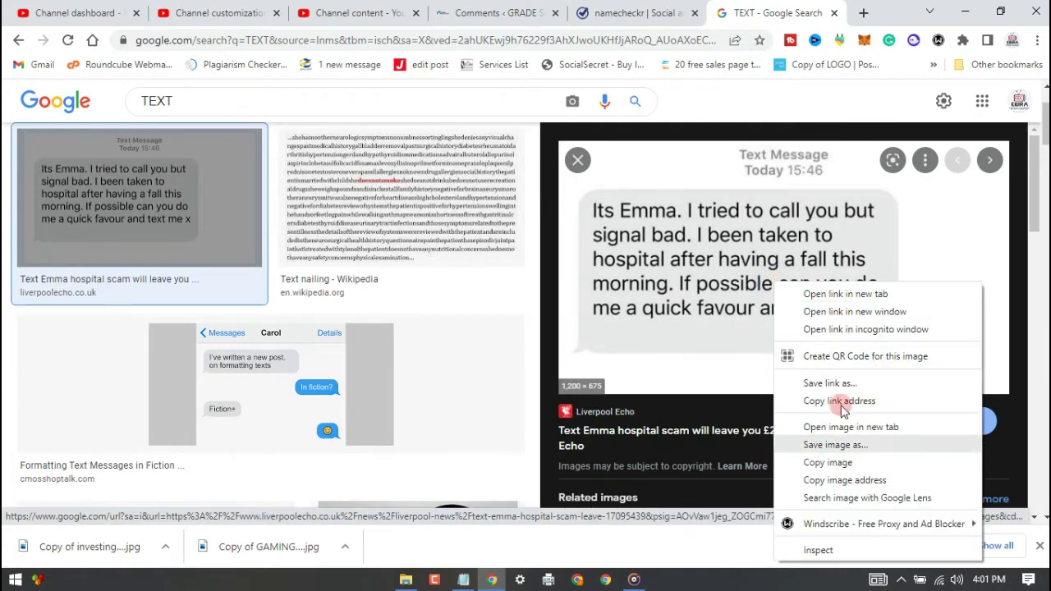
{"action": "left_click", "coordinate": [881, 426]}
{"action": "left_click", "coordinate": [761, 10]}
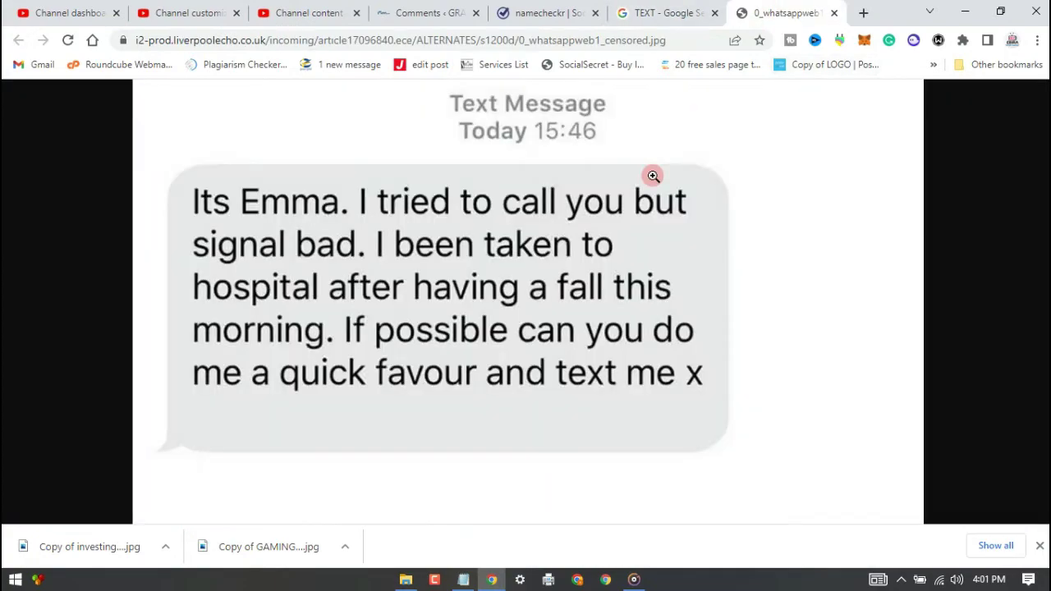
Step: Save the message image to the Desktop as 0_whatsappweb1_censored.jpg
{"action": "left_click", "coordinate": [500, 305]}
{"action": "right_click", "coordinate": [502, 310]}
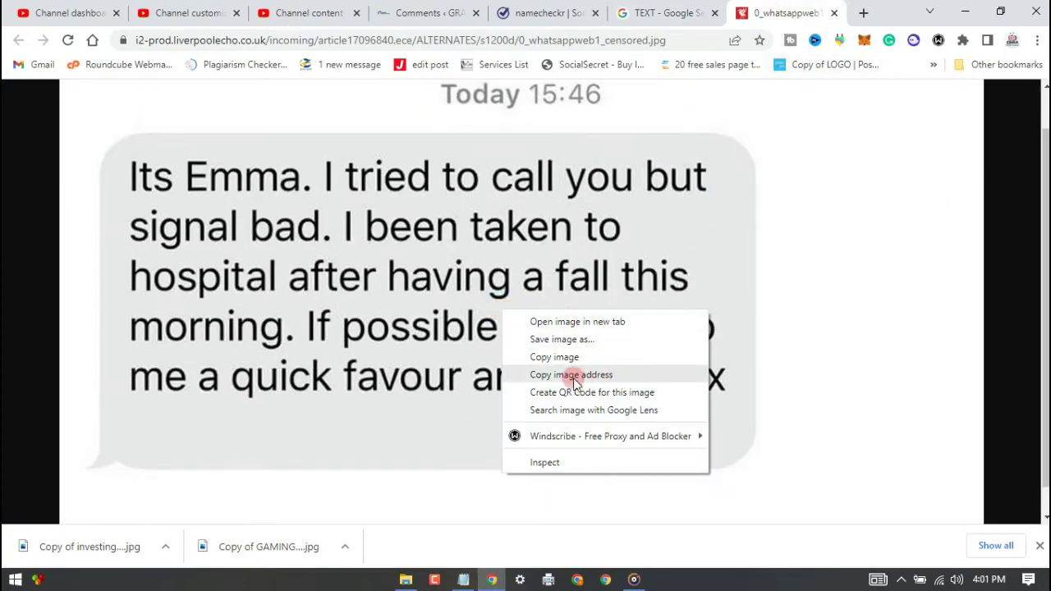
{"action": "left_click", "coordinate": [605, 343]}
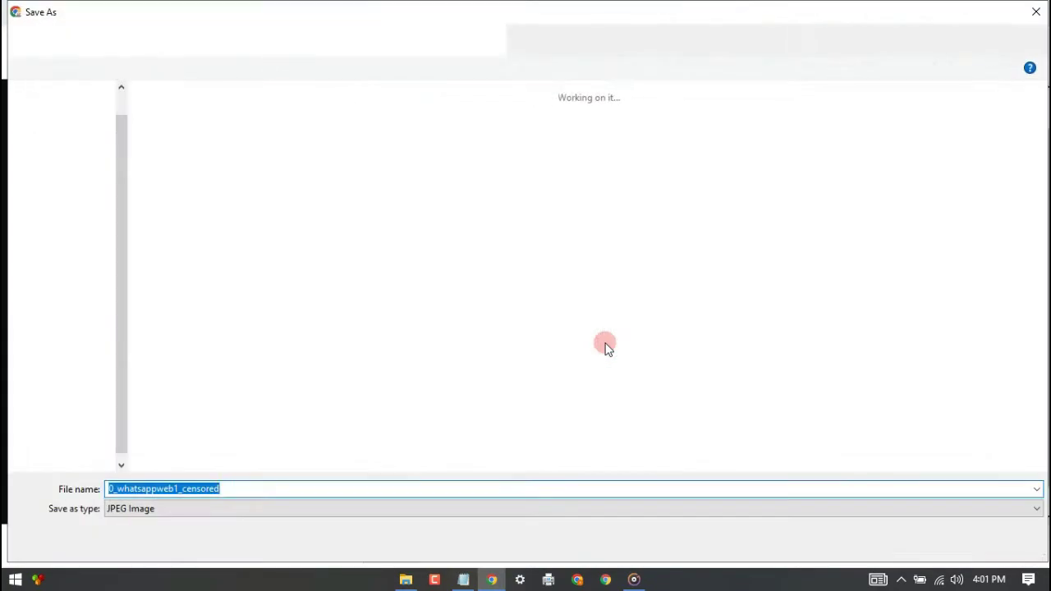
{"action": "left_click", "coordinate": [79, 105]}
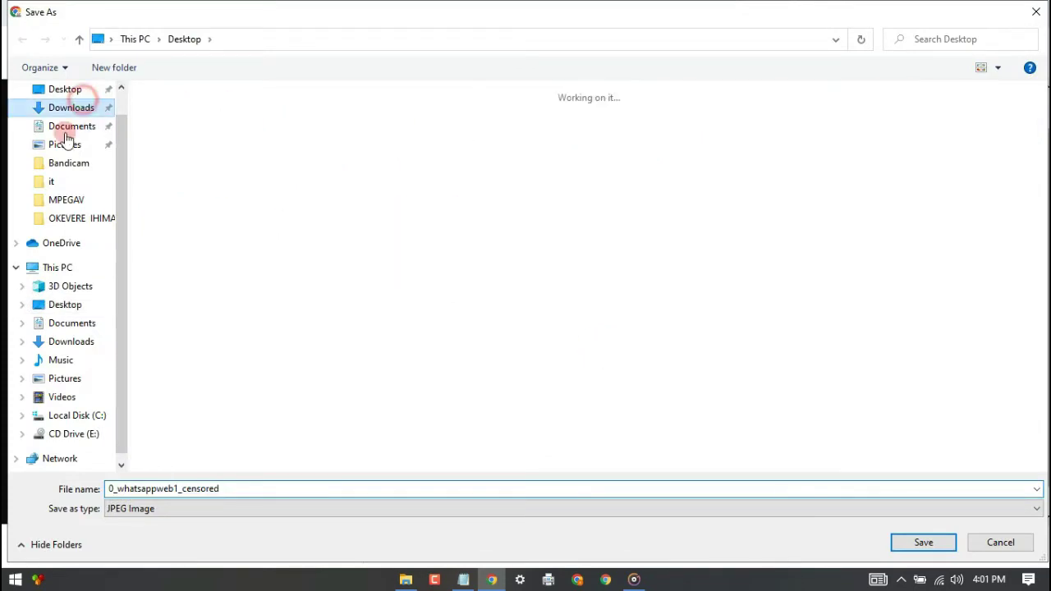
{"action": "left_click", "coordinate": [72, 133]}
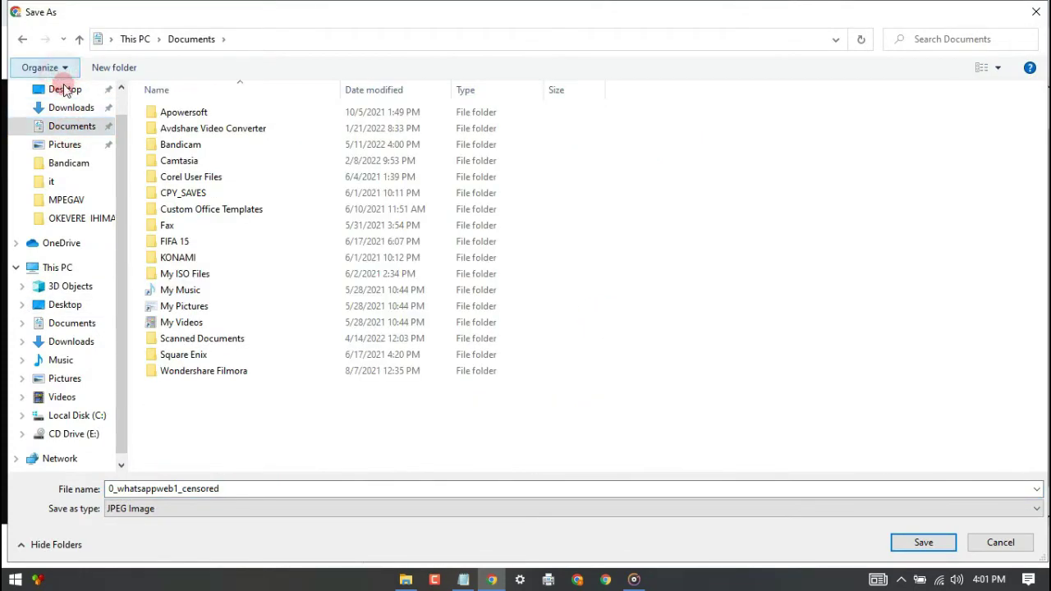
{"action": "left_click", "coordinate": [51, 67]}
{"action": "left_click", "coordinate": [273, 96]}
{"action": "left_click", "coordinate": [59, 89]}
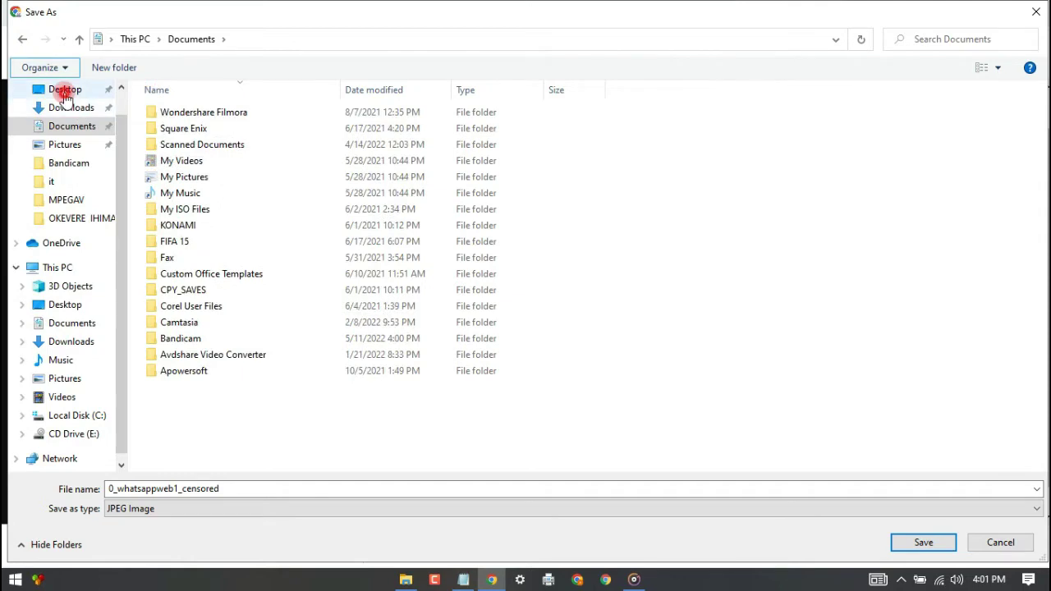
{"action": "left_click", "coordinate": [919, 546]}
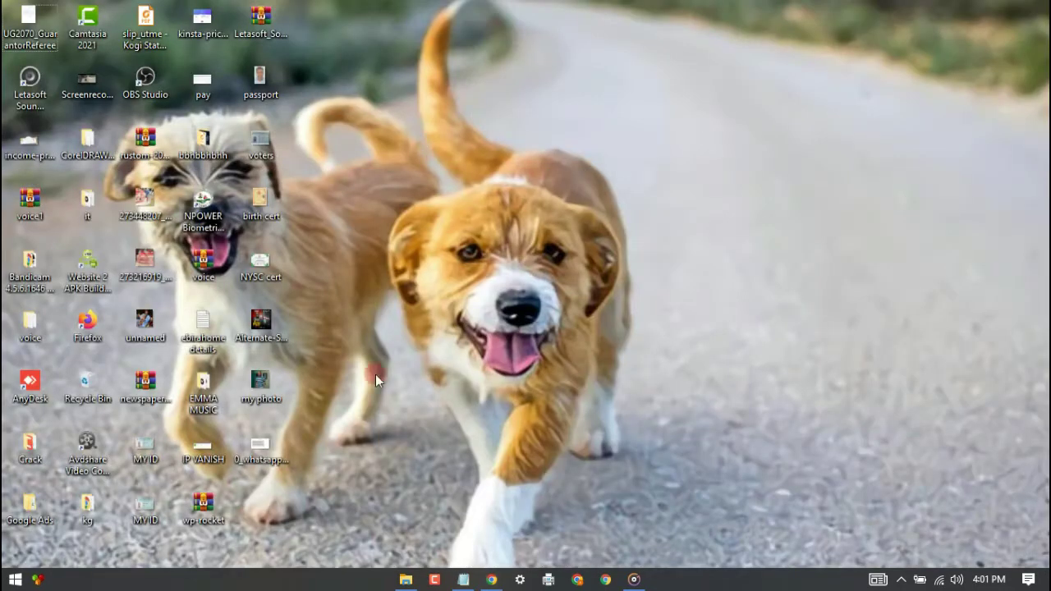
{"action": "double_click", "coordinate": [271, 446]}
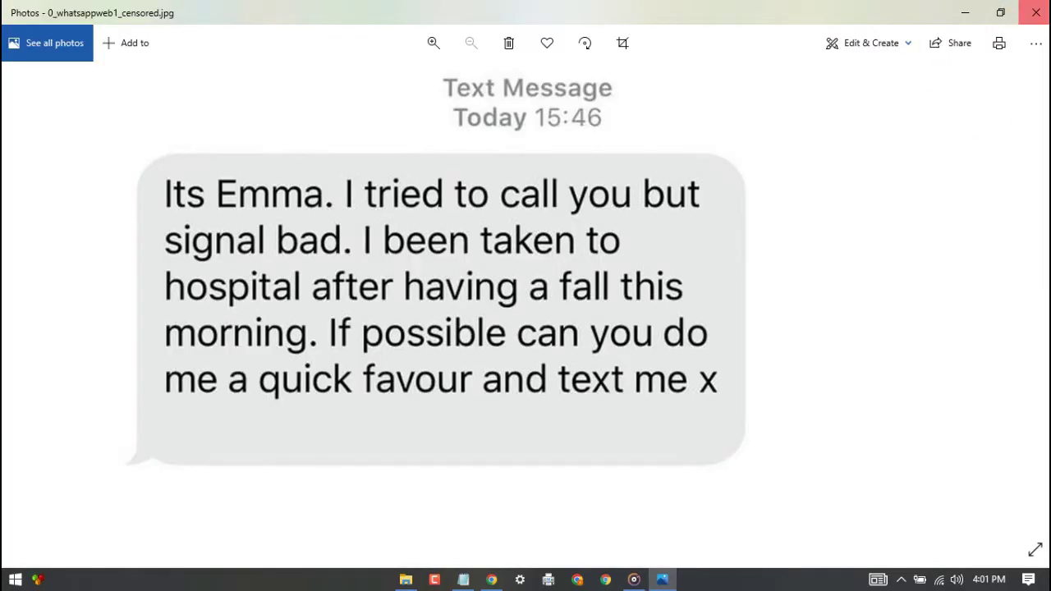
{"action": "left_click", "coordinate": [1036, 12]}
{"action": "mouse_move", "coordinate": [279, 473]}
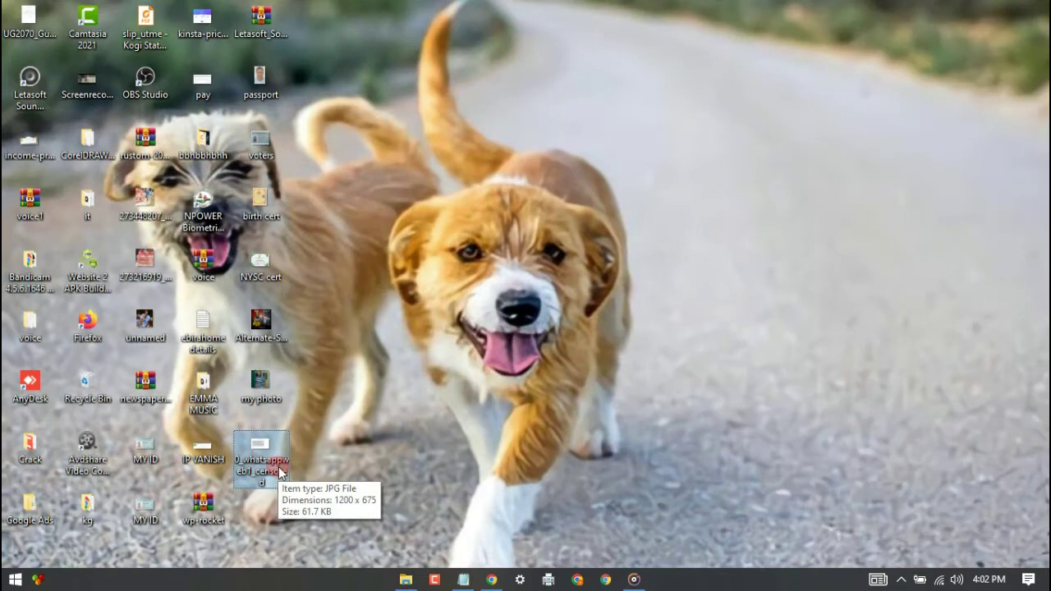
{"action": "left_click", "coordinate": [458, 581]}
Step: Replace the note with 'NOW THAT WE HAVE THE JPEG IMAGE WE WILL BE MAKING USE OF A WEBSITE'
{"action": "key", "text": "ctrl+a"}
{"action": "type", "text": "h"}
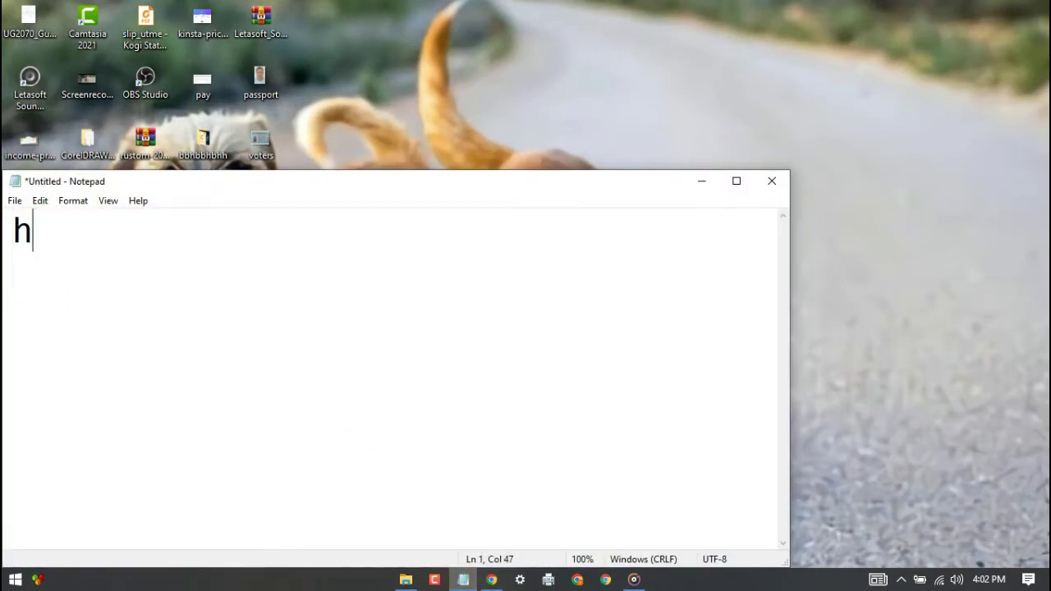
{"action": "key", "text": "BackSpace"}
{"action": "type", "text": "now"}
{"action": "key", "text": "ctrl+a"}
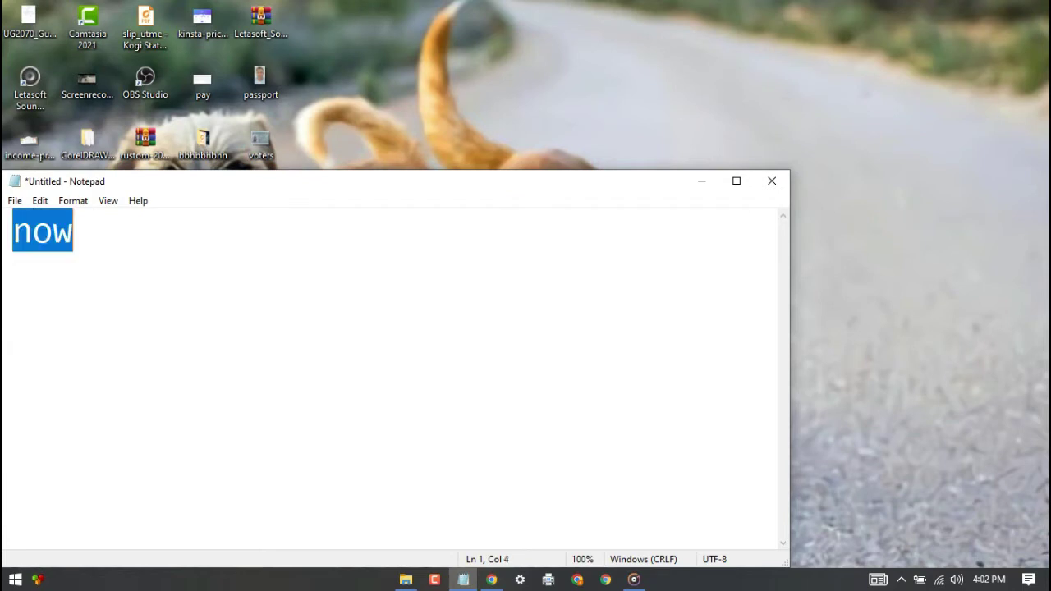
{"action": "type", "text": "N"}
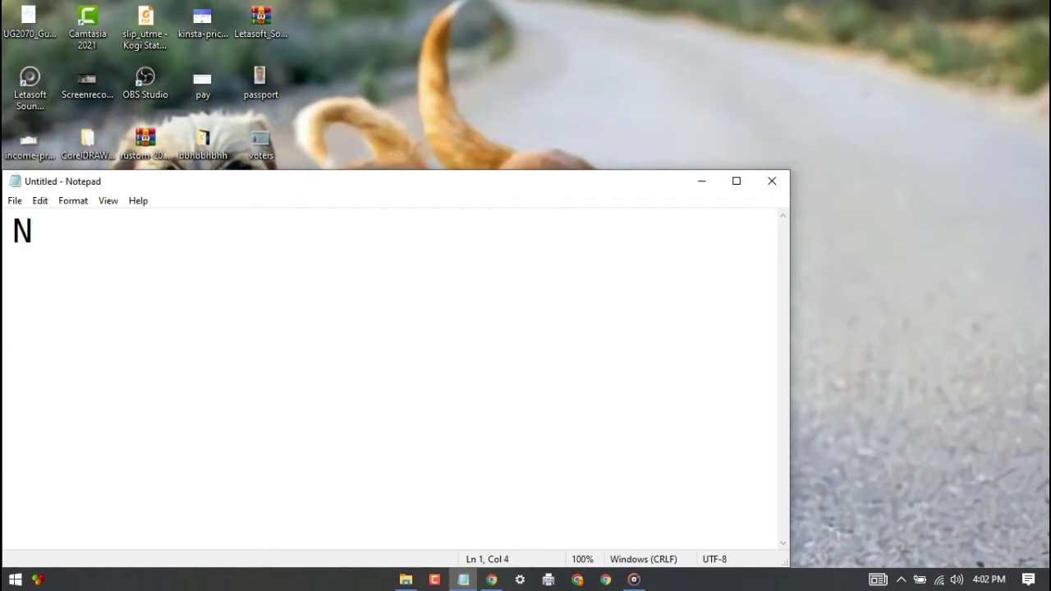
{"action": "type", "text": "OW THAT"}
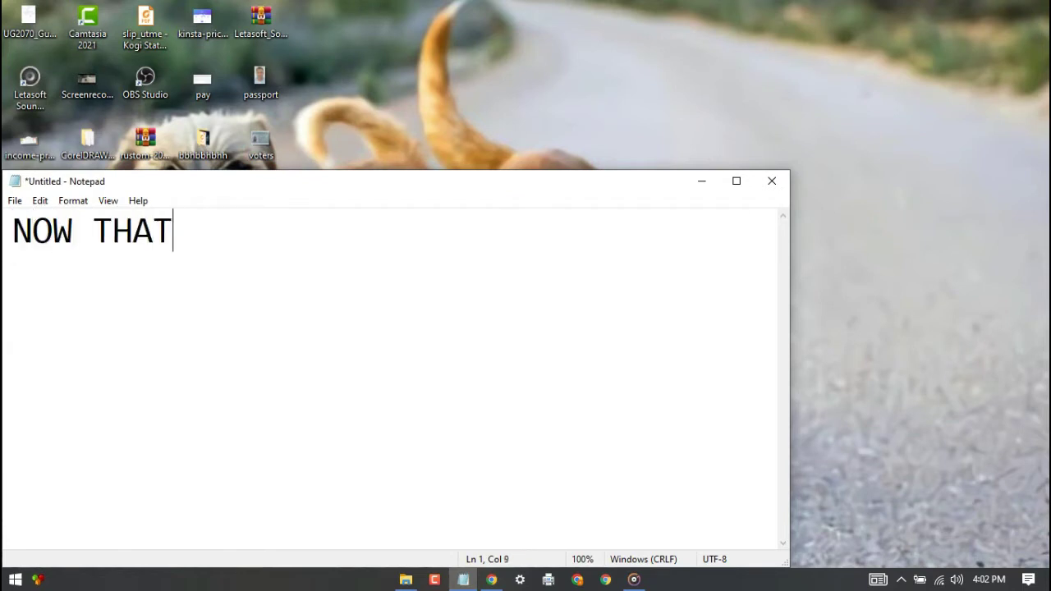
{"action": "type", "text": " WE HAE"}
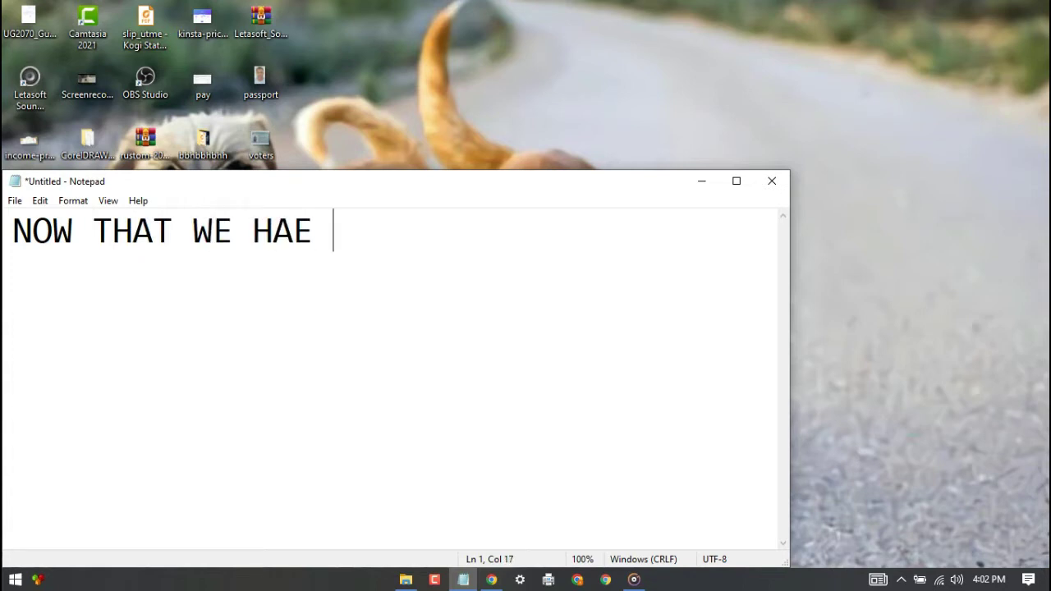
{"action": "key", "text": "BackSpace"}
{"action": "key", "text": "BackSpace"}
{"action": "type", "text": "VE TH"}
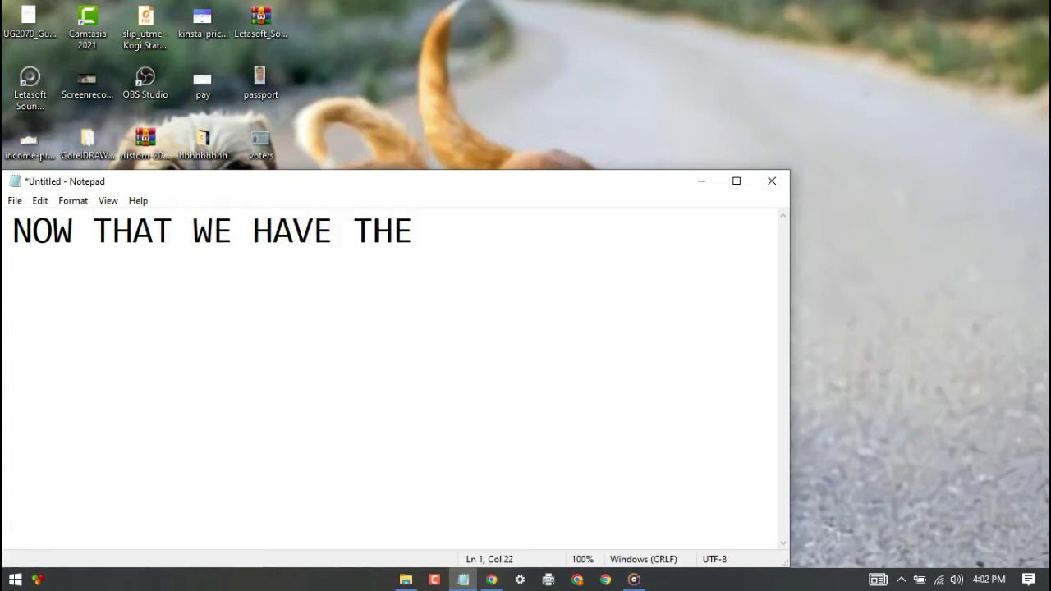
{"action": "type", "text": "PE"}
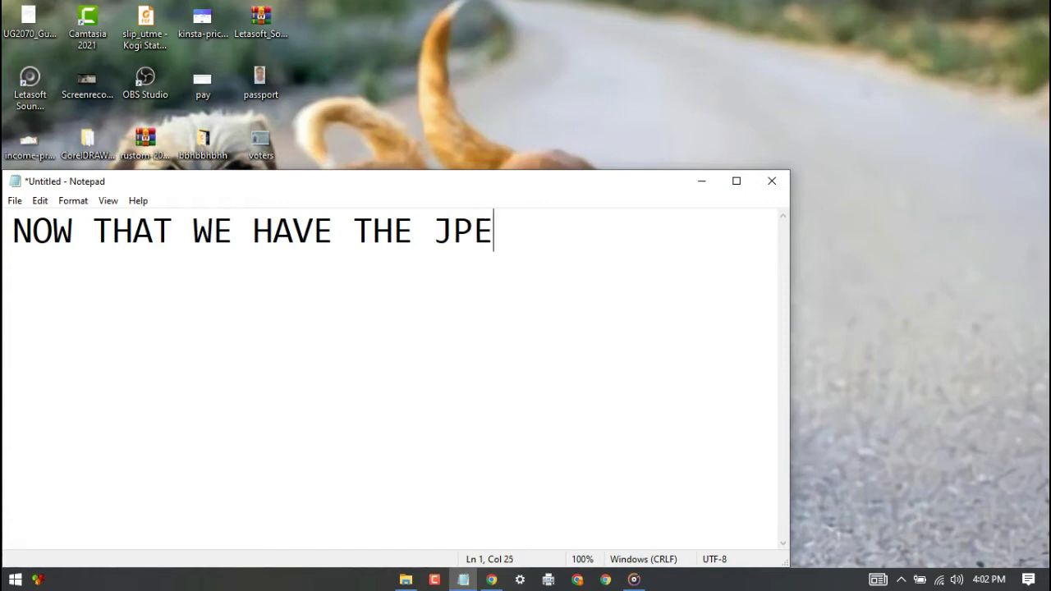
{"action": "type", "text": "GOF THE "}
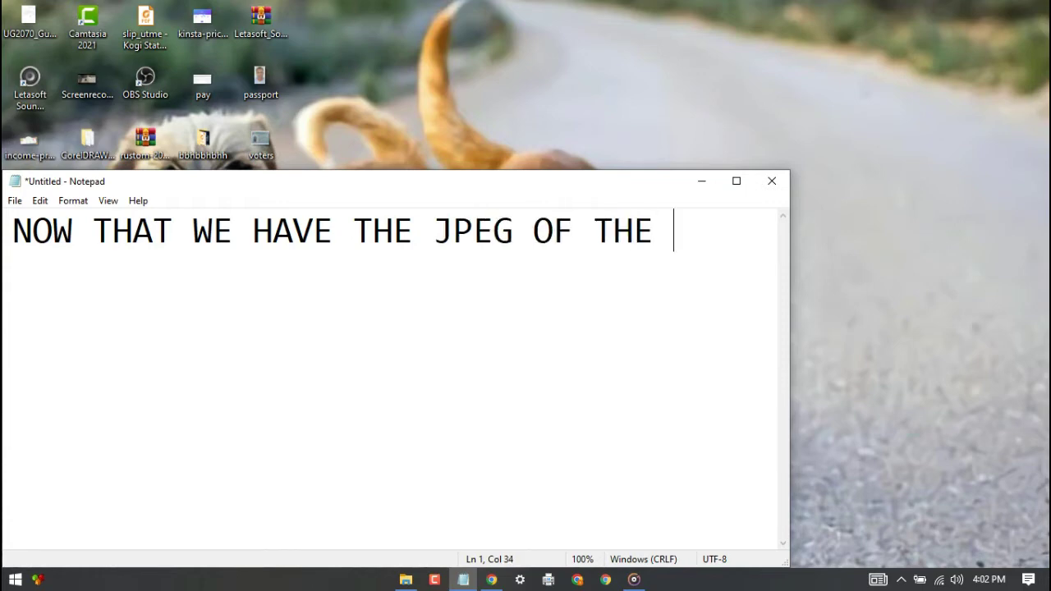
{"action": "type", "text": "IM"}
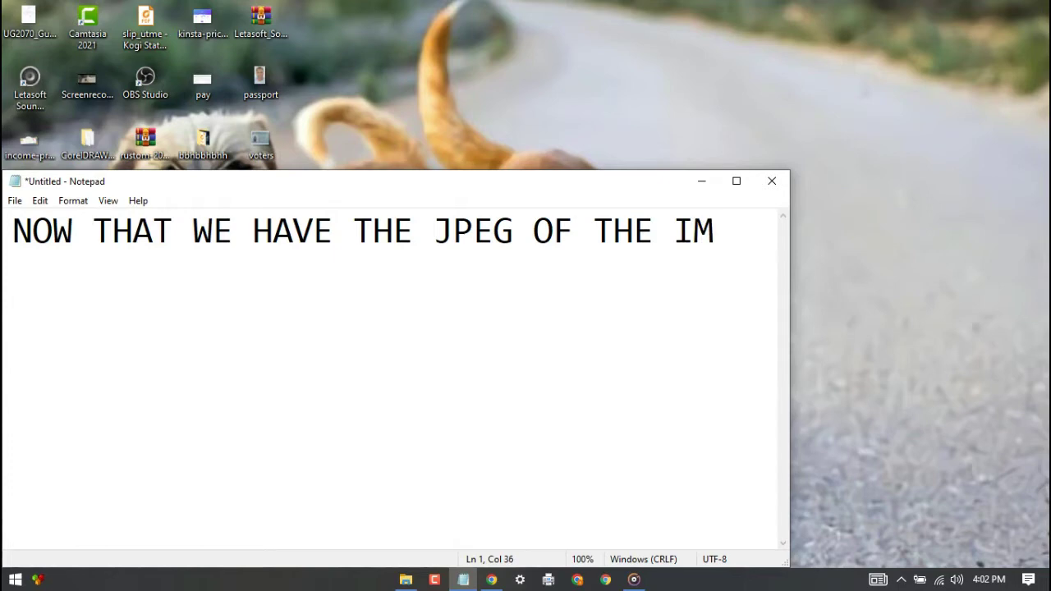
{"action": "type", "text": "age"}
{"action": "key", "text": "BackSpace"}
{"action": "key", "text": "BackSpace"}
{"action": "key", "text": "BackSpace"}
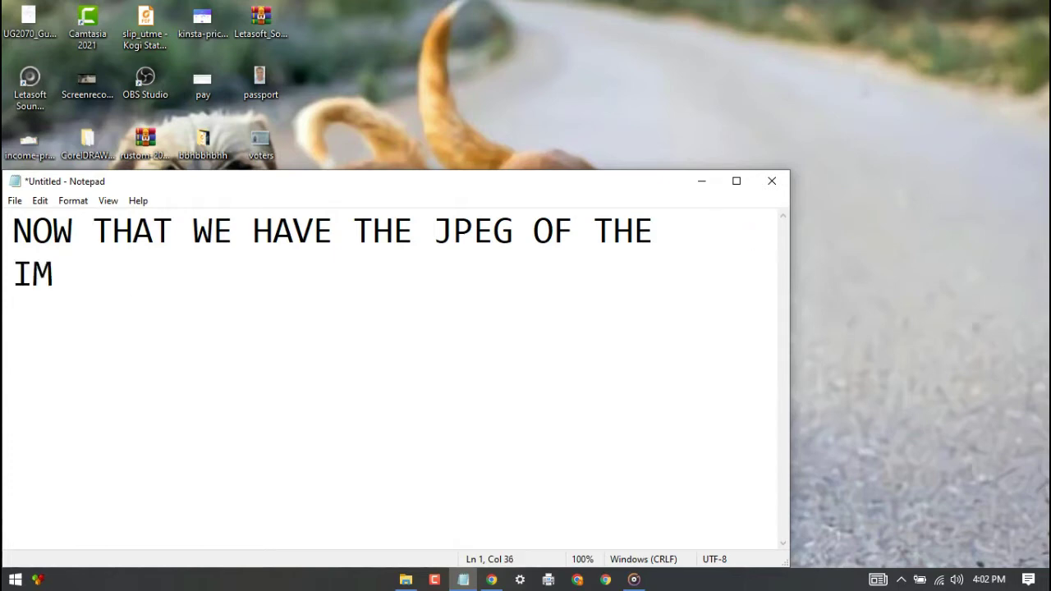
{"action": "type", "text": "AGE "}
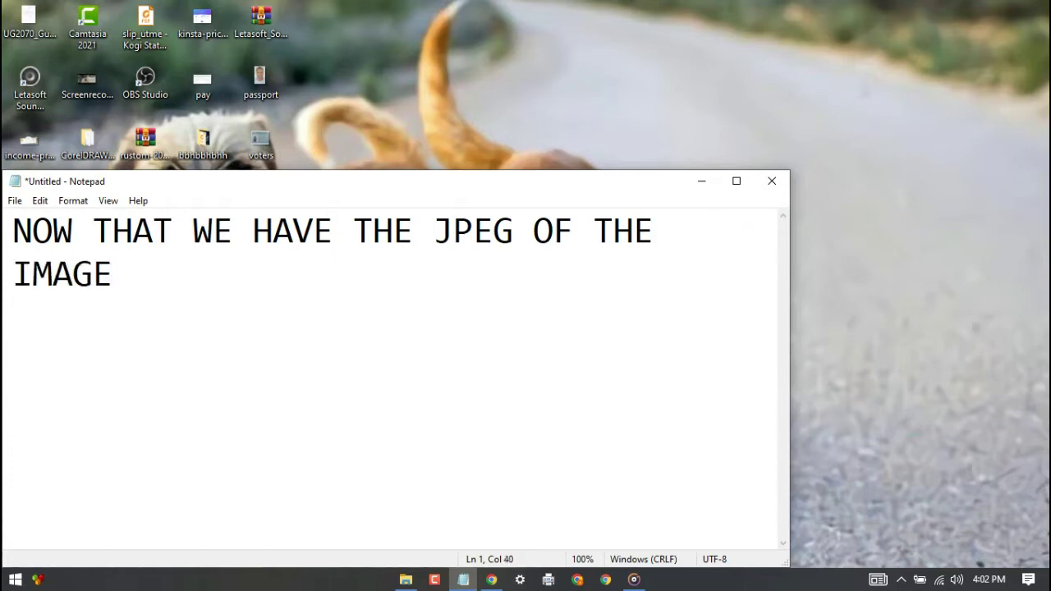
{"action": "type", "text": "WE WILL B"}
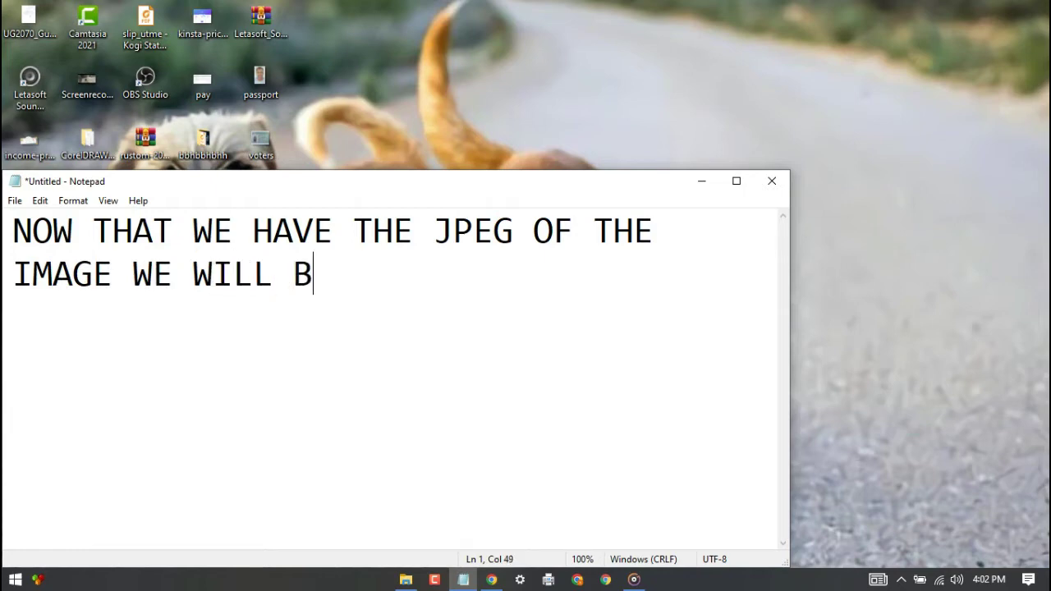
{"action": "type", "text": "E M"}
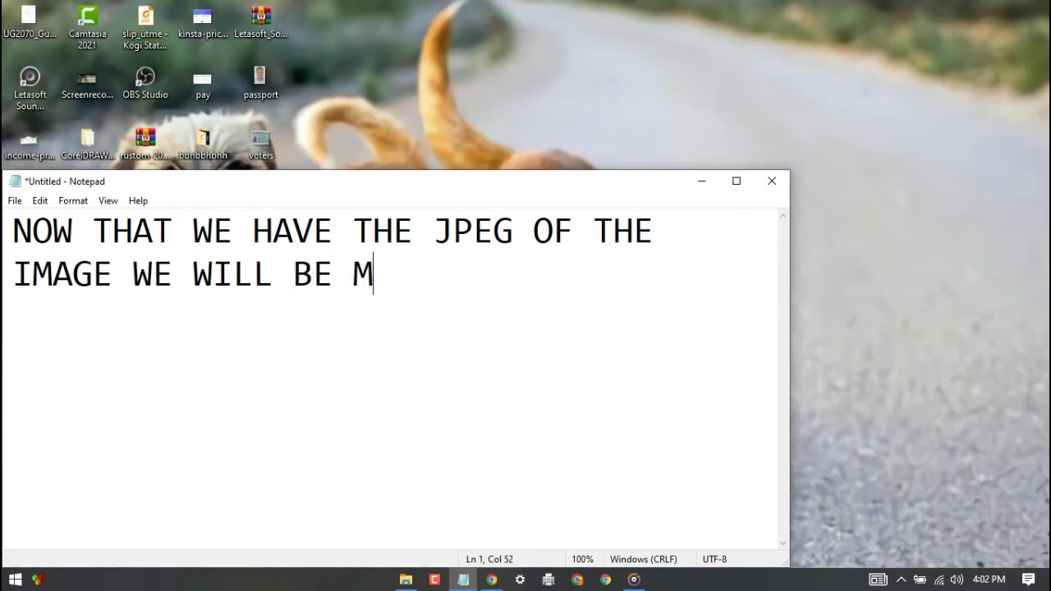
{"action": "type", "text": "AKING USE O"}
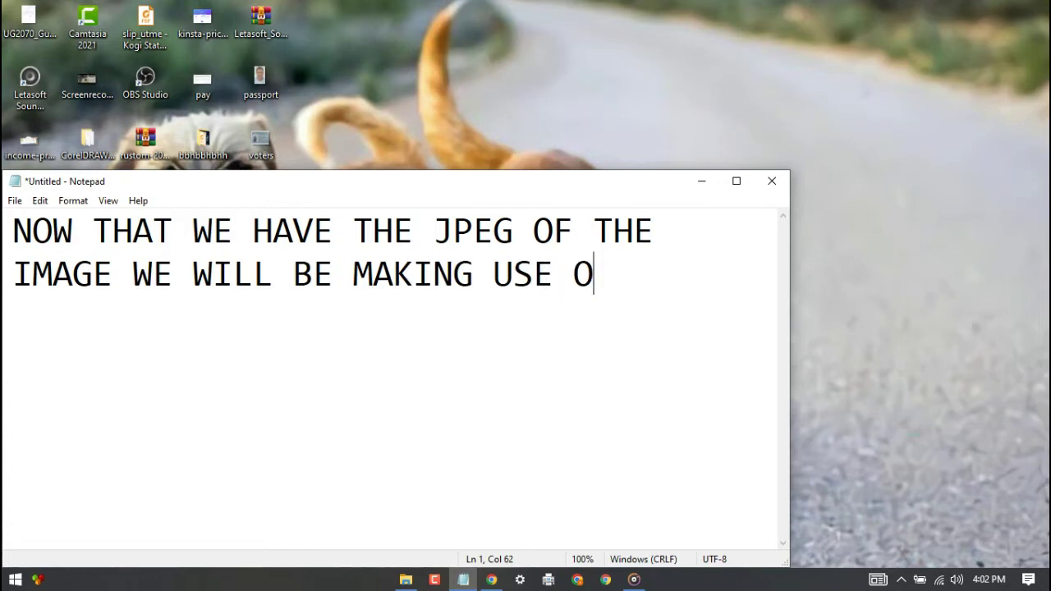
{"action": "type", "text": "F A WEBI"}
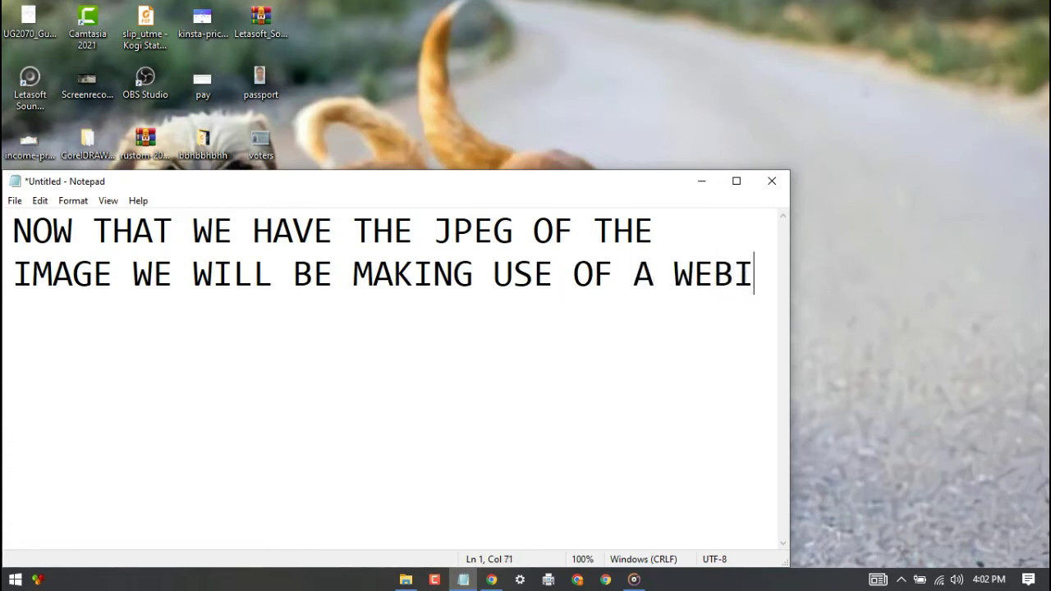
{"action": "type", "text": "ST"}
{"action": "key", "text": "BackSpace"}
{"action": "key", "text": "BackSpace"}
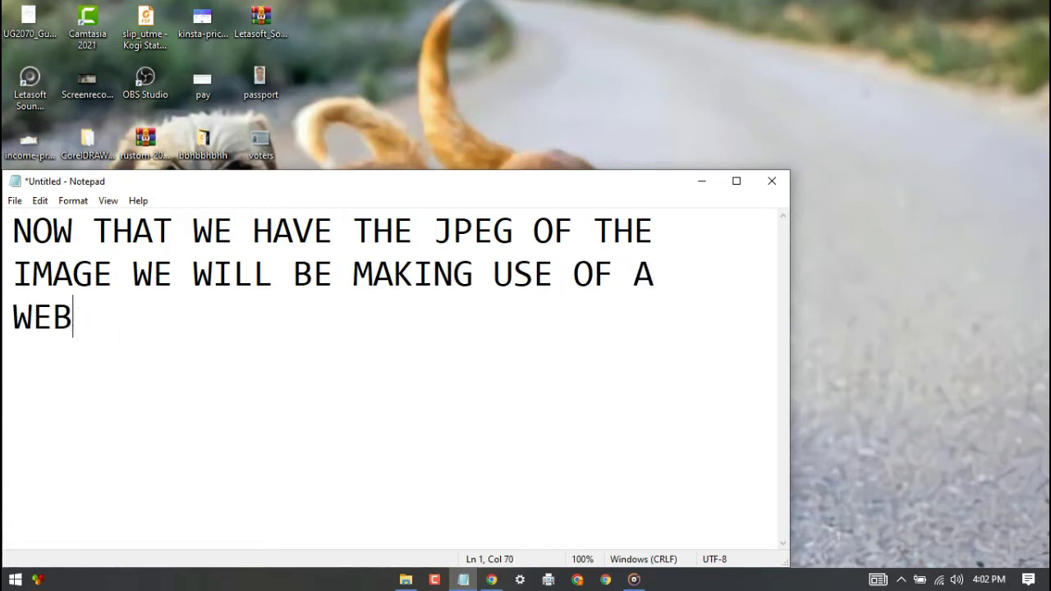
Step: Add 'OCR.SPACE… YOU CAN JUST FOLLOW ME HERE TO UNDERSTAND MORE… JUST WATCH TILL THE END'
{"action": "type", "text": "SITE"}
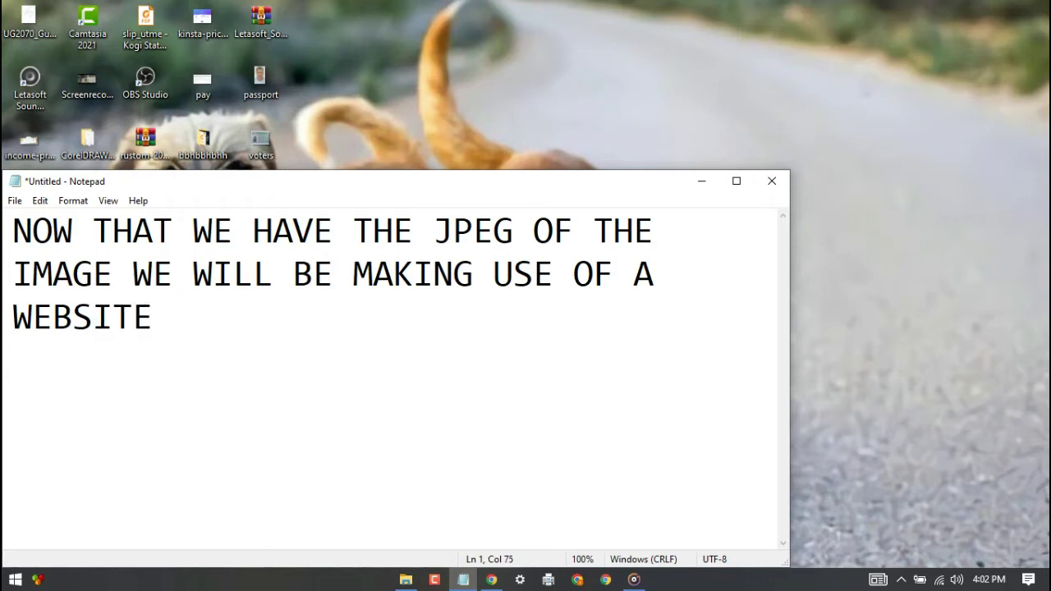
{"action": "type", "text": "O"}
{"action": "type", "text": "R.S"}
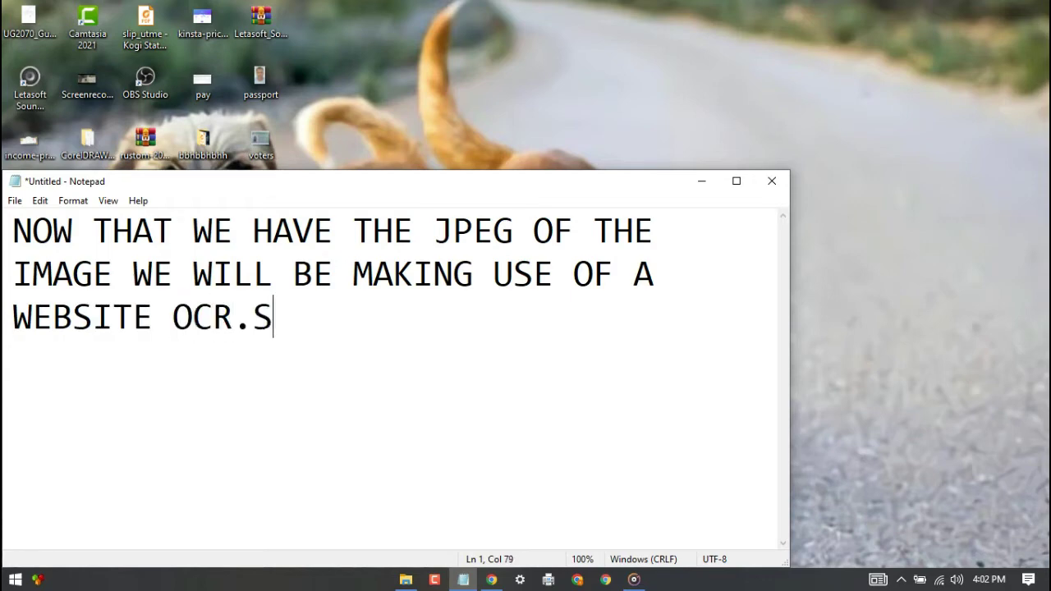
{"action": "type", "text": "PACE"}
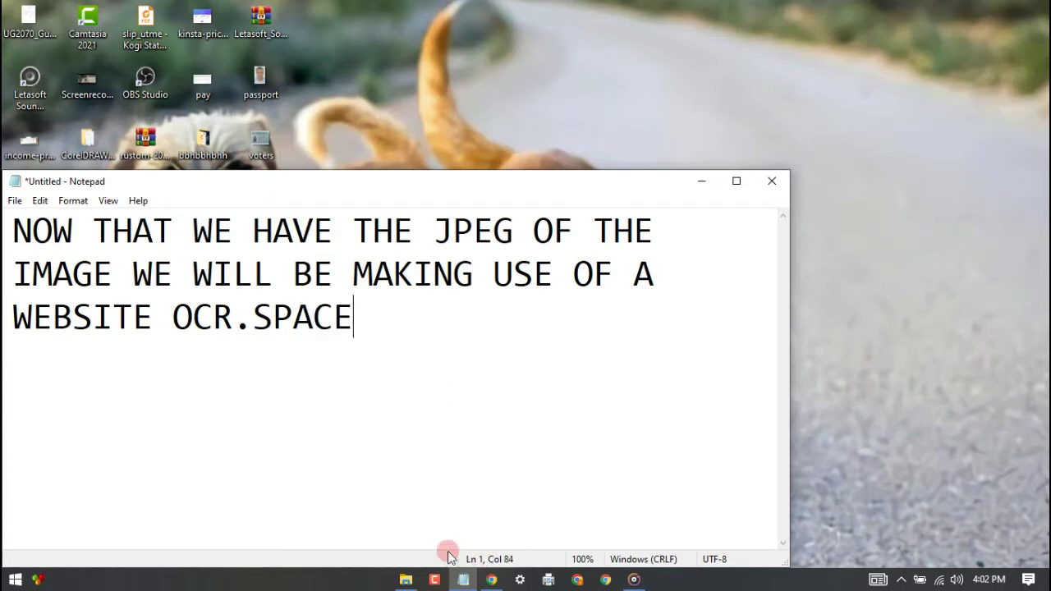
{"action": "type", "text": "Y"}
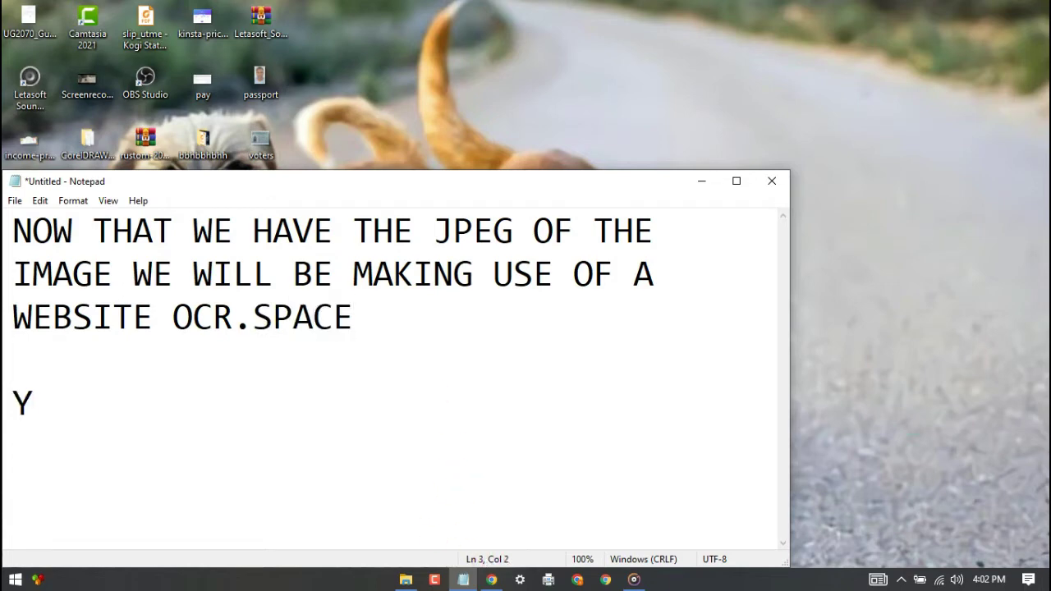
{"action": "type", "text": "OU CAN "}
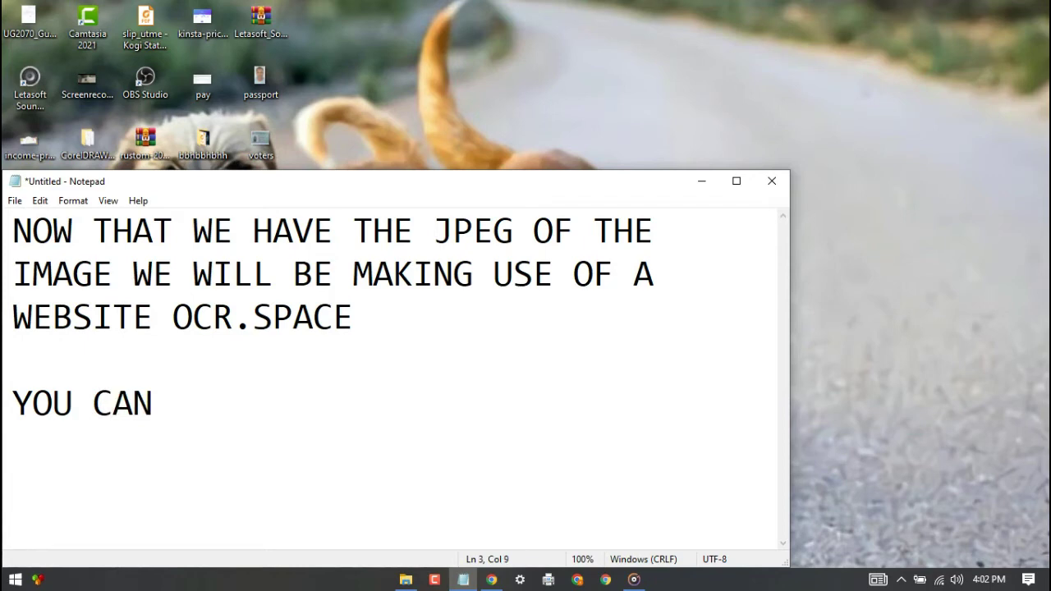
{"action": "type", "text": "JUSR"}
{"action": "key", "text": "BackSpace"}
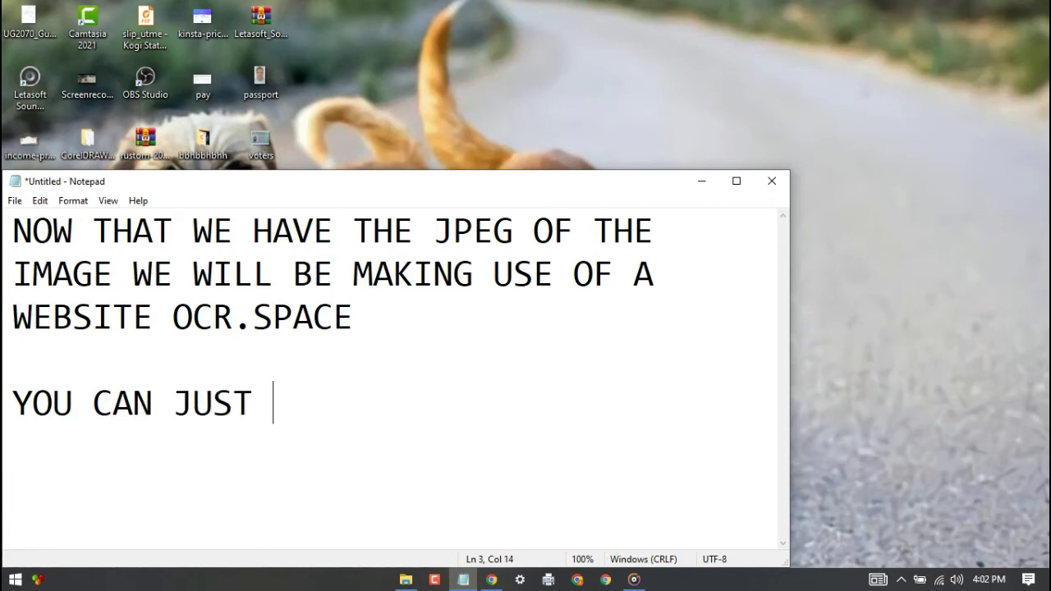
{"action": "type", "text": "FOLLOW "}
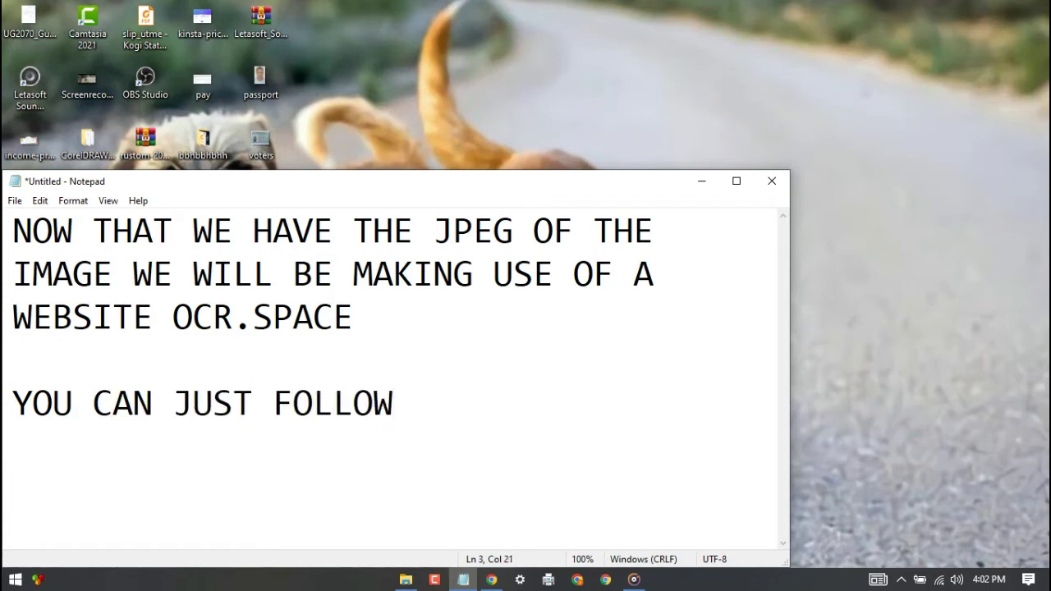
{"action": "type", "text": "ME TO"}
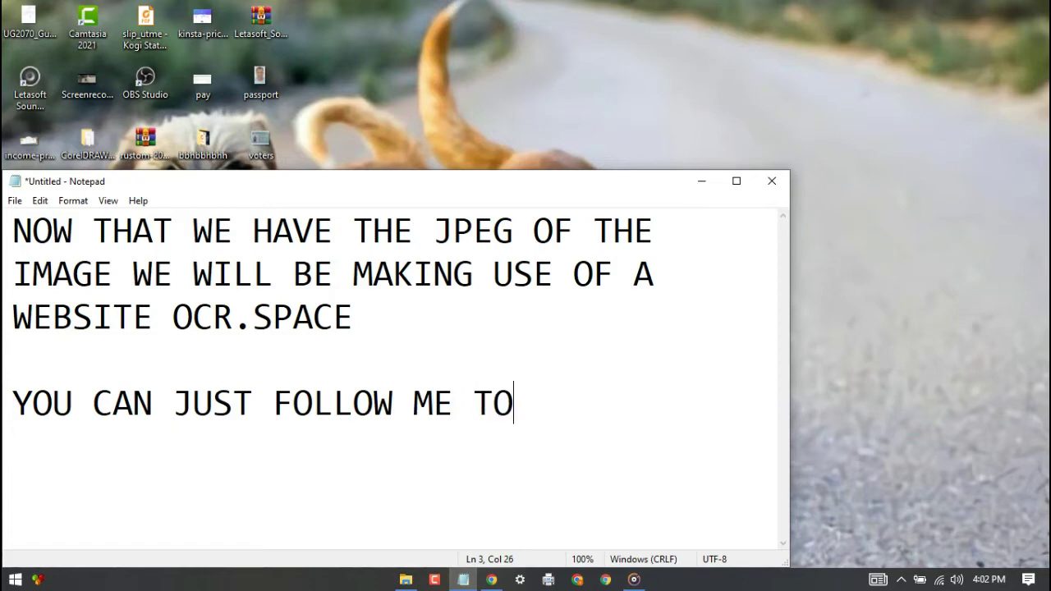
{"action": "type", "text": " UN"}
{"action": "key", "text": "BackSpace"}
{"action": "key", "text": "BackSpace"}
{"action": "key", "text": "BackSpace"}
{"action": "key", "text": "BackSpace"}
{"action": "type", "text": "ERE TO "}
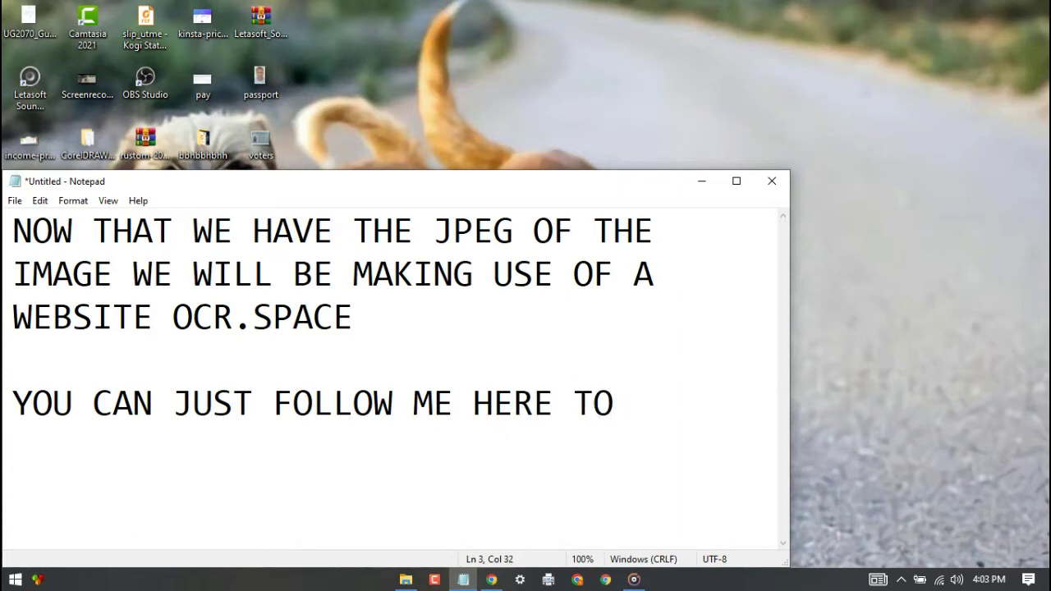
{"action": "type", "text": "UNDERSTAN"}
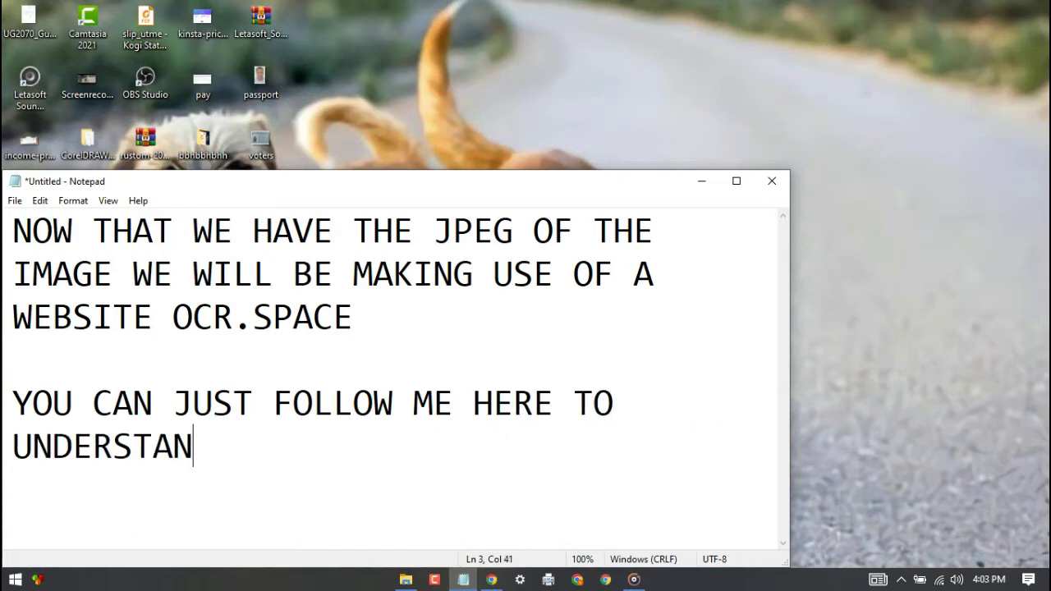
{"action": "type", "text": "D MORE ...."}
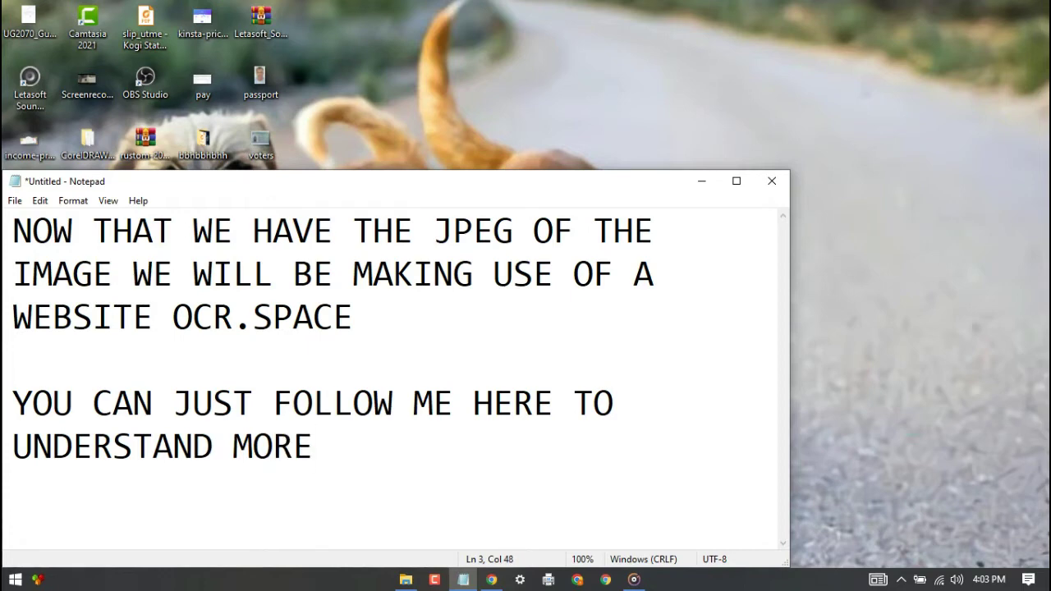
{"action": "type", "text": "JUST WAT"}
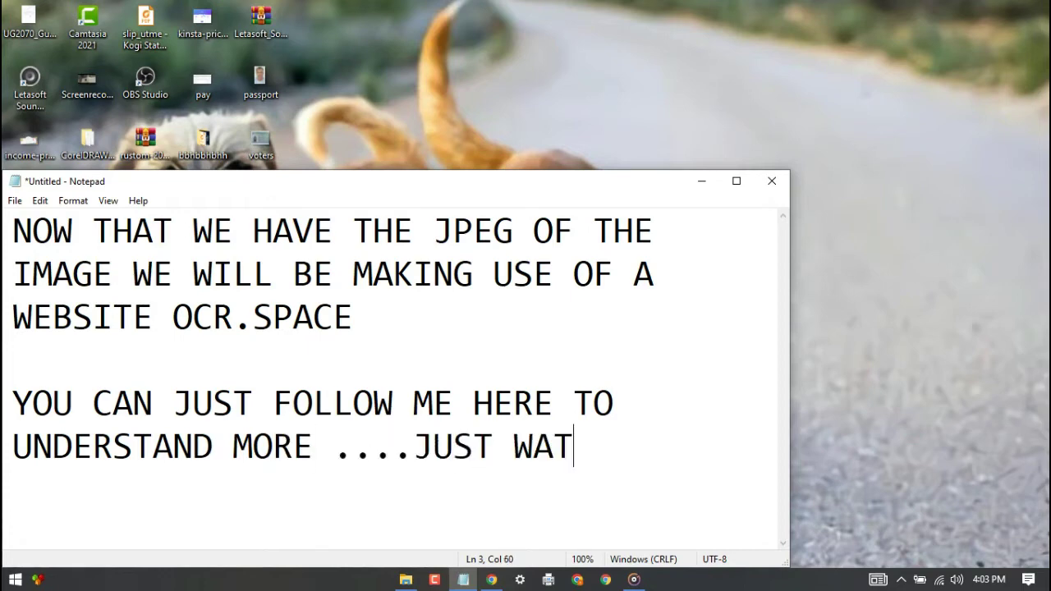
{"action": "type", "text": "CH TILL T"}
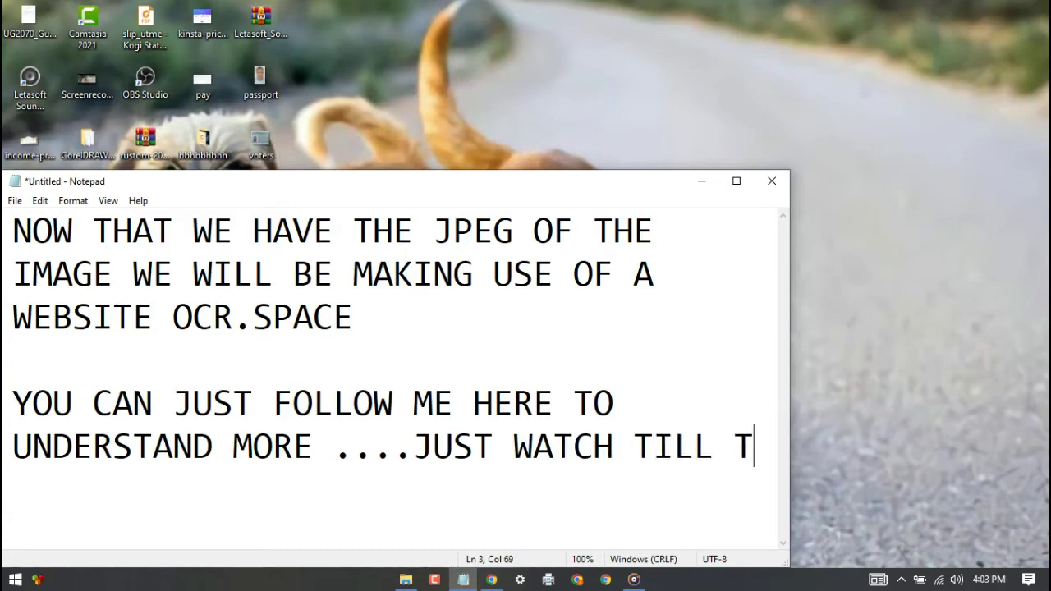
{"action": "type", "text": "HE END"}
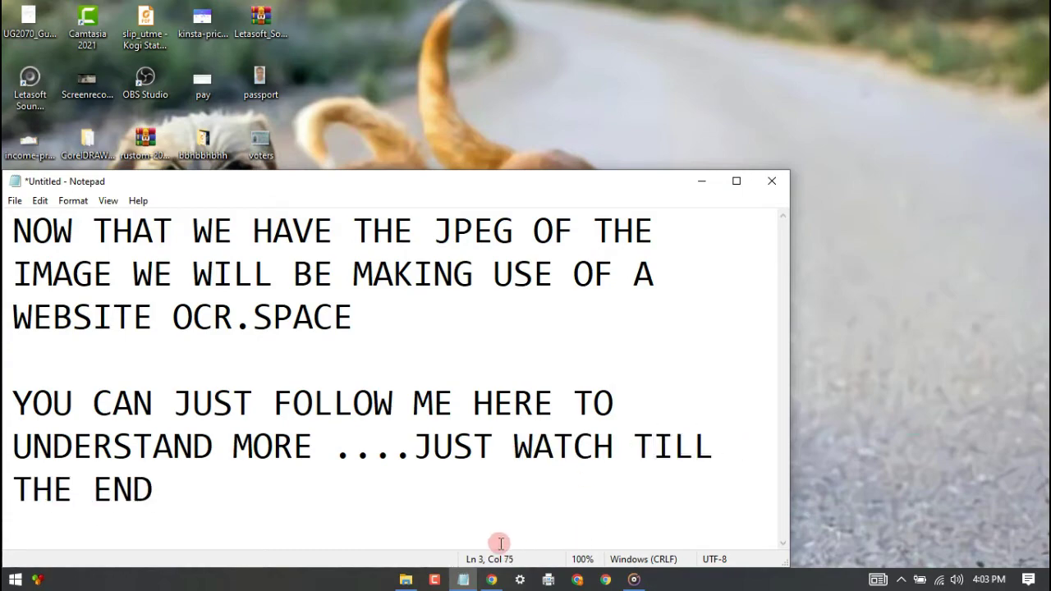
Step: Load the ocr.space Free Online OCR page in Chrome and scroll down to its upload form
{"action": "left_click", "coordinate": [491, 580]}
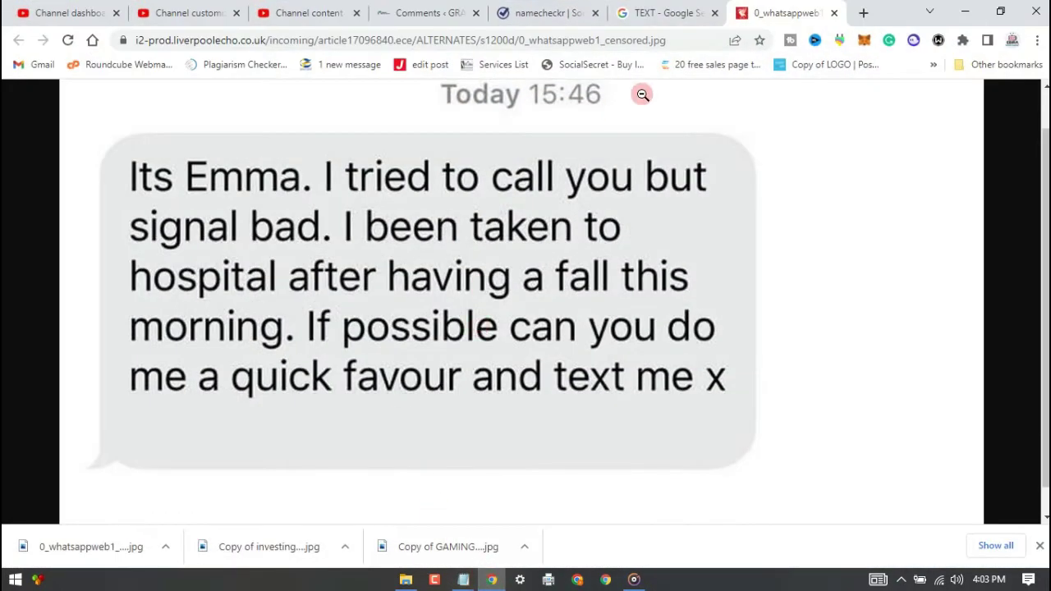
{"action": "left_click", "coordinate": [679, 39]}
{"action": "type", "text": "OC"}
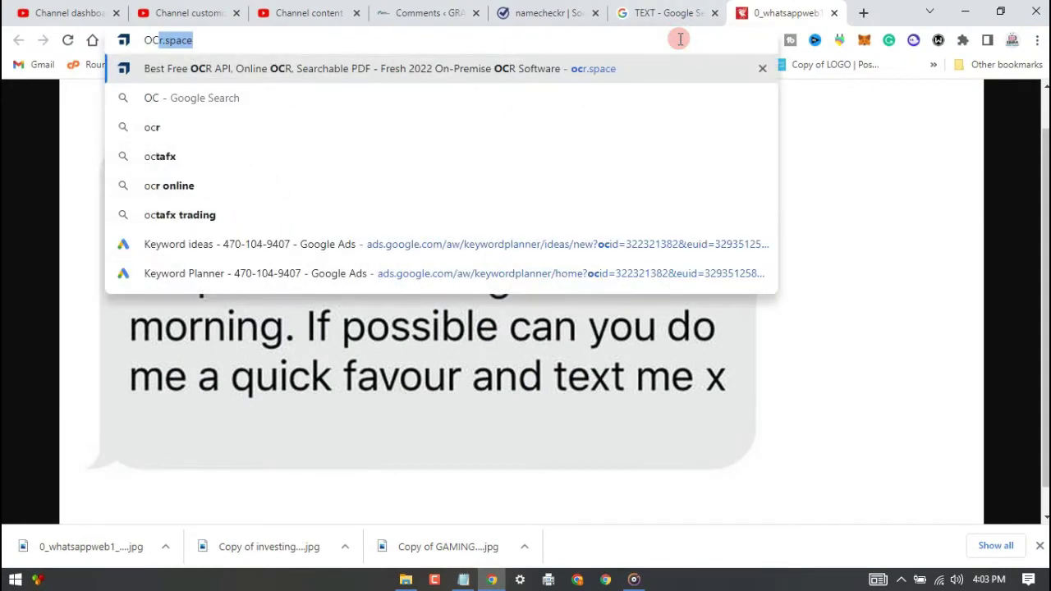
{"action": "type", "text": "R"}
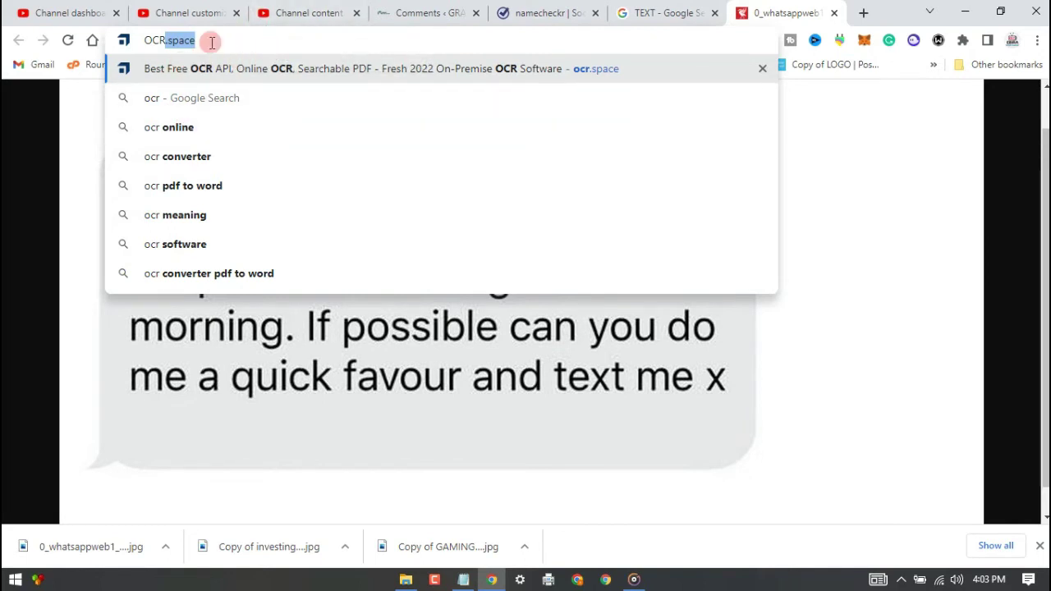
{"action": "left_click", "coordinate": [241, 31]}
{"action": "triple_click", "coordinate": [238, 38]}
{"action": "key", "text": "Return"}
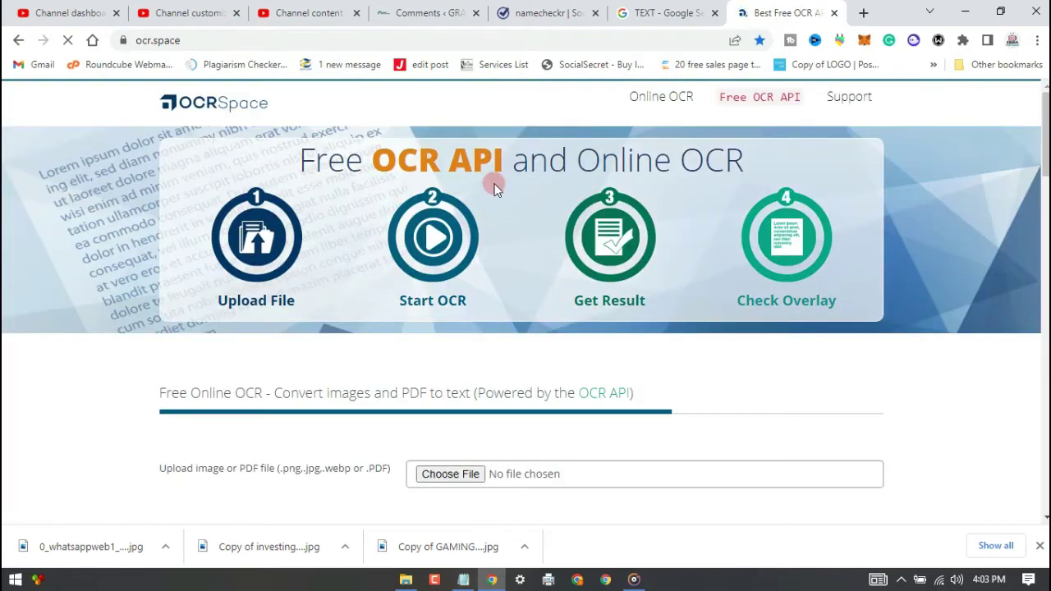
{"action": "scroll", "coordinate": [263, 92], "scroll_direction": "down", "scroll_amount": 2}
{"action": "scroll", "coordinate": [262, 92], "scroll_direction": "down", "scroll_amount": 2}
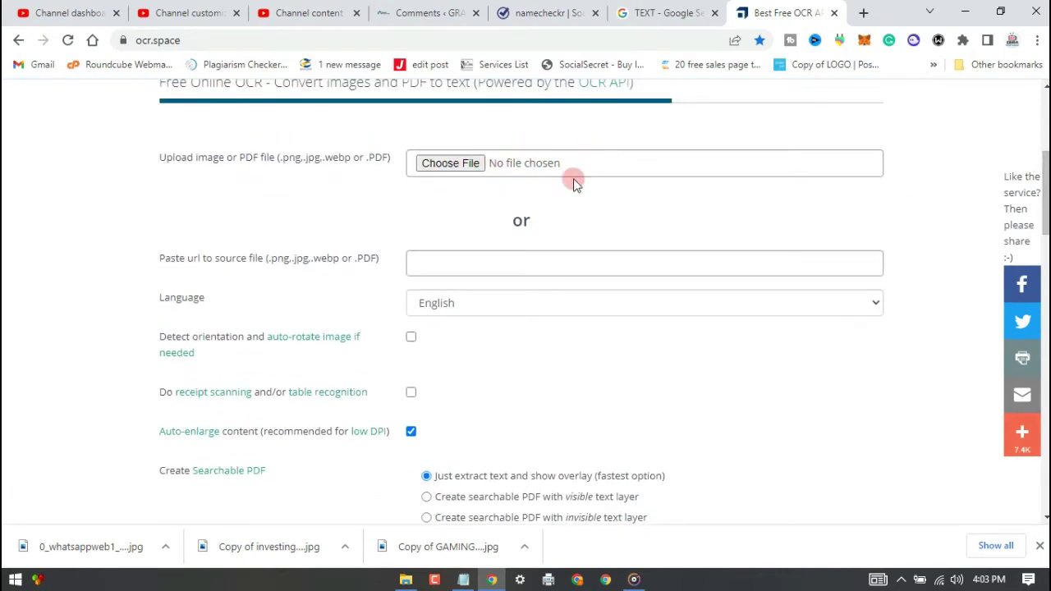
Step: Clear the note and type 'in the first box we will be selecting the JPEG file'
{"action": "left_click", "coordinate": [462, 581]}
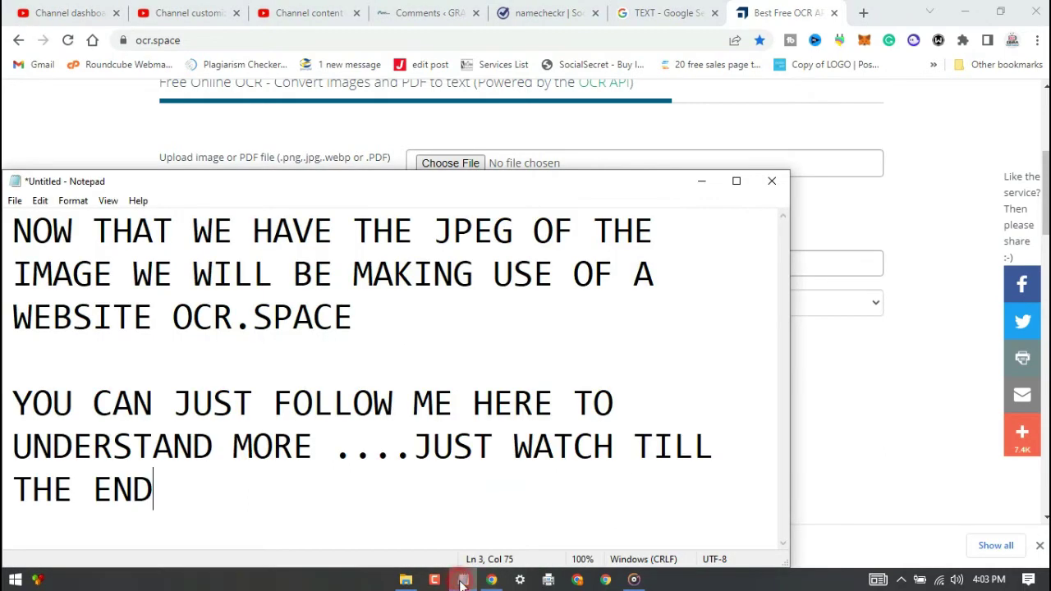
{"action": "key", "text": "ctrl+a"}
{"action": "key", "text": "BackSpace"}
{"action": "type", "text": "i"}
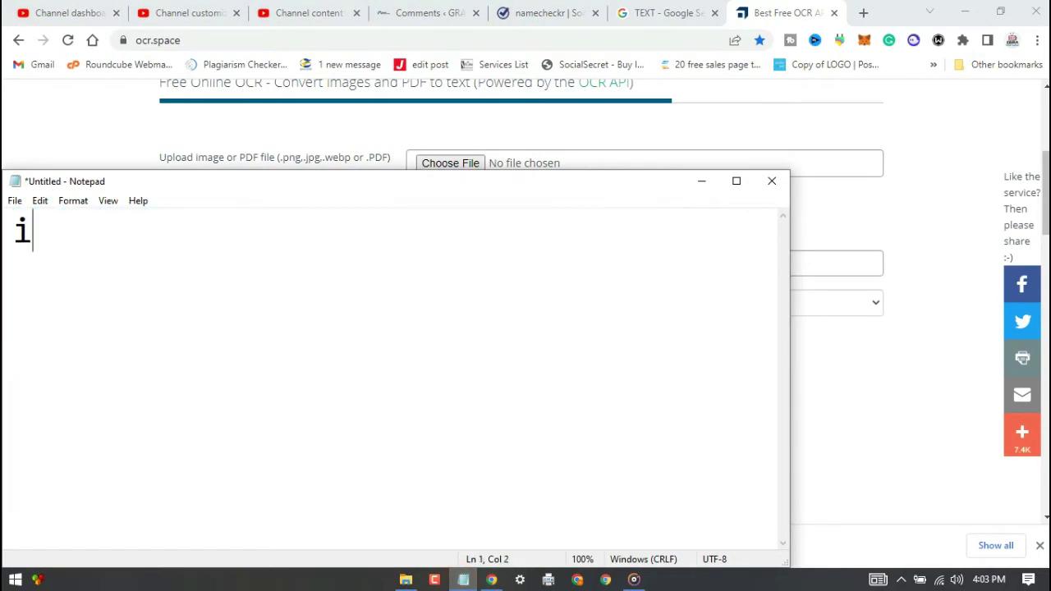
{"action": "type", "text": "n the fir"}
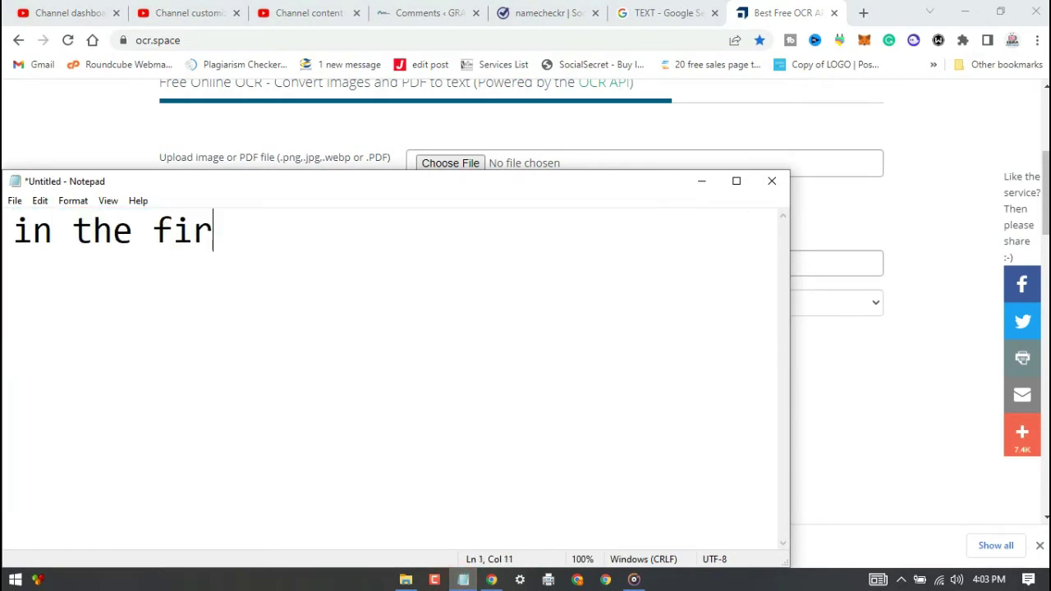
{"action": "type", "text": "st box "}
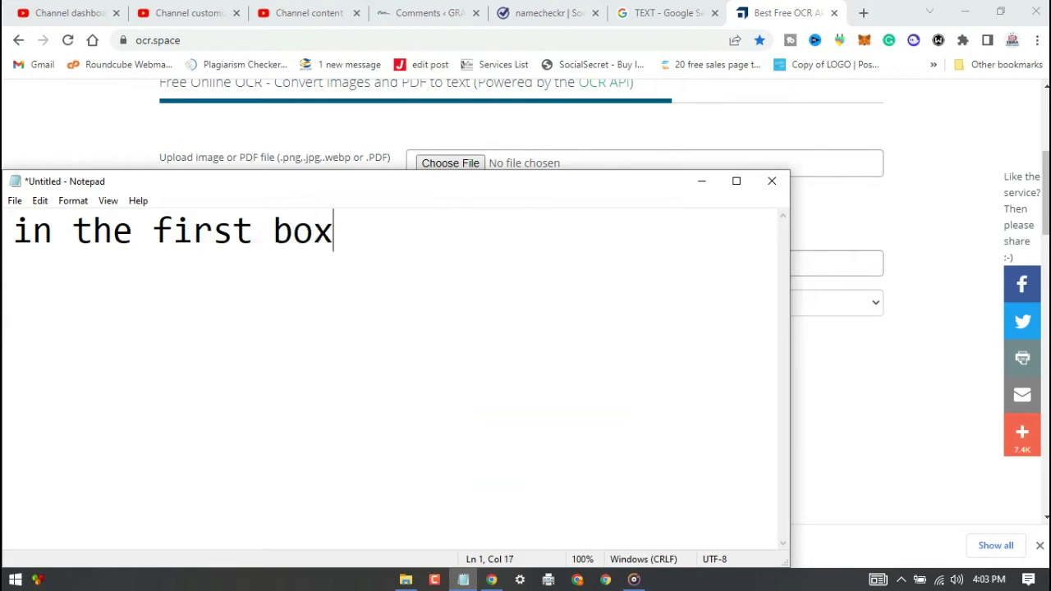
{"action": "type", "text": "ww"}
{"action": "key", "text": "BackSpace"}
{"action": "type", "text": "e "}
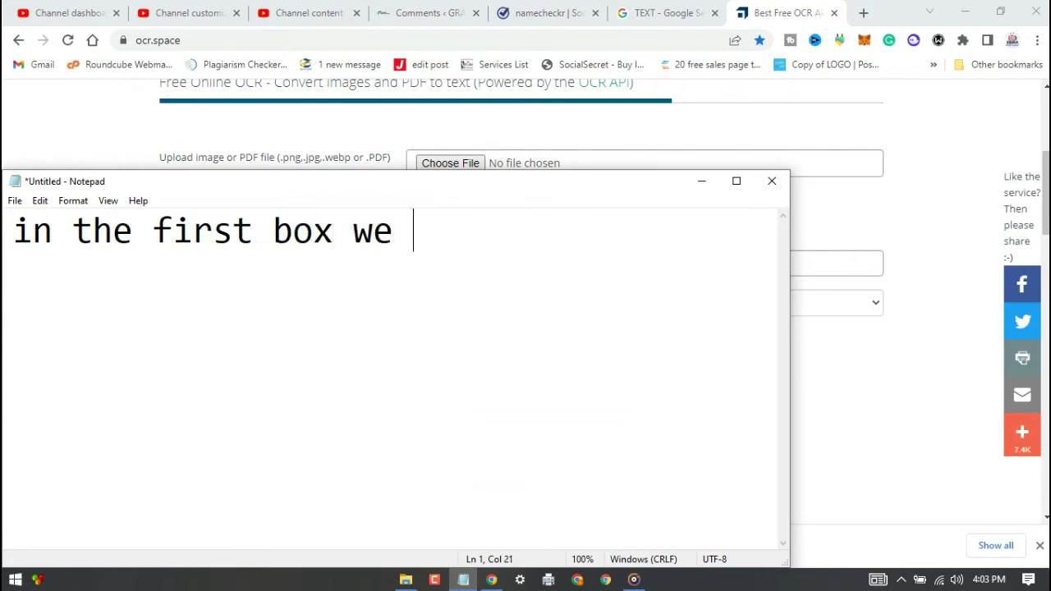
{"action": "type", "text": "will be s"}
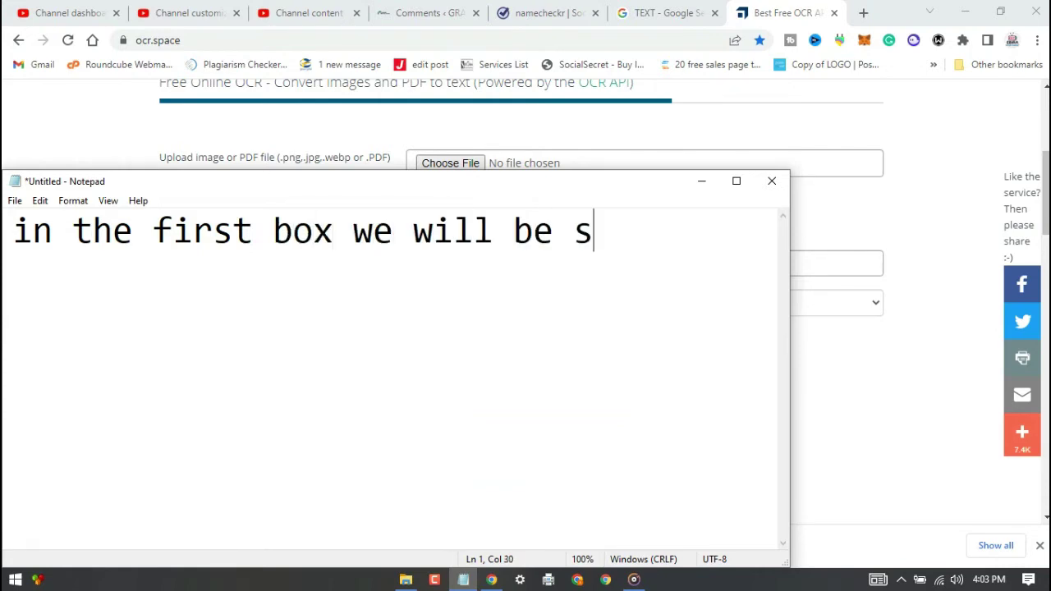
{"action": "type", "text": "electing "}
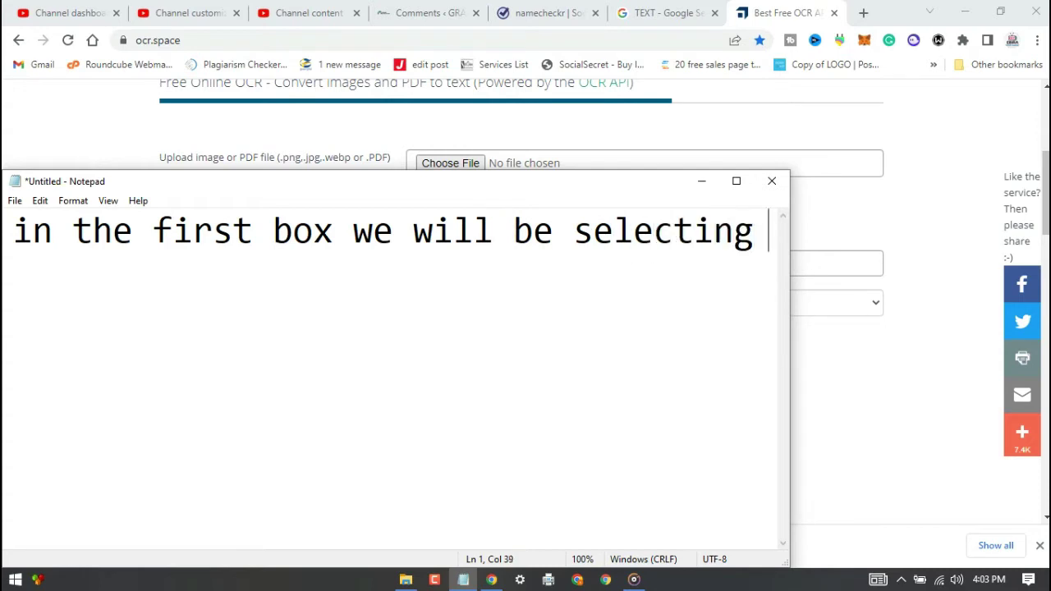
{"action": "type", "text": "the J"}
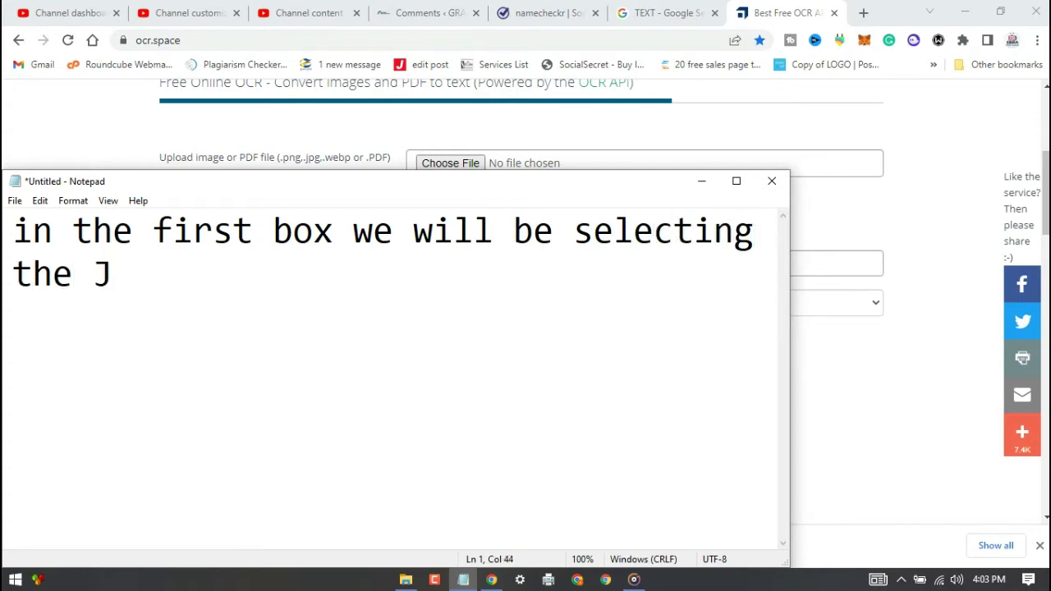
{"action": "type", "text": "PEG file"}
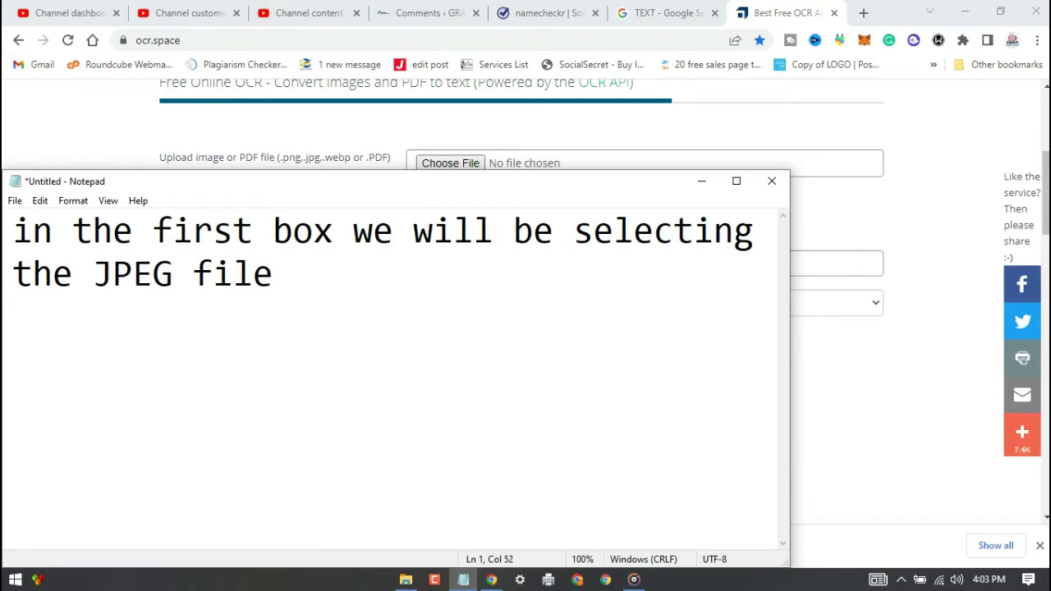
Step: Choose 0_whatsappweb1_censored.jpg from the Desktop as the OCR.space upload file
{"action": "left_click", "coordinate": [646, 159]}
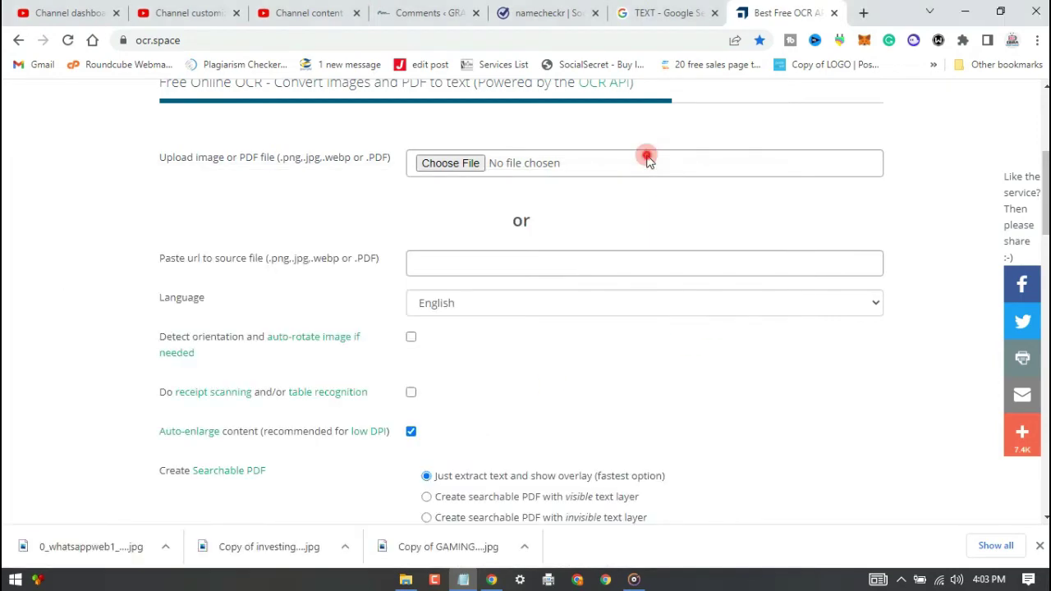
{"action": "left_click", "coordinate": [646, 159]}
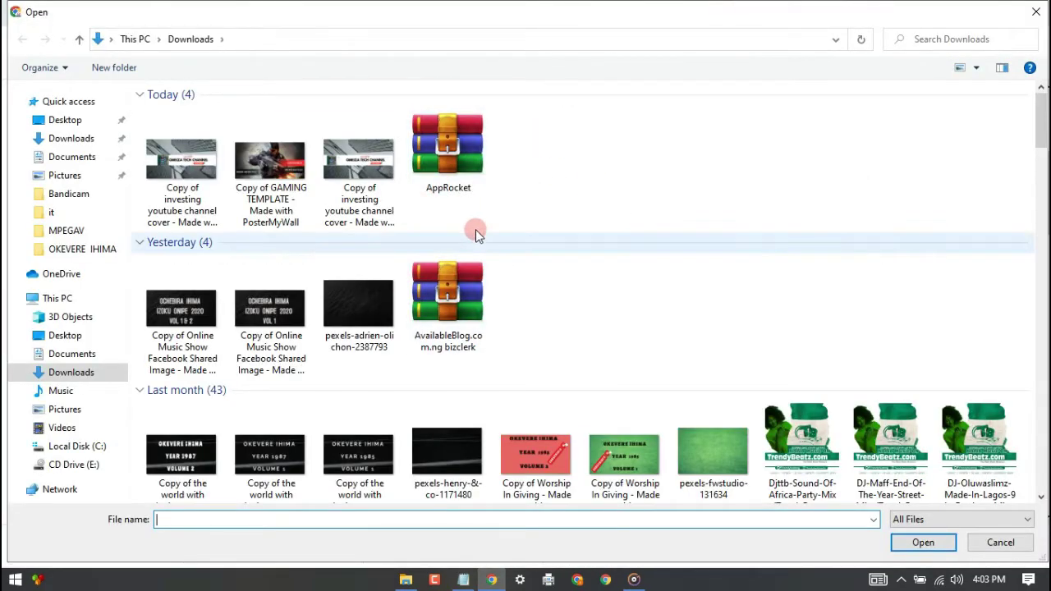
{"action": "left_click", "coordinate": [79, 125]}
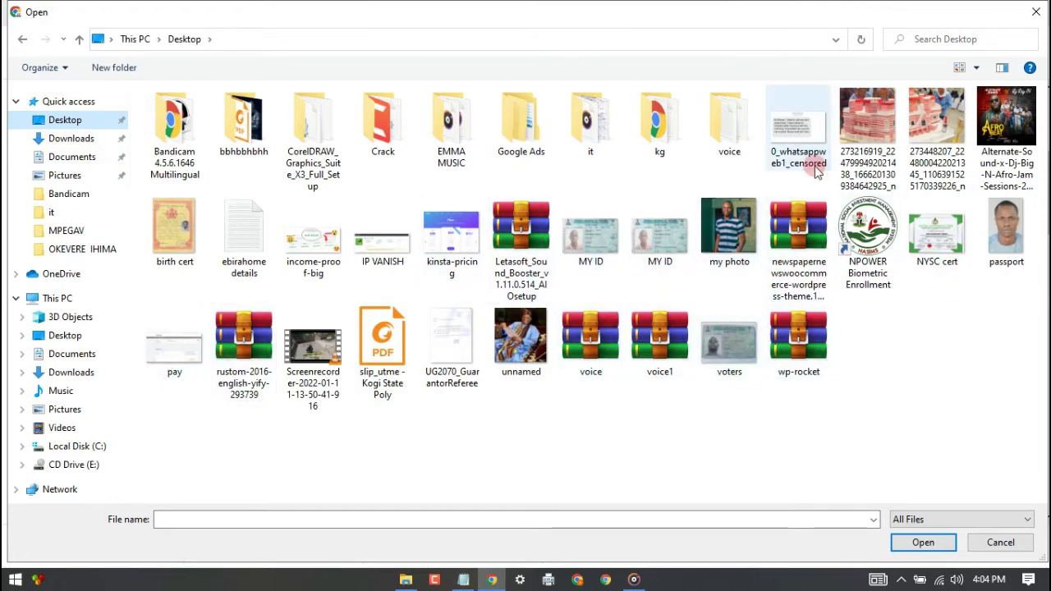
{"action": "left_click", "coordinate": [794, 123]}
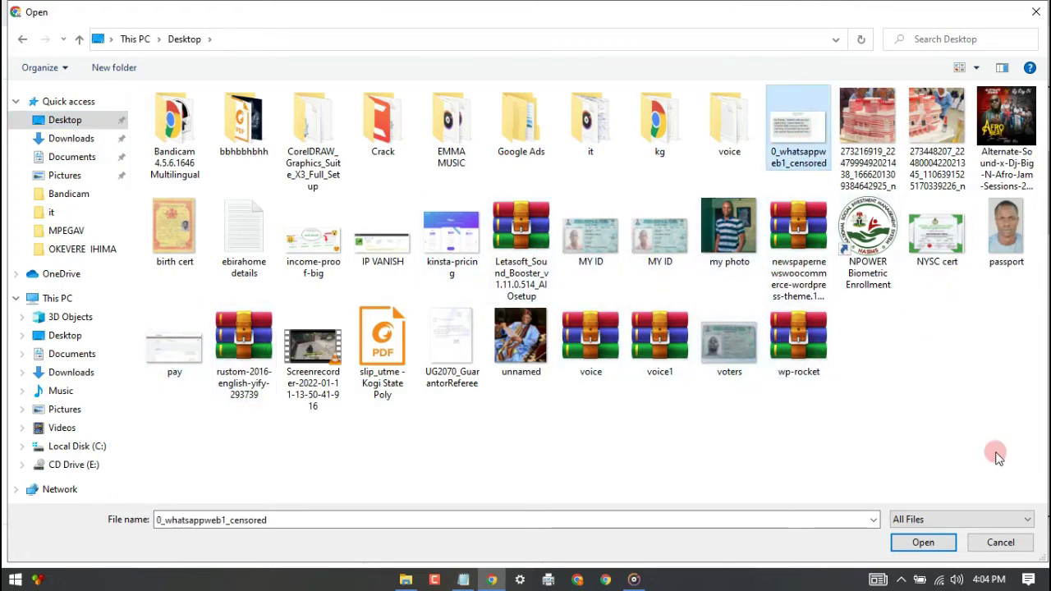
{"action": "left_click", "coordinate": [923, 543]}
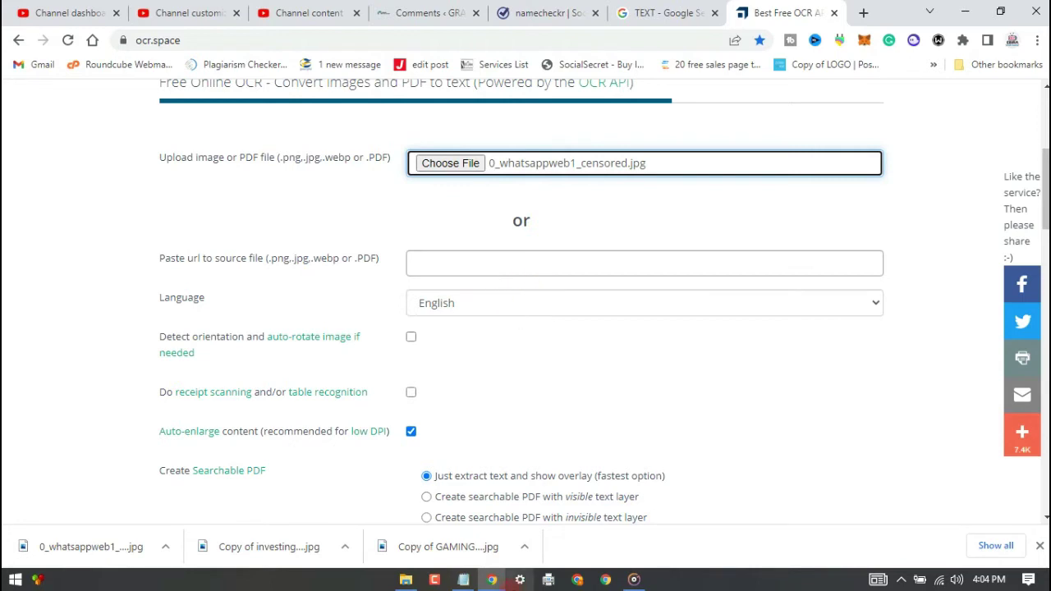
{"action": "left_click", "coordinate": [463, 580]}
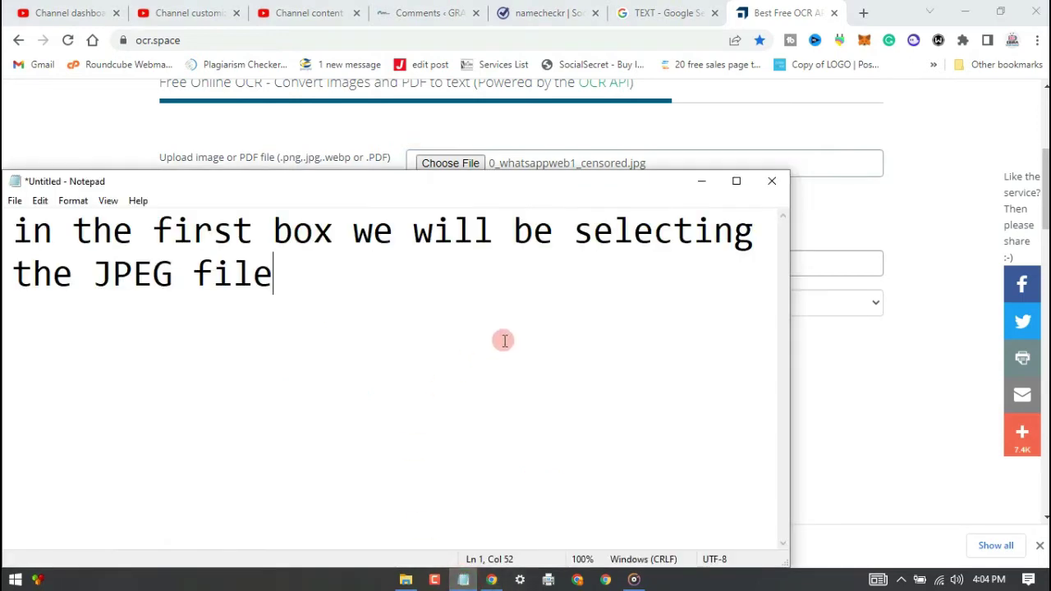
Step: Replace the note with 'you can make use of .pdf files toooo. thats the only ones i have tried'
{"action": "key", "text": "ctrl+a"}
{"action": "type", "text": "y"}
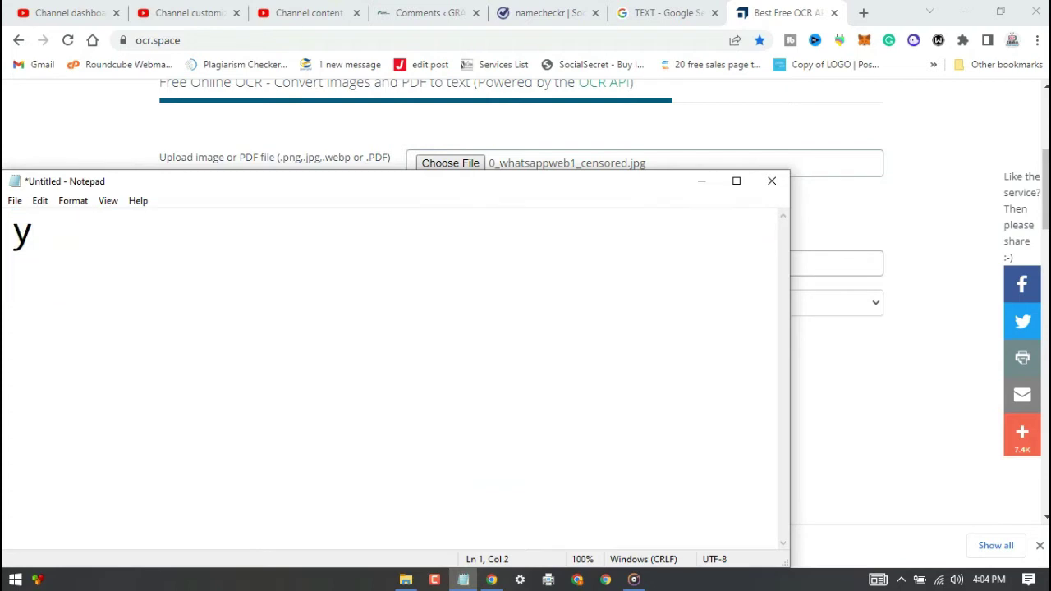
{"action": "type", "text": "ou can "}
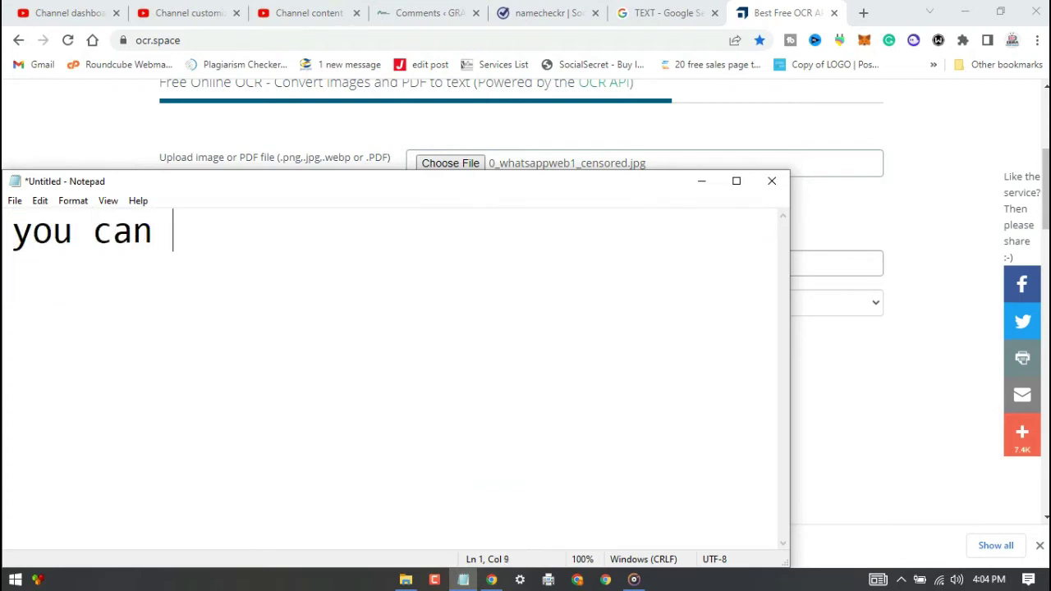
{"action": "type", "text": "make use o"}
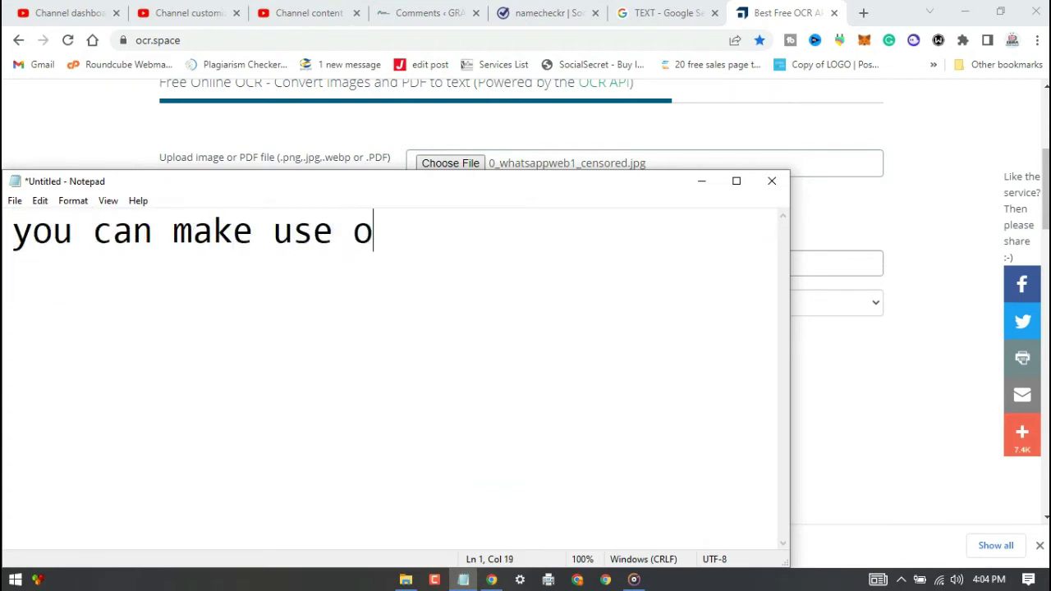
{"action": "type", "text": "f .p"}
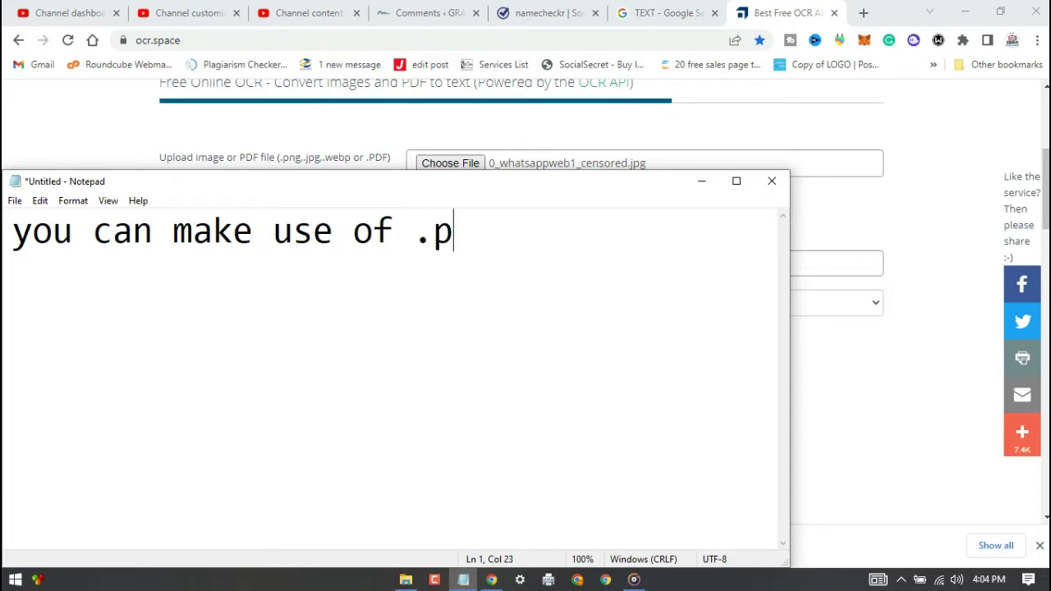
{"action": "type", "text": "df file"}
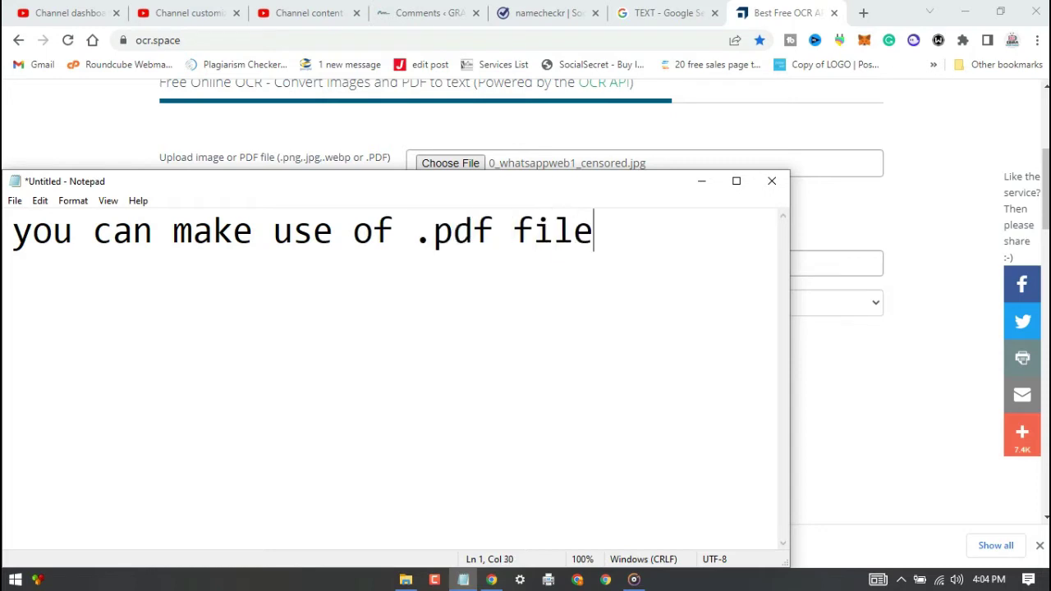
{"action": "type", "text": "s toooo. "}
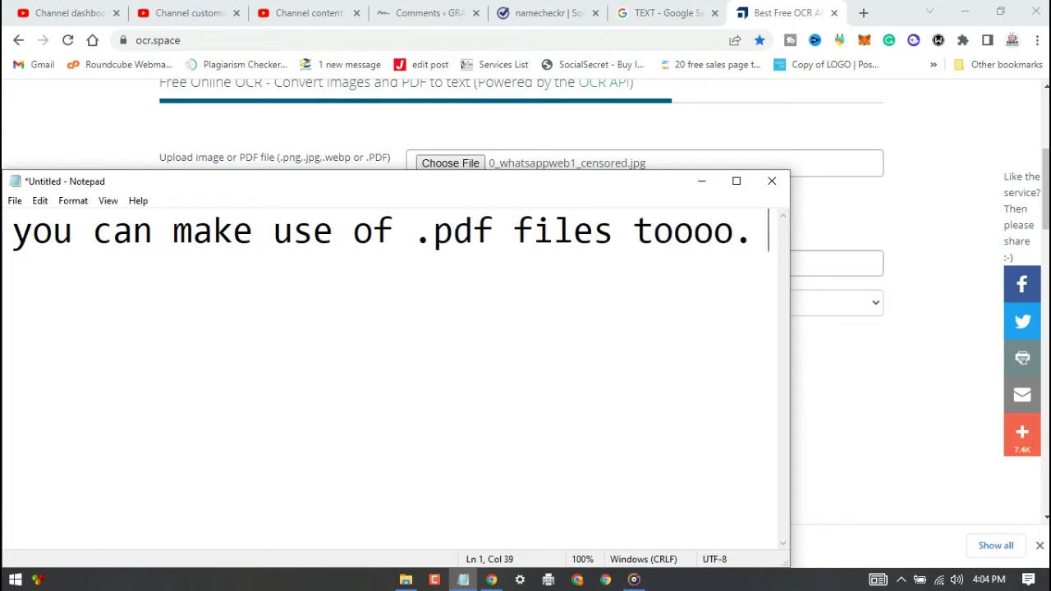
{"action": "type", "text": "thats "}
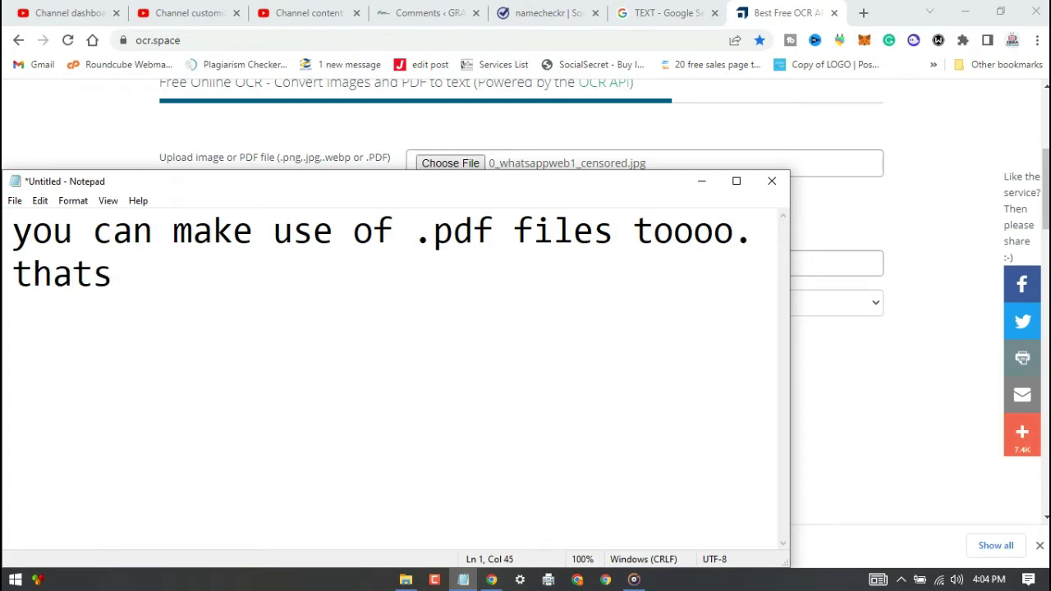
{"action": "type", "text": "the o"}
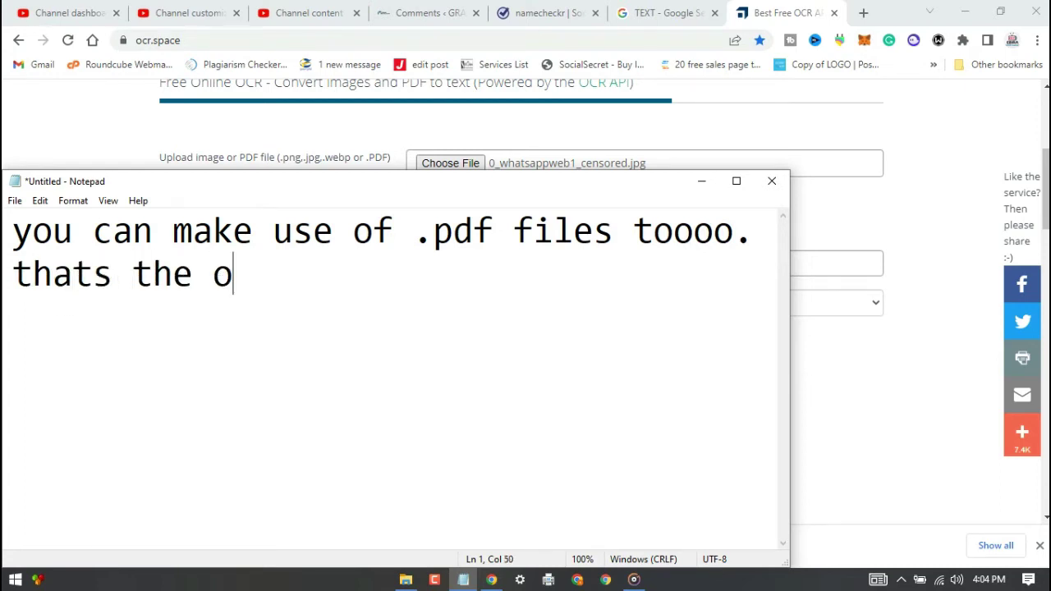
{"action": "type", "text": "nly one"}
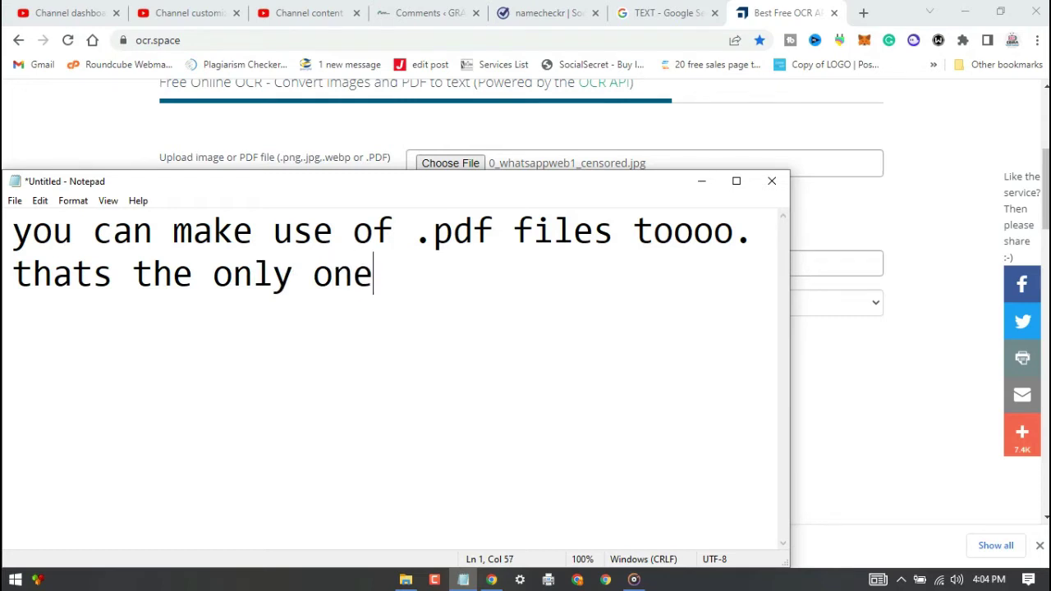
{"action": "type", "text": "s i have "}
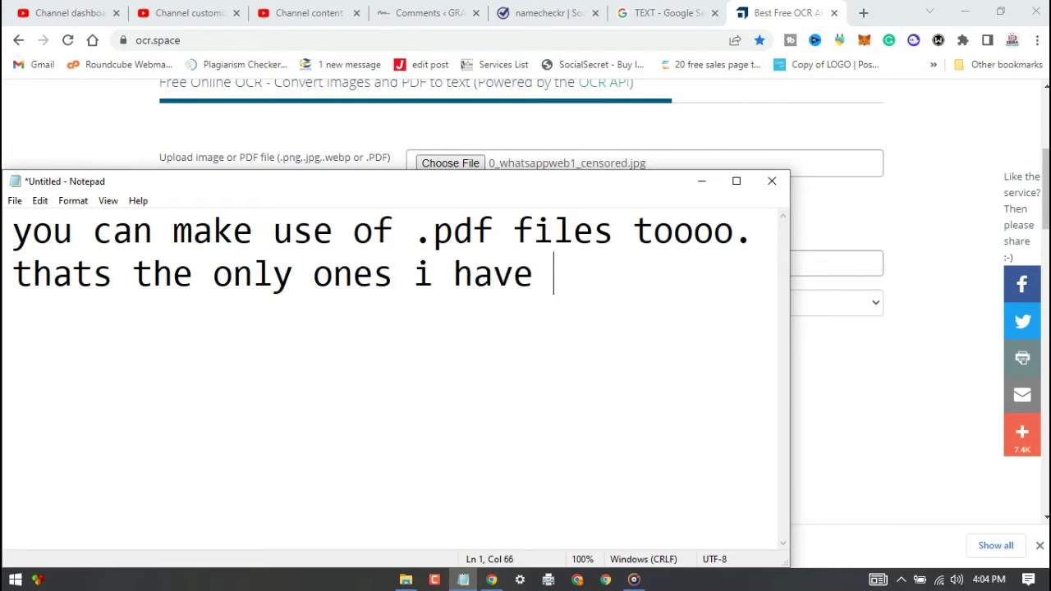
{"action": "type", "text": "tri"}
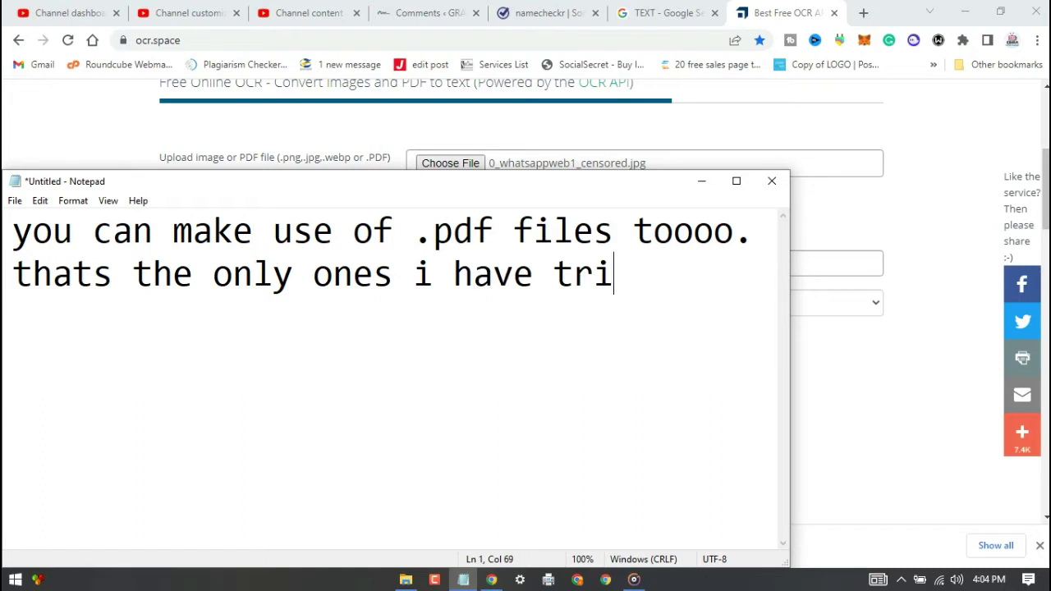
{"action": "type", "text": "ed"}
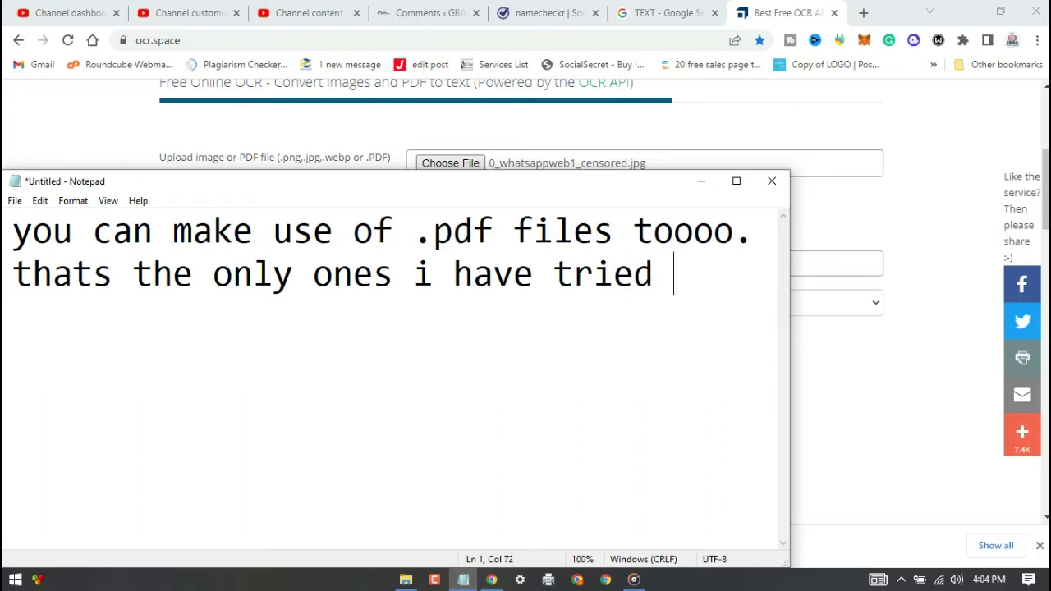
Step: Scroll the OCR.space form to Select OCR Engine, try Engine2, then return to Engine1
{"action": "left_click", "coordinate": [877, 340]}
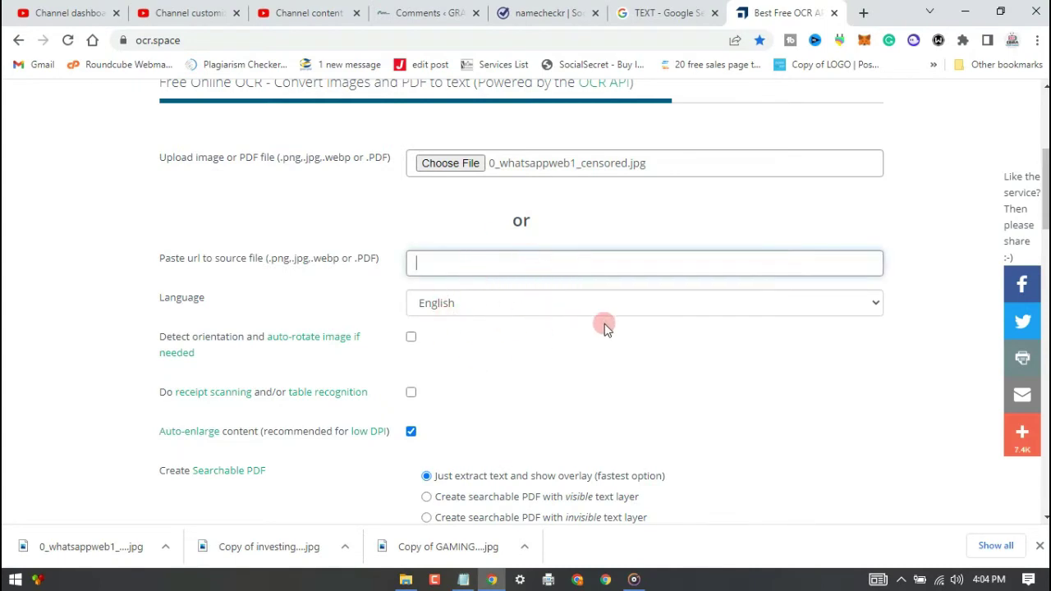
{"action": "scroll", "coordinate": [1045, 197], "scroll_direction": "down", "scroll_amount": 1}
{"action": "scroll", "coordinate": [604, 302], "scroll_direction": "down", "scroll_amount": 2}
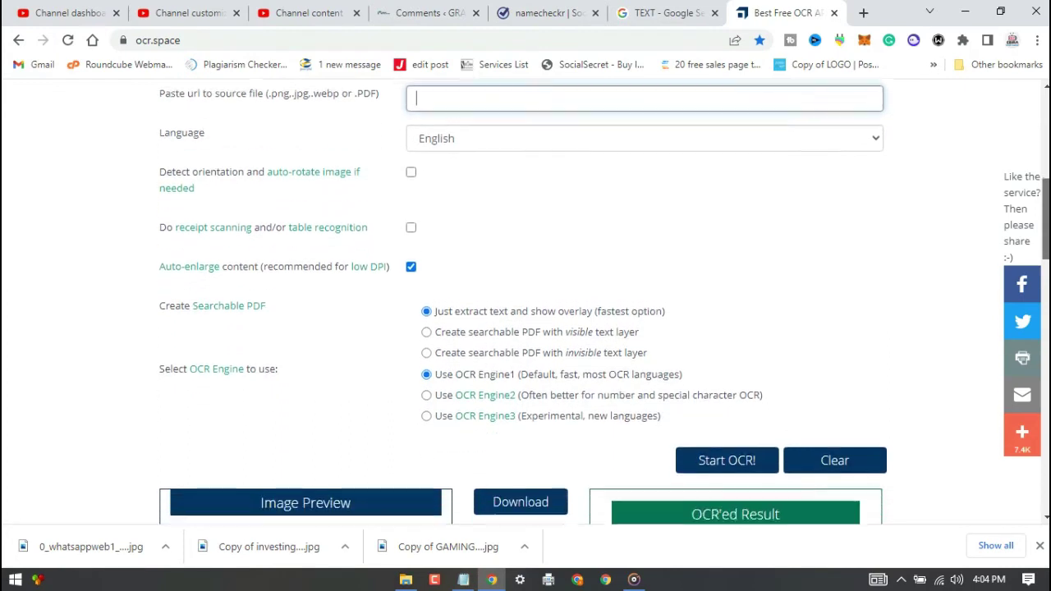
{"action": "scroll", "coordinate": [604, 302], "scroll_direction": "down", "scroll_amount": 1}
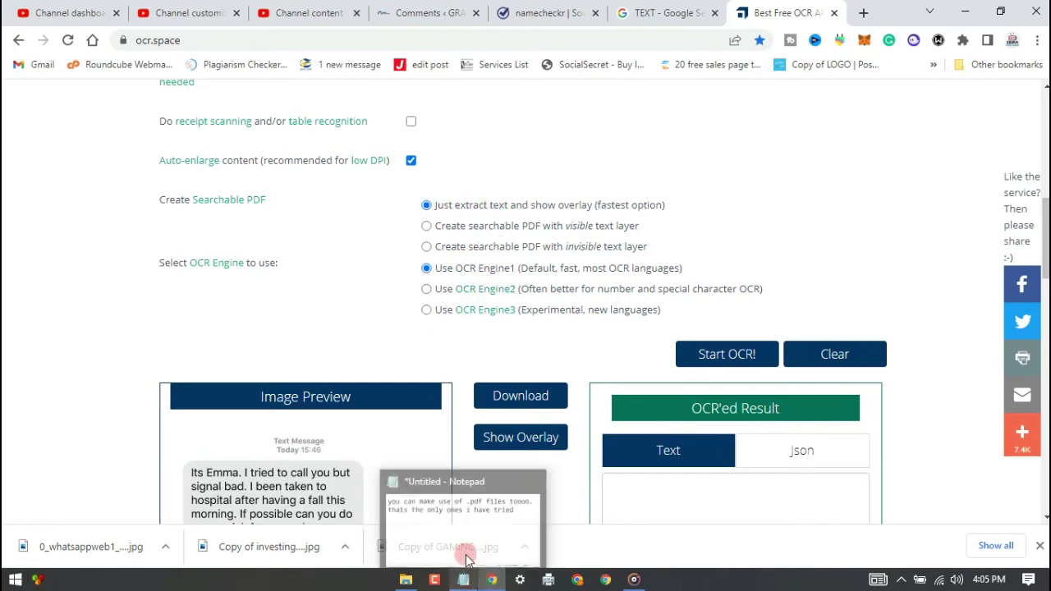
{"action": "left_click", "coordinate": [426, 289]}
{"action": "left_click", "coordinate": [426, 267]}
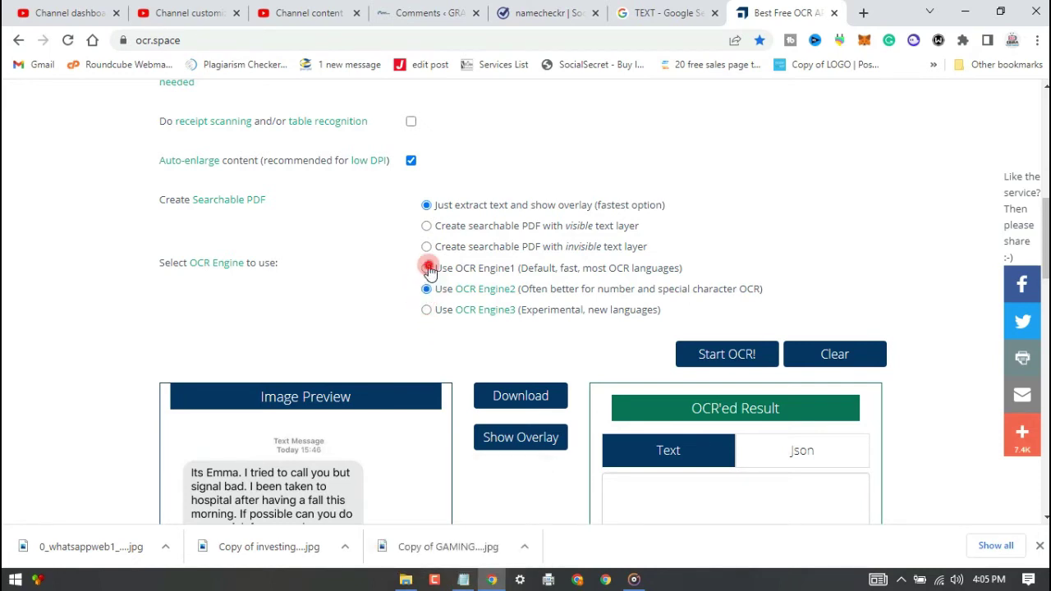
{"action": "left_click_drag", "start_coordinate": [317, 260], "coordinate": [159, 263]}
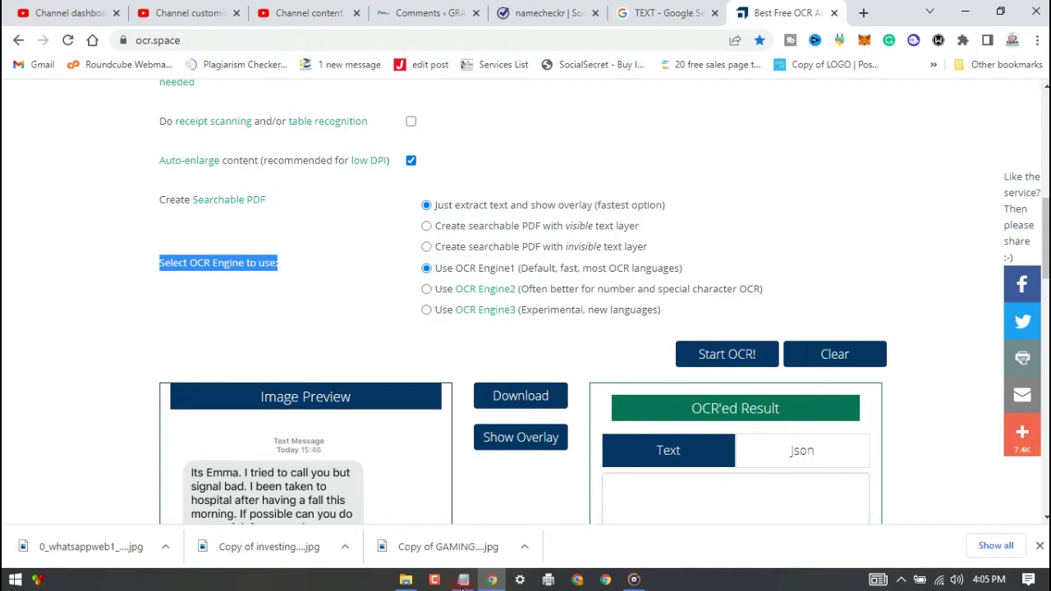
Step: Write the note advising OCR ENGINE 2 when the text includes numbers or special characters
{"action": "left_click", "coordinate": [463, 580]}
{"action": "key", "text": "ctrl+a"}
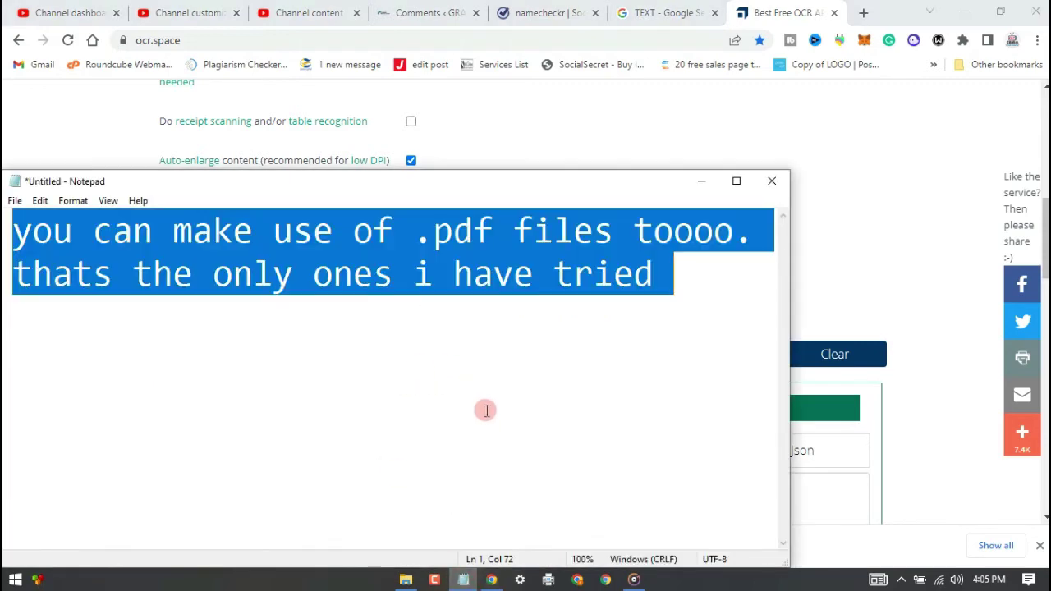
{"action": "left_click_drag", "start_coordinate": [585, 182], "coordinate": [694, 362]}
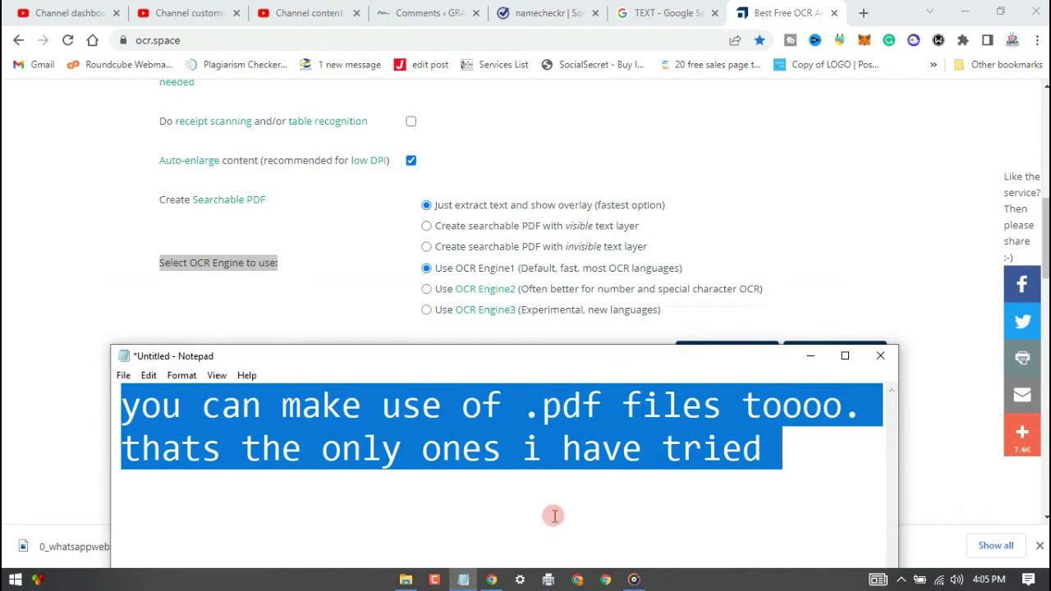
{"action": "type", "text": "you c"}
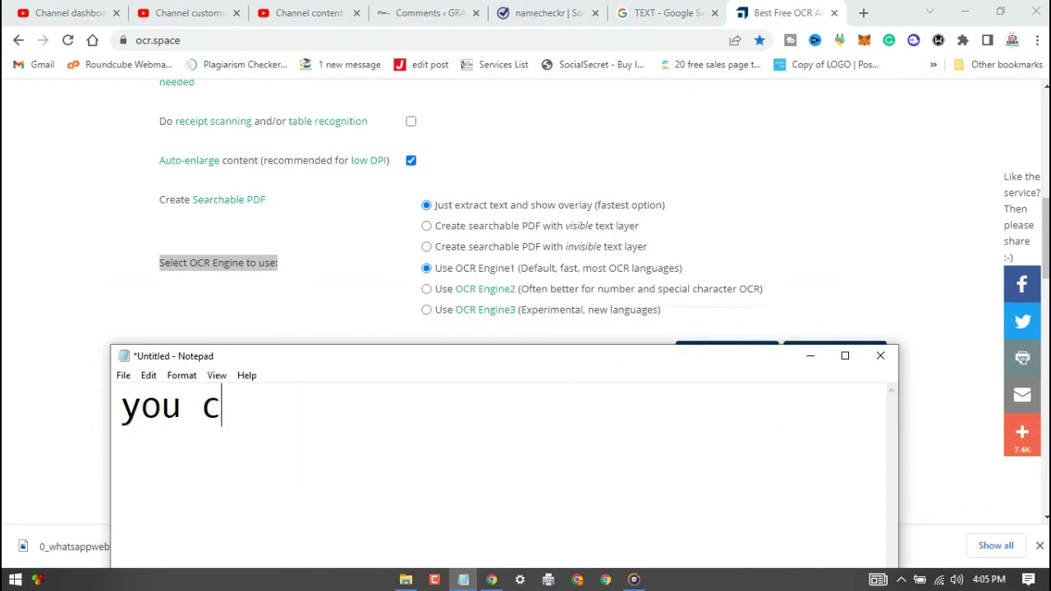
{"action": "type", "text": "an use the th"}
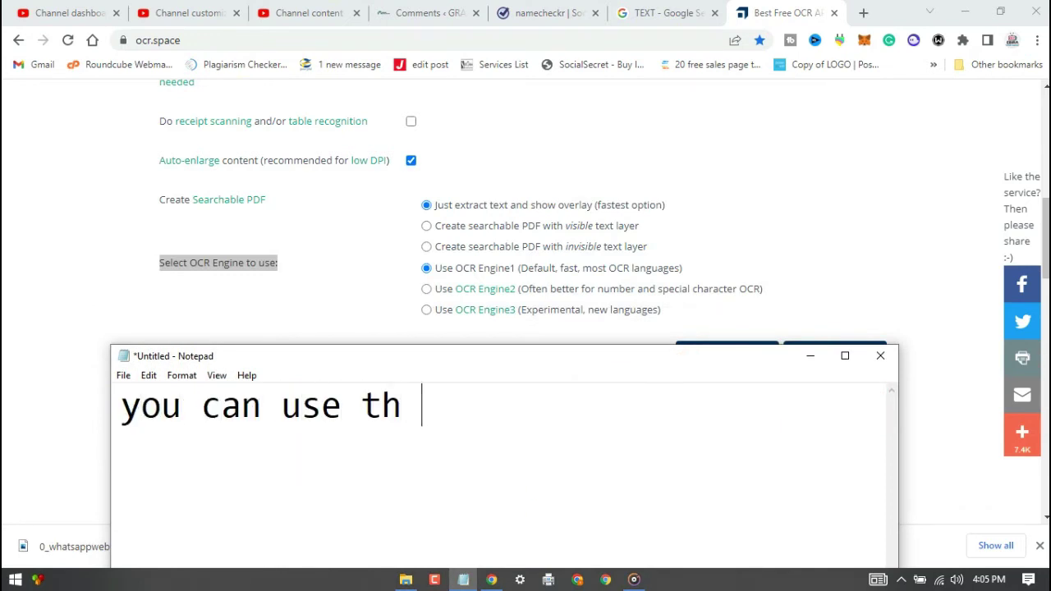
{"action": "type", "text": "e t"}
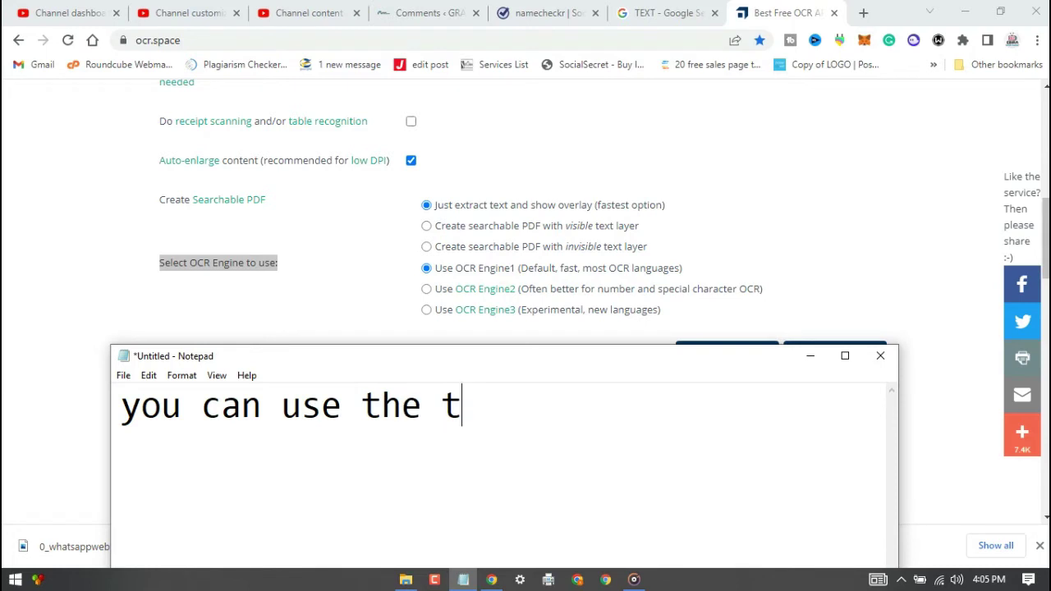
{"action": "type", "text": "he OCR"}
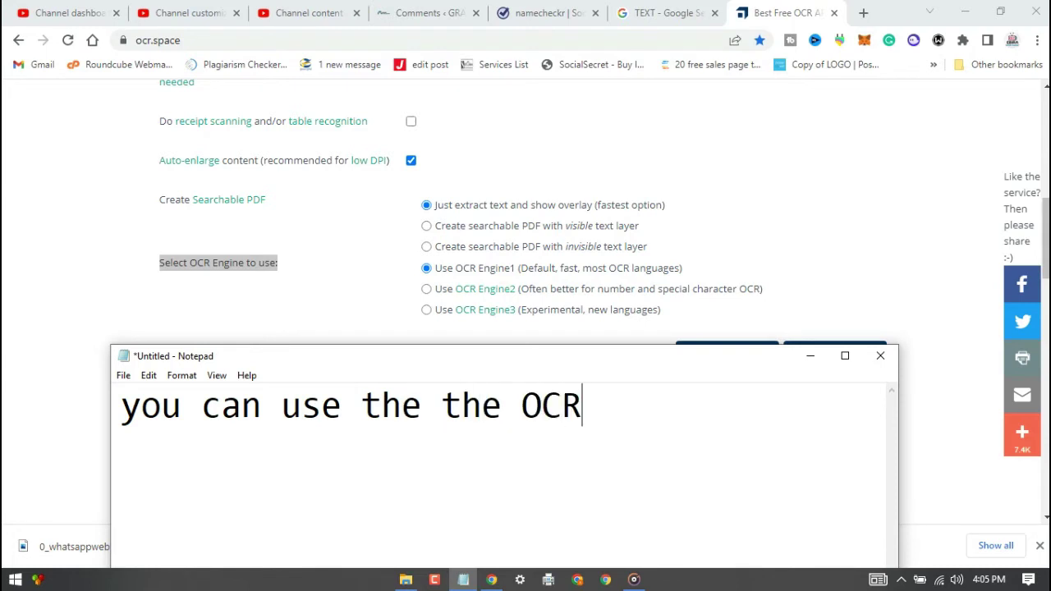
{"action": "type", "text": " ENGI"}
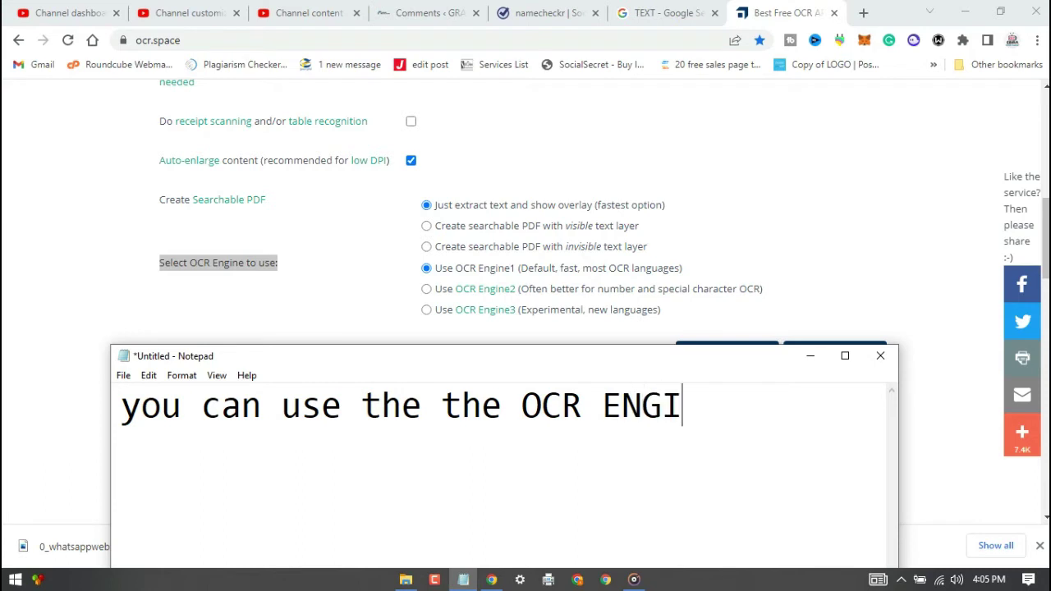
{"action": "type", "text": "NE 2 "}
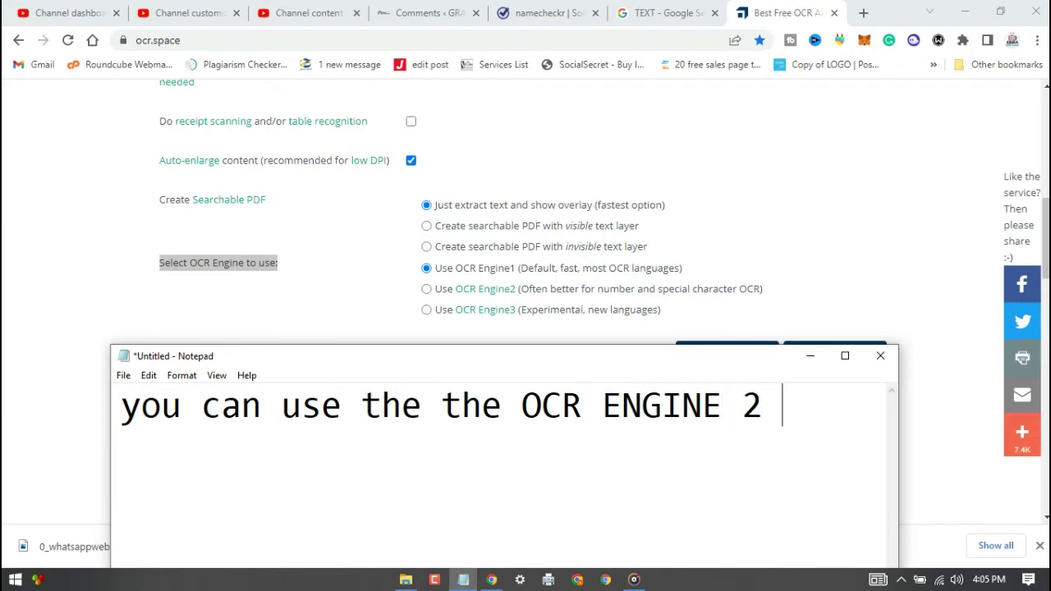
{"action": "type", "text": "if your i"}
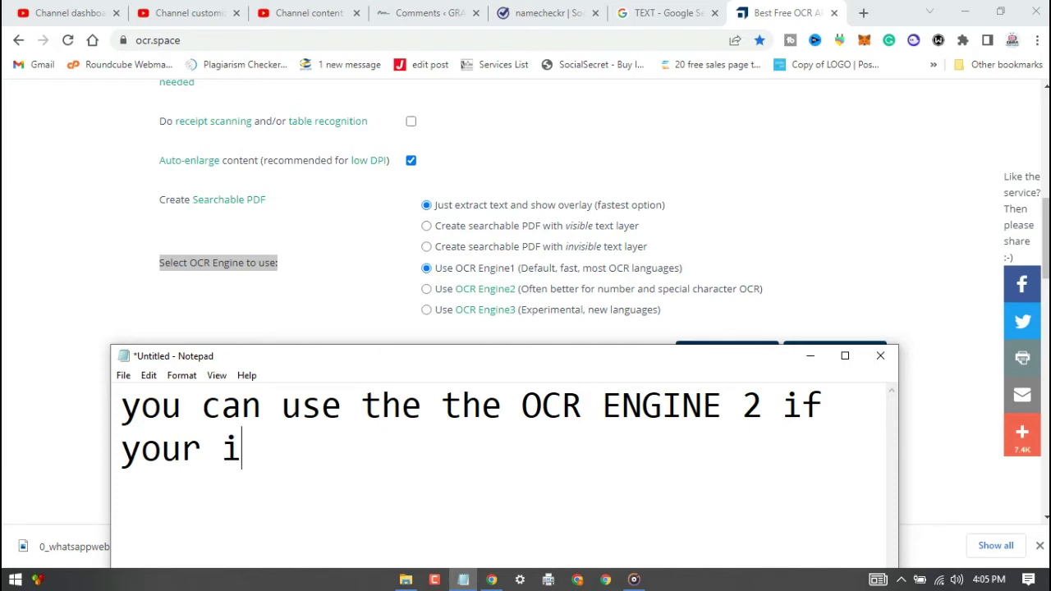
{"action": "key", "text": "BackSpace"}
{"action": "type", "text": "text inc"}
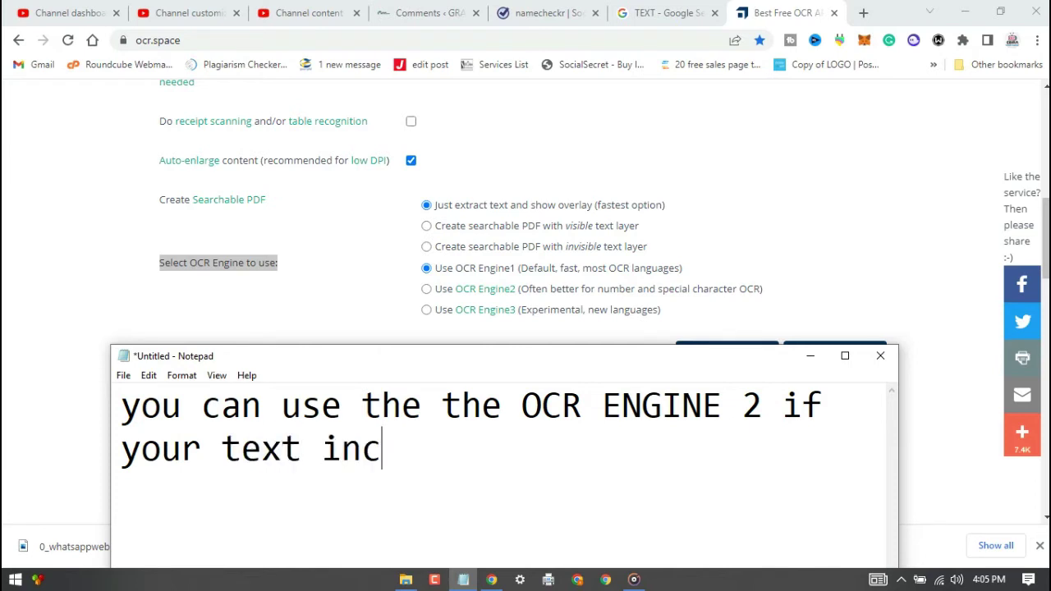
{"action": "type", "text": "lude "}
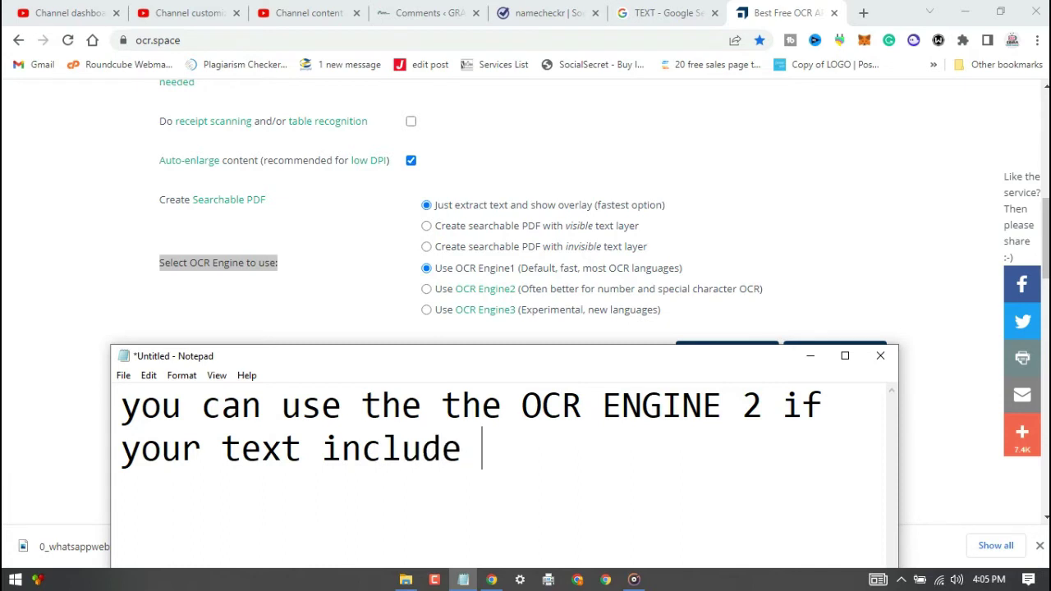
{"action": "type", "text": "numbers"}
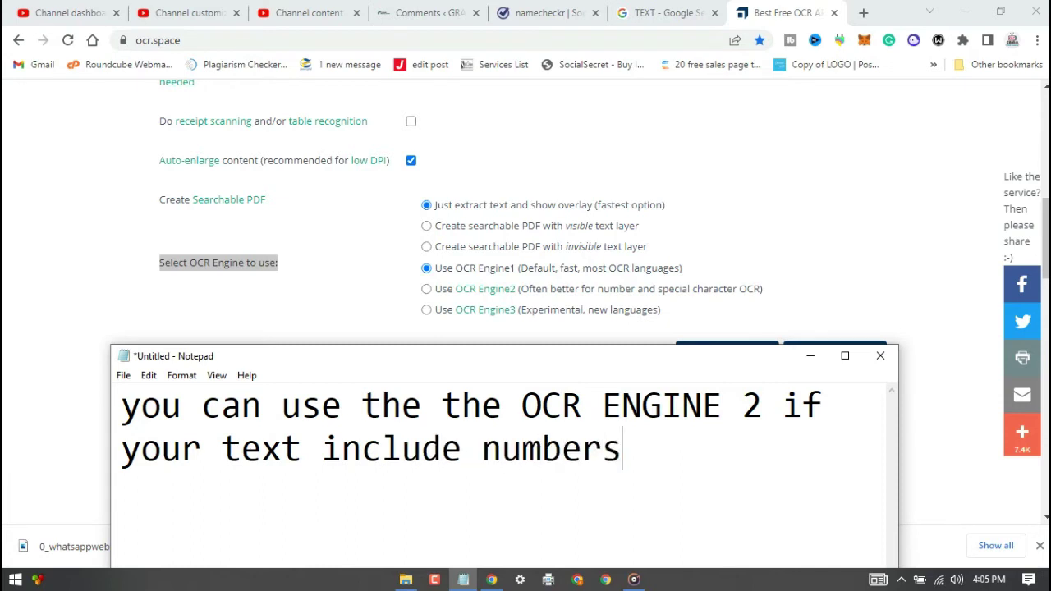
{"action": "type", "text": " and as well s"}
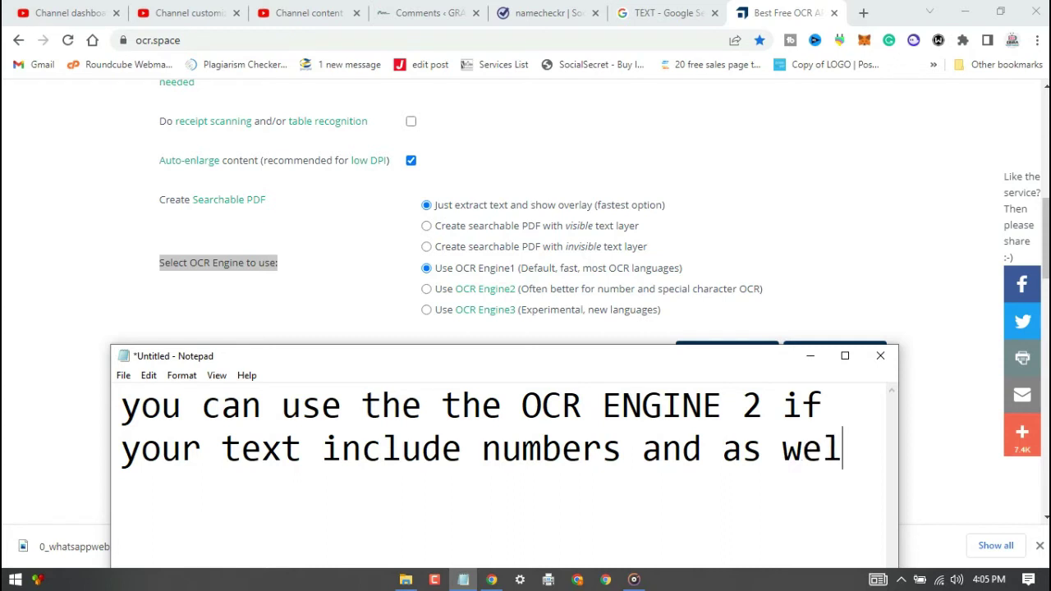
{"action": "type", "text": "p"}
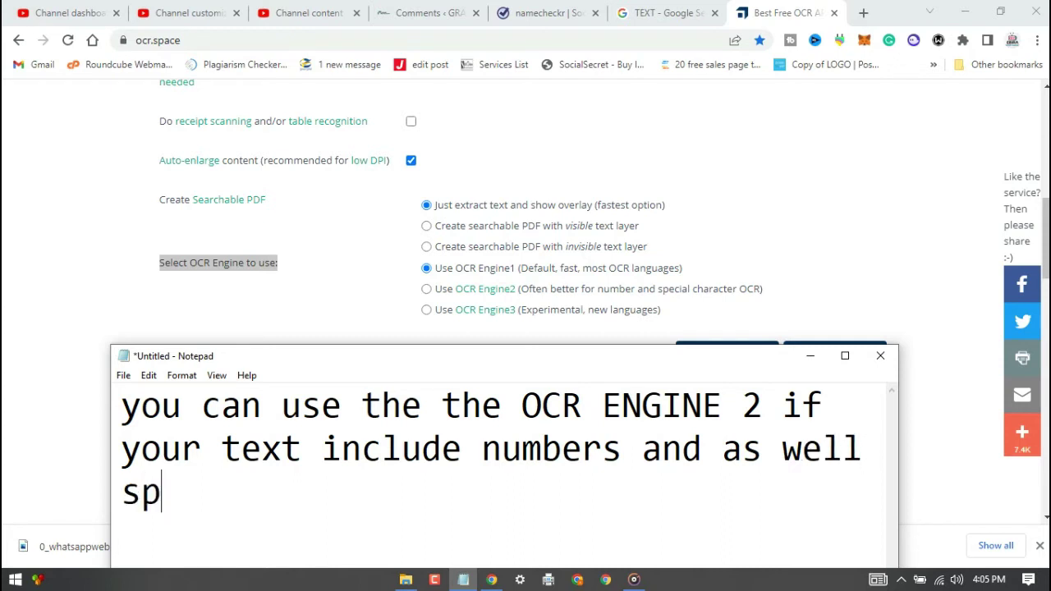
{"action": "type", "text": "ecial C"}
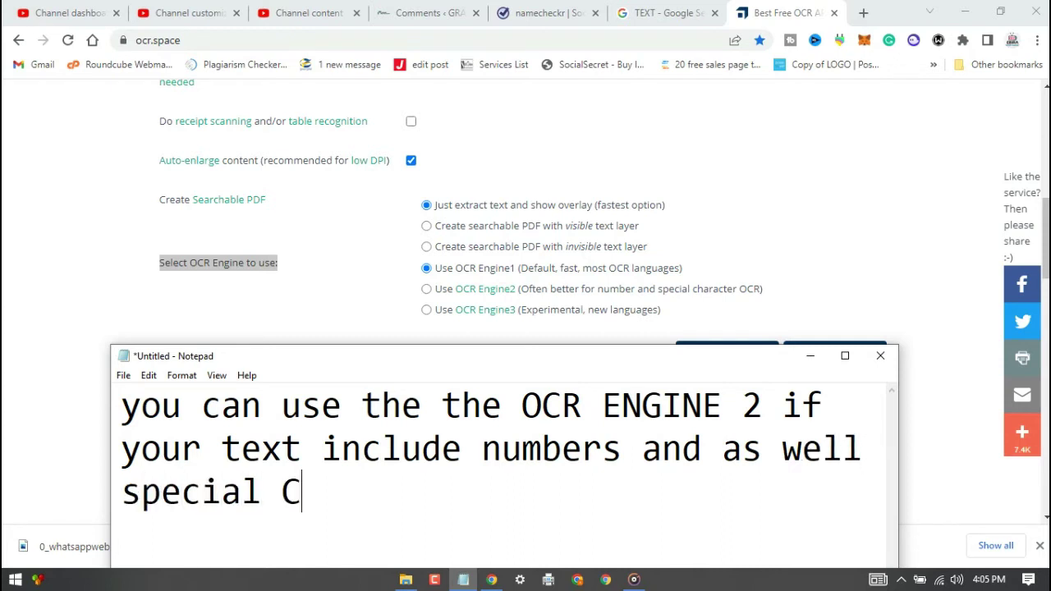
{"action": "type", "text": "haracter"}
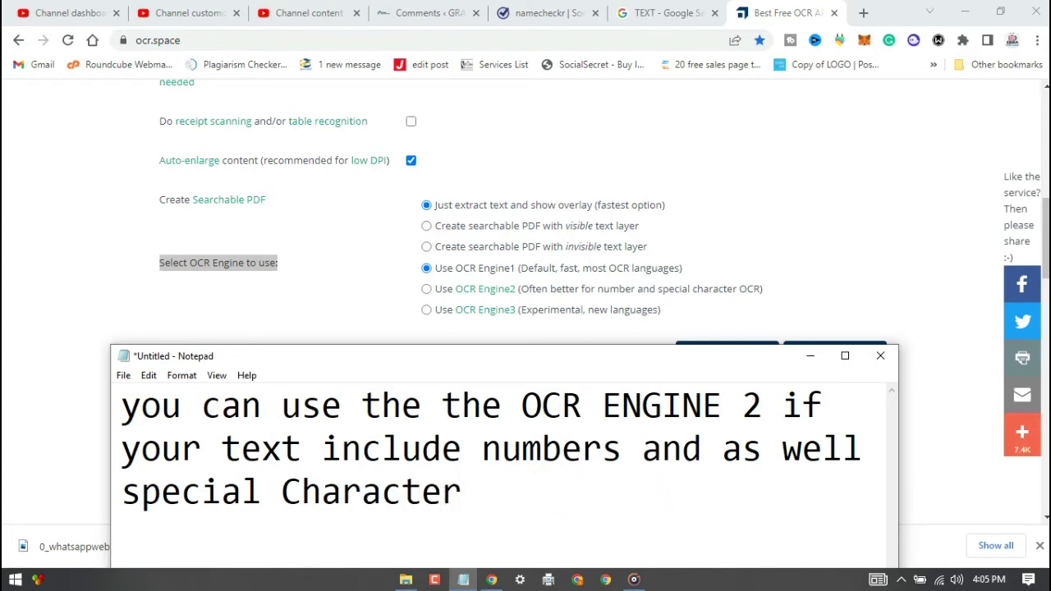
{"action": "type", "text": "............lets c"}
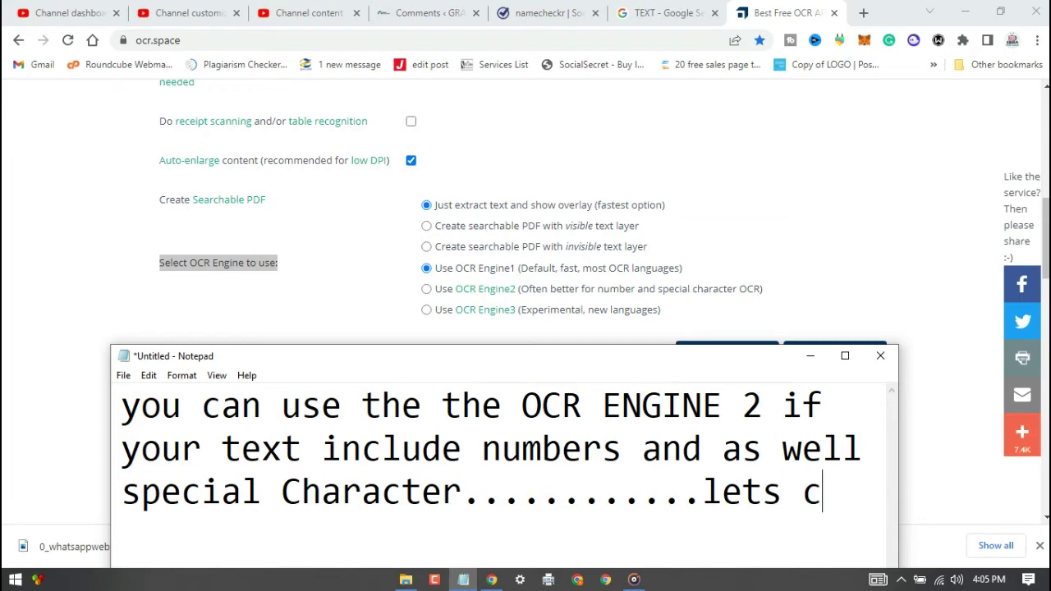
{"action": "type", "text": "hec"}
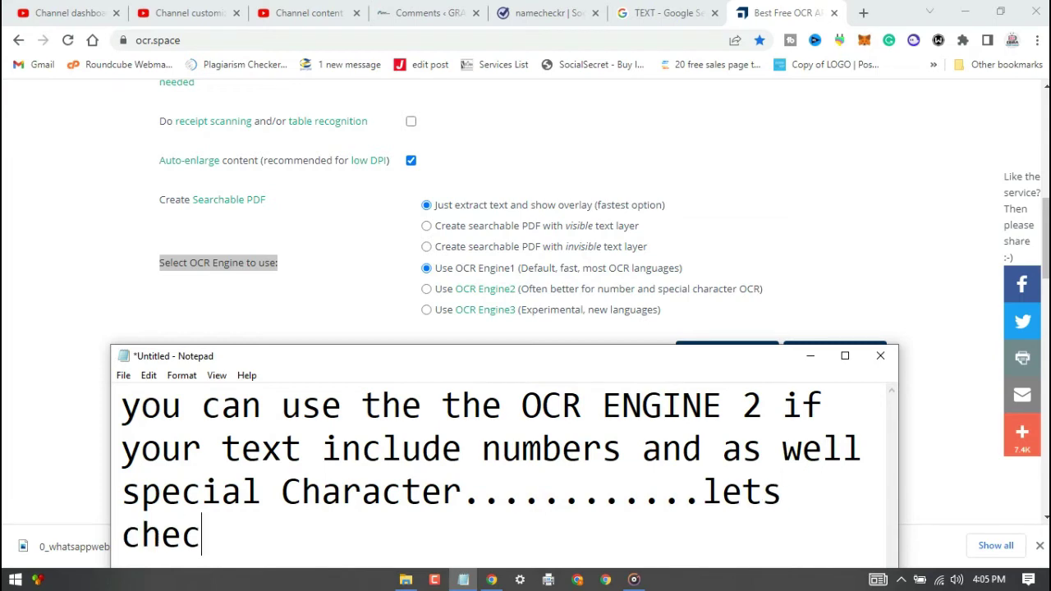
{"action": "type", "text": "k if our i"}
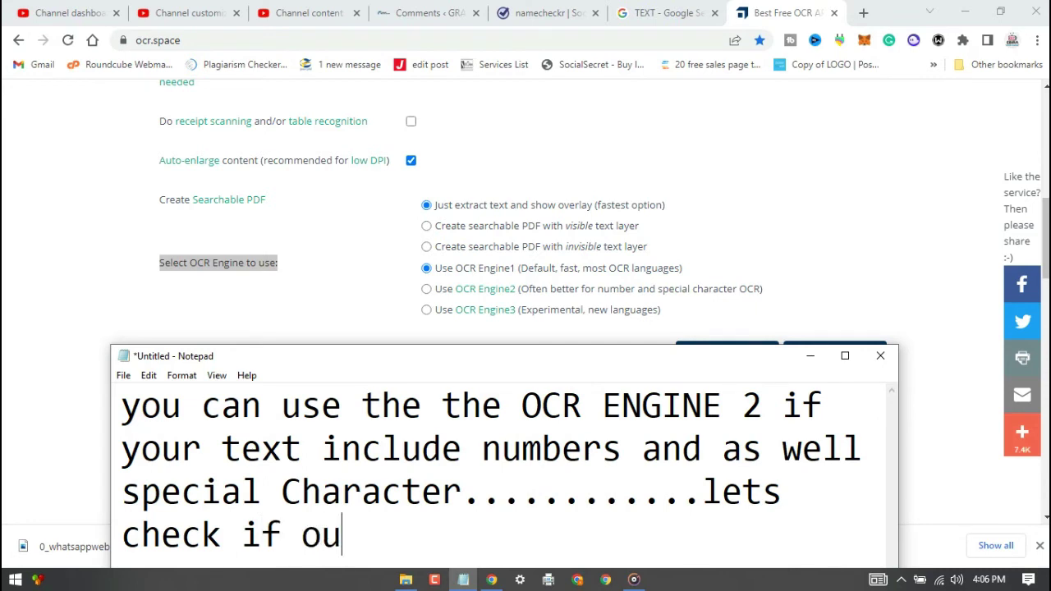
{"action": "type", "text": "mage"}
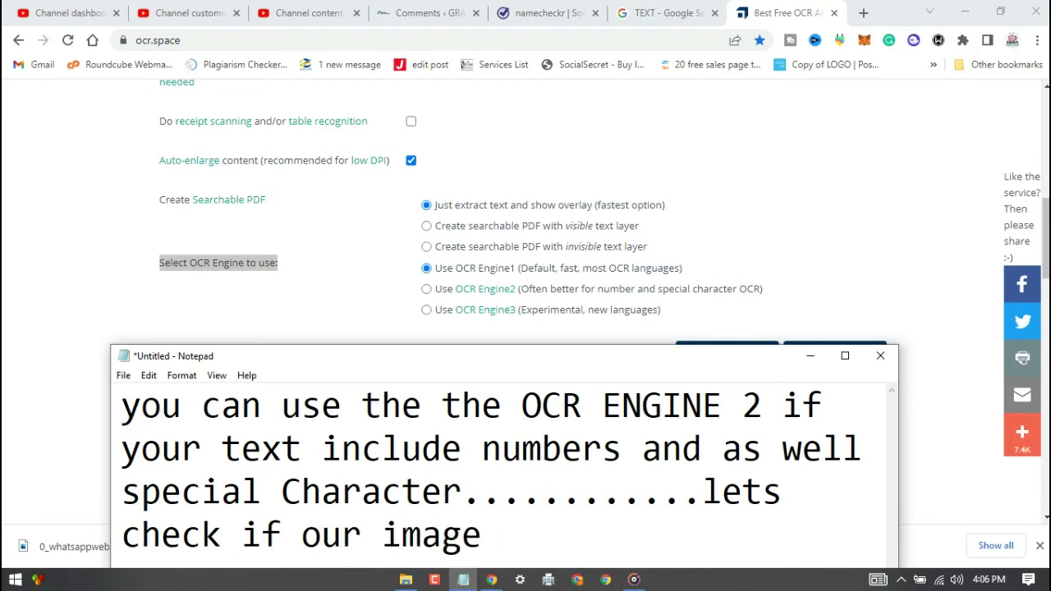
{"action": "type", "text": " has num"}
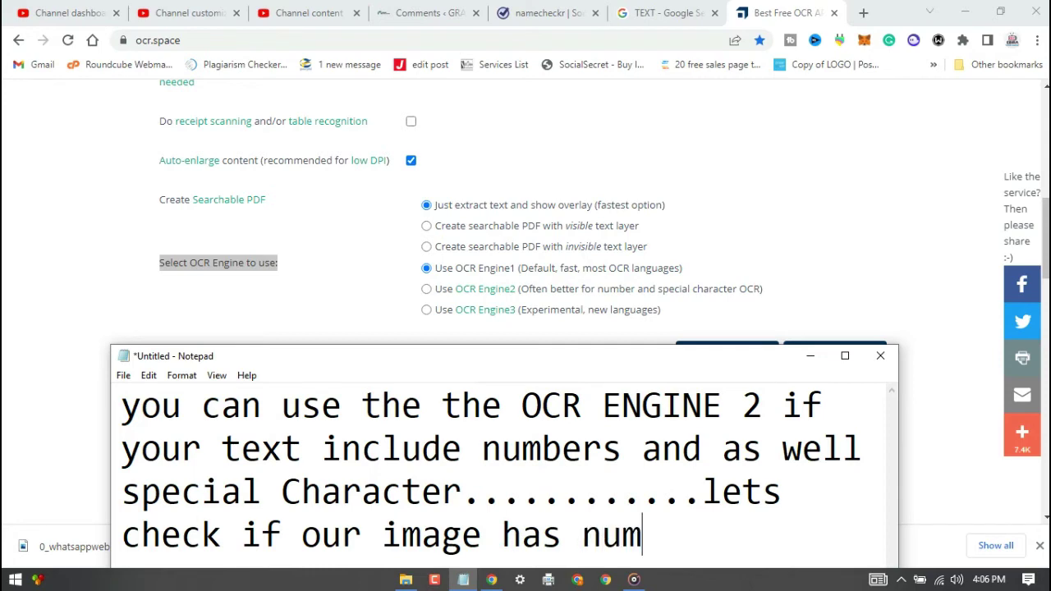
{"action": "type", "text": "bers or s"}
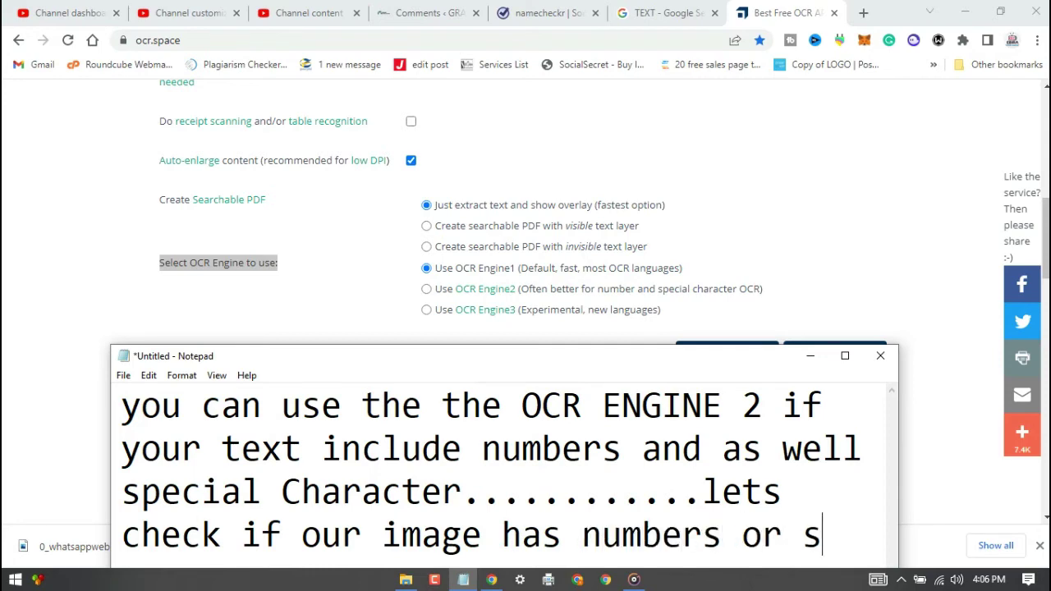
{"action": "type", "text": "peci"}
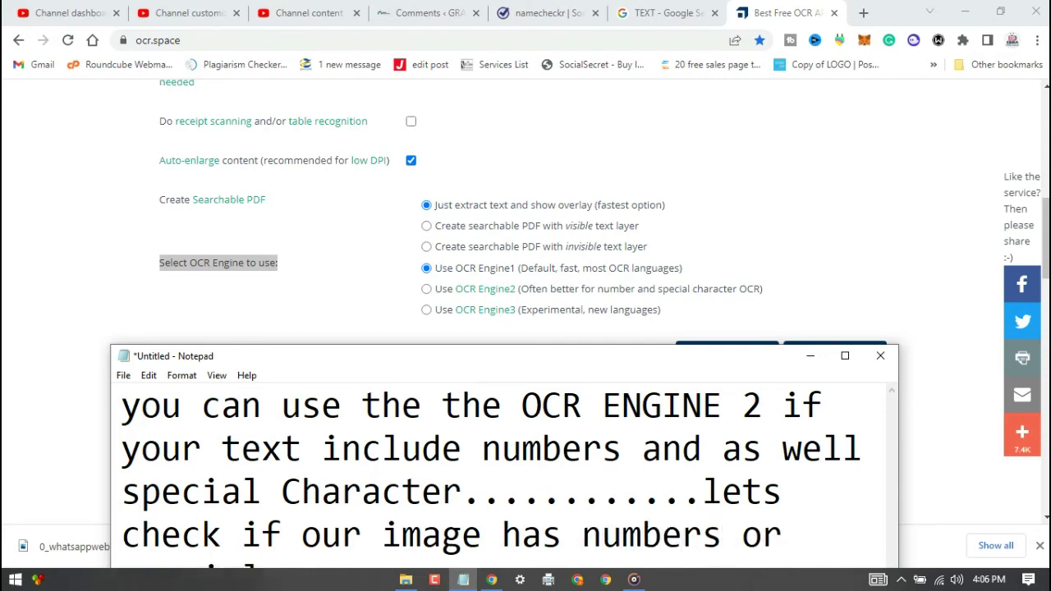
{"action": "left_click_drag", "start_coordinate": [647, 359], "coordinate": [677, 223]}
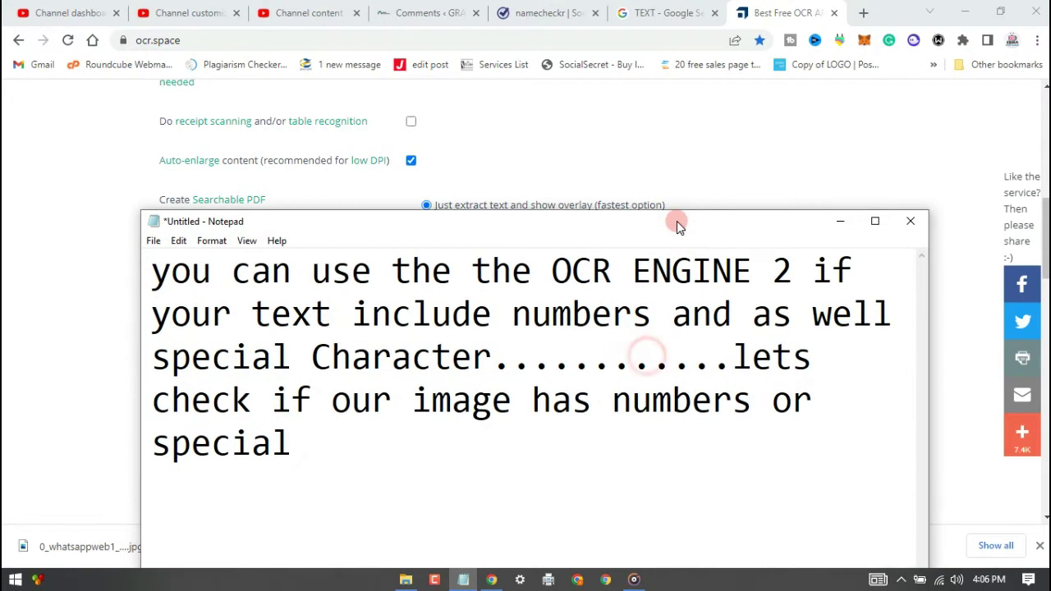
{"action": "type", "text": " cha"}
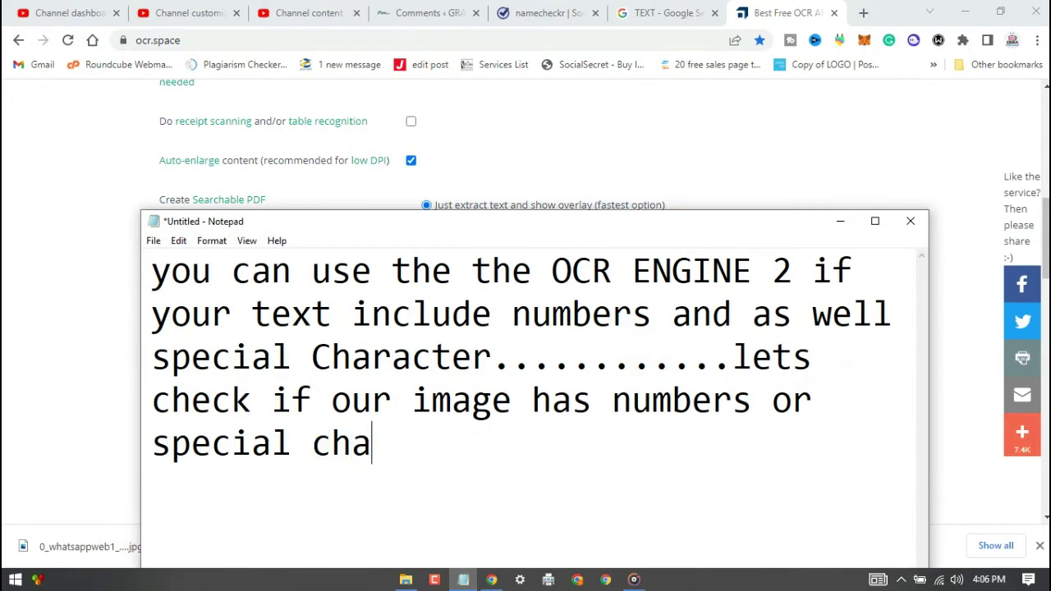
{"action": "type", "text": "racters"}
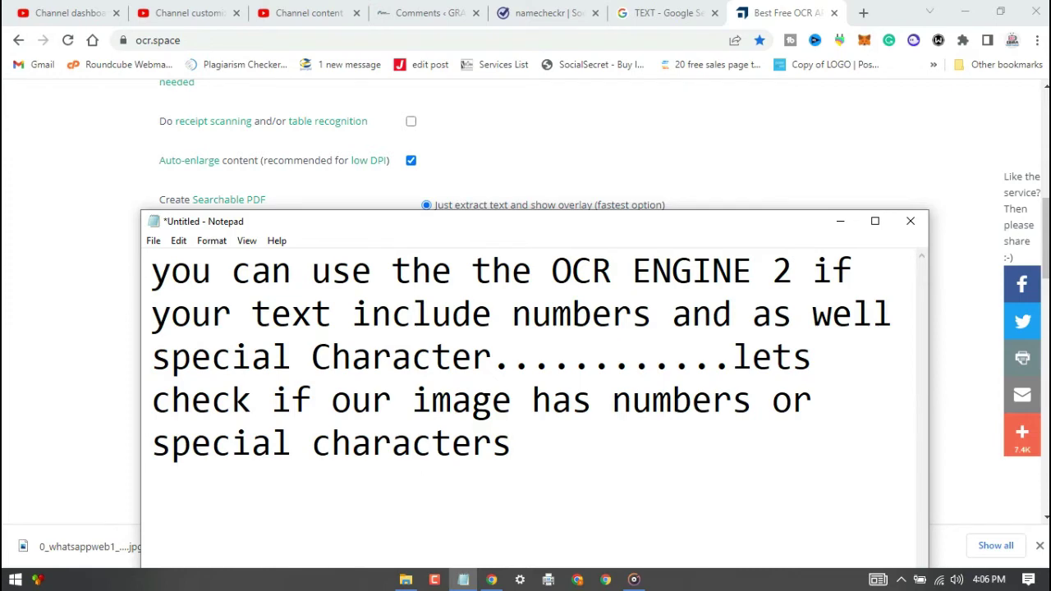
Step: Hide Notepad and scroll the OCR.space page down to the text-message image preview
{"action": "left_click", "coordinate": [456, 584]}
{"action": "triple_click", "coordinate": [951, 191]}
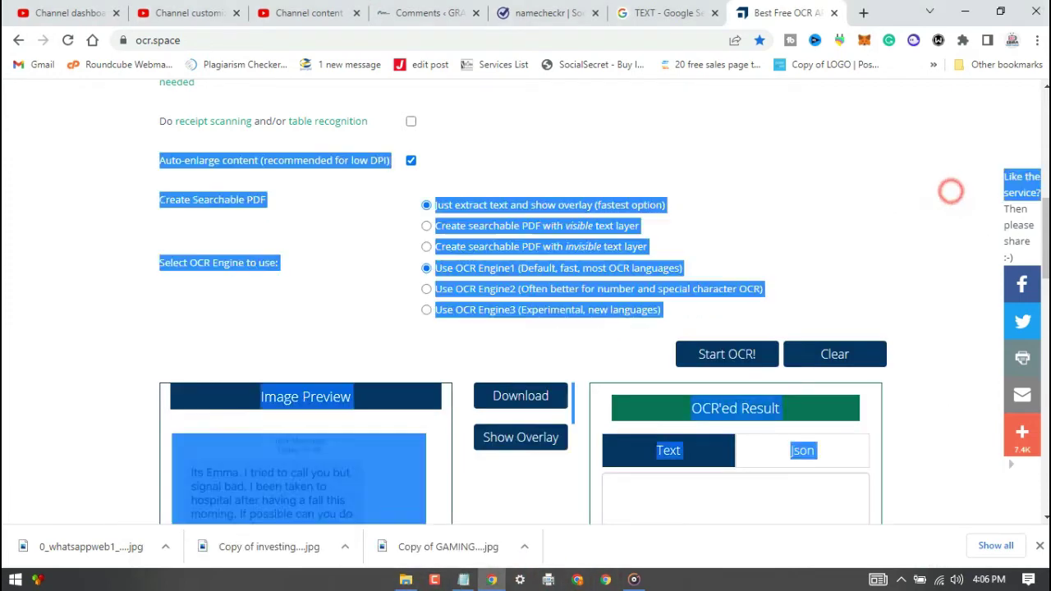
{"action": "left_click", "coordinate": [950, 191]}
{"action": "scroll", "coordinate": [425, 282], "scroll_direction": "down", "scroll_amount": 4}
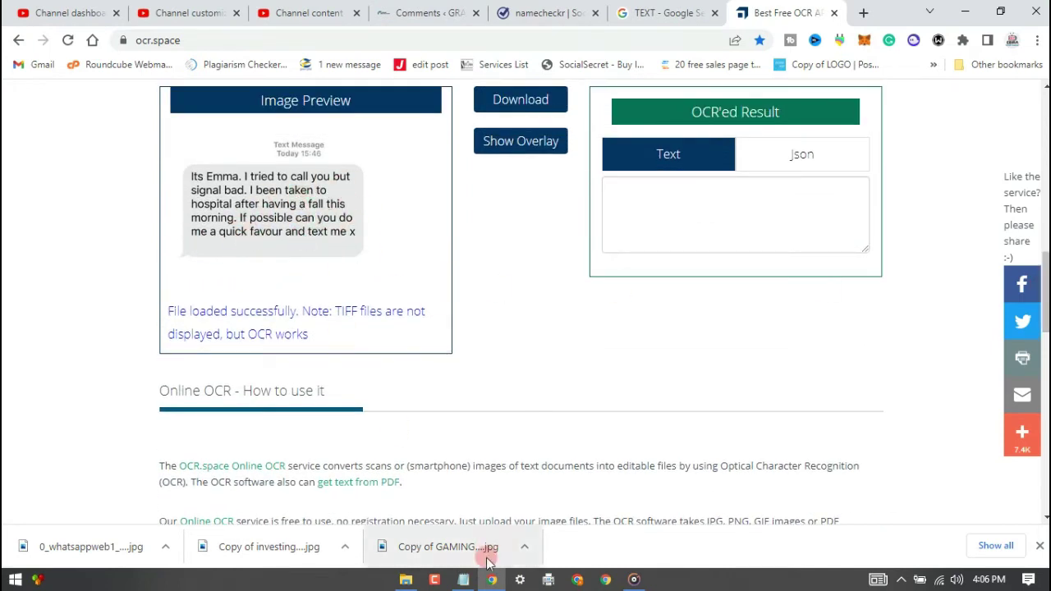
Step: Rewrite the note: no numbers or special characters, so the first option will be used
{"action": "left_click", "coordinate": [463, 575]}
{"action": "key", "text": "ctrl+a"}
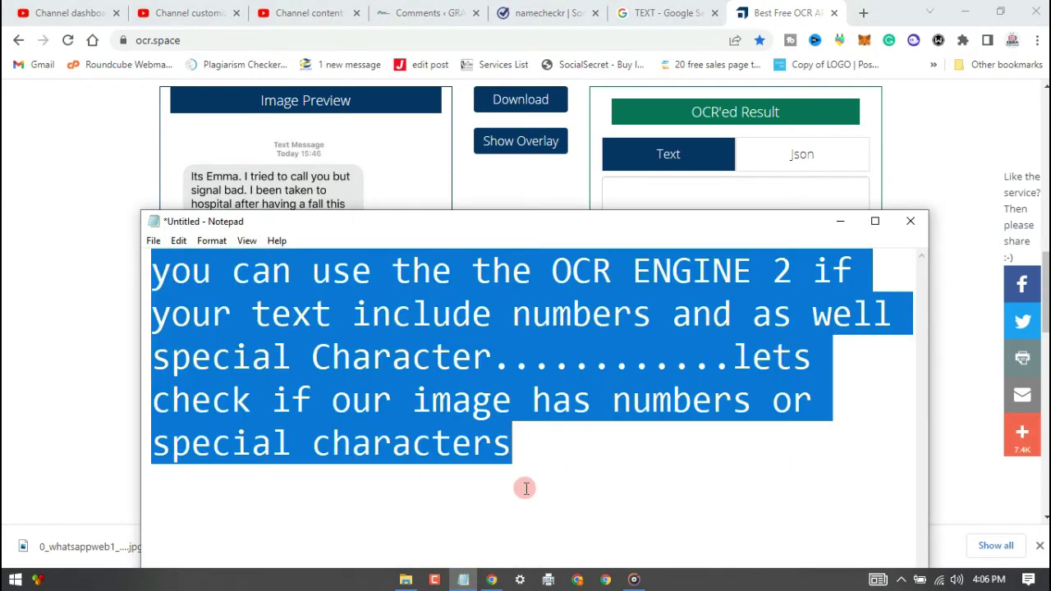
{"action": "type", "text": "So no"}
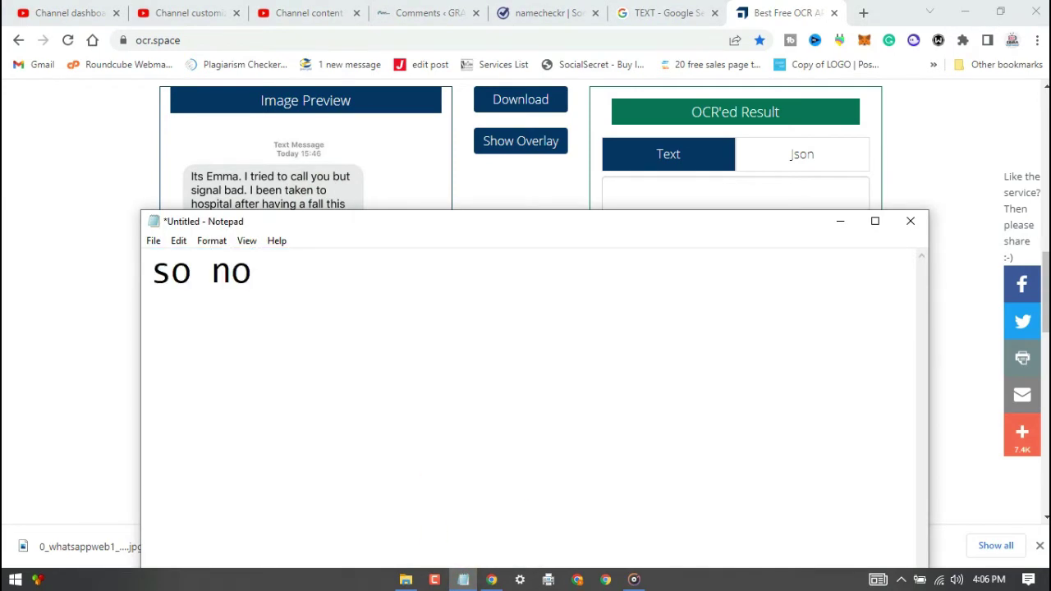
{"action": "type", "text": "numbe"}
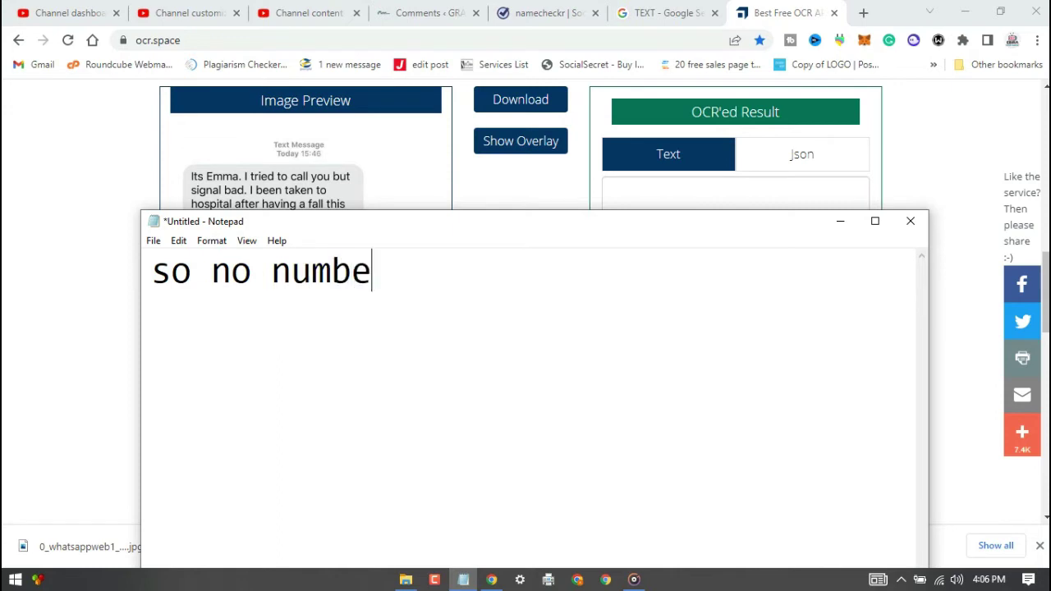
{"action": "type", "text": "rs or s"}
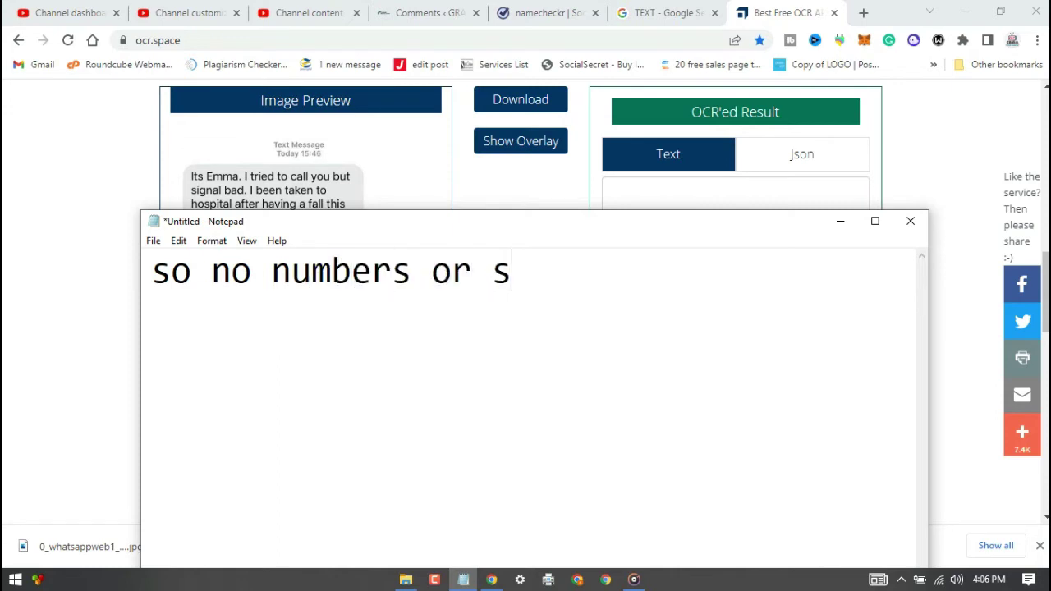
{"action": "type", "text": "pecial"}
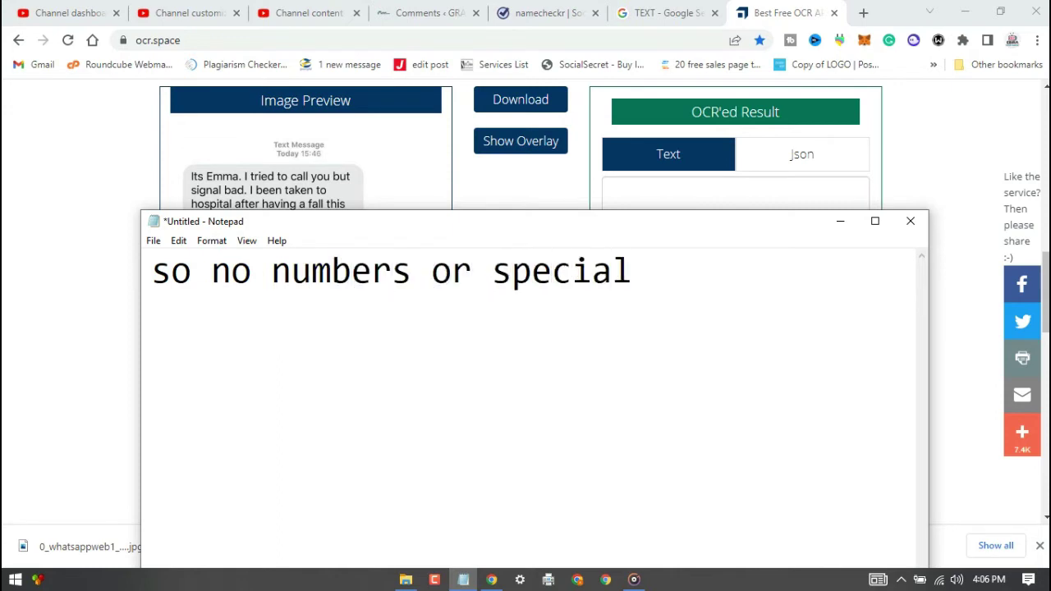
{"action": "type", "text": " charac"}
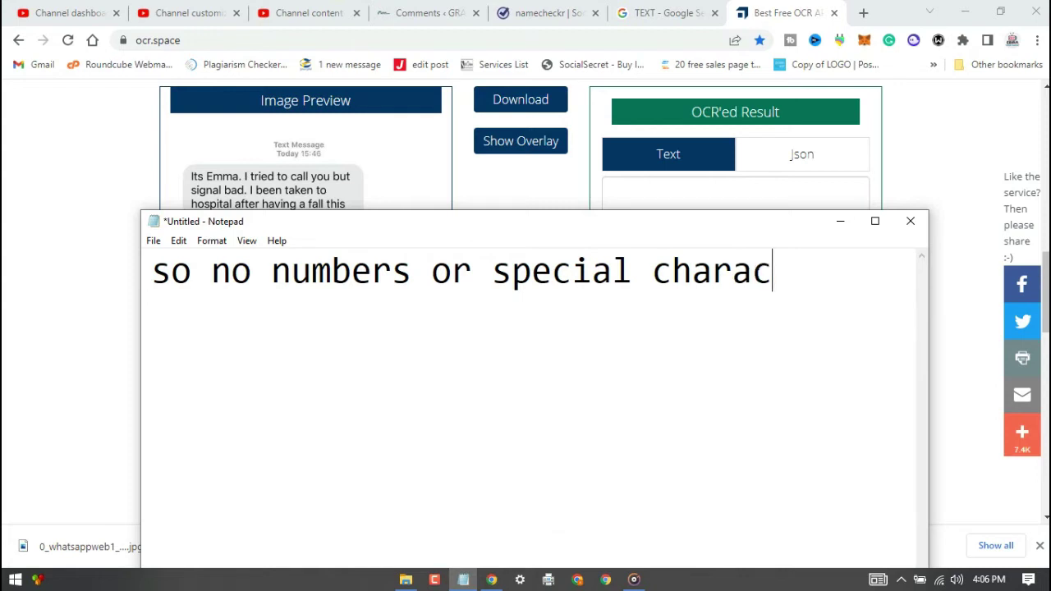
{"action": "type", "text": "ters"}
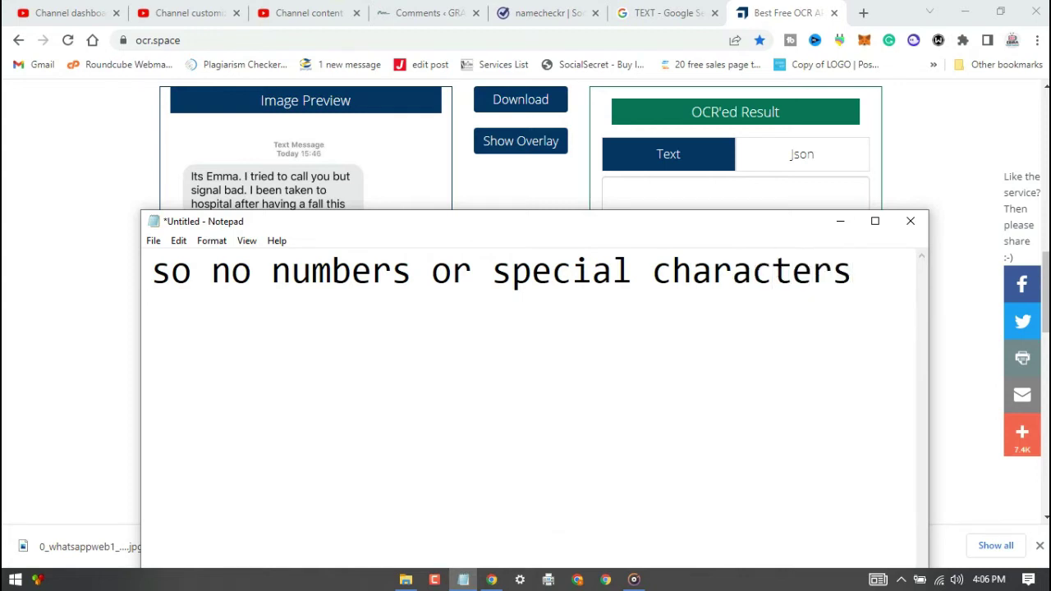
{"action": "type", "text": ".............so "}
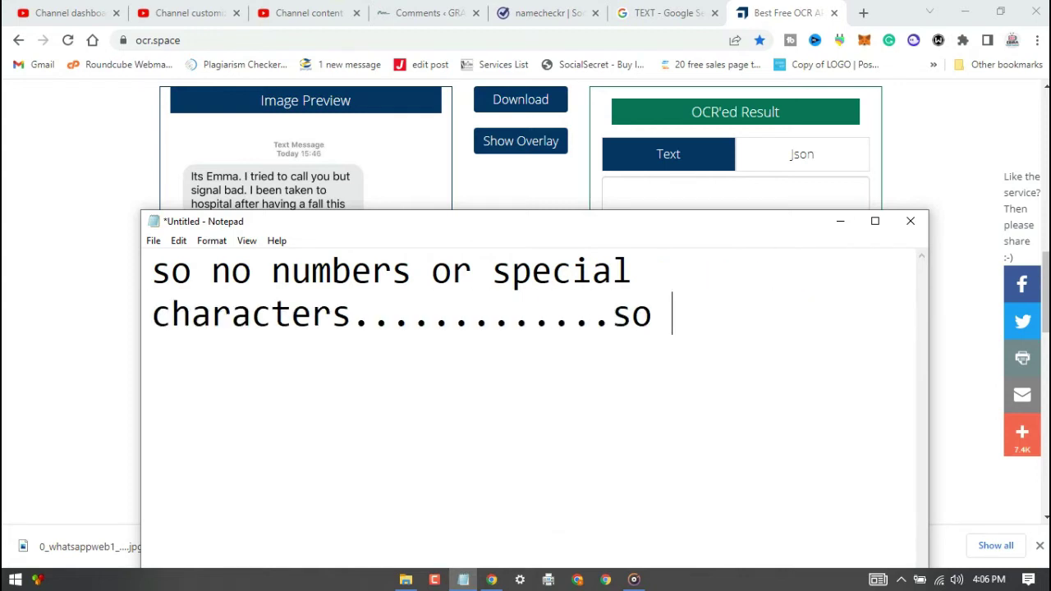
{"action": "type", "text": "i wil be"}
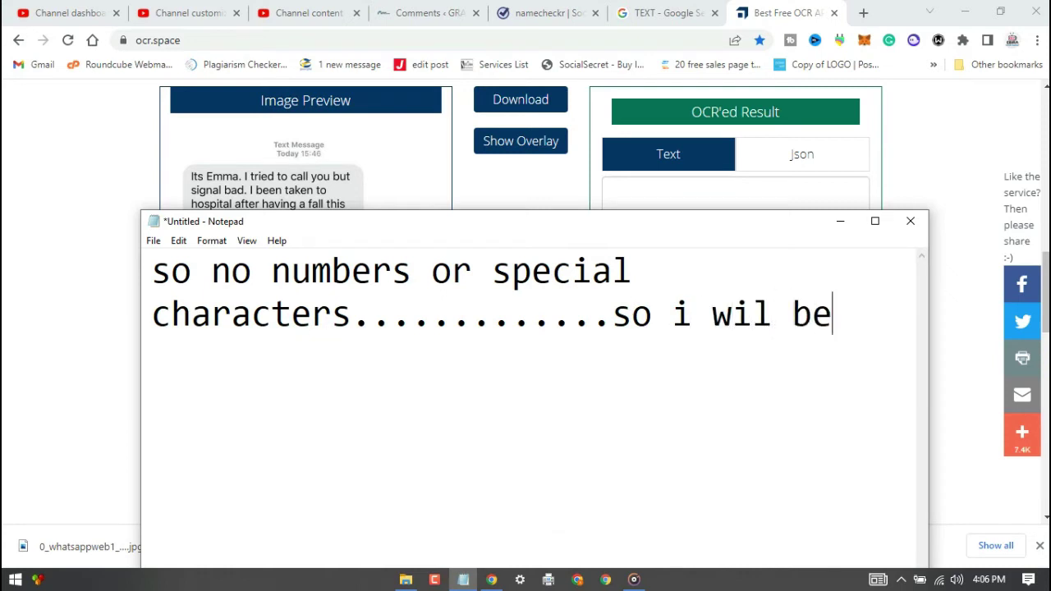
{"action": "type", "text": "inf"}
{"action": "key", "text": "BackSpace"}
{"action": "type", "text": "g"}
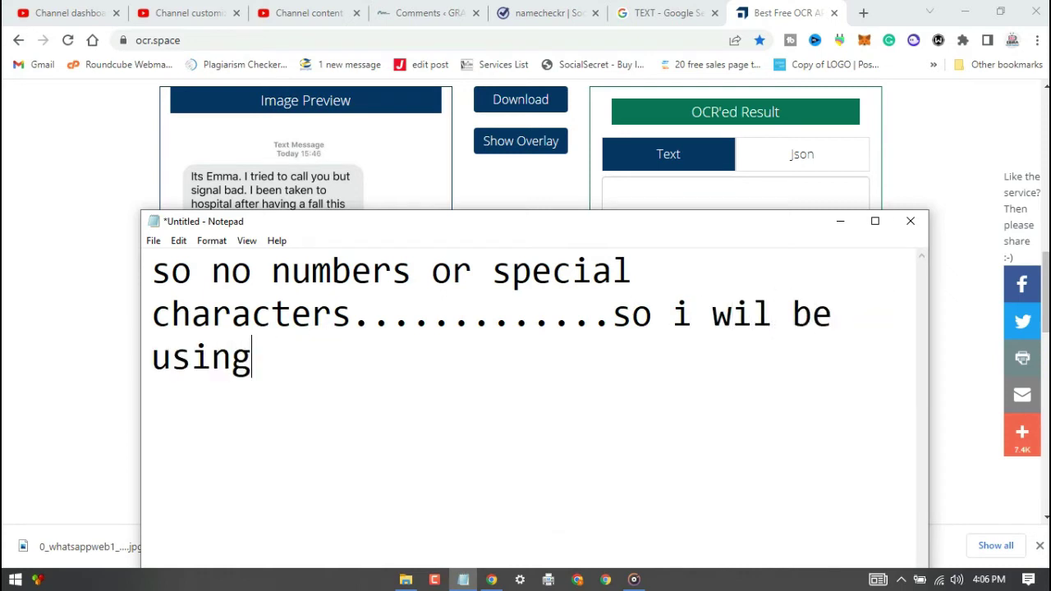
{"action": "type", "text": " the"}
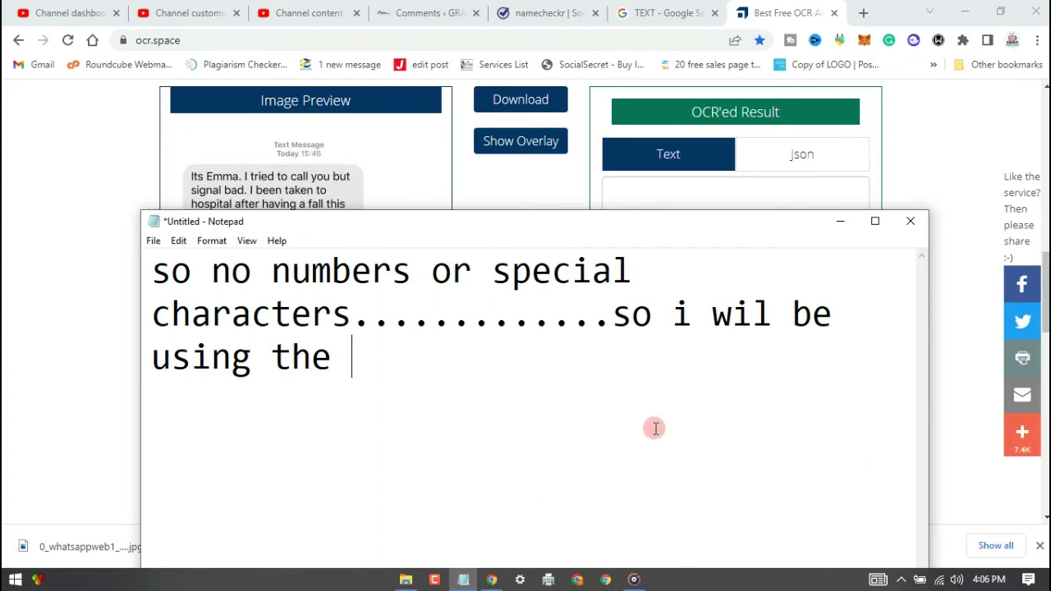
{"action": "type", "text": "first op"}
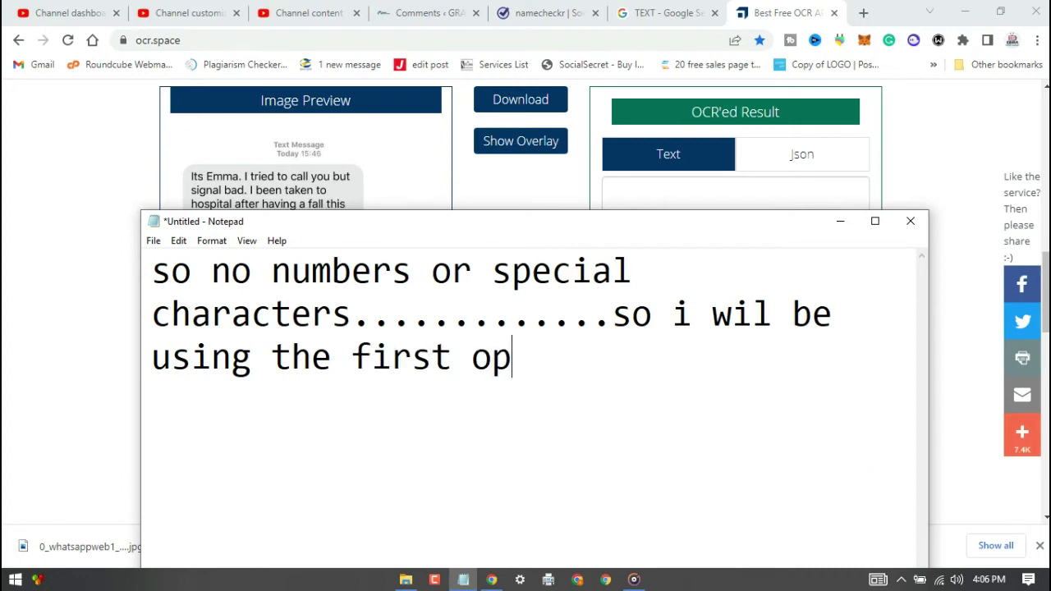
{"action": "type", "text": "tion"}
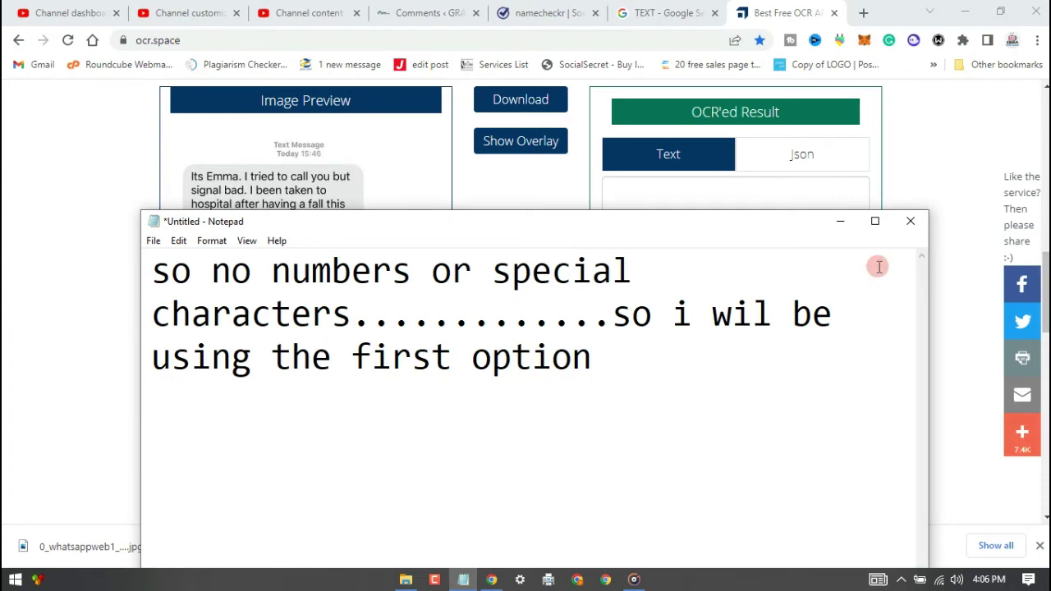
{"action": "left_click", "coordinate": [936, 209]}
Step: Select 'Use OCR Engine1' on the OCR page, then bring Notepad back with its note selected
{"action": "scroll", "coordinate": [936, 209], "scroll_direction": "up", "scroll_amount": 5}
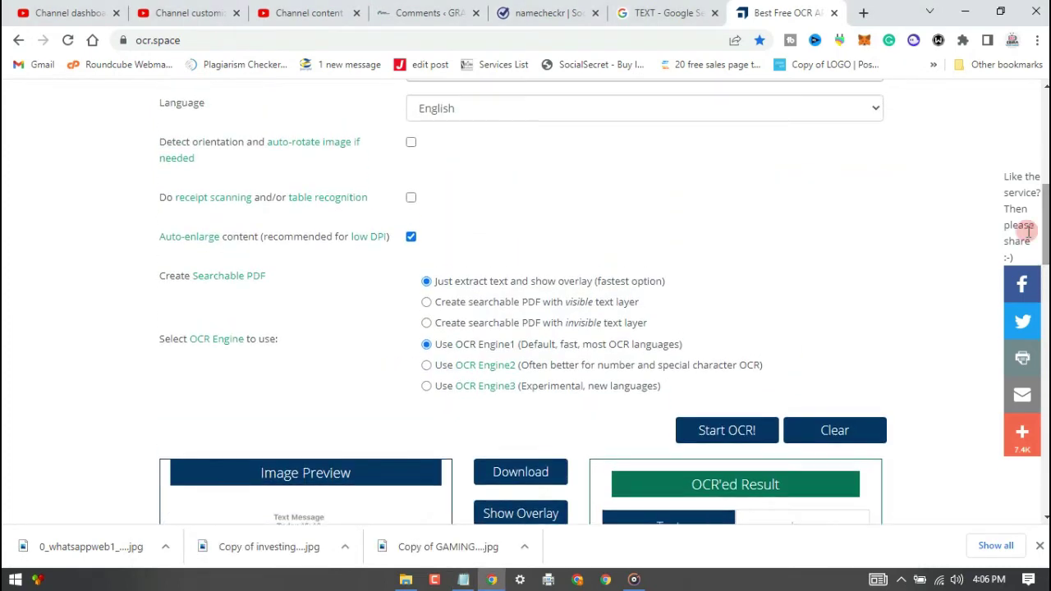
{"action": "left_click", "coordinate": [533, 346]}
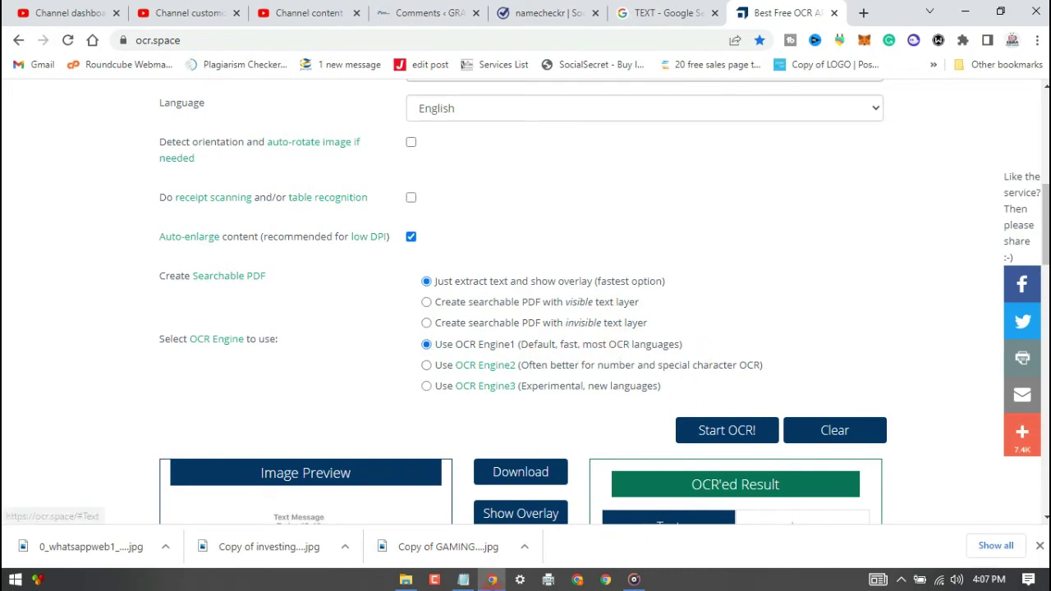
{"action": "left_click", "coordinate": [463, 579]}
{"action": "left_click", "coordinate": [763, 236]}
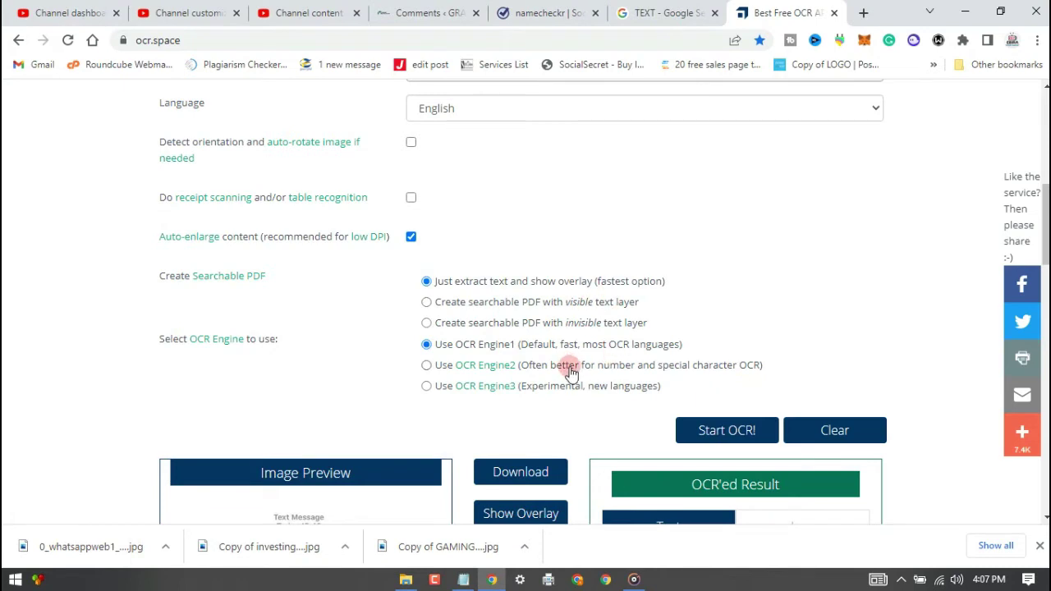
{"action": "left_click", "coordinate": [605, 344]}
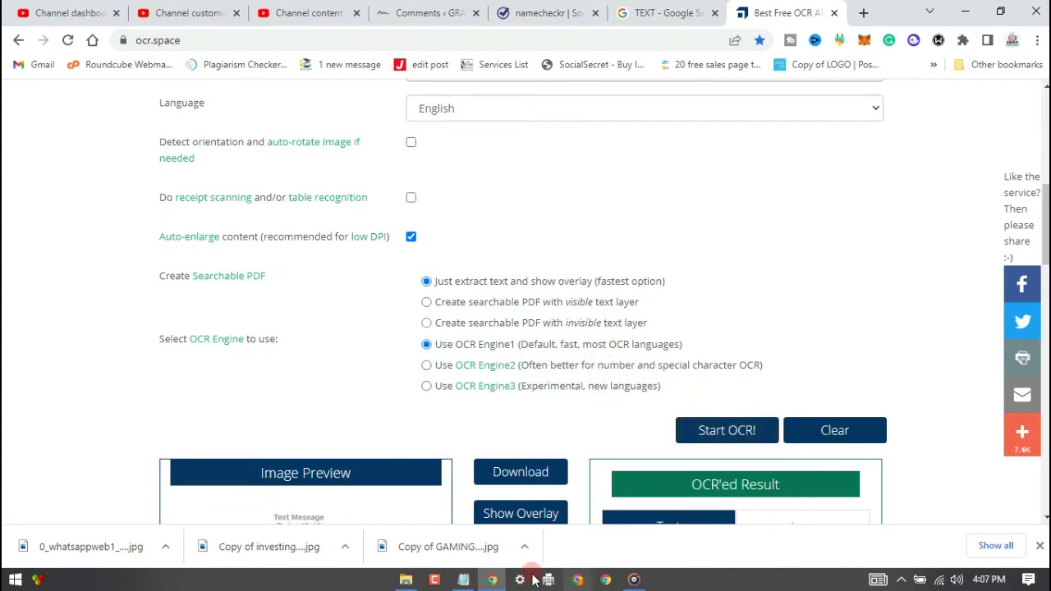
{"action": "left_click", "coordinate": [463, 580]}
{"action": "key", "text": "ctrl+a"}
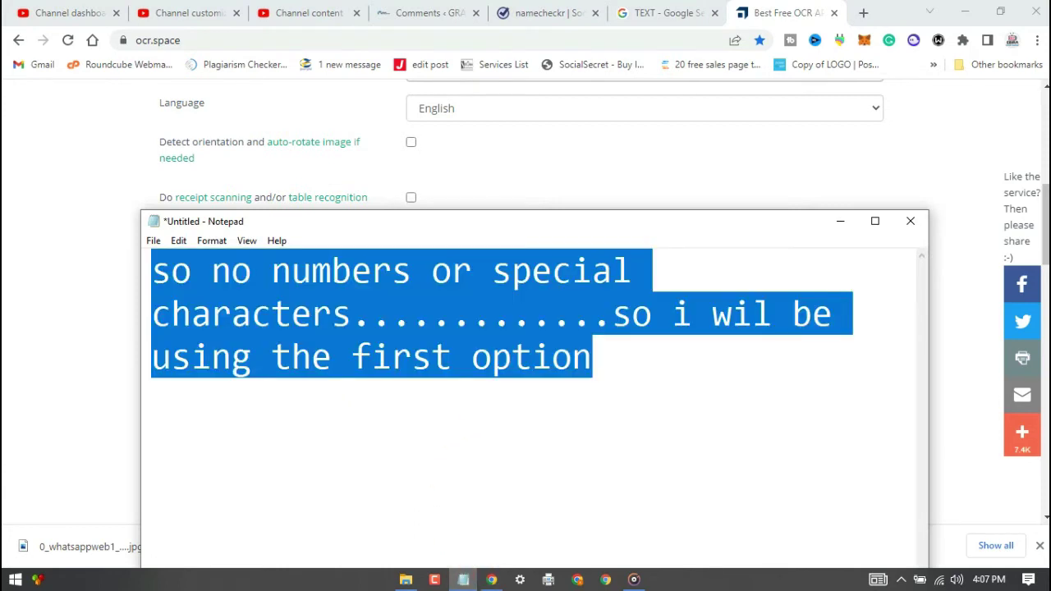
Step: Overwrite the note with 'AFTER SETTING EVERYTHING ACCORDING TO YOUR NEEDS YOU CAN NOW PRESS START....>>'
{"action": "type", "text": "AFTER SE"}
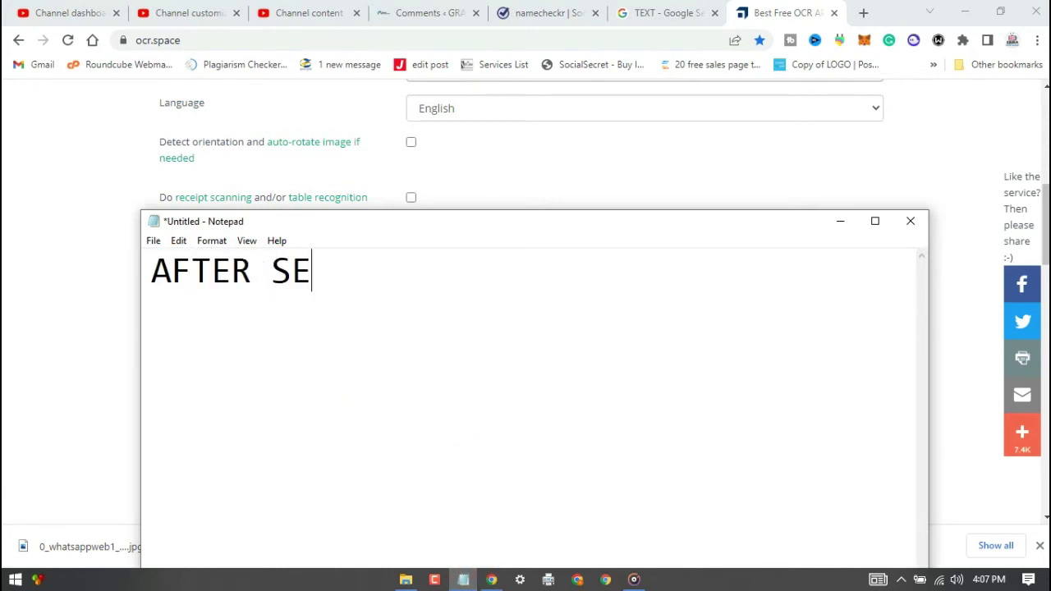
{"action": "type", "text": "TTINGT"}
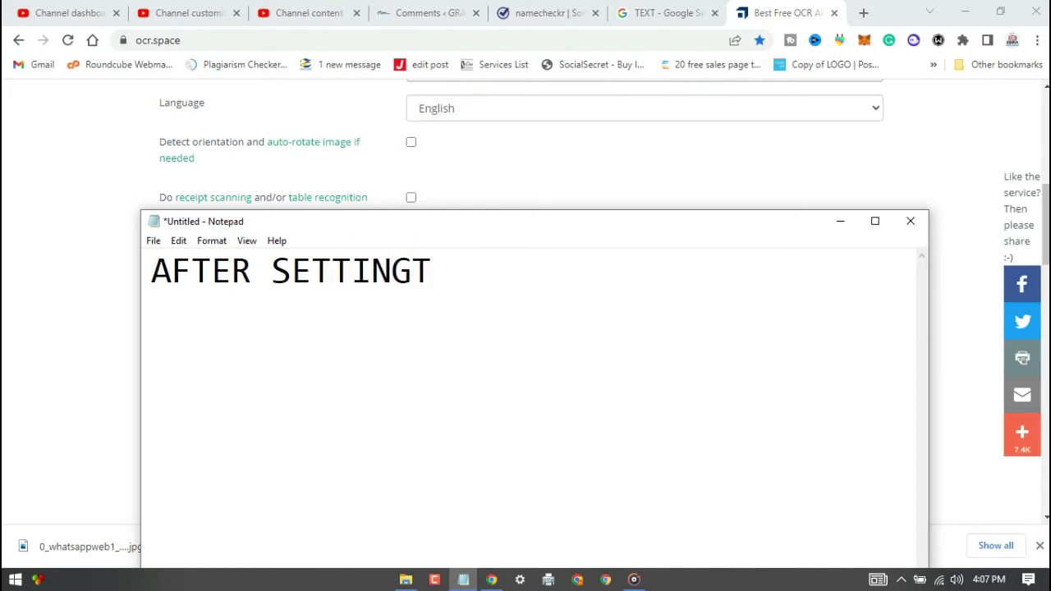
{"action": "key", "text": "BackSpace"}
{"action": "type", "text": " EVERYTHI"}
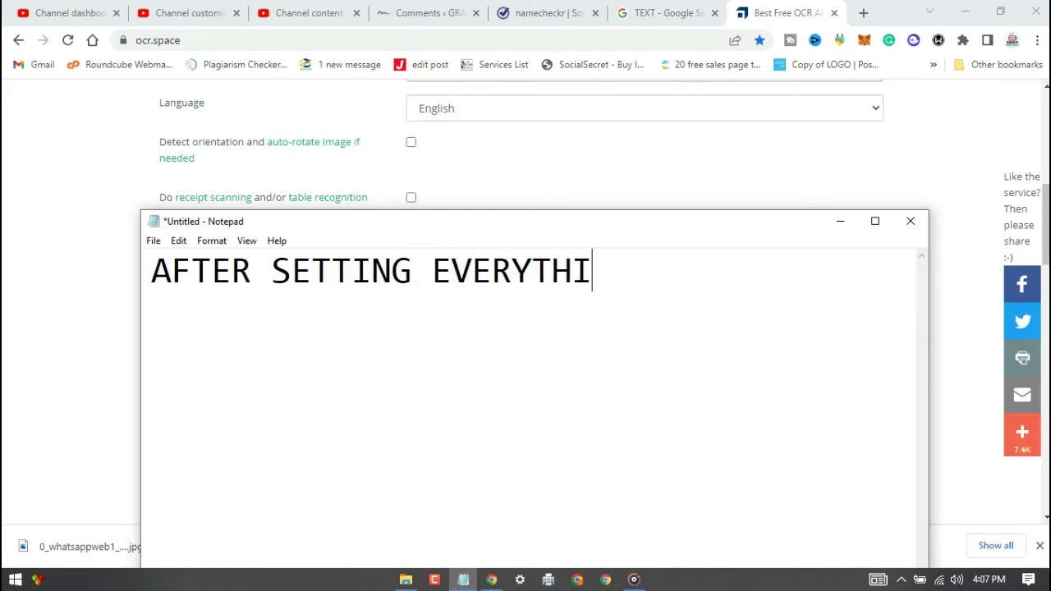
{"action": "type", "text": "NG ACC"}
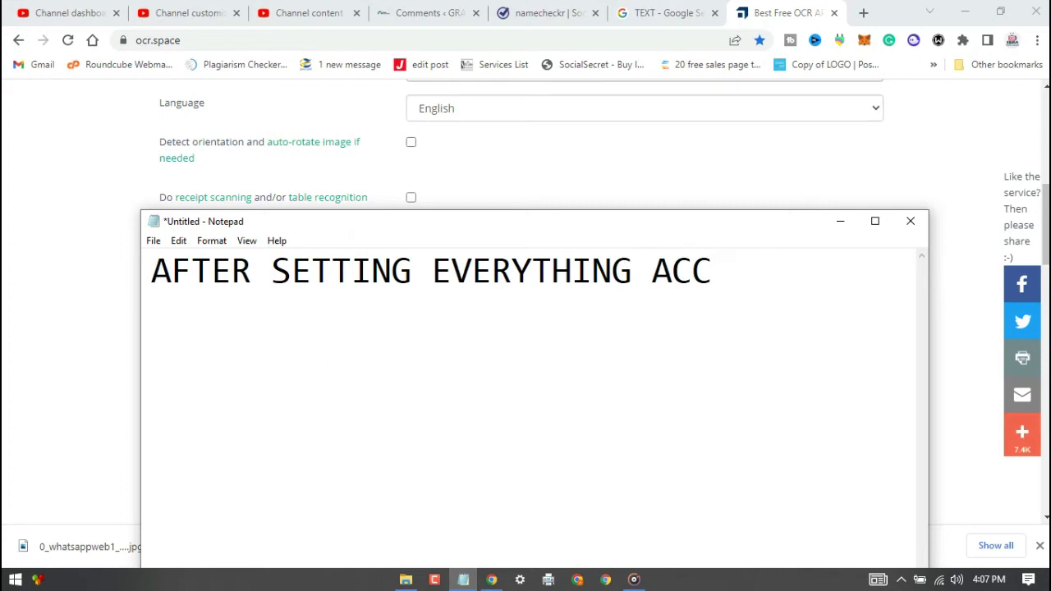
{"action": "type", "text": "ORDING TO YOU"}
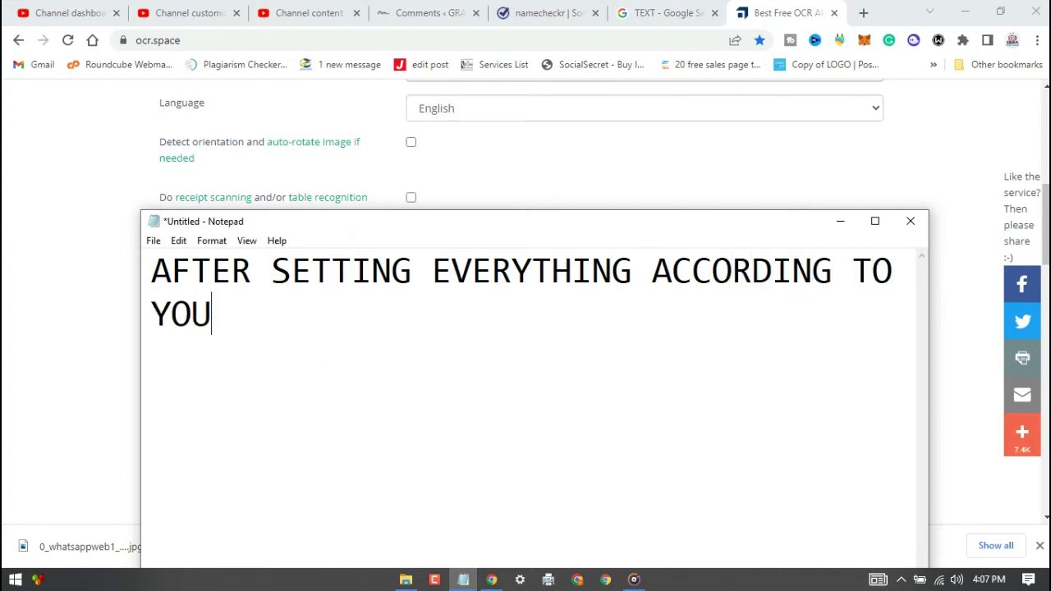
{"action": "type", "text": "R NEEDS"}
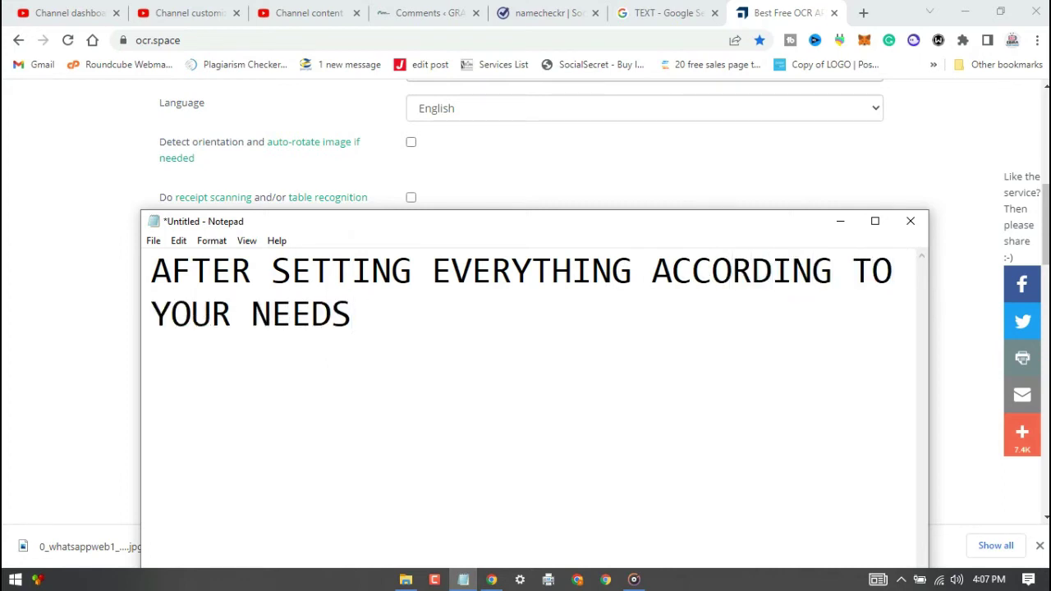
{"action": "type", "text": " YOU "}
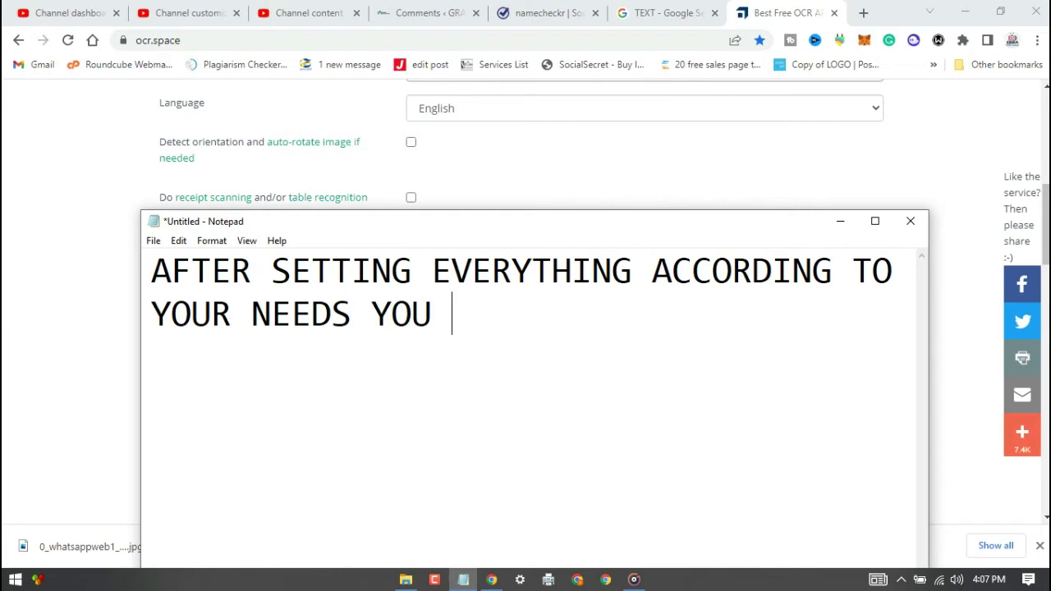
{"action": "type", "text": "CAN NOW P"}
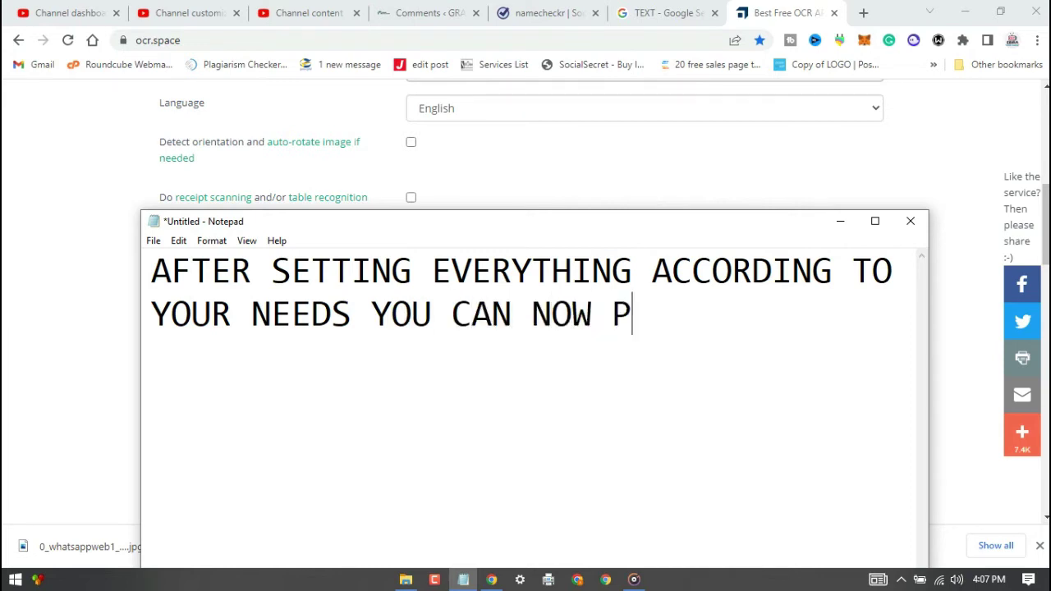
{"action": "type", "text": "RE"}
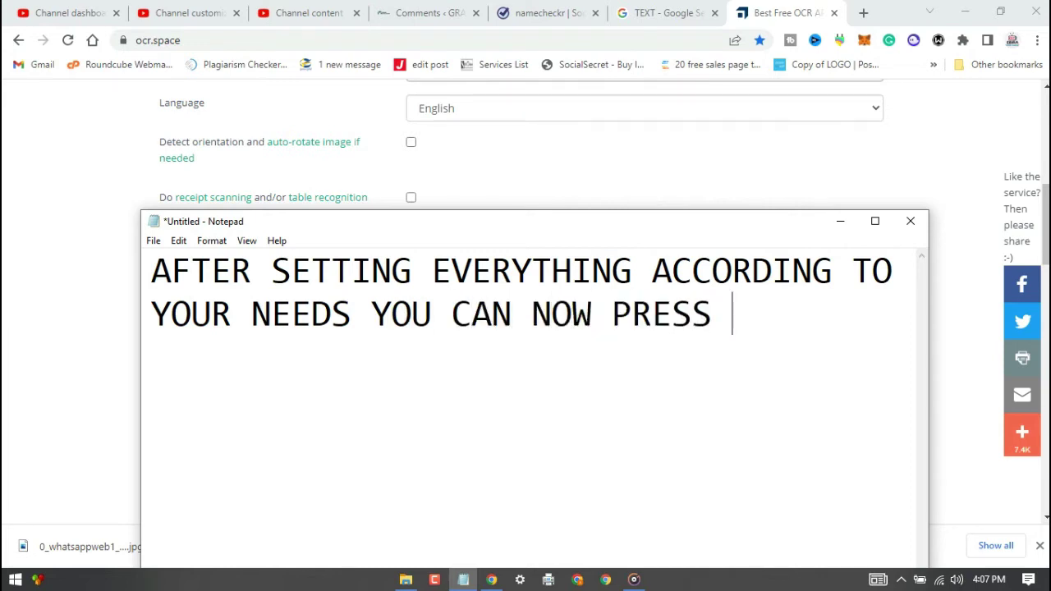
{"action": "type", "text": " START"}
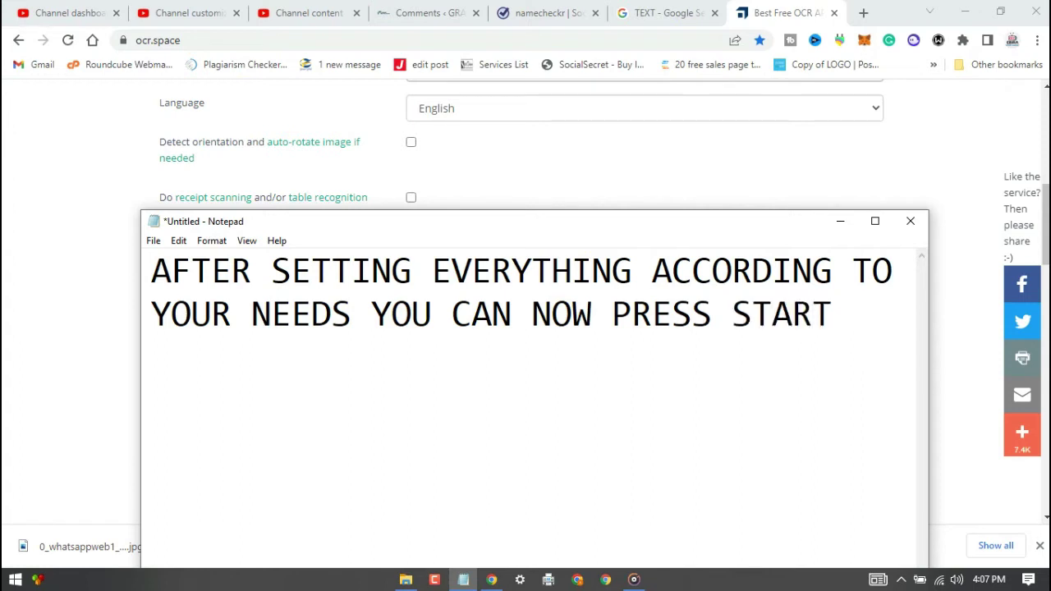
{"action": "type", "text": "......."}
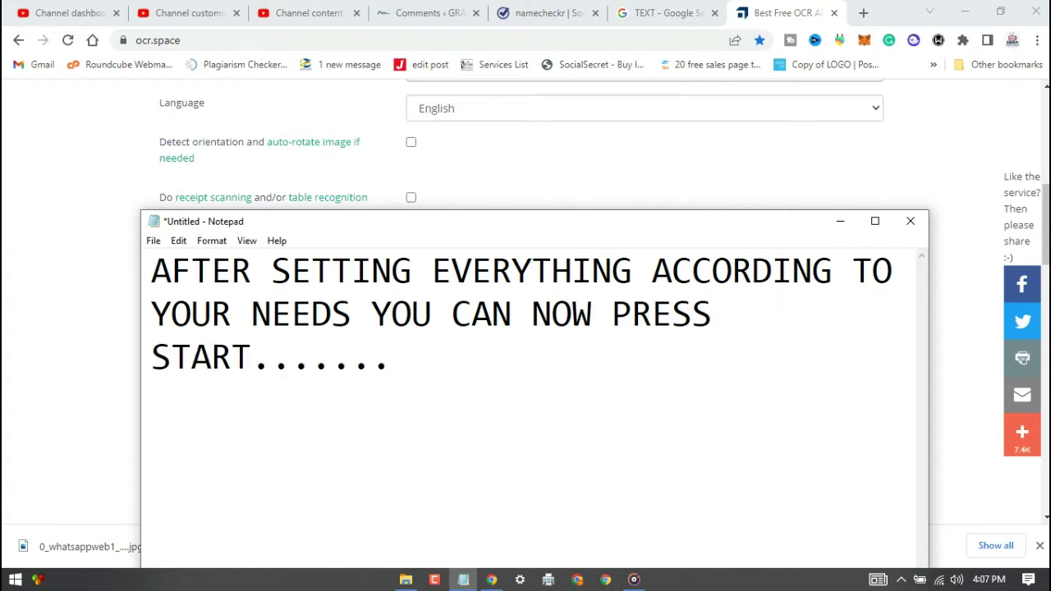
{"action": "type", "text": ">>>>"}
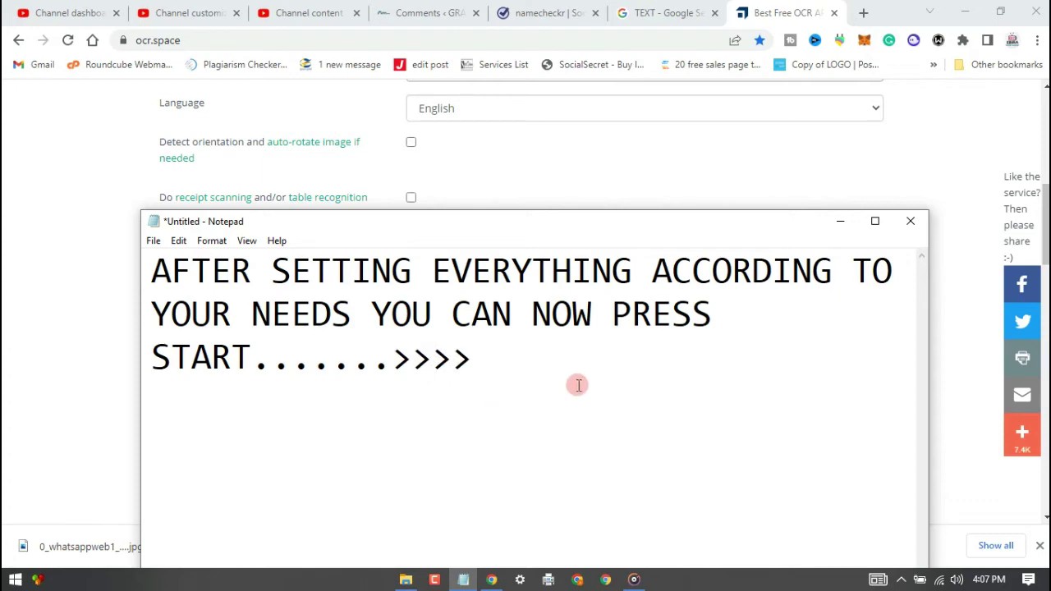
Step: Start OCR on the message image and scroll down to the Image Preview and OCR'ed Result panels
{"action": "left_click", "coordinate": [80, 403]}
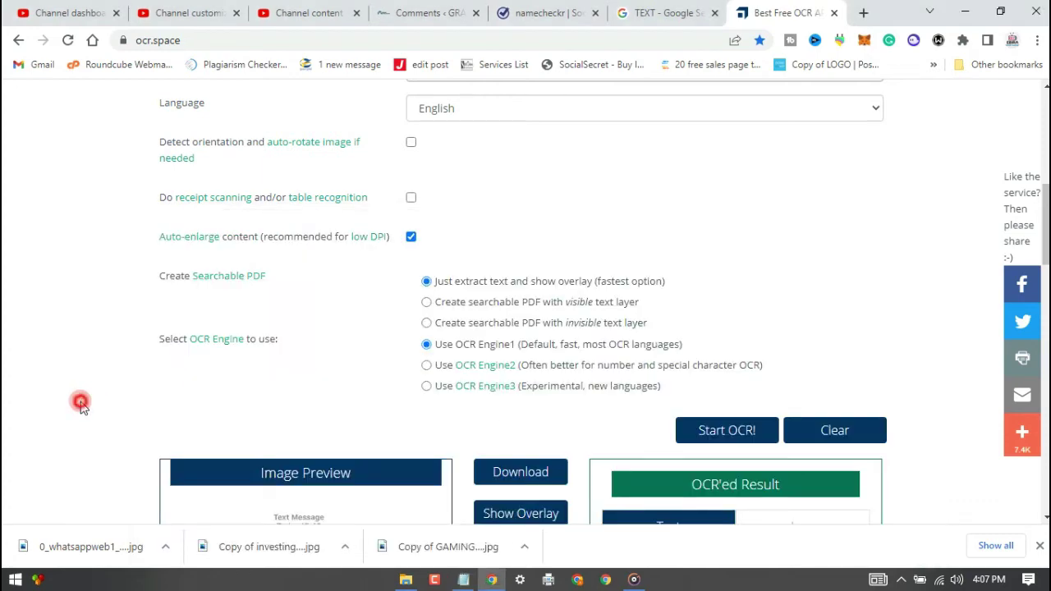
{"action": "left_click", "coordinate": [725, 435]}
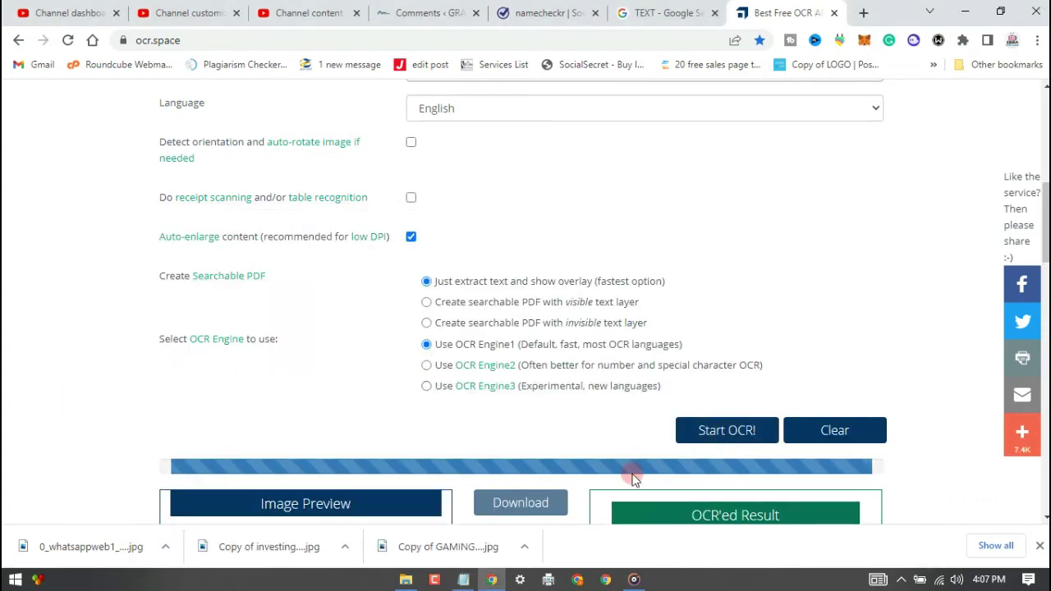
{"action": "scroll", "coordinate": [567, 398], "scroll_direction": "down", "scroll_amount": 1}
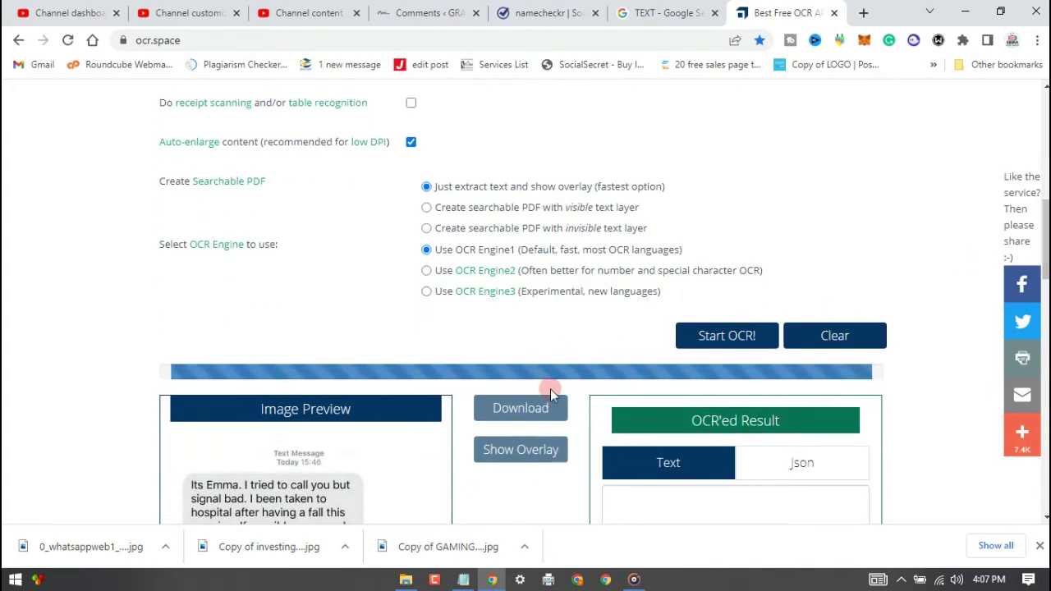
{"action": "scroll", "coordinate": [1044, 247], "scroll_direction": "down", "scroll_amount": 1}
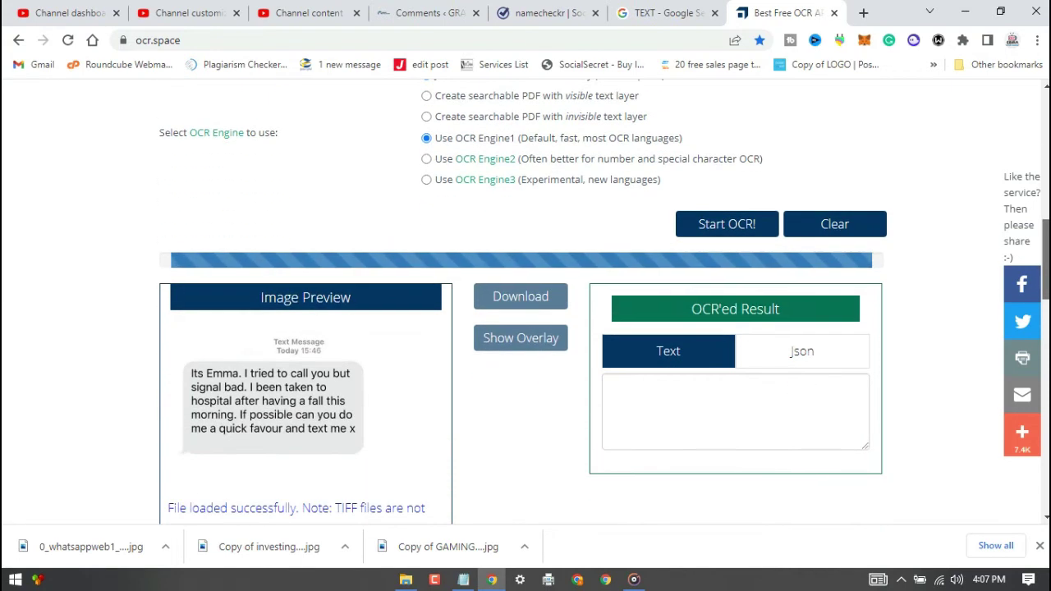
{"action": "scroll", "coordinate": [1045, 246], "scroll_direction": "down", "scroll_amount": 1}
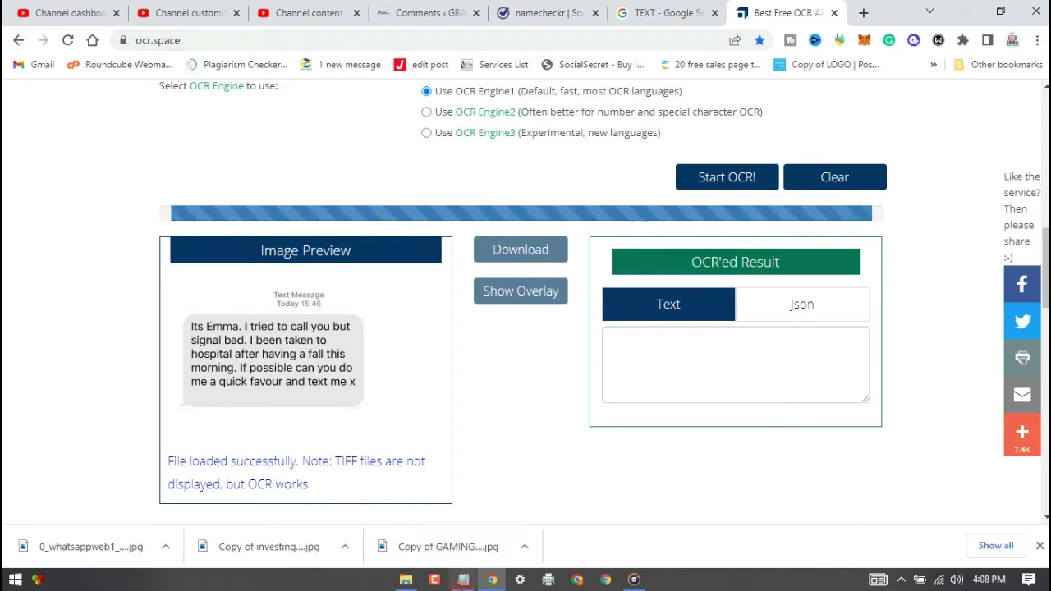
{"action": "left_click", "coordinate": [462, 581]}
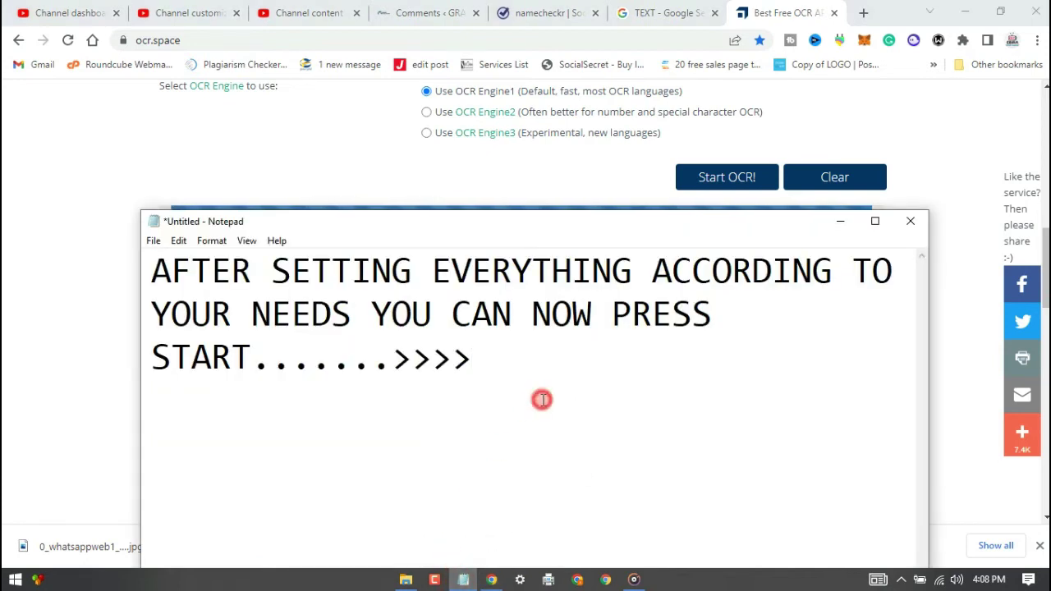
Step: Write a note that OCR needs a few seconds, sometimes minutes, to process
{"action": "key", "text": "ctrl+a"}
{"action": "type", "text": "YOU"}
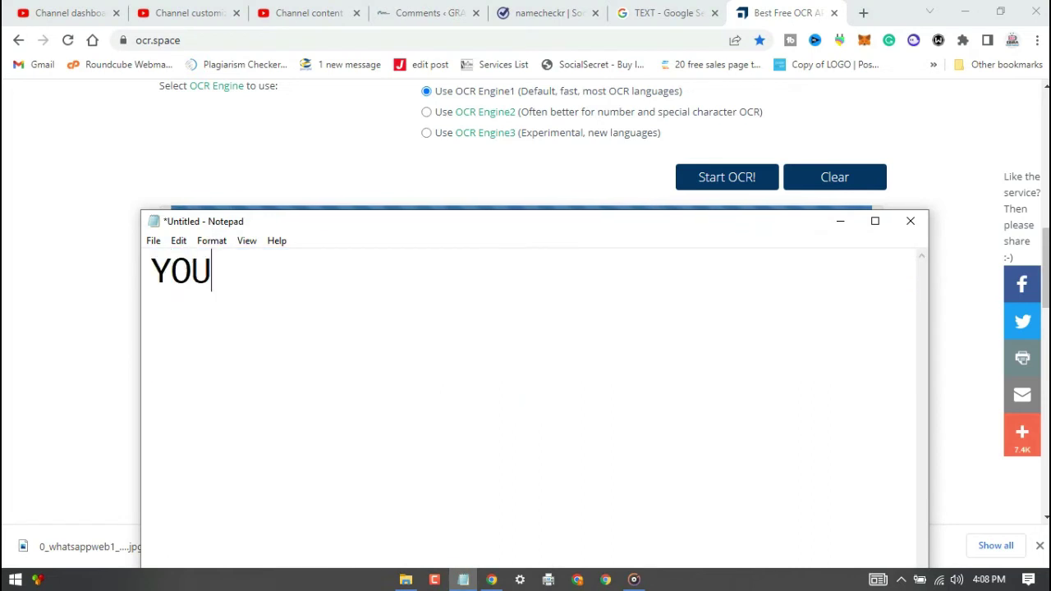
{"action": "type", "text": " NEED"}
{"action": "type", "text": " TO"}
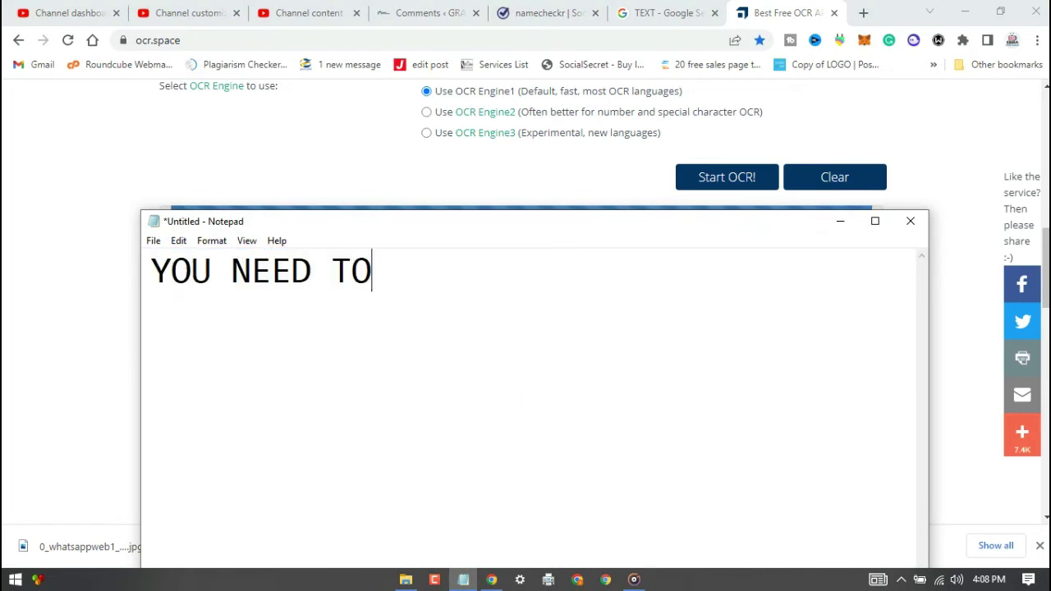
{"action": "type", "text": "GIVE IT F"}
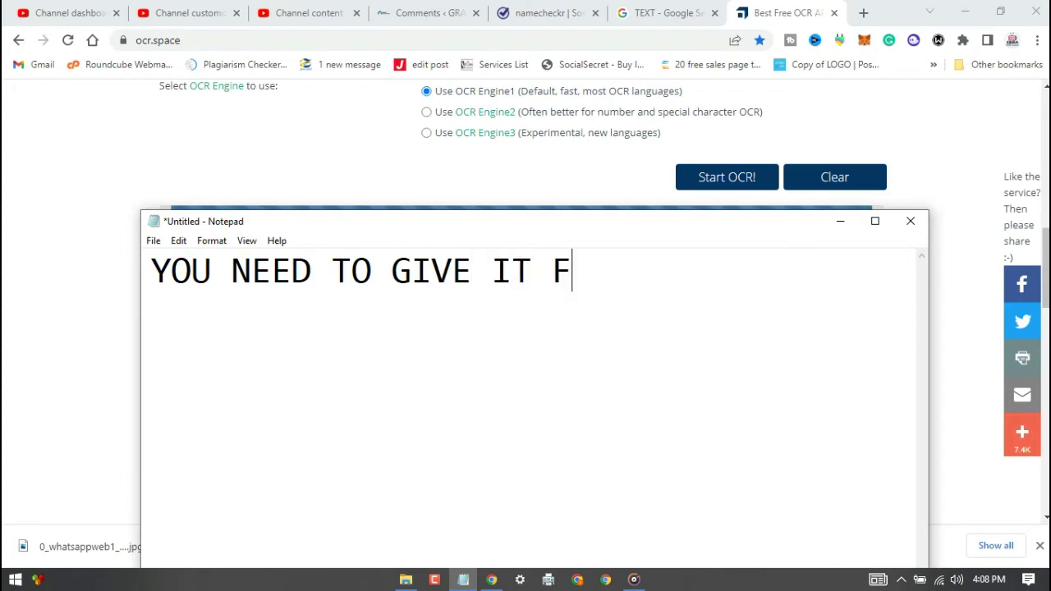
{"action": "type", "text": "EW MINS"}
{"action": "key", "text": "BackSpace"}
{"action": "key", "text": "BackSpace"}
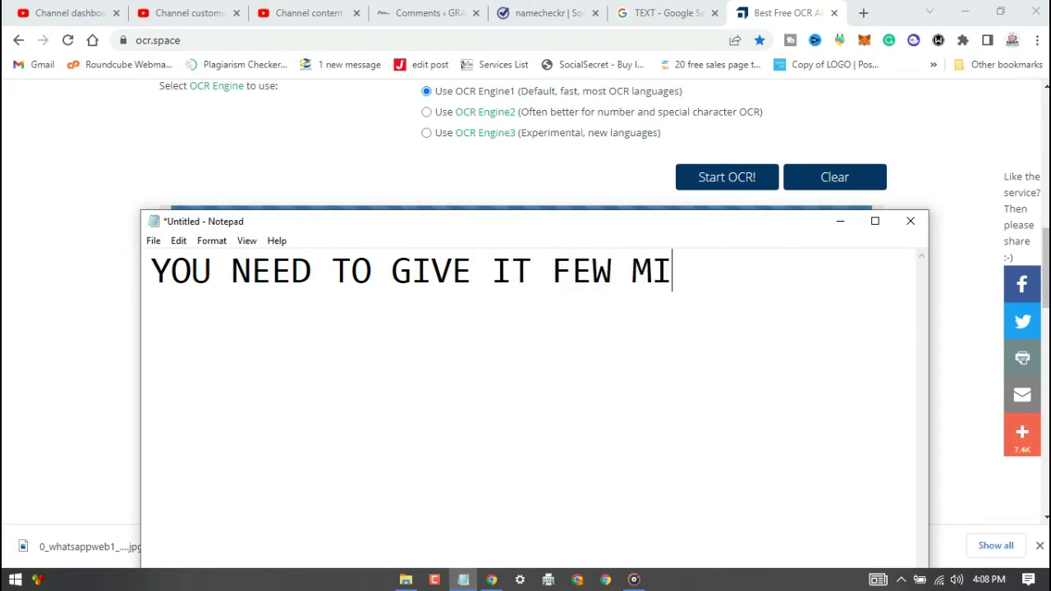
{"action": "key", "text": "BackSpace"}
{"action": "key", "text": "BackSpace"}
{"action": "type", "text": "SECON"}
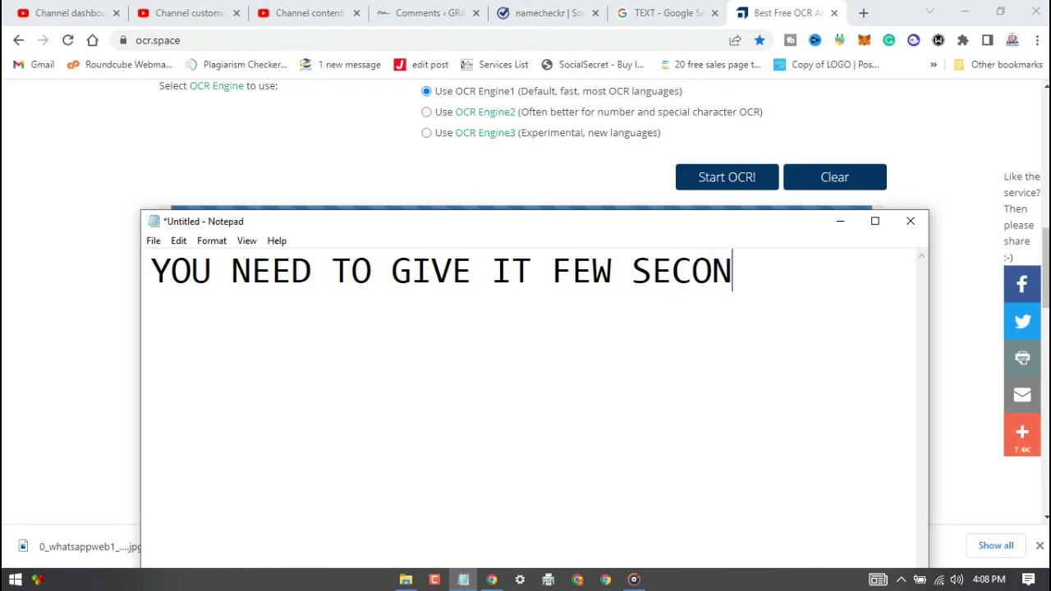
{"action": "type", "text": "DS "}
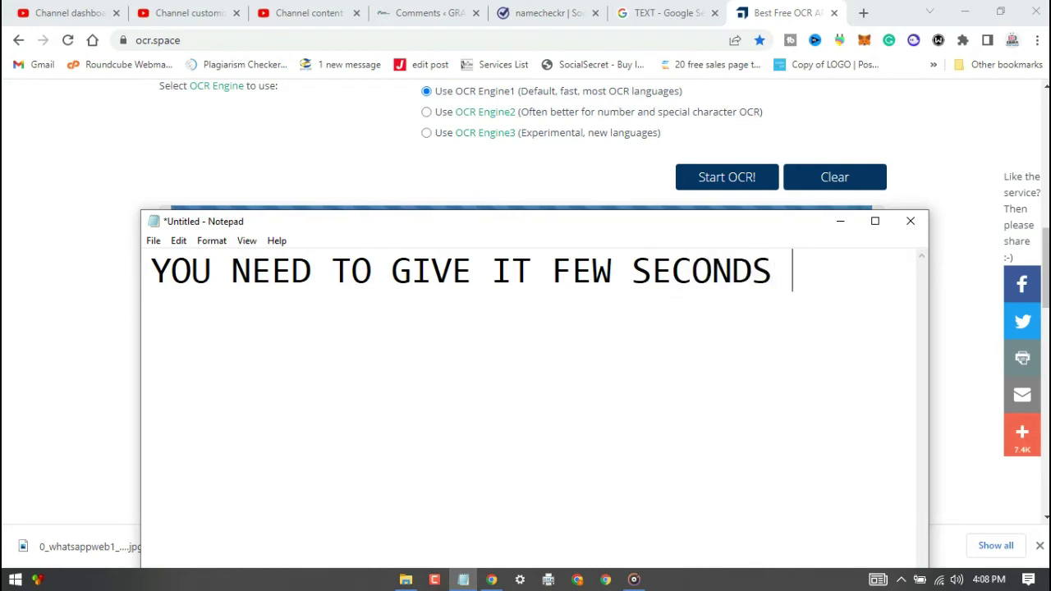
{"action": "type", "text": ", S"}
{"action": "type", "text": "OMETIMES IT T"}
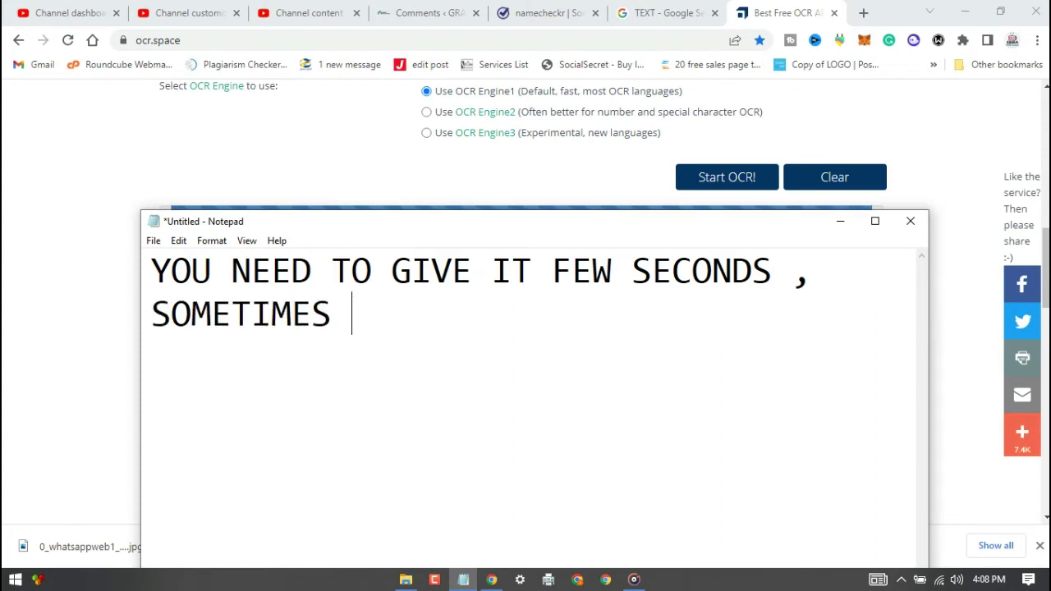
{"action": "type", "text": "AKE "}
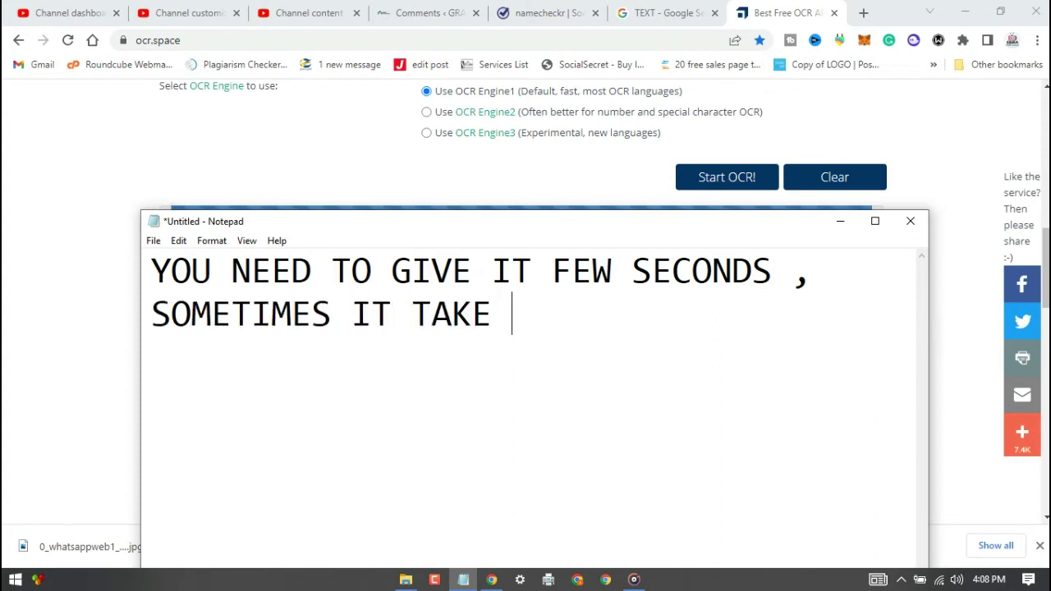
{"action": "type", "text": "MINUTES "}
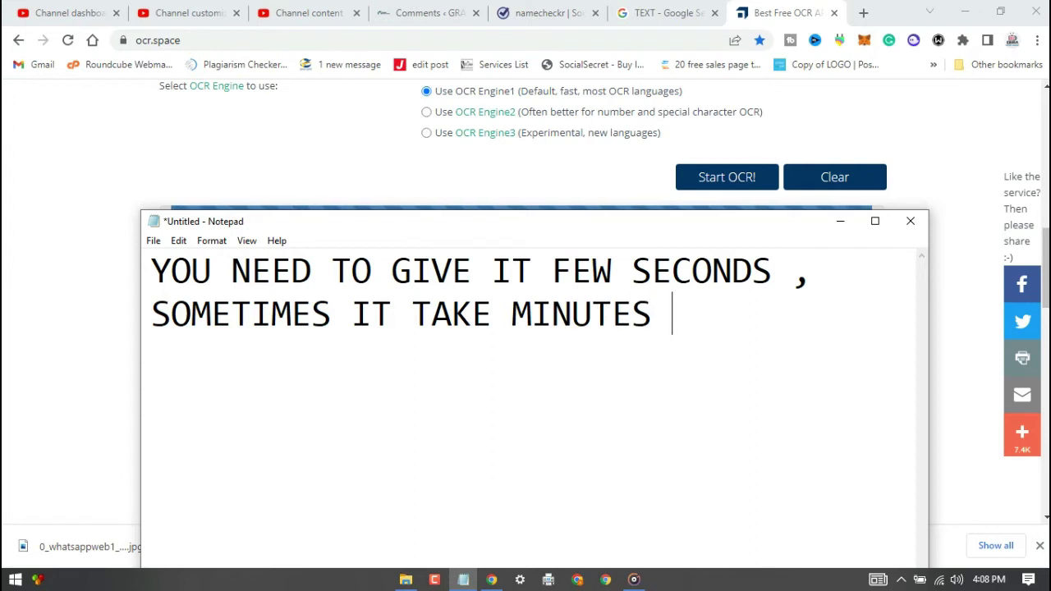
{"action": "type", "text": "TO "}
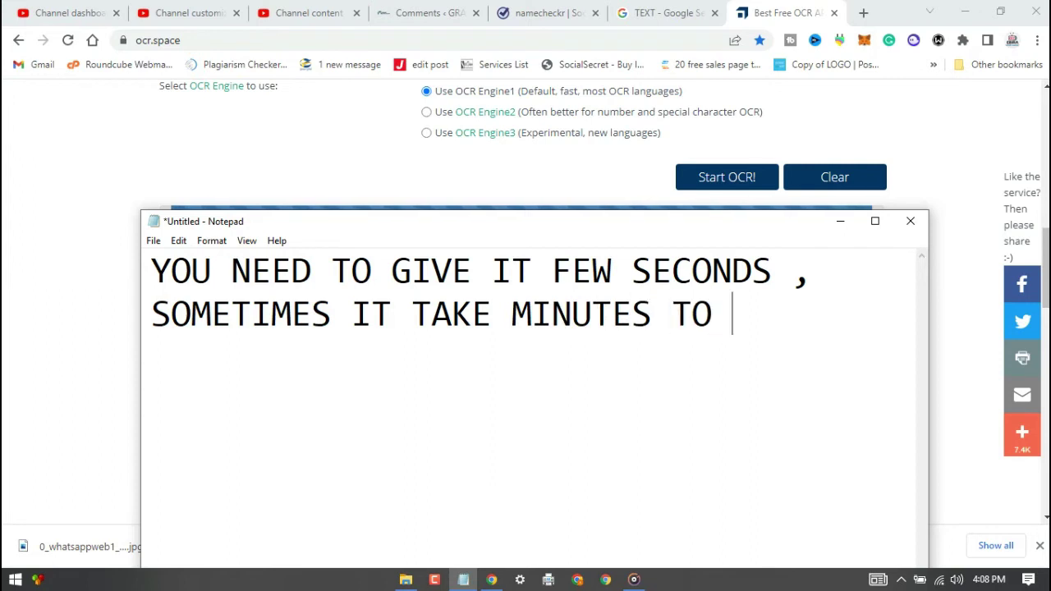
{"action": "type", "text": "PROC"}
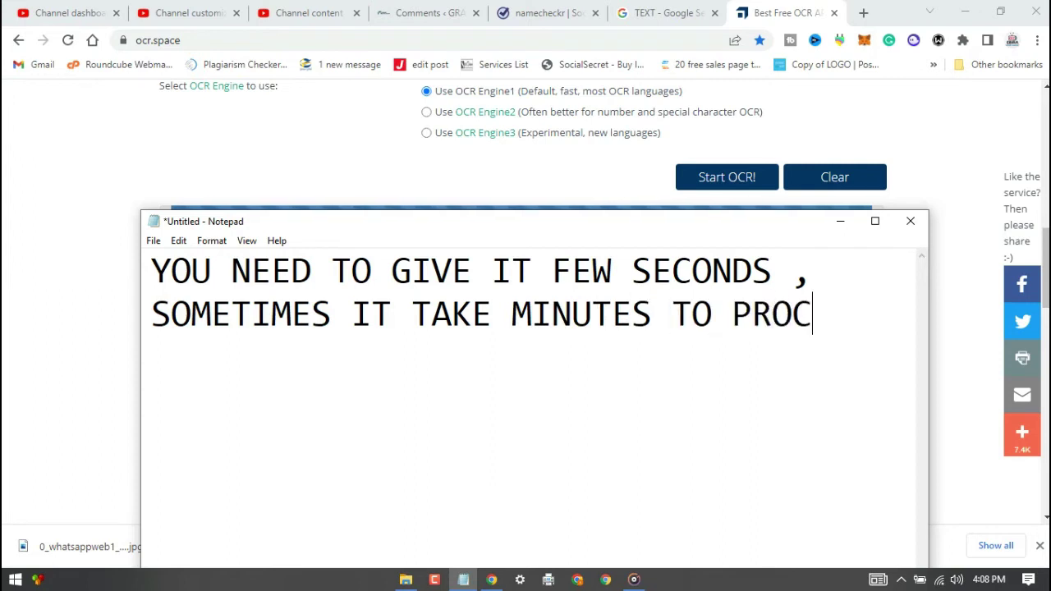
{"action": "type", "text": "ESSED"}
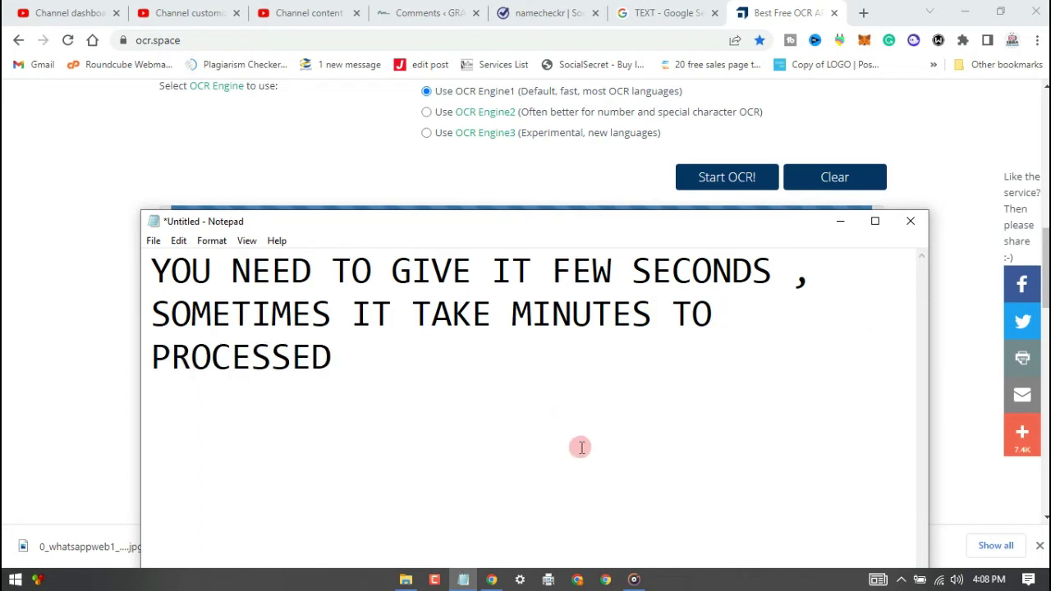
{"action": "type", "text": "..."}
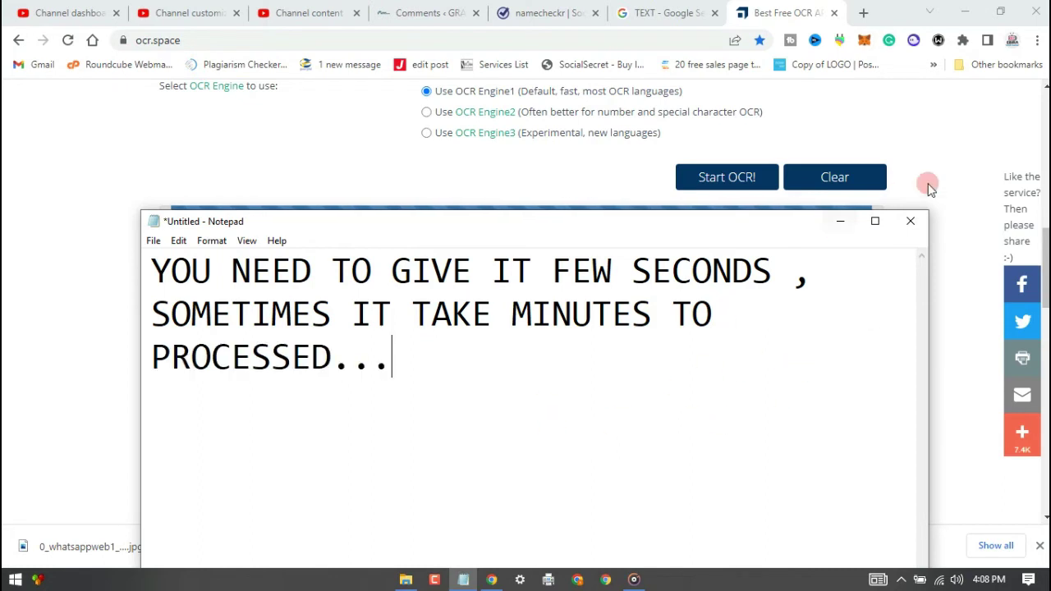
Step: Check the OCR page, then add 'I WILL PAUSE VIDEO TO SAVE TIME' to the note
{"action": "left_click", "coordinate": [933, 145]}
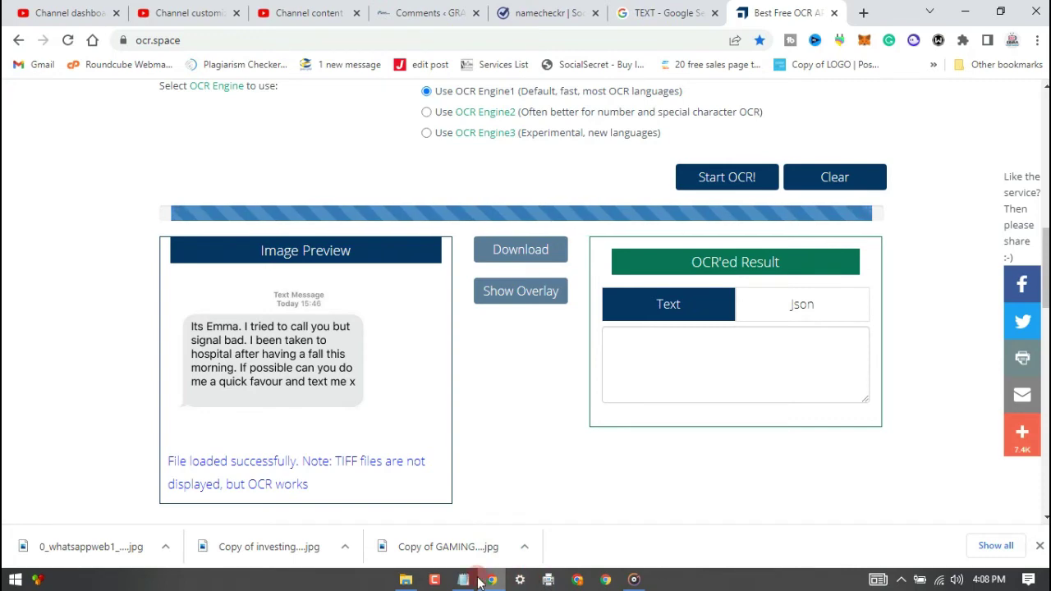
{"action": "mouse_move", "coordinate": [472, 581]}
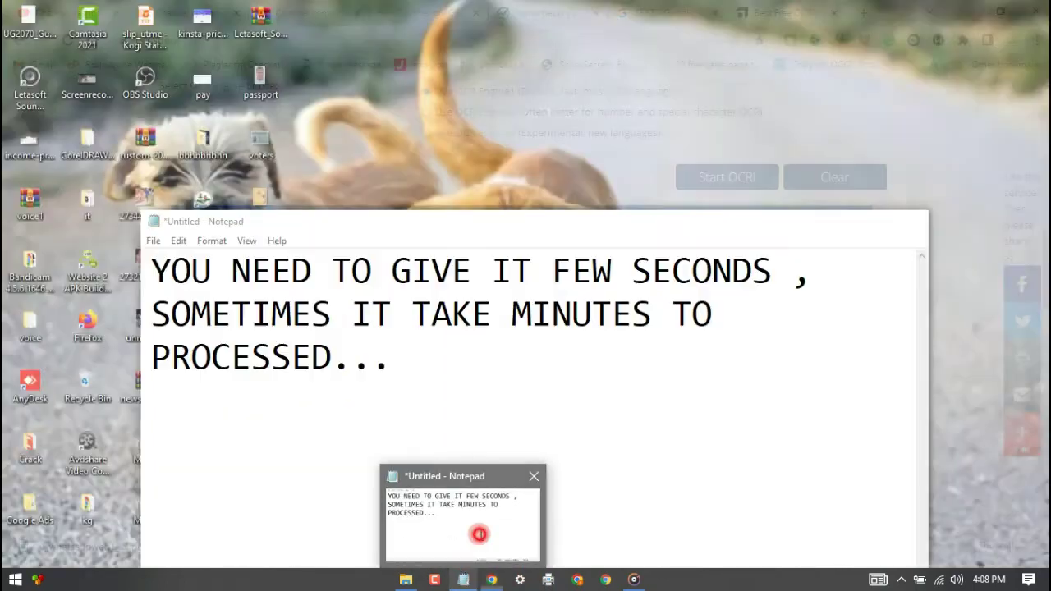
{"action": "left_click", "coordinate": [479, 534]}
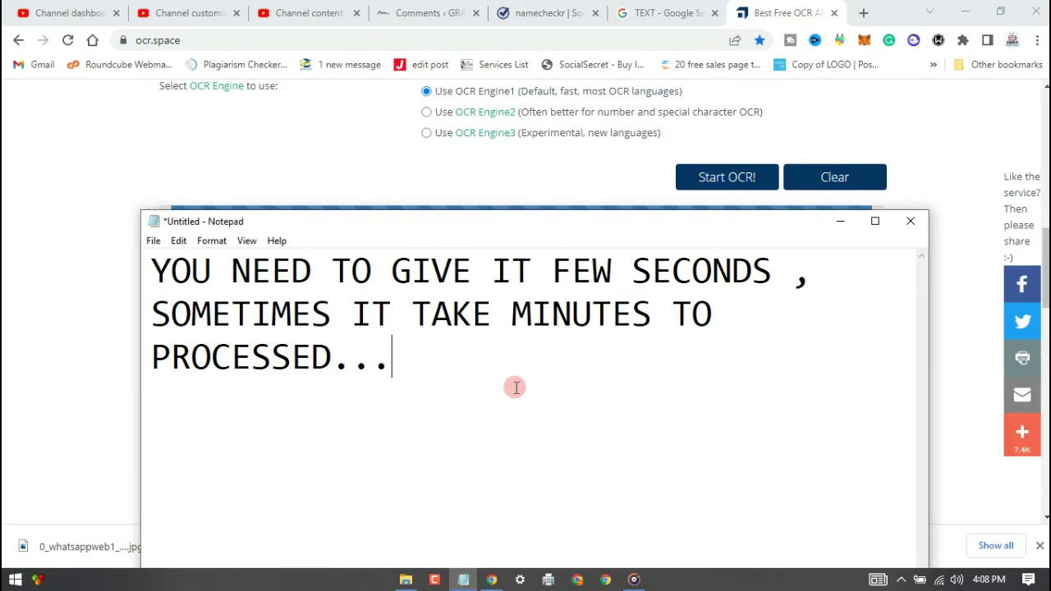
{"action": "type", "text": "i"}
{"action": "type", "text": " WIL"}
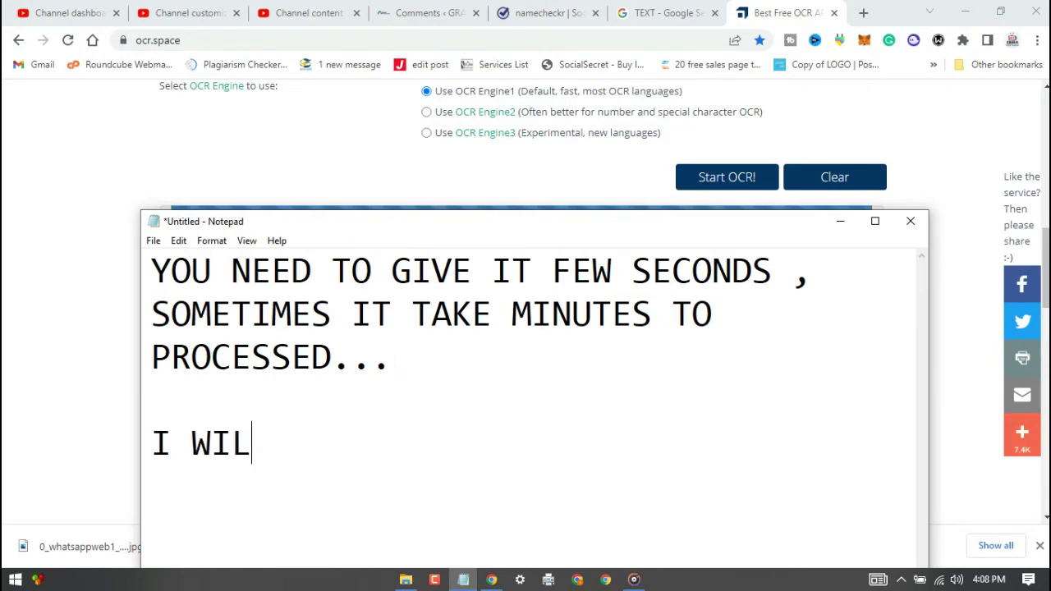
{"action": "type", "text": "L PAUS"}
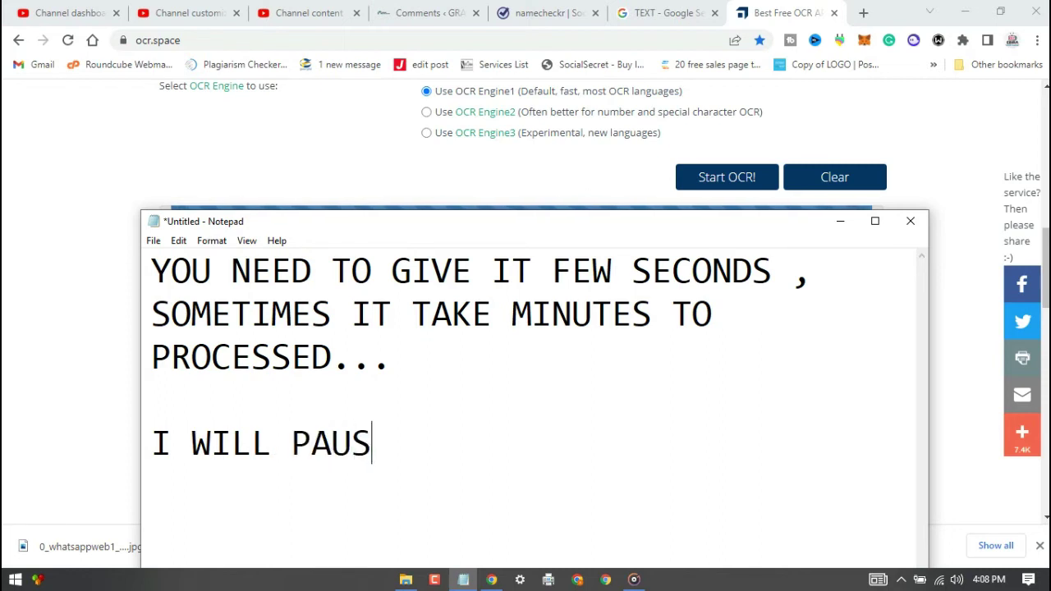
{"action": "type", "text": "E VIDEO"}
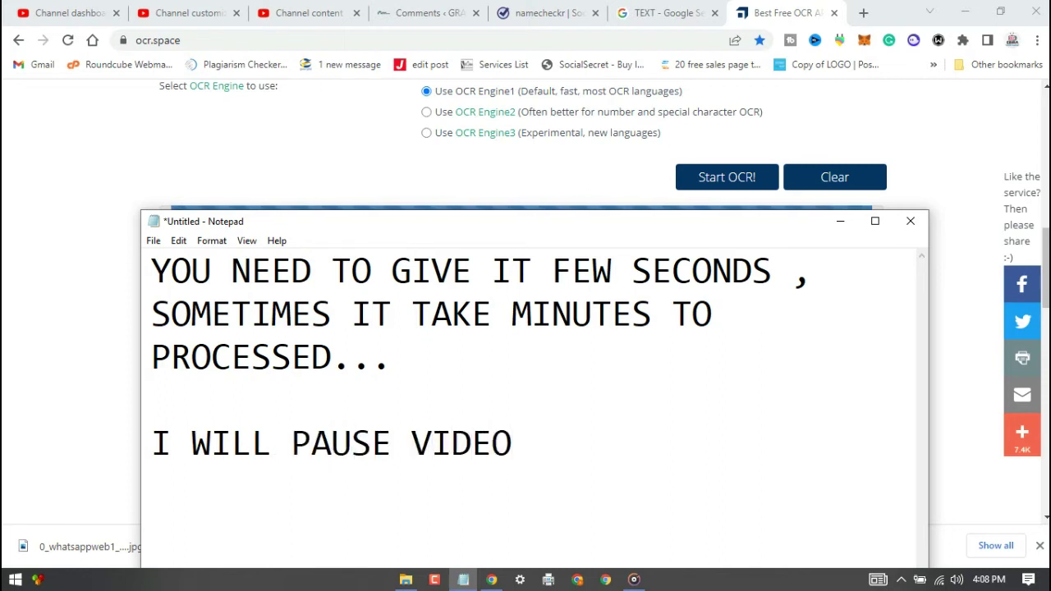
{"action": "type", "text": " TO SA"}
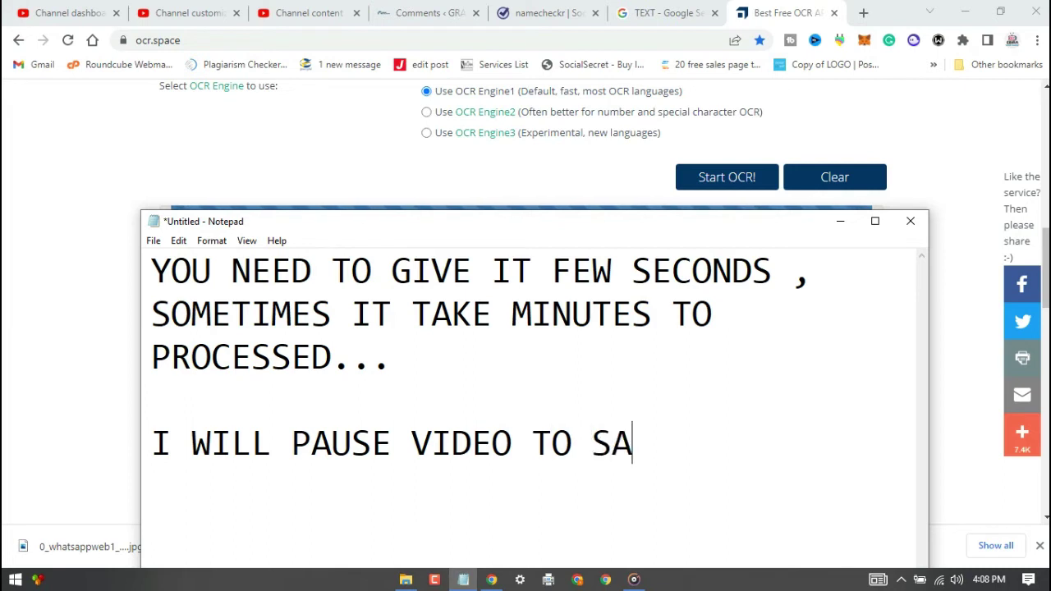
{"action": "type", "text": "VES"}
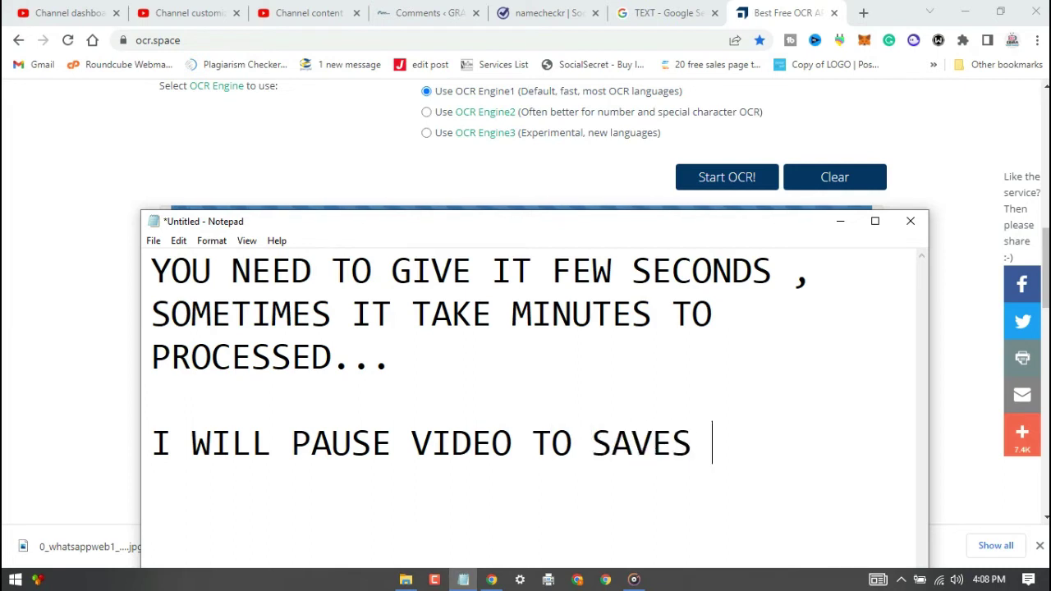
{"action": "type", "text": "IME"}
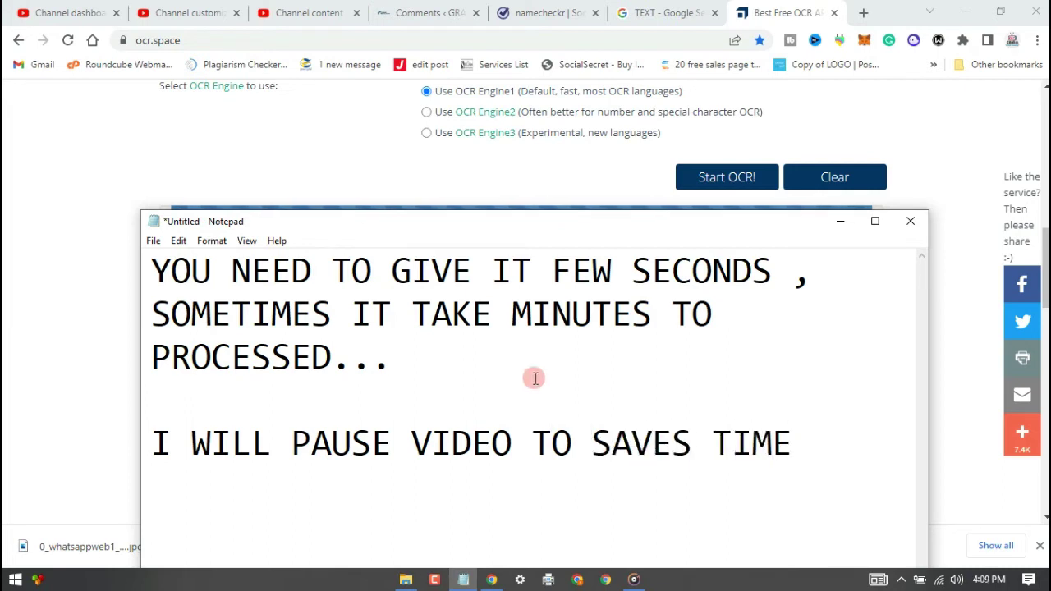
{"action": "left_click", "coordinate": [908, 164]}
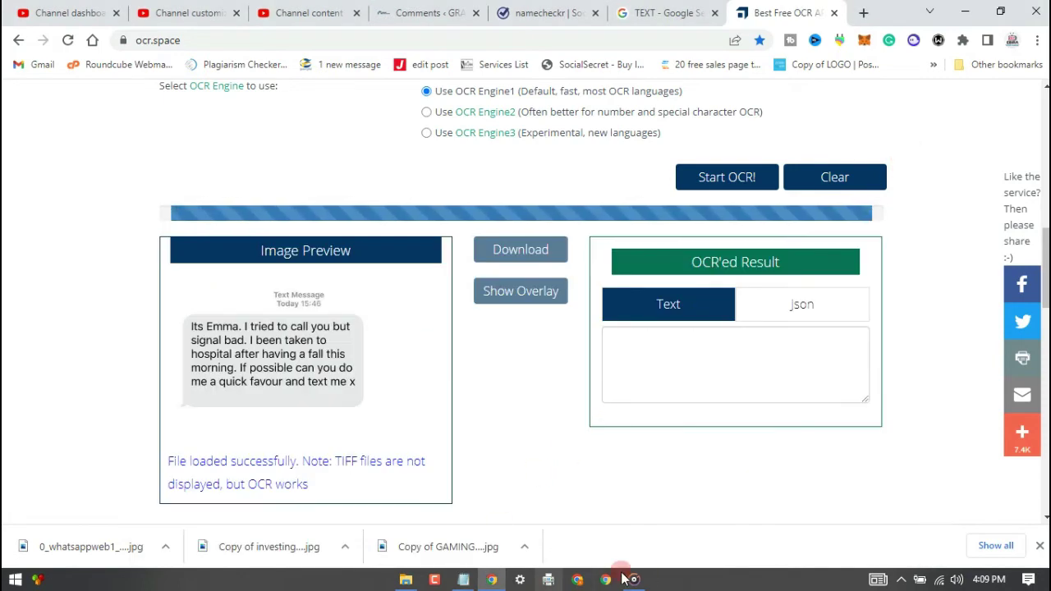
Step: Pause the Bandicam screen recording from the system tray while the OCR finishes
{"action": "left_click", "coordinate": [901, 579]}
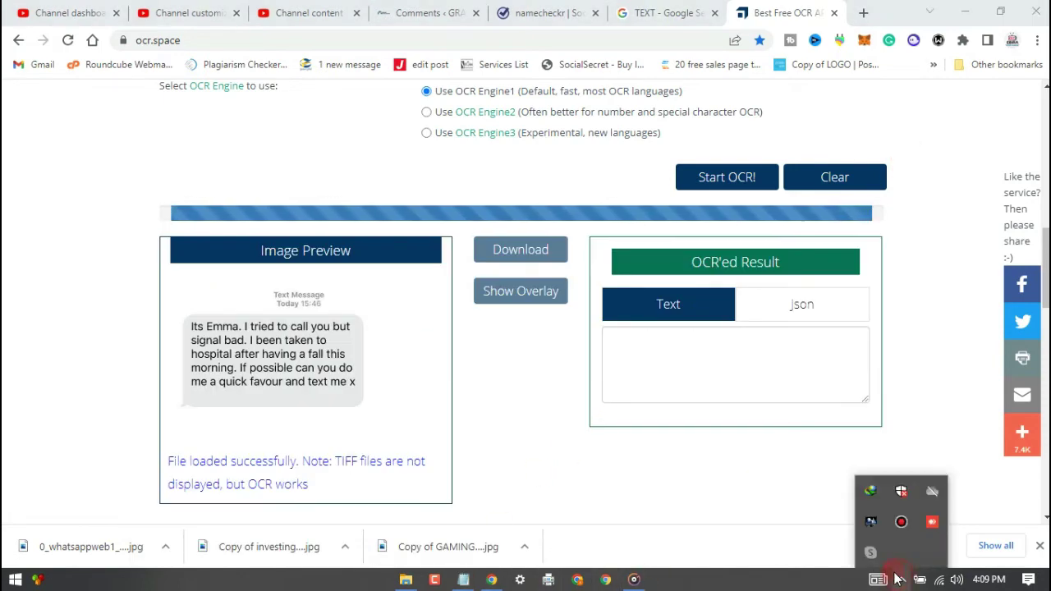
{"action": "left_click", "coordinate": [897, 522]}
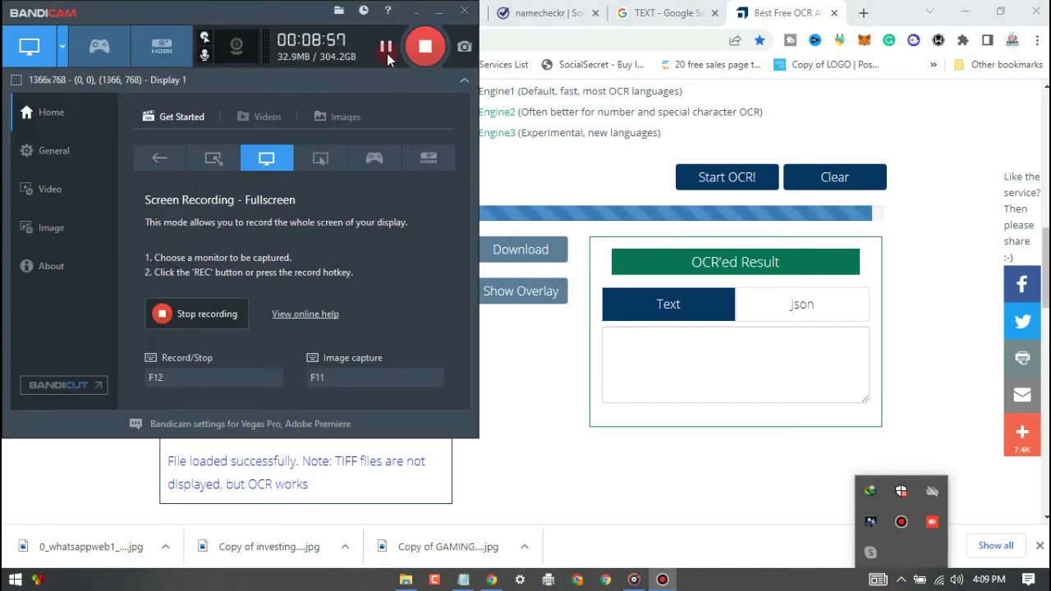
{"action": "left_click", "coordinate": [385, 47]}
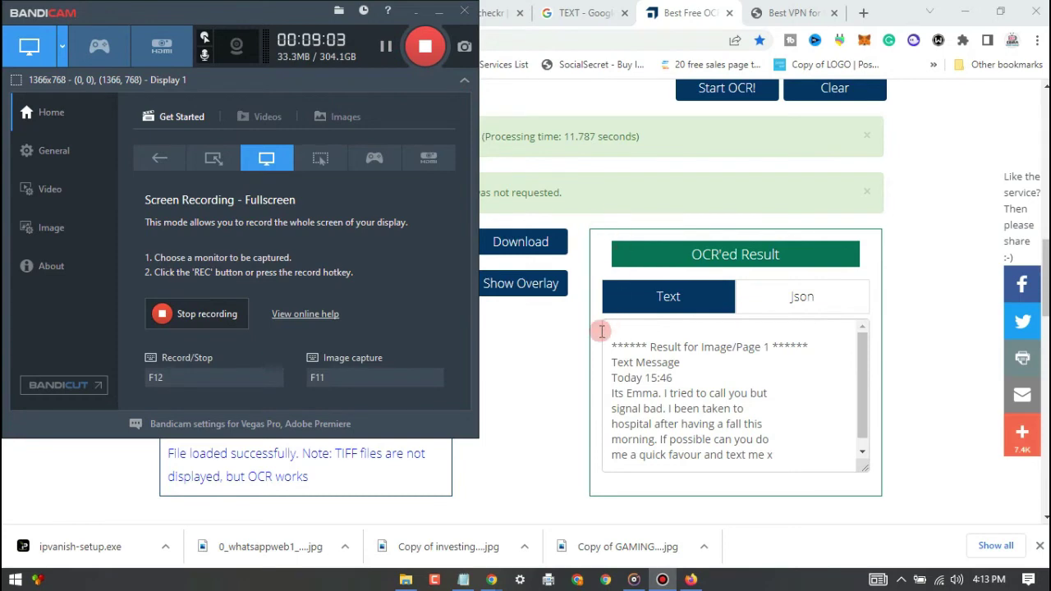
Step: Enlarge the OCR'ed Result box so the whole recognised message text shows
{"action": "left_click", "coordinate": [546, 362]}
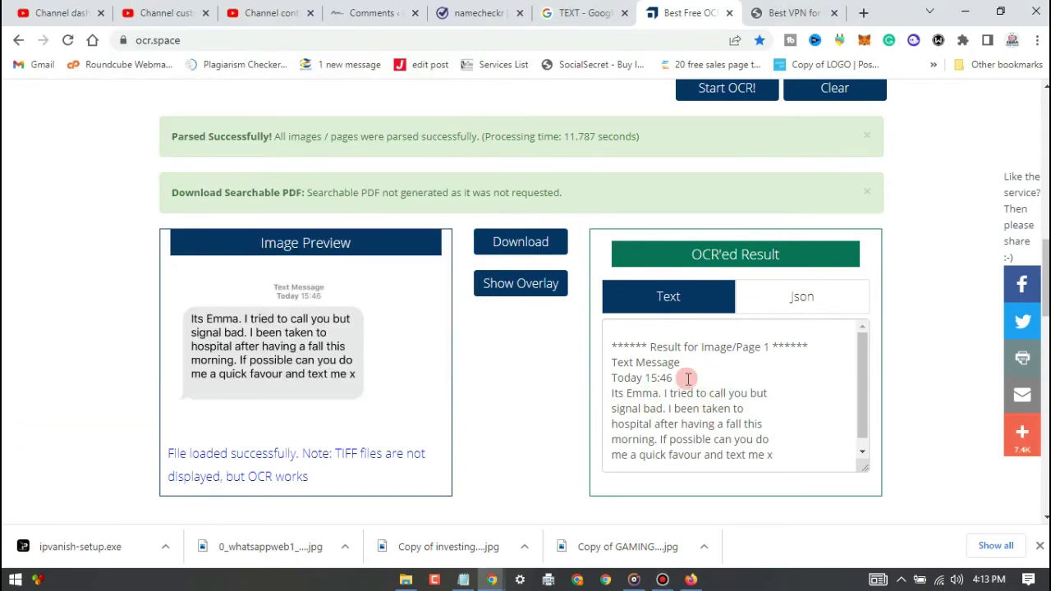
{"action": "left_click_drag", "start_coordinate": [858, 422], "coordinate": [858, 436]}
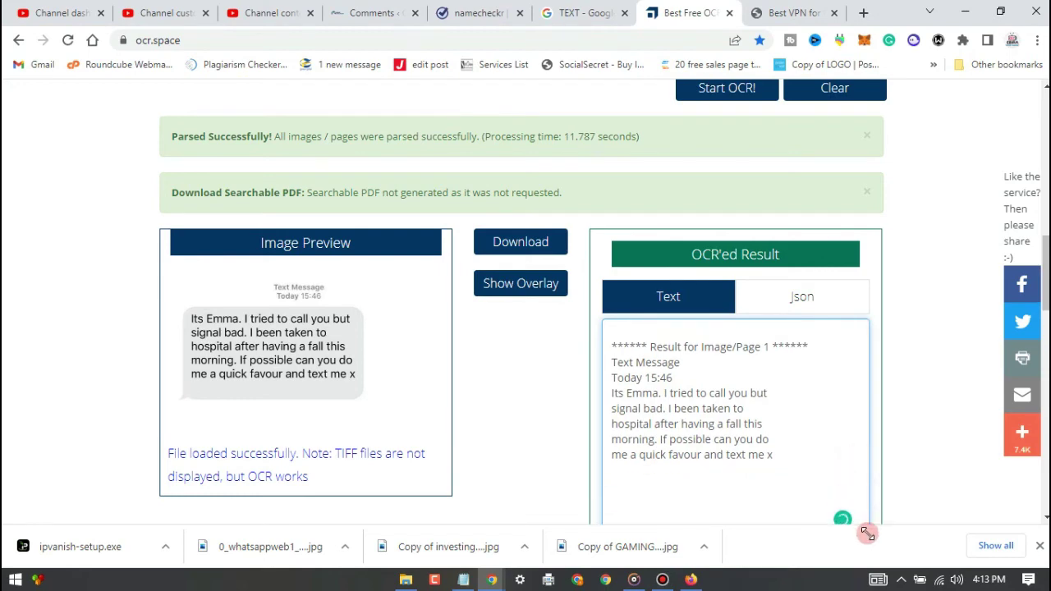
{"action": "left_click_drag", "start_coordinate": [859, 465], "coordinate": [868, 549]}
{"action": "left_click", "coordinate": [622, 435]}
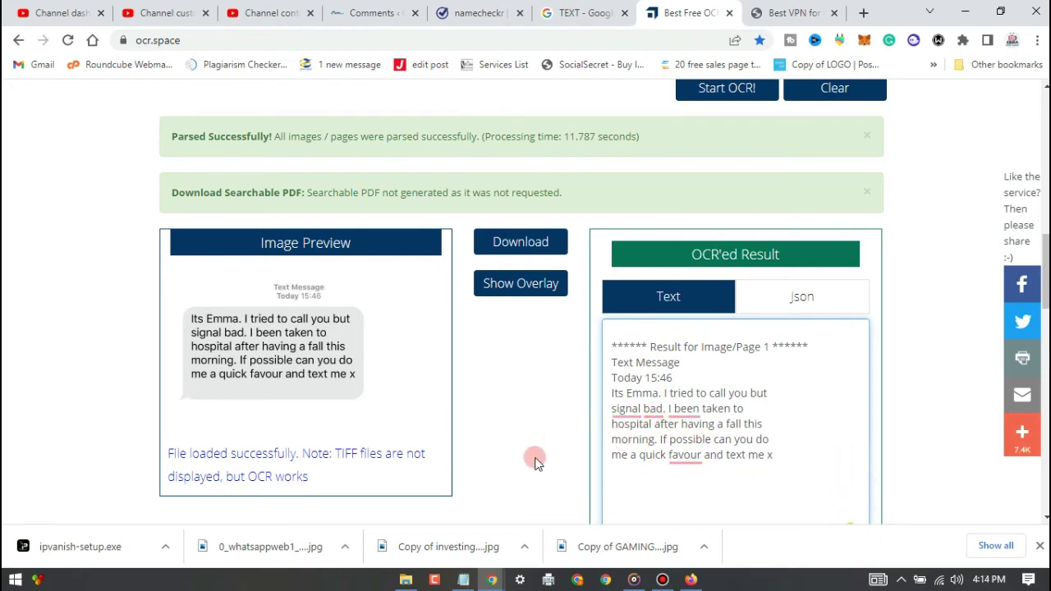
{"action": "left_click", "coordinate": [464, 580]}
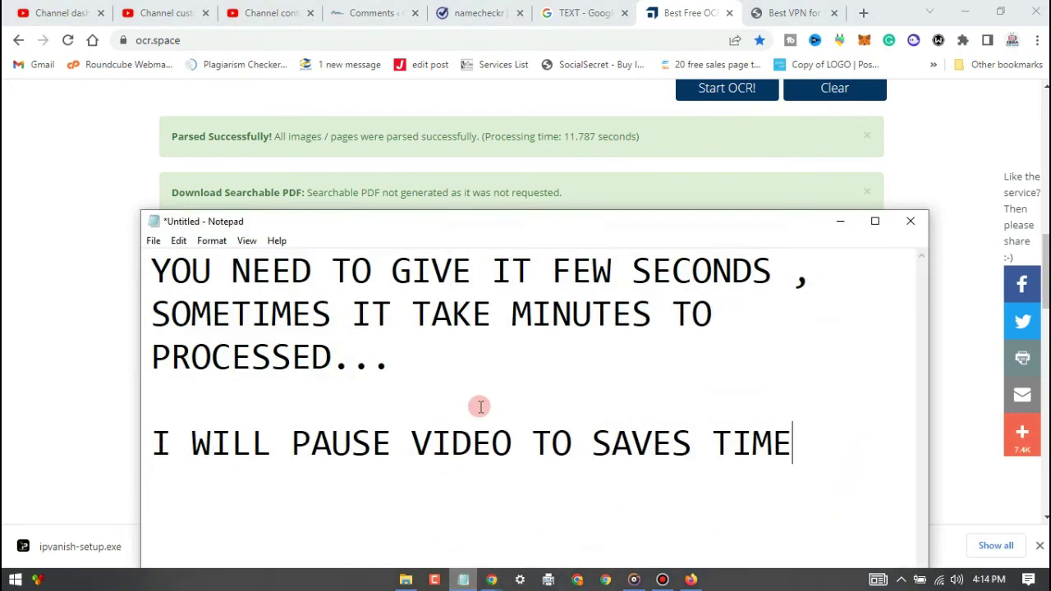
Step: Write that processing took long due to a low network signal on my end, then select it all
{"action": "key", "text": "ctrl+a"}
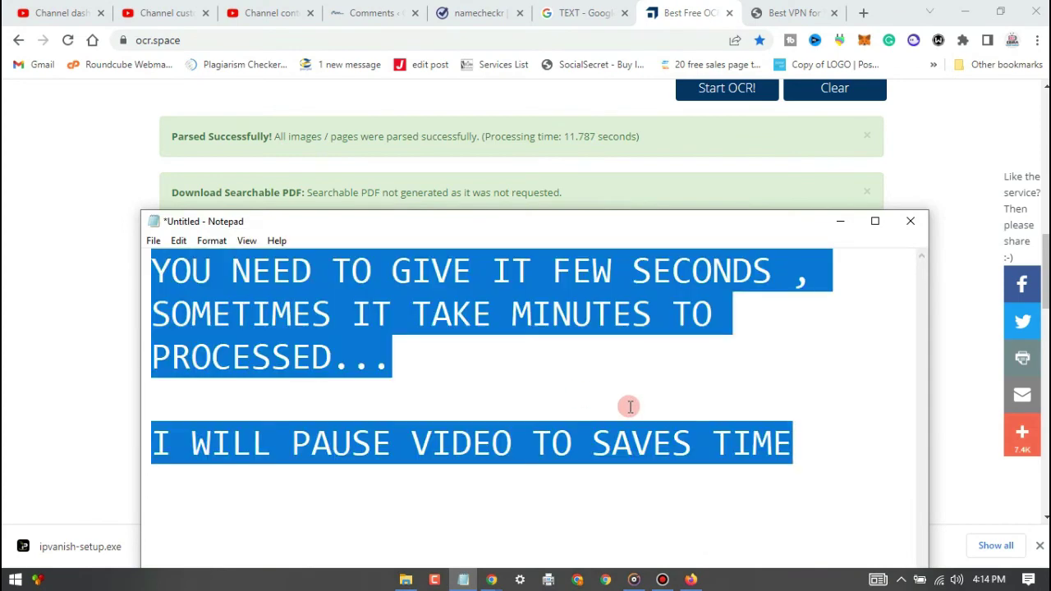
{"action": "type", "text": "it "}
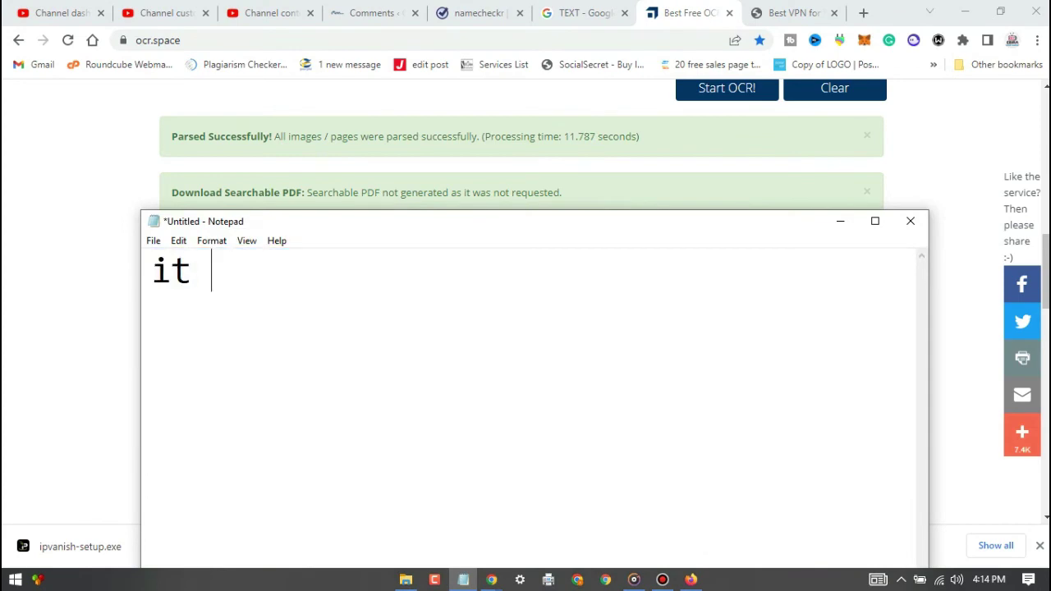
{"action": "type", "text": "takes lo"}
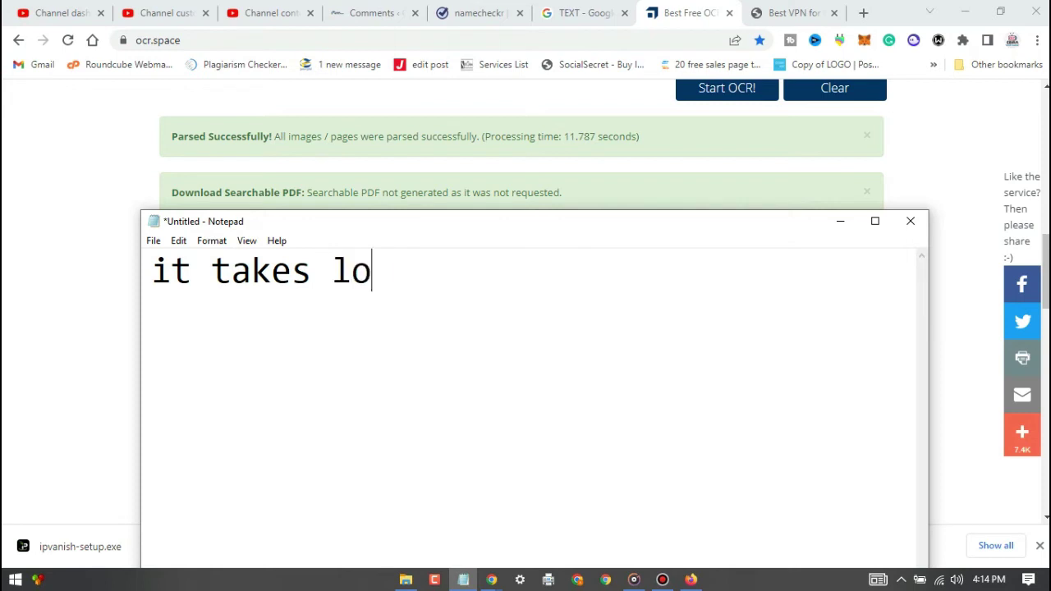
{"action": "type", "text": "ng to proce"}
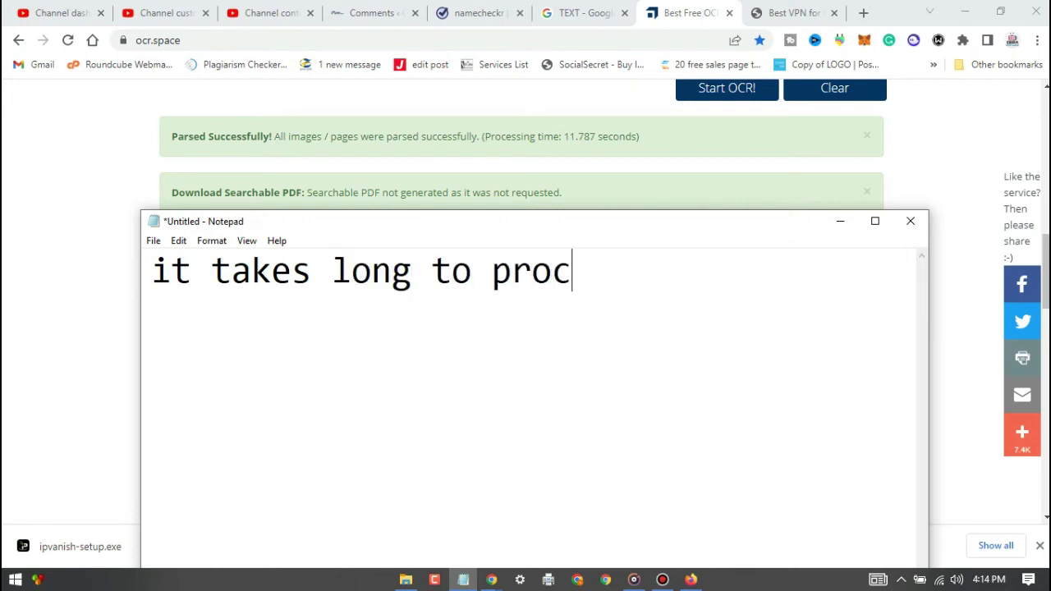
{"action": "type", "text": "ss du"}
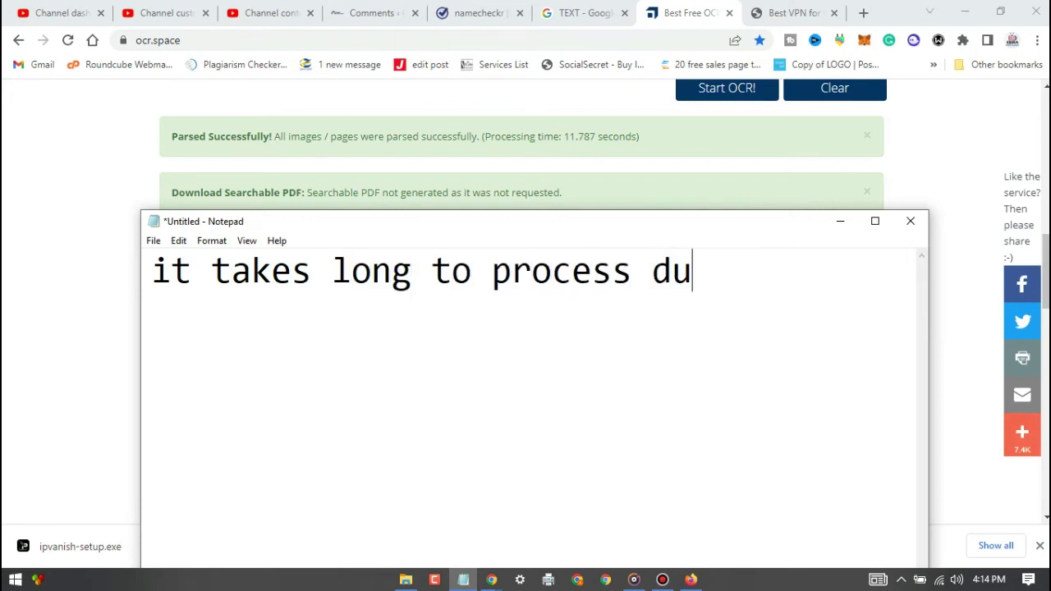
{"action": "type", "text": "e to "}
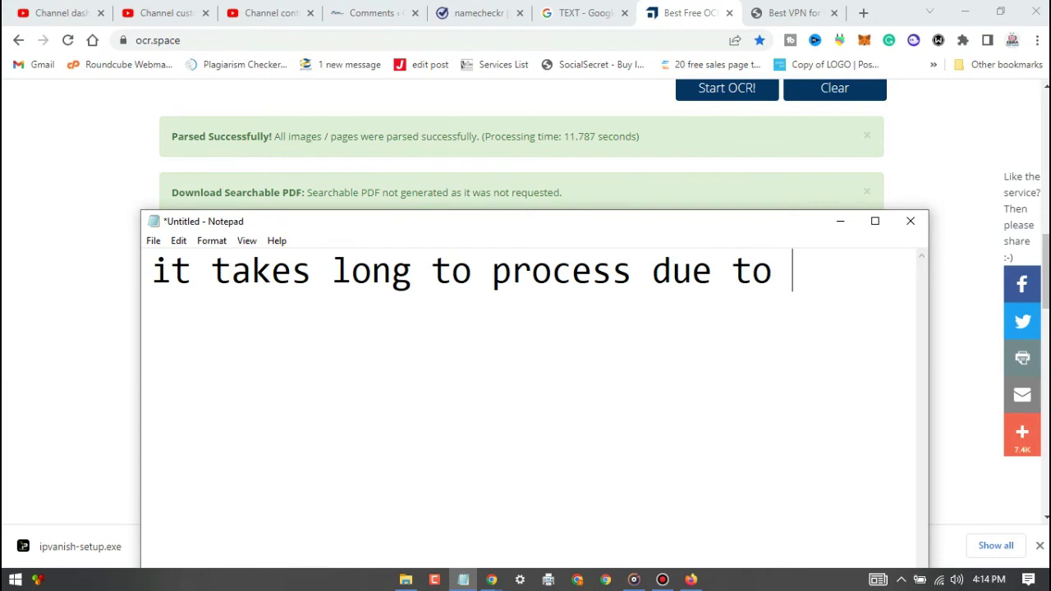
{"action": "type", "text": "low"}
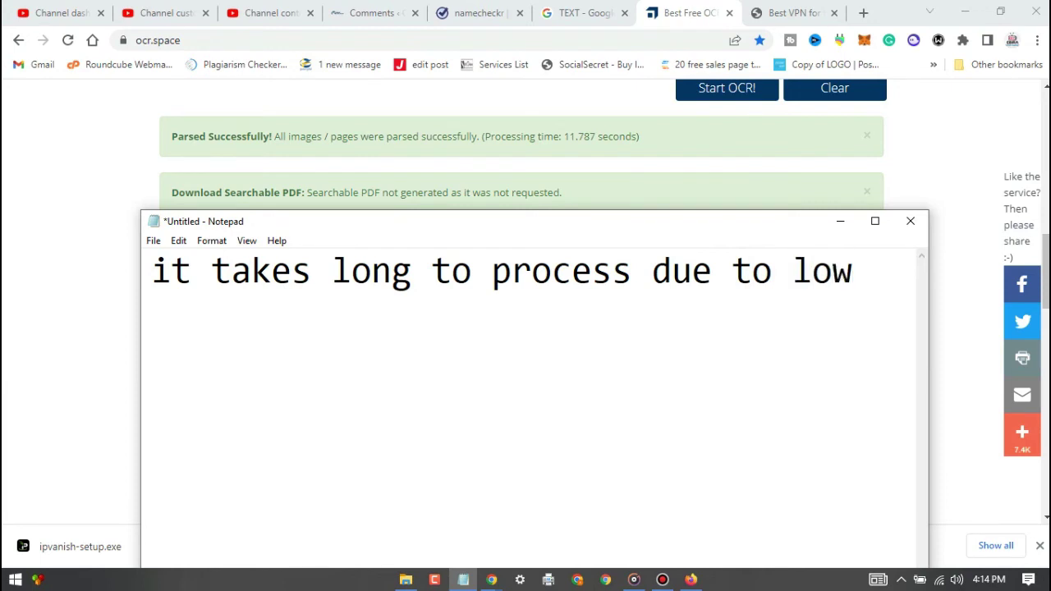
{"action": "type", "text": " net"}
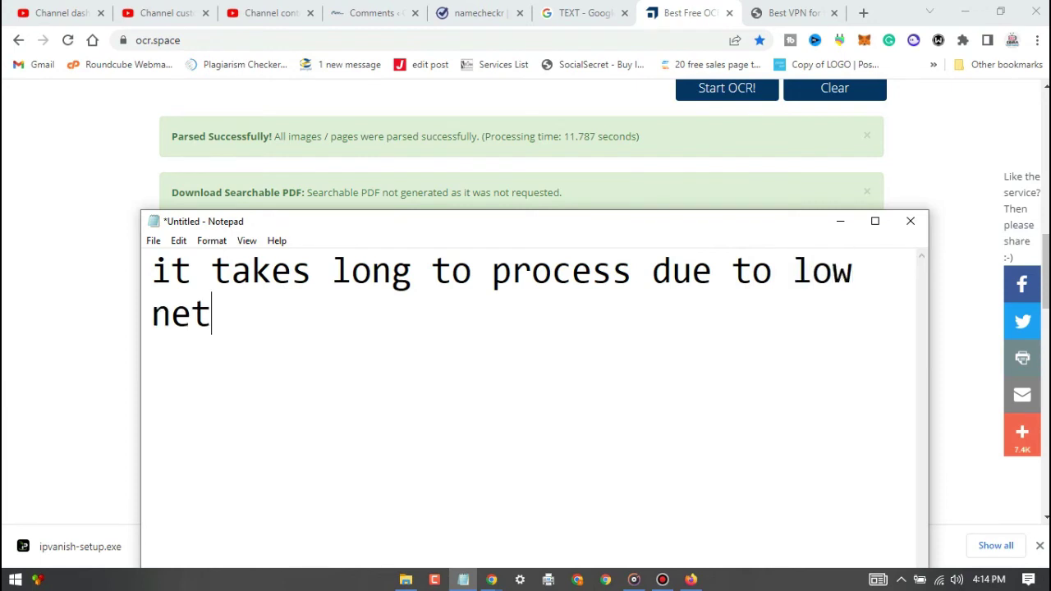
{"action": "type", "text": "work "}
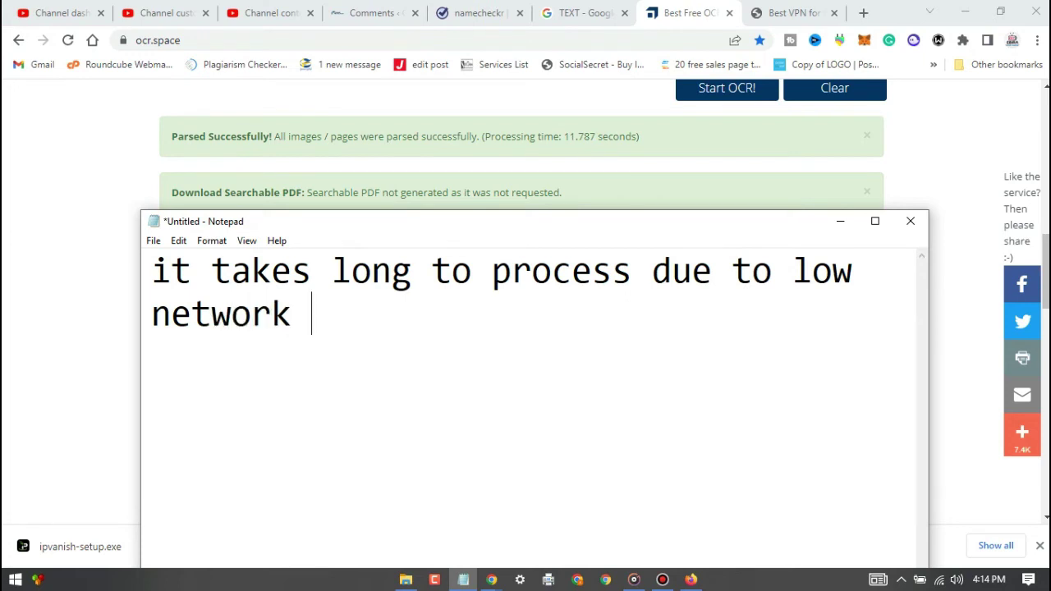
{"action": "type", "text": "b"}
{"action": "key", "text": "BackSpace"}
{"action": "type", "text": "signal fro"}
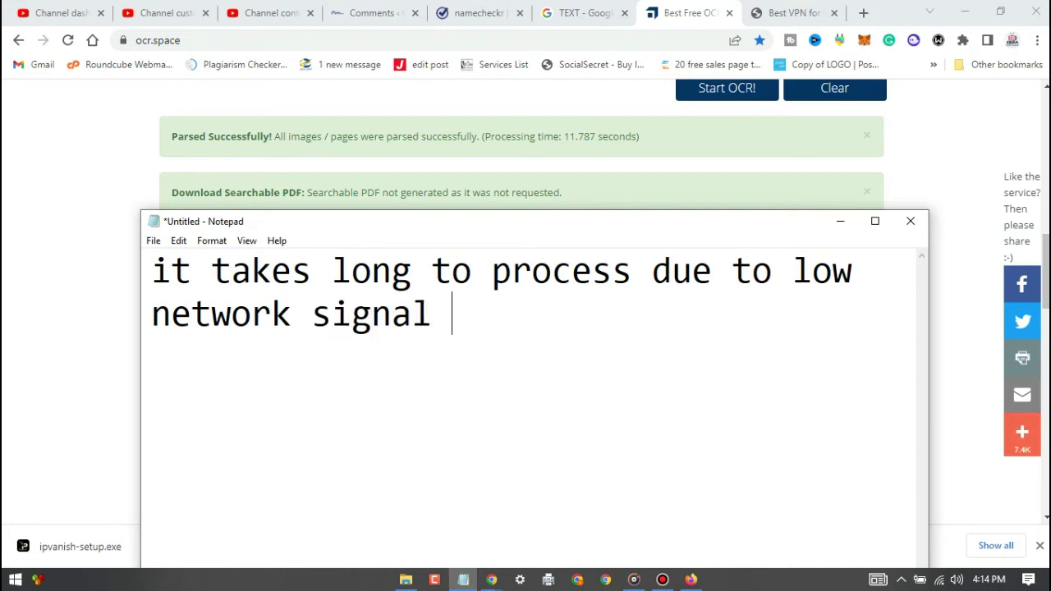
{"action": "type", "text": "  m"}
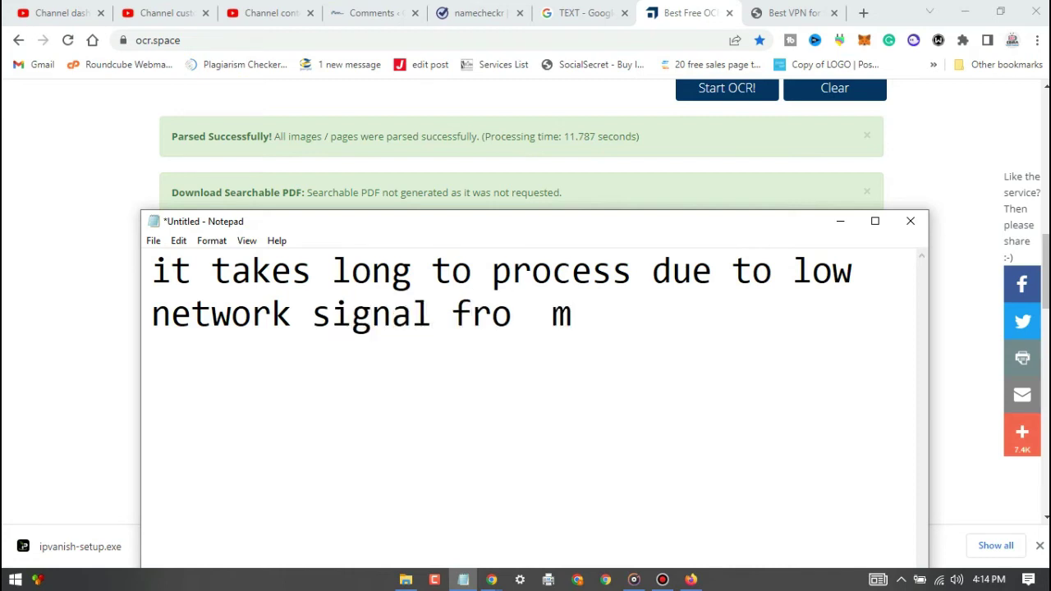
{"action": "key", "text": "BackSpace"}
{"action": "key", "text": "BackSpace"}
{"action": "key", "text": "BackSpace"}
{"action": "type", "text": "m my e"}
{"action": "type", "text": "nd here"}
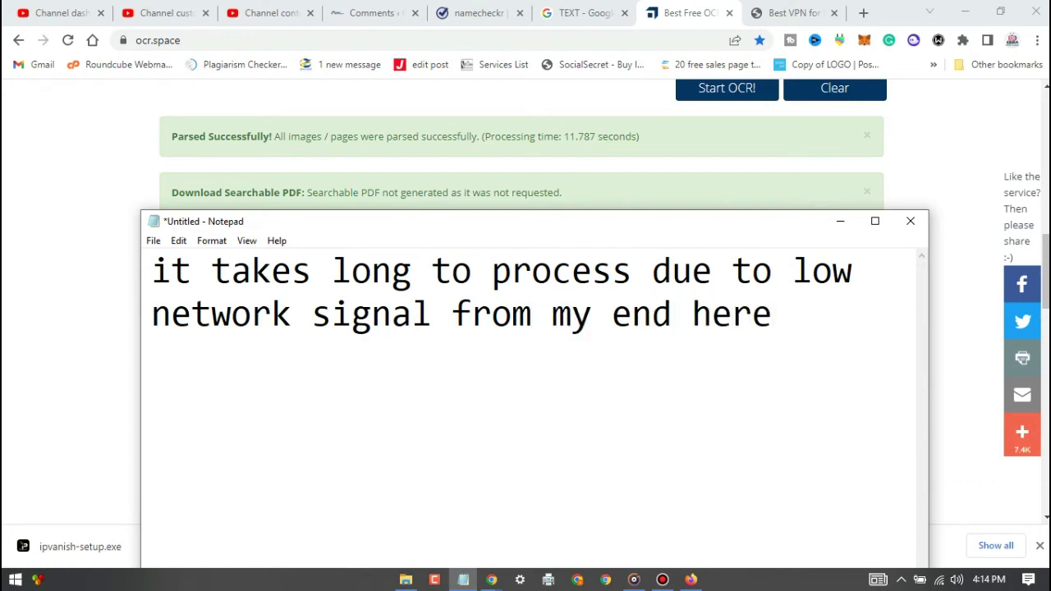
{"action": "key", "text": "ctrl+a"}
Step: Replace the note with 'NOW THAT IT HAS SUCCESSFULLY PROCESSED LETS COMPARED THE RESULT WITH OUR JPEG AND MATCH THE ACCURACY'
{"action": "key", "text": "Delete"}
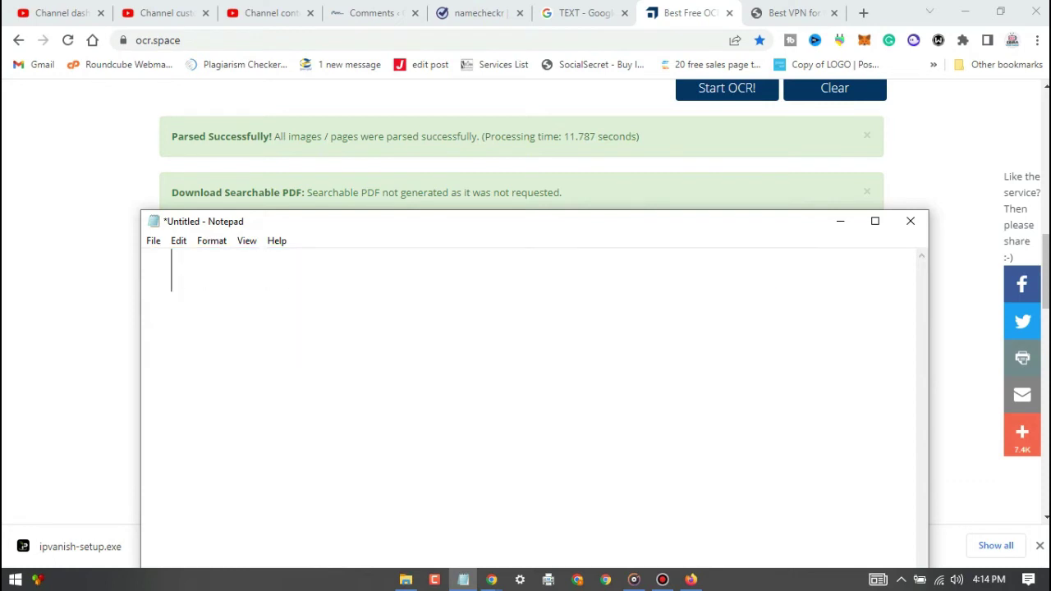
{"action": "type", "text": "no"}
{"action": "key", "text": "BackSpace"}
{"action": "type", "text": "OW T"}
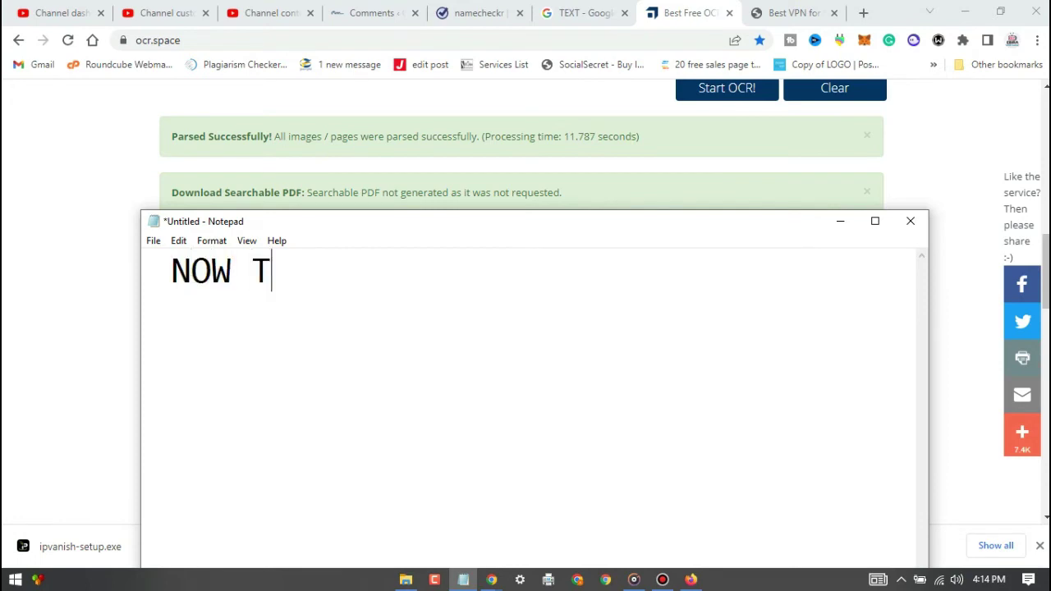
{"action": "type", "text": "HAT I"}
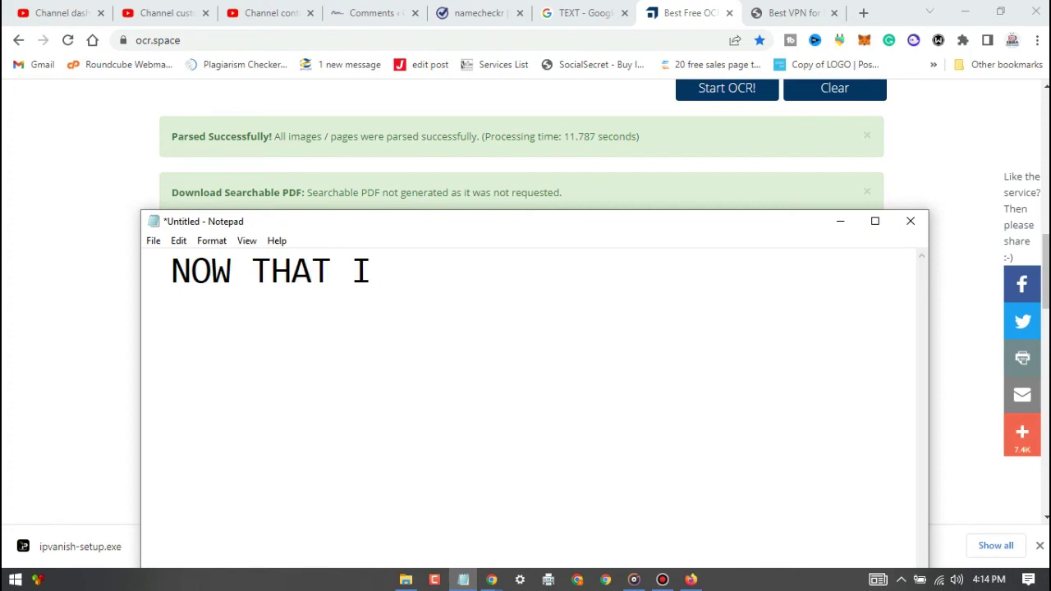
{"action": "type", "text": "T H"}
{"action": "type", "text": "AS SUC"}
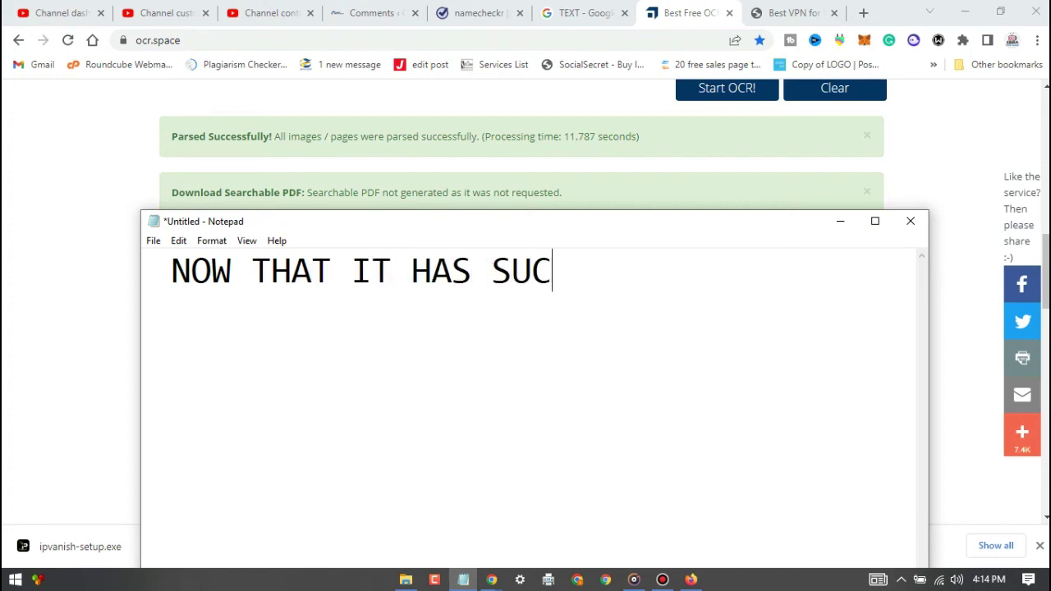
{"action": "type", "text": "CESSFUL"}
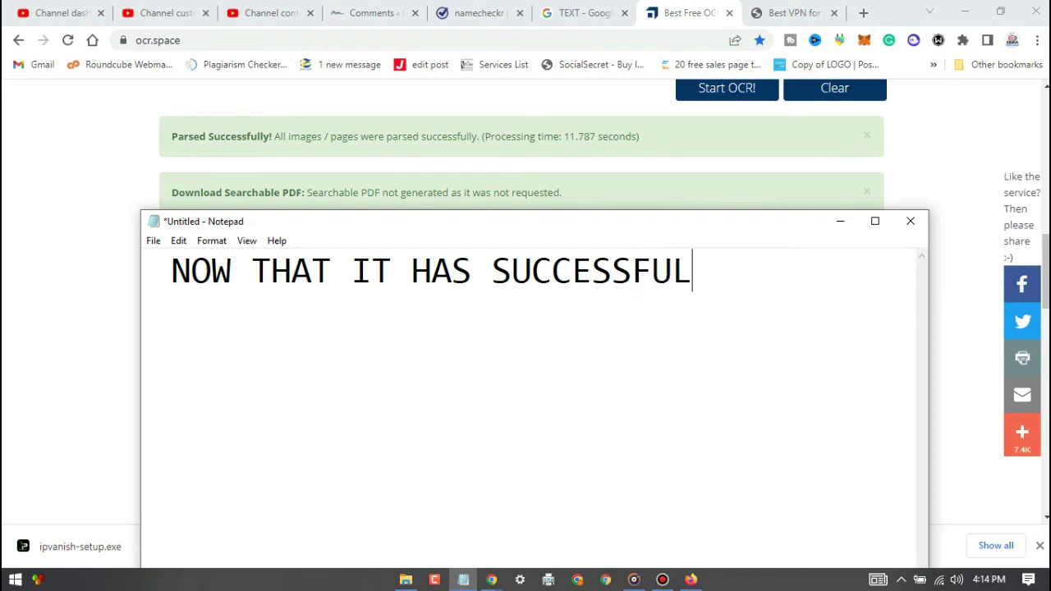
{"action": "type", "text": "LY"}
{"action": "type", "text": " PROC"}
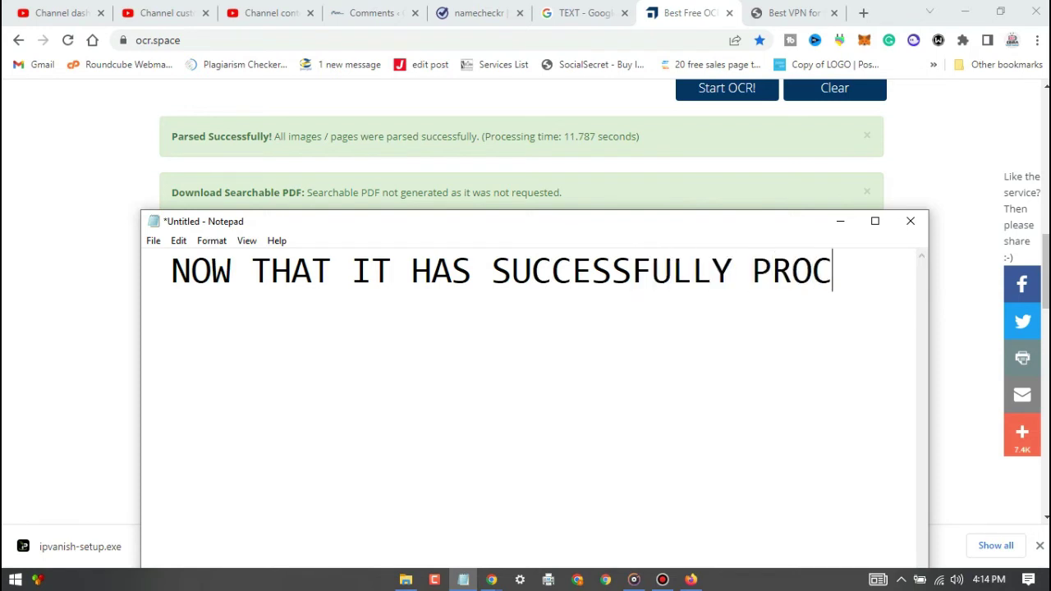
{"action": "type", "text": "ESSED LE"}
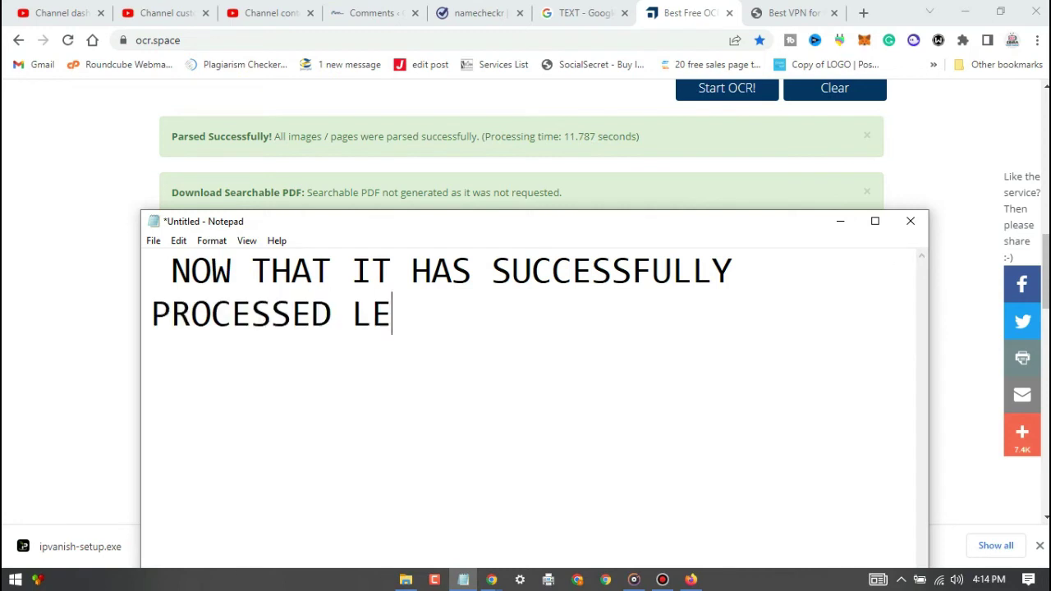
{"action": "type", "text": "TS COMPAR"}
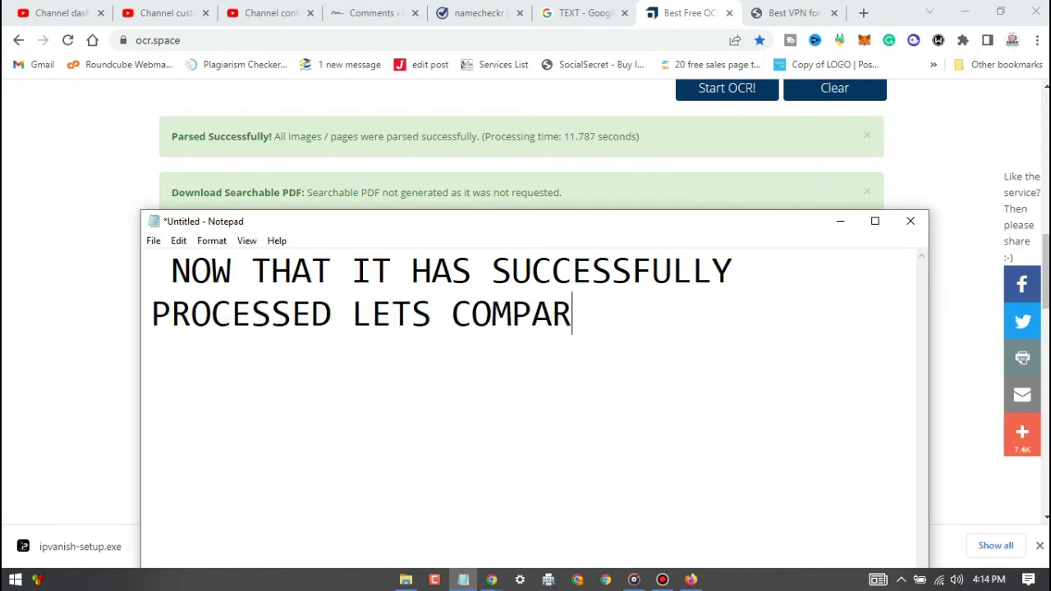
{"action": "type", "text": "ED THE "}
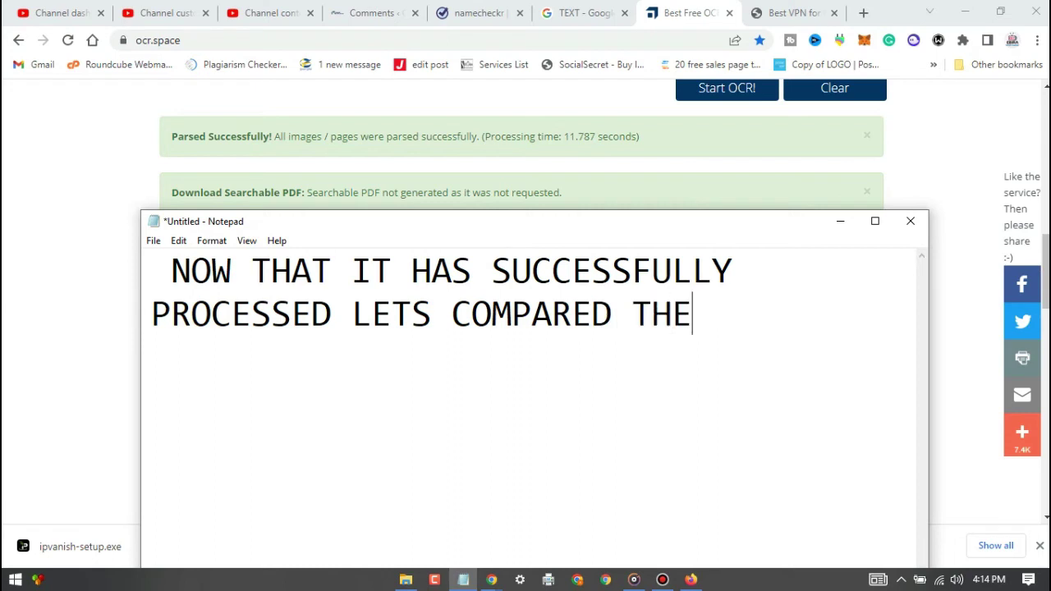
{"action": "type", "text": "RE"}
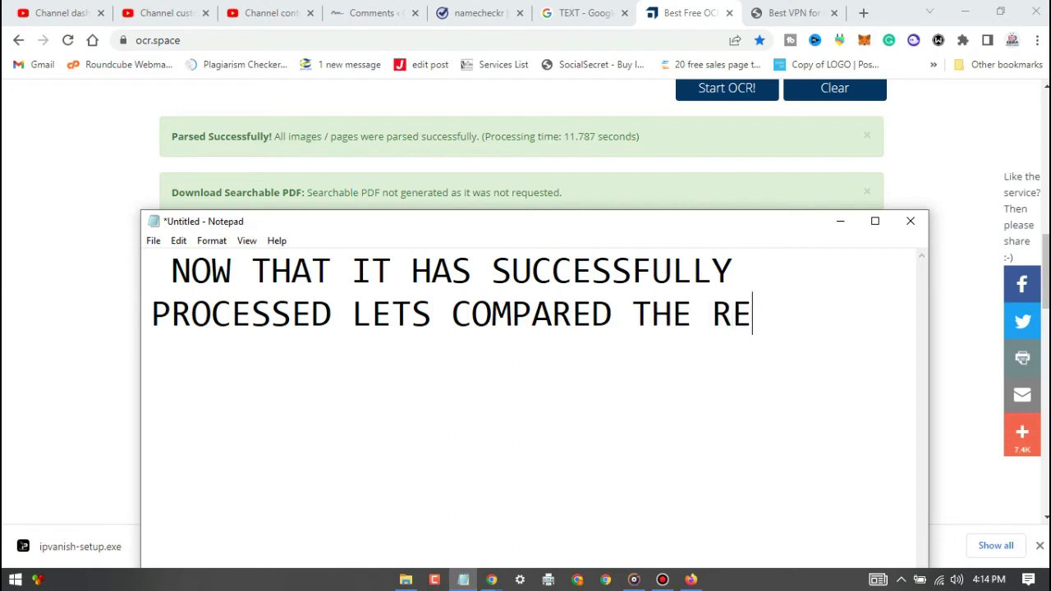
{"action": "type", "text": "SUL"}
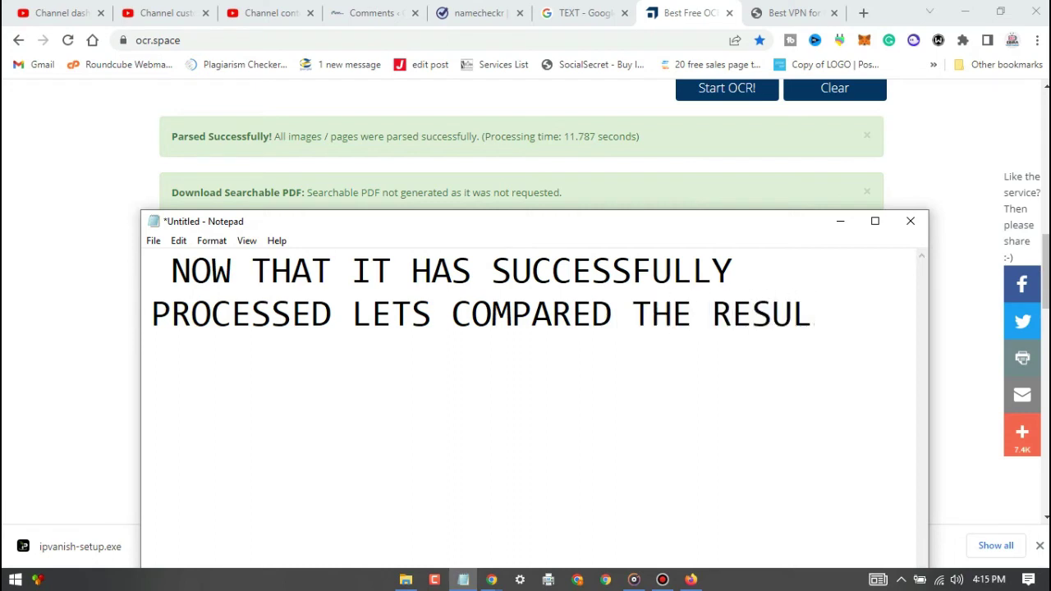
{"action": "type", "text": "T WIT"}
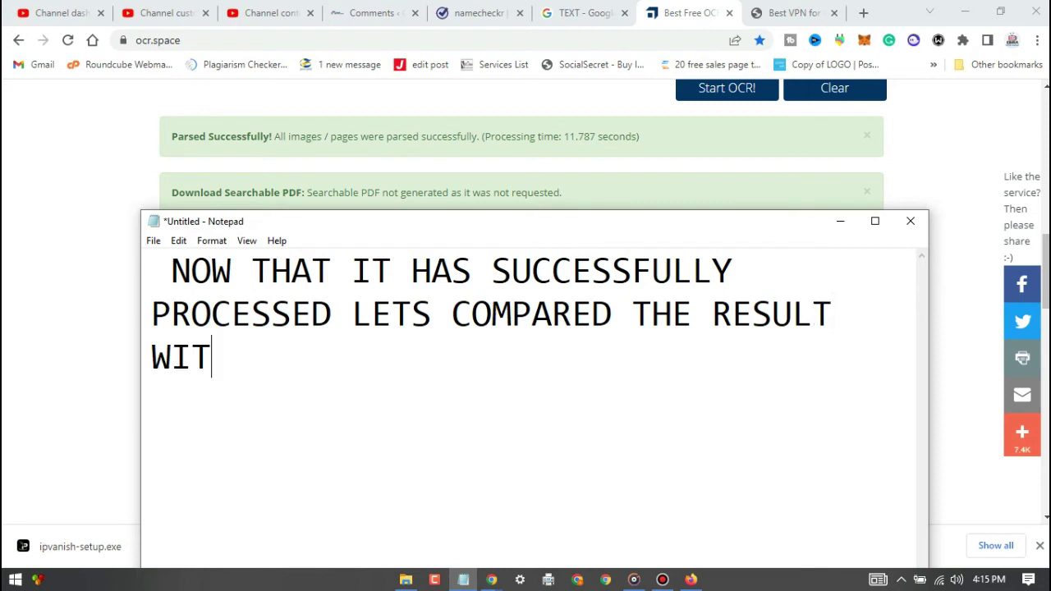
{"action": "type", "text": "H OUR J"}
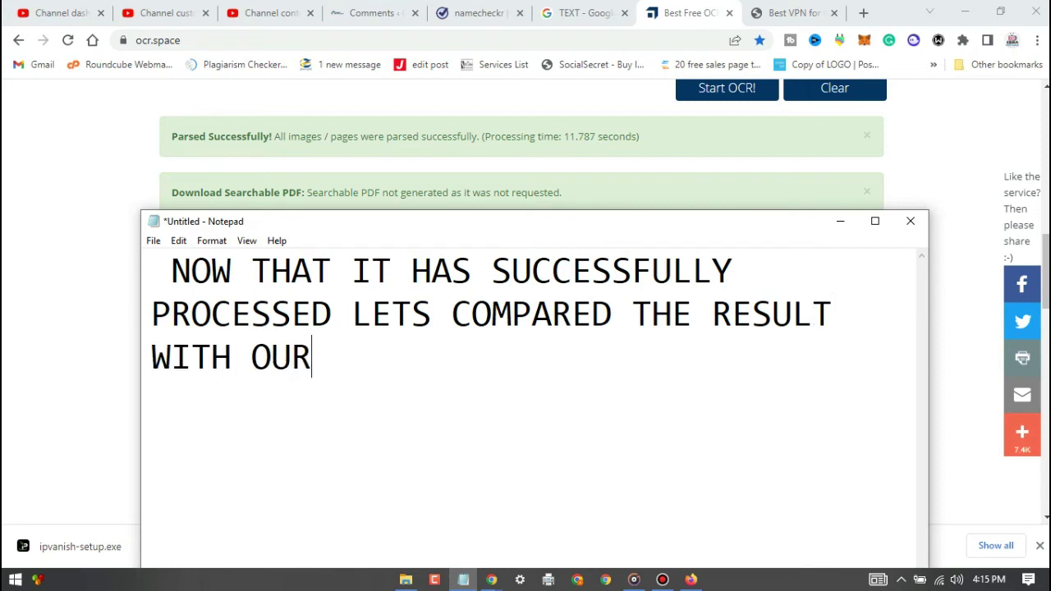
{"action": "type", "text": "PE"}
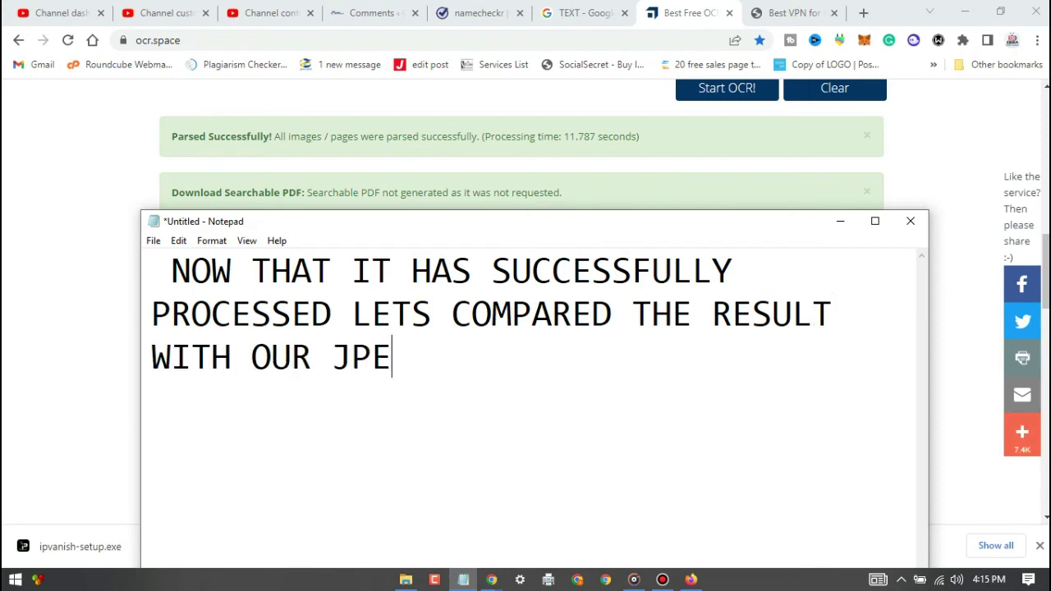
{"action": "type", "text": "G"}
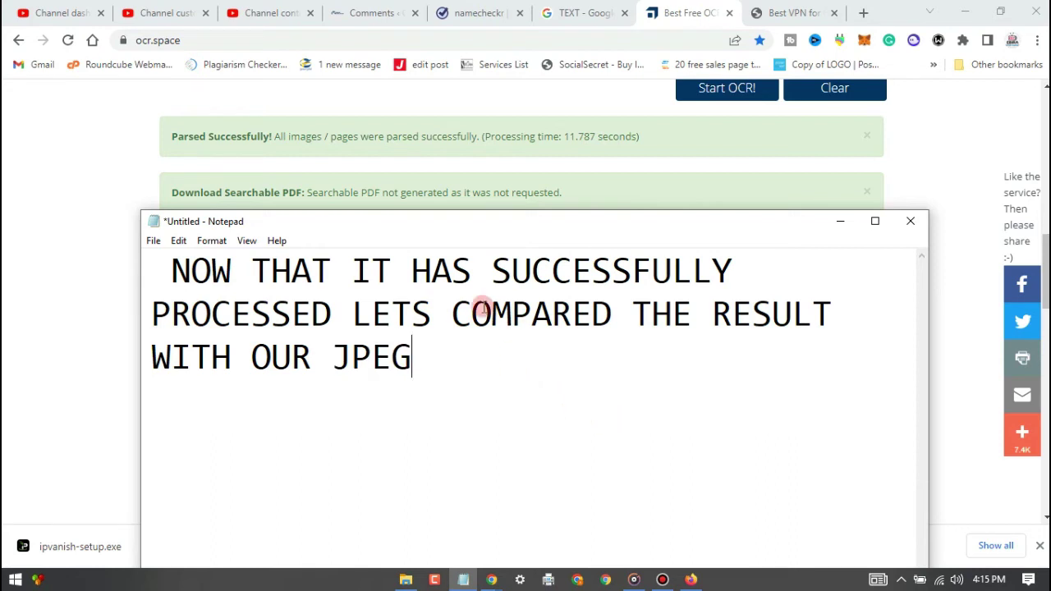
{"action": "type", "text": " AND "}
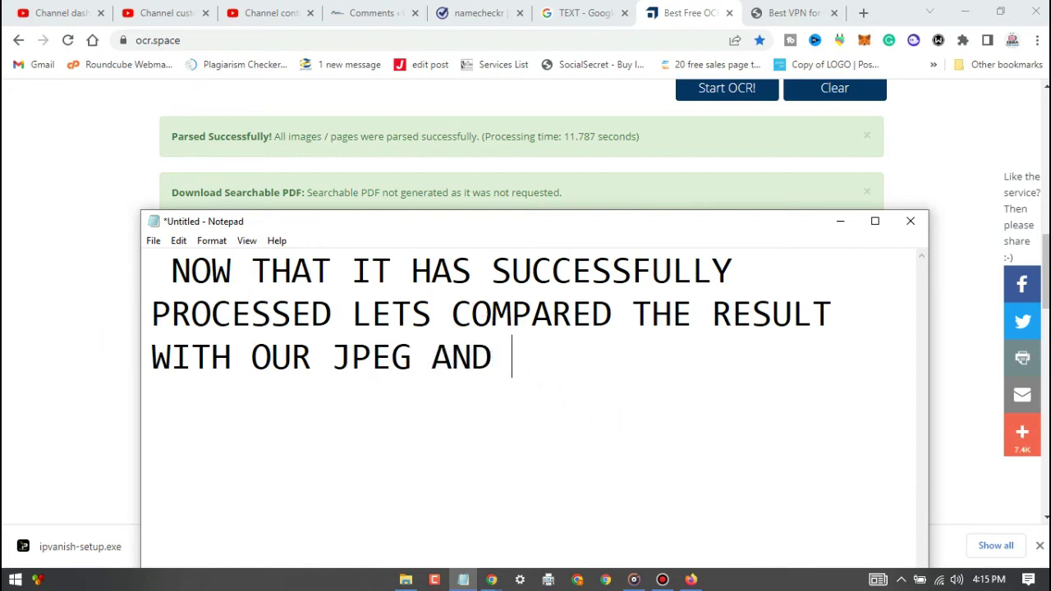
{"action": "type", "text": "MATCH TH"}
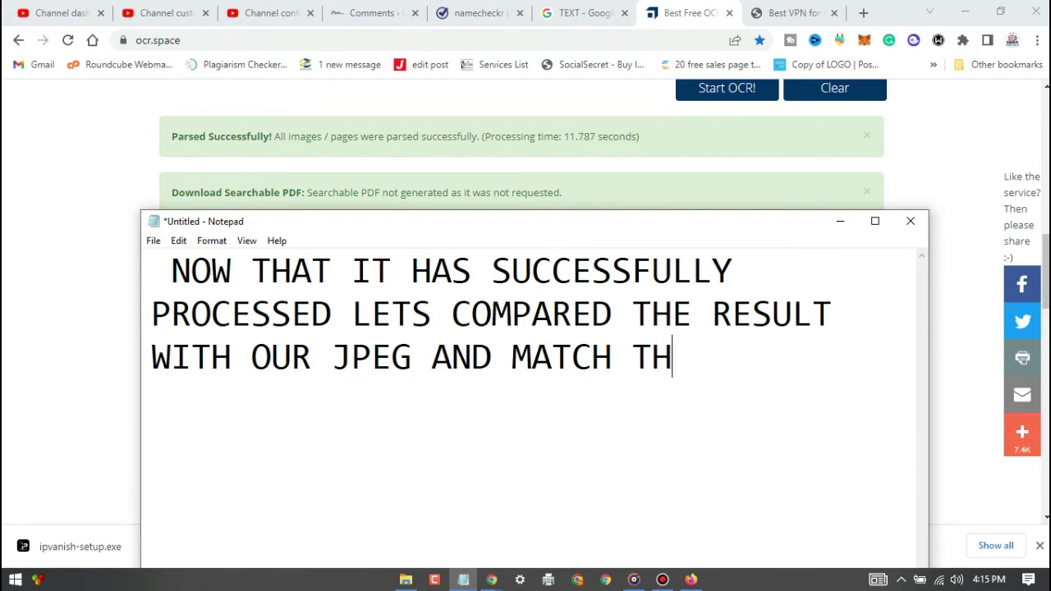
{"action": "type", "text": "E AC"}
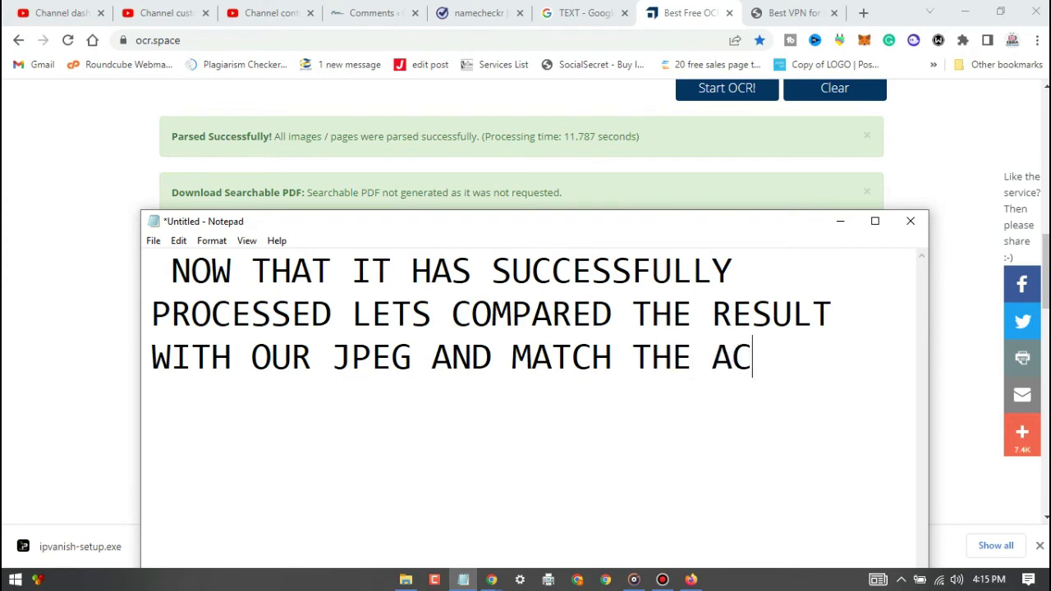
{"action": "type", "text": "CURAC"}
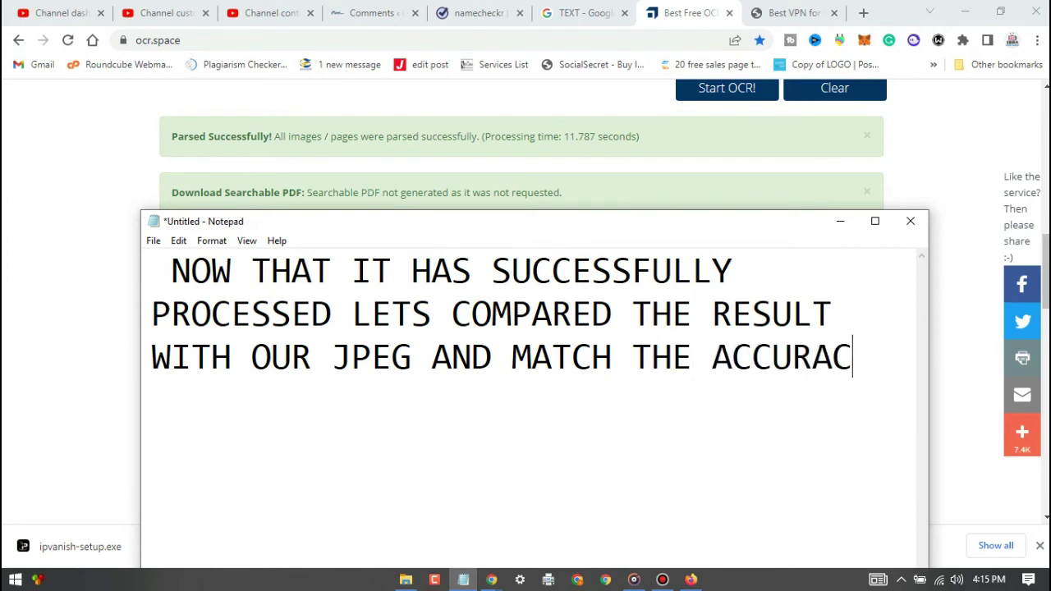
{"action": "type", "text": "Y"}
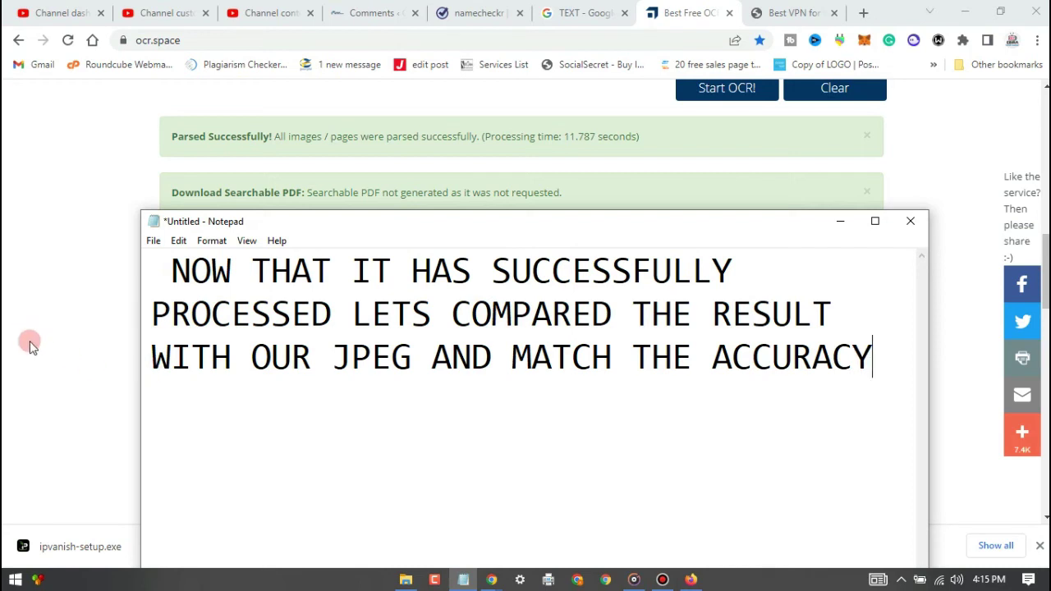
{"action": "left_click", "coordinate": [28, 345]}
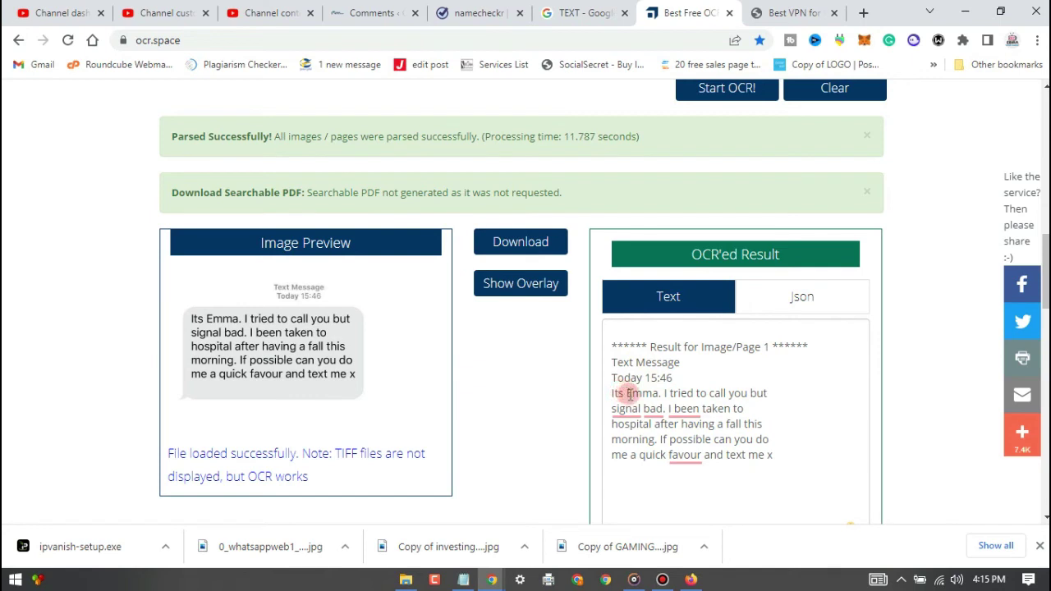
Step: Check the enlarged message image, then delete the header lines atop the OCR result
{"action": "left_click", "coordinate": [312, 320]}
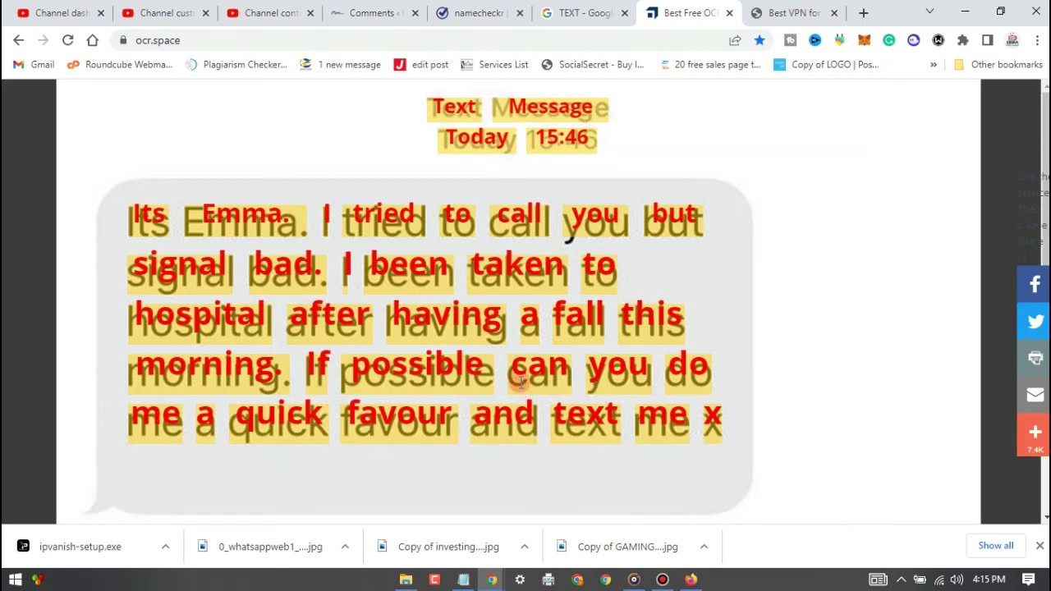
{"action": "left_click", "coordinate": [255, 205]}
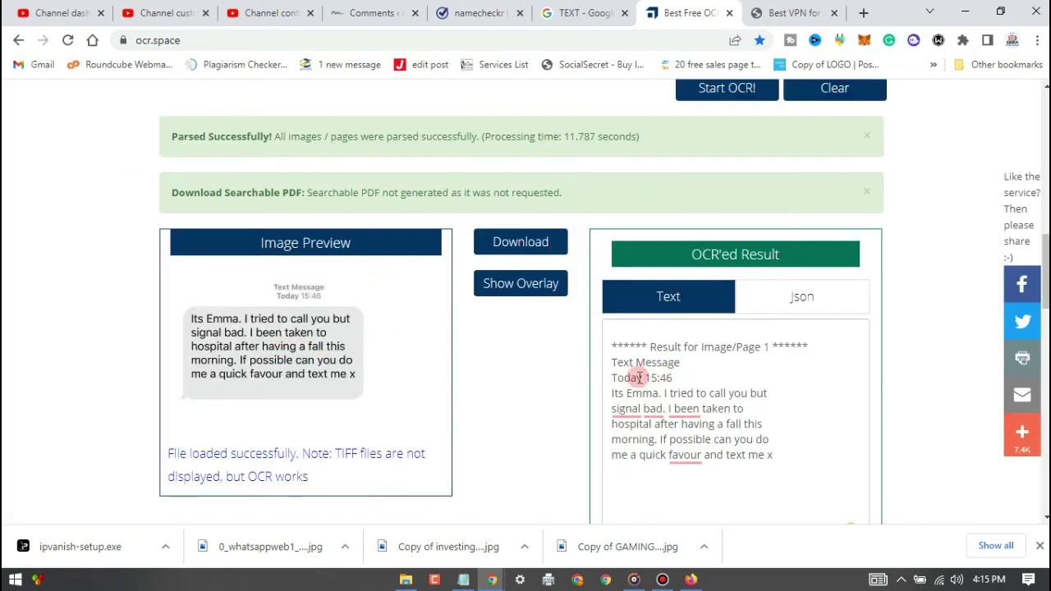
{"action": "left_click_drag", "start_coordinate": [673, 378], "coordinate": [613, 341]}
{"action": "key", "text": "BackSpace"}
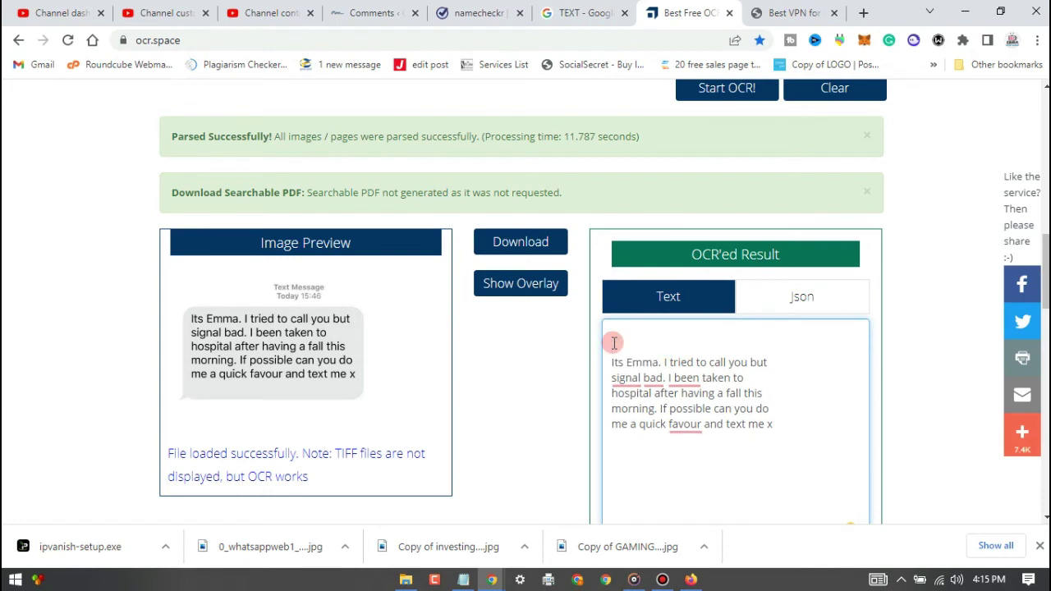
Step: Select the result's first two words, then dismiss the grammar suggestion and deselect them
{"action": "left_click_drag", "start_coordinate": [609, 362], "coordinate": [660, 362]}
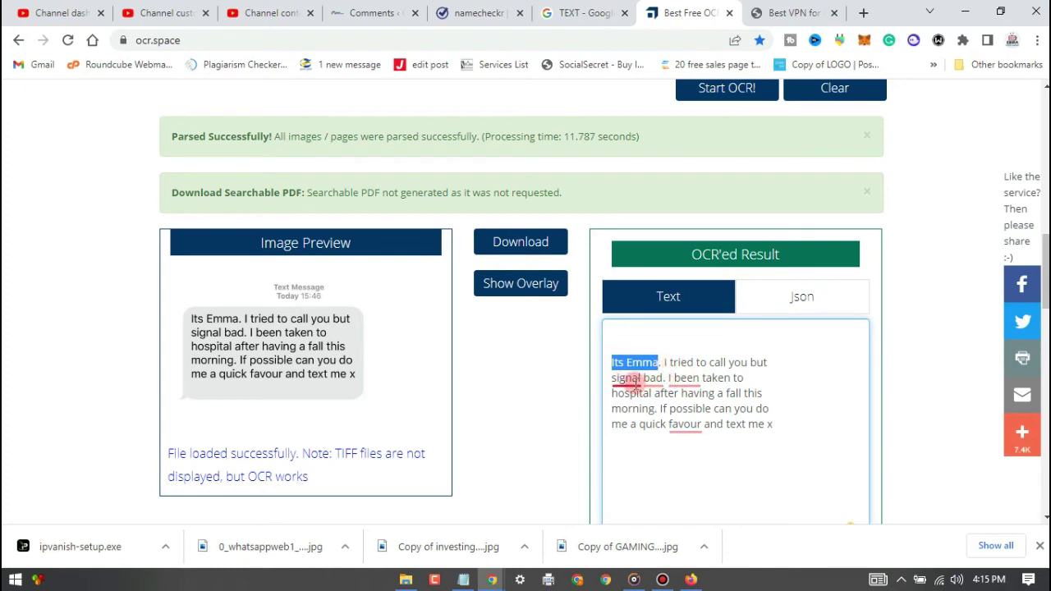
{"action": "mouse_move", "coordinate": [709, 378]}
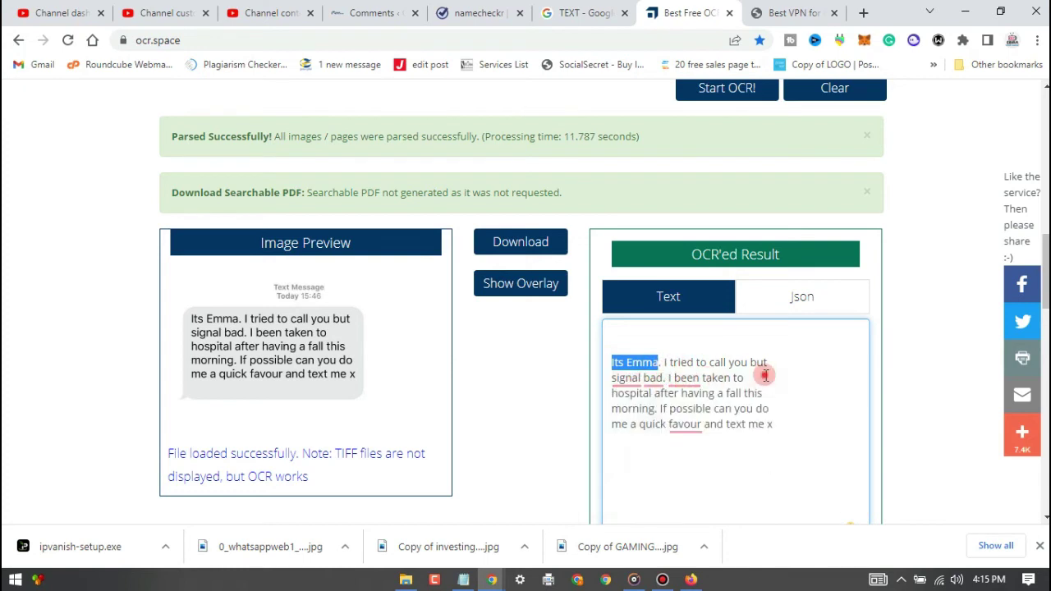
{"action": "left_click", "coordinate": [764, 374]}
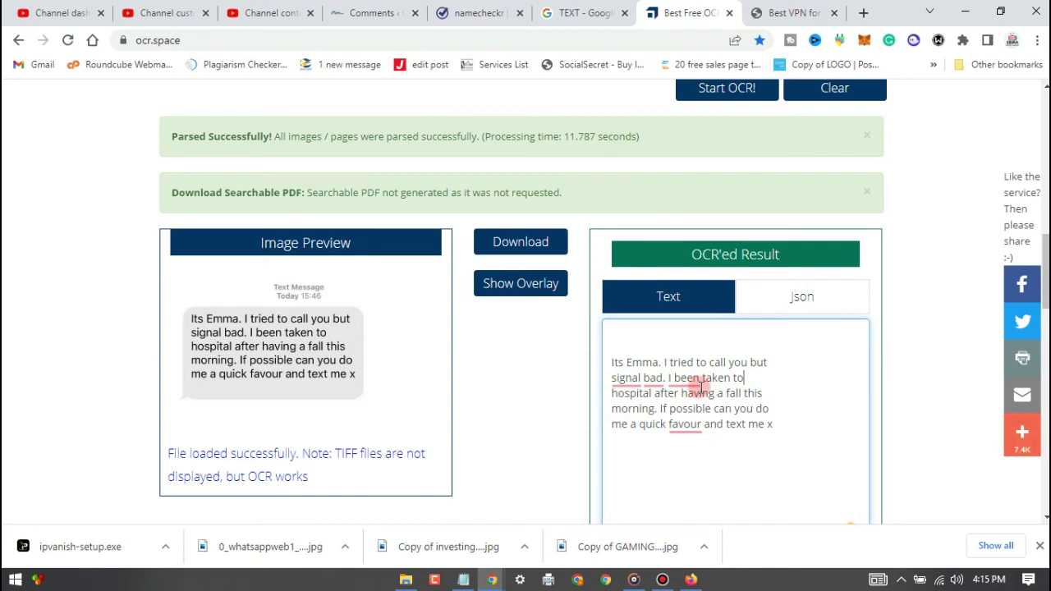
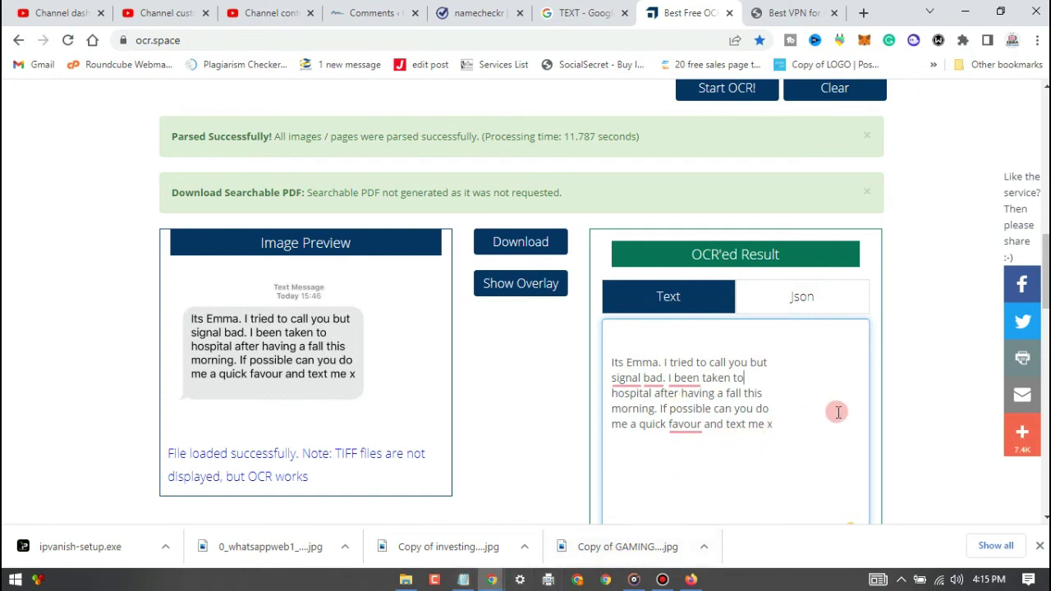
Step: Highlight the extracted OCR text, then bring Notepad forward and select its old note
{"action": "left_click_drag", "start_coordinate": [793, 424], "coordinate": [607, 359]}
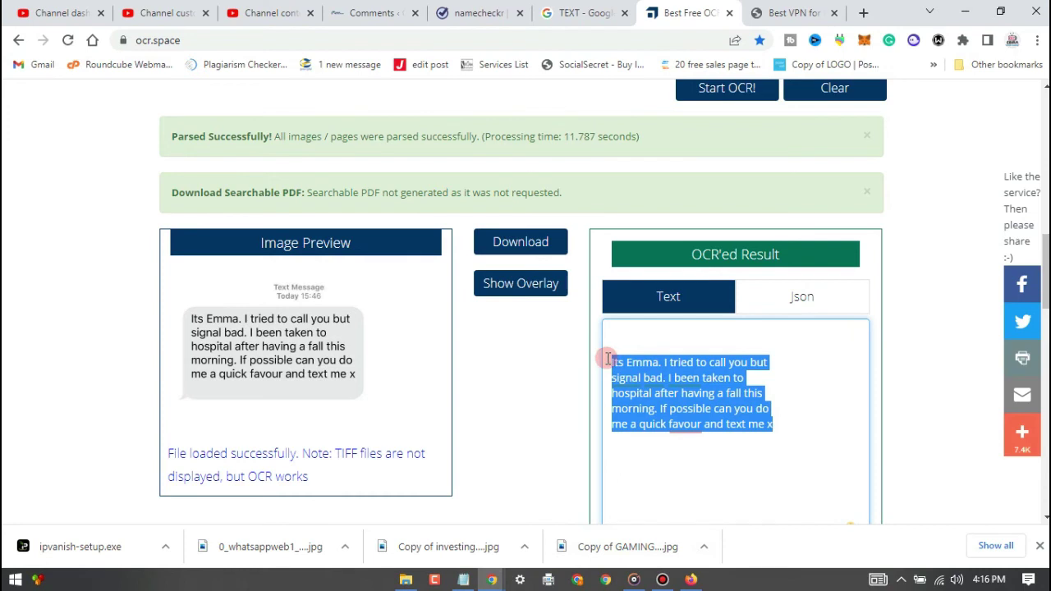
{"action": "left_click", "coordinate": [659, 468]}
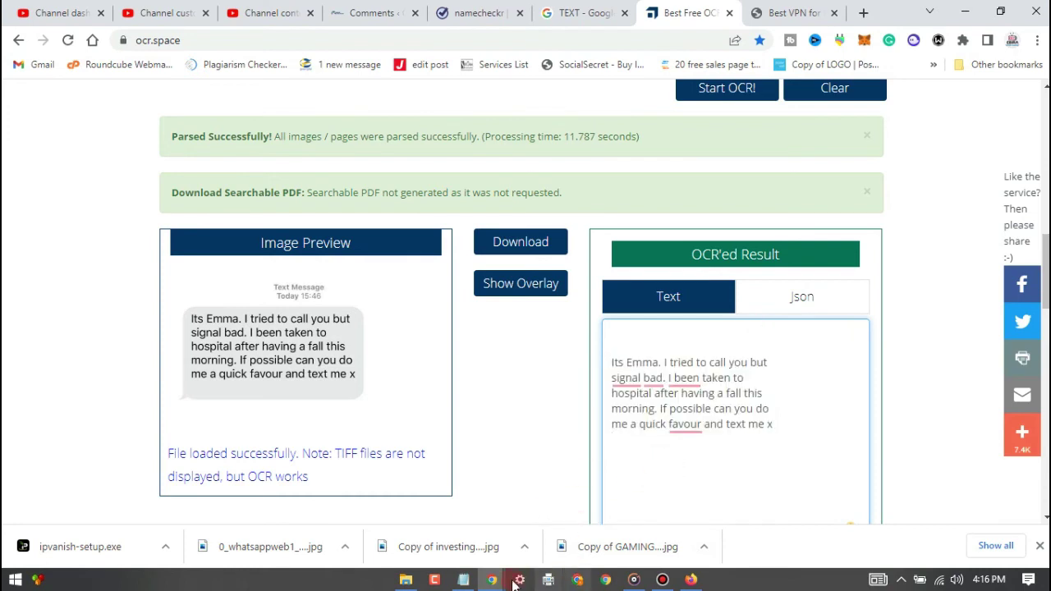
{"action": "mouse_move", "coordinate": [463, 579]}
{"action": "left_click", "coordinate": [505, 517]}
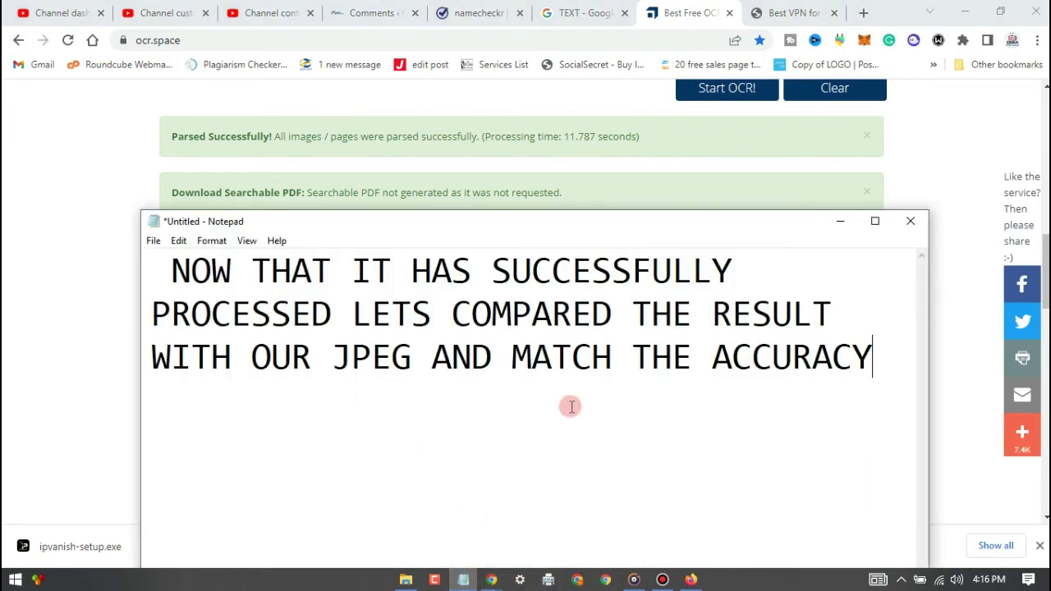
{"action": "key", "text": "ctrl+a"}
Step: Type 'AS YOU CAN SEE THAT WAS 100% ACCURATE..' and a line about copying the .TXT or .JSON file
{"action": "type", "text": "AS YO"}
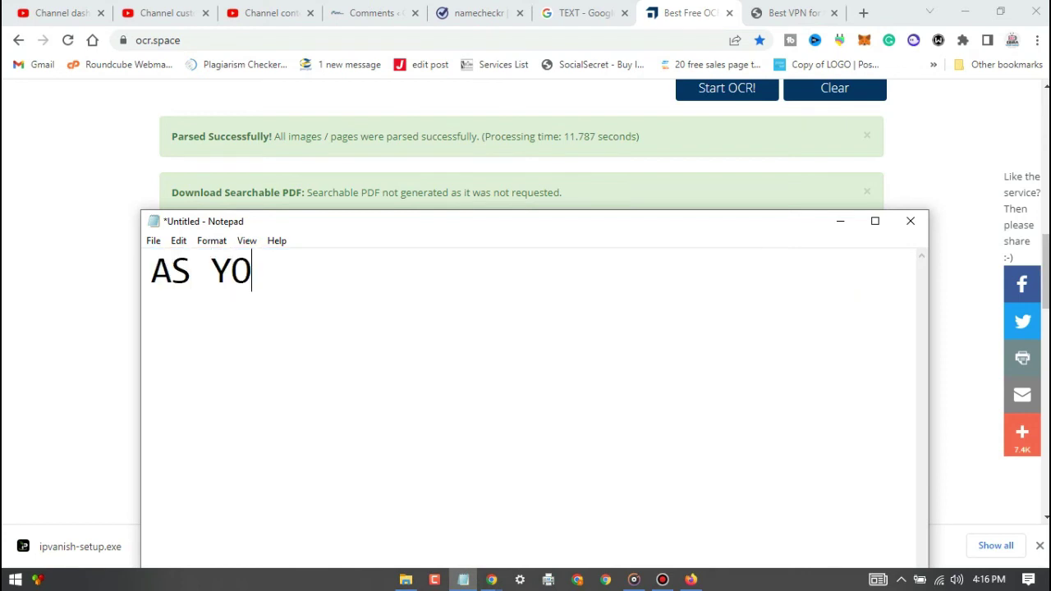
{"action": "type", "text": "U CAN"}
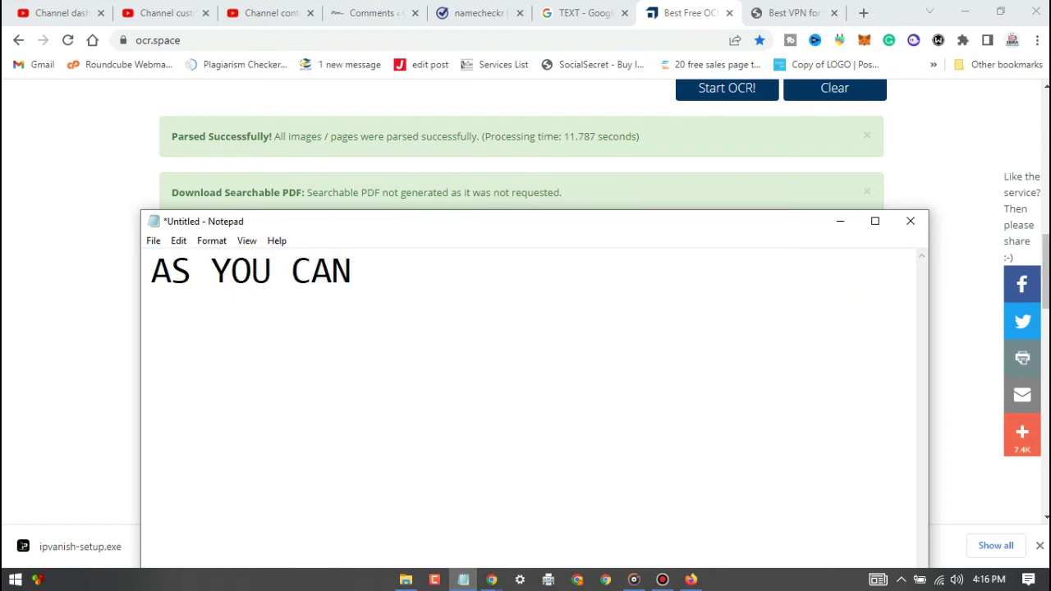
{"action": "type", "text": " SEE THAT W"}
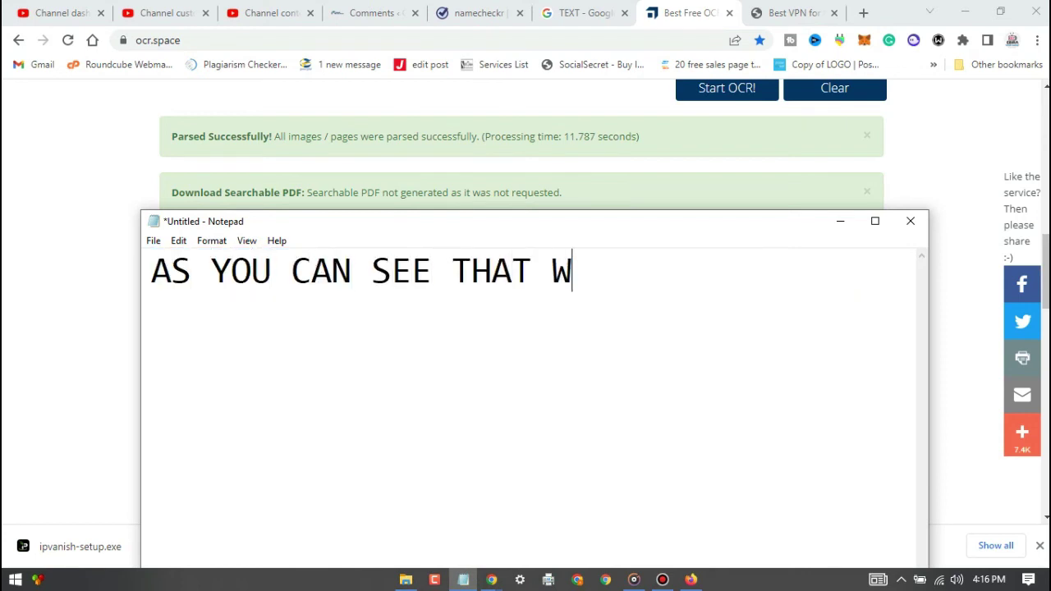
{"action": "type", "text": "AS 100"}
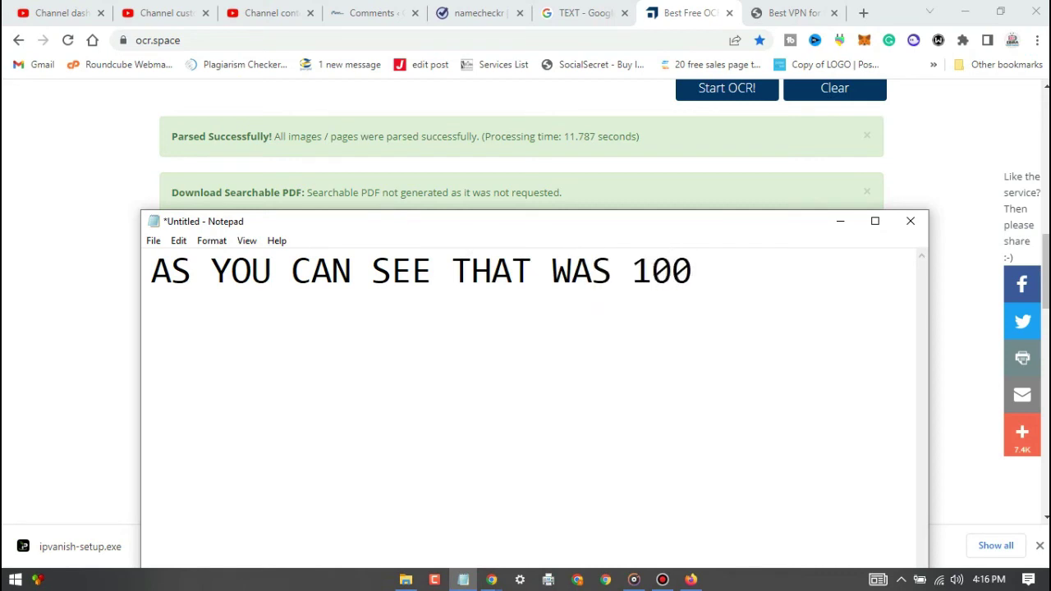
{"action": "type", "text": "% A"}
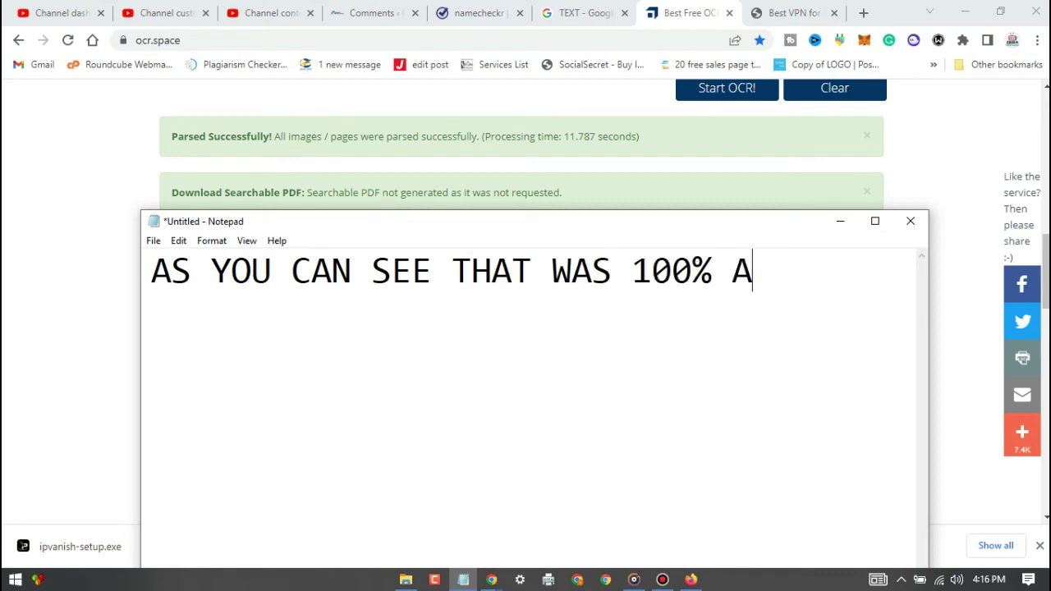
{"action": "type", "text": "CCURATE"}
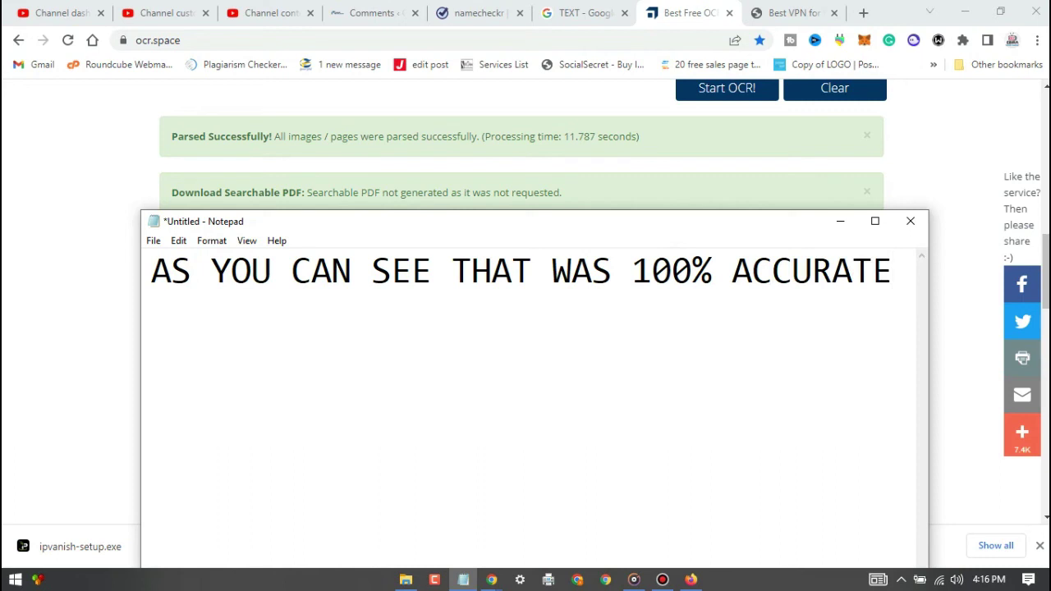
{"action": "type", "text": "....."}
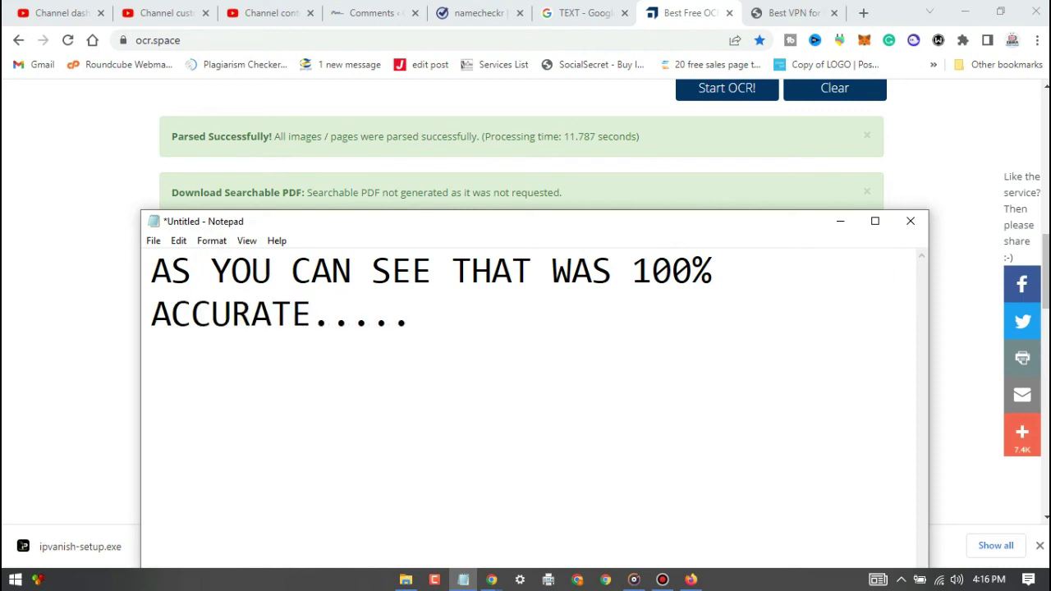
{"action": "key", "text": "Return"}
{"action": "type", "text": "YOU CAN S"}
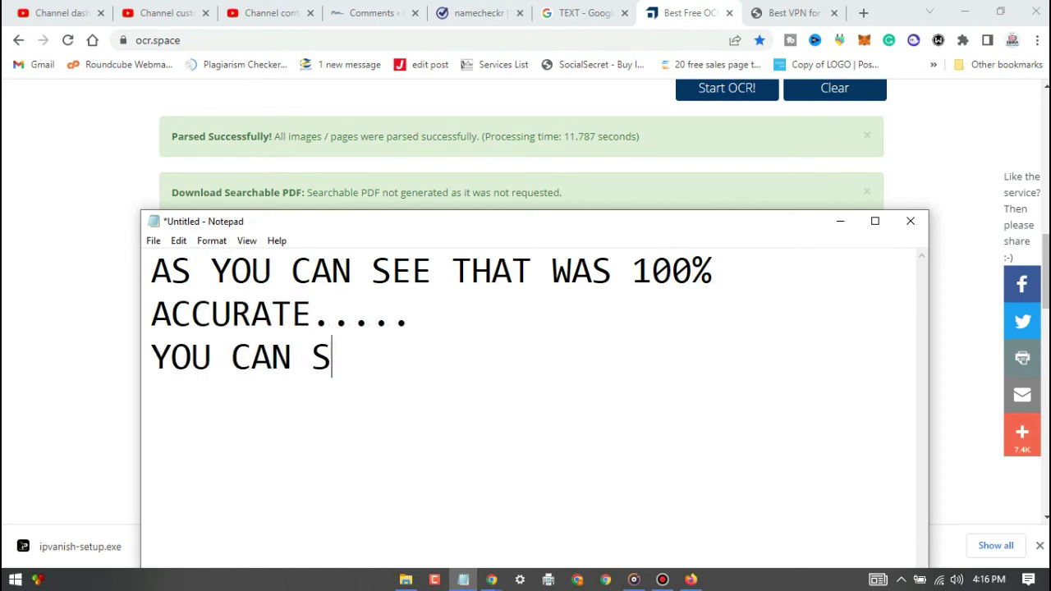
{"action": "key", "text": "BackSpace"}
{"action": "type", "text": "CHOOSE T"}
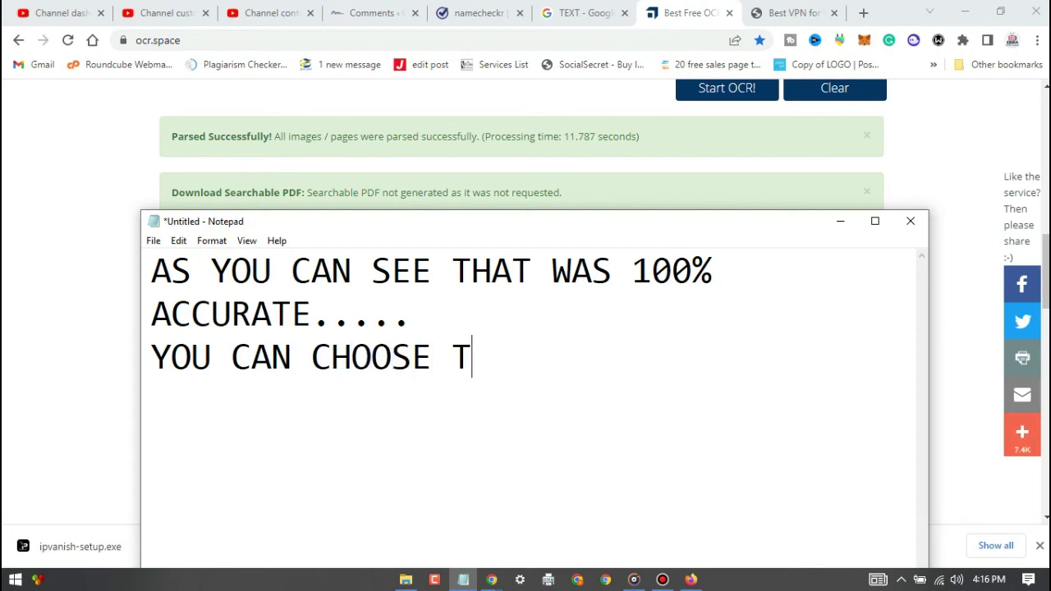
{"action": "type", "text": "O COPI"}
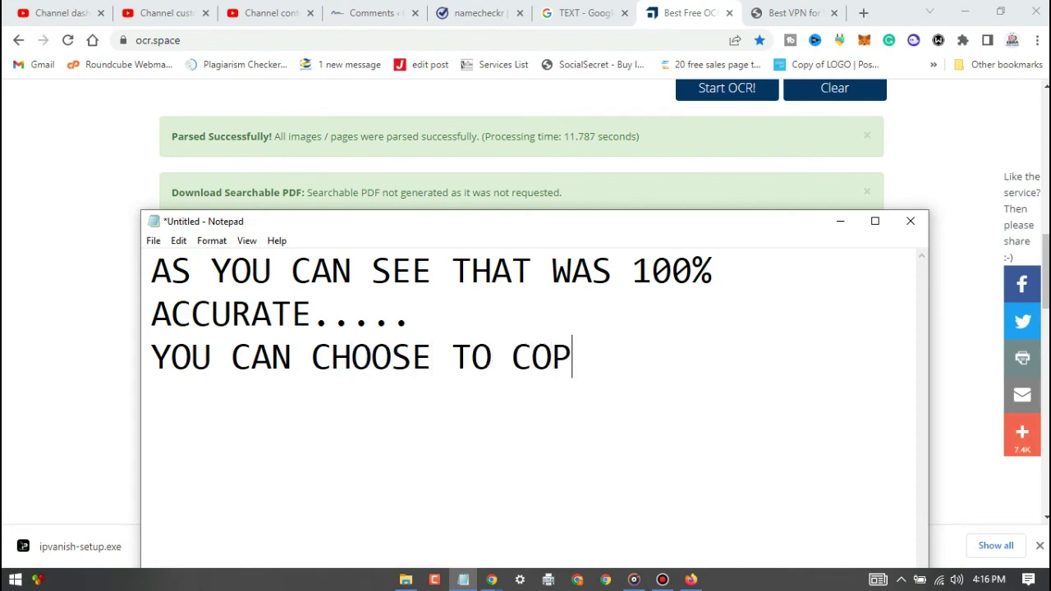
{"action": "type", "text": "ED THE"}
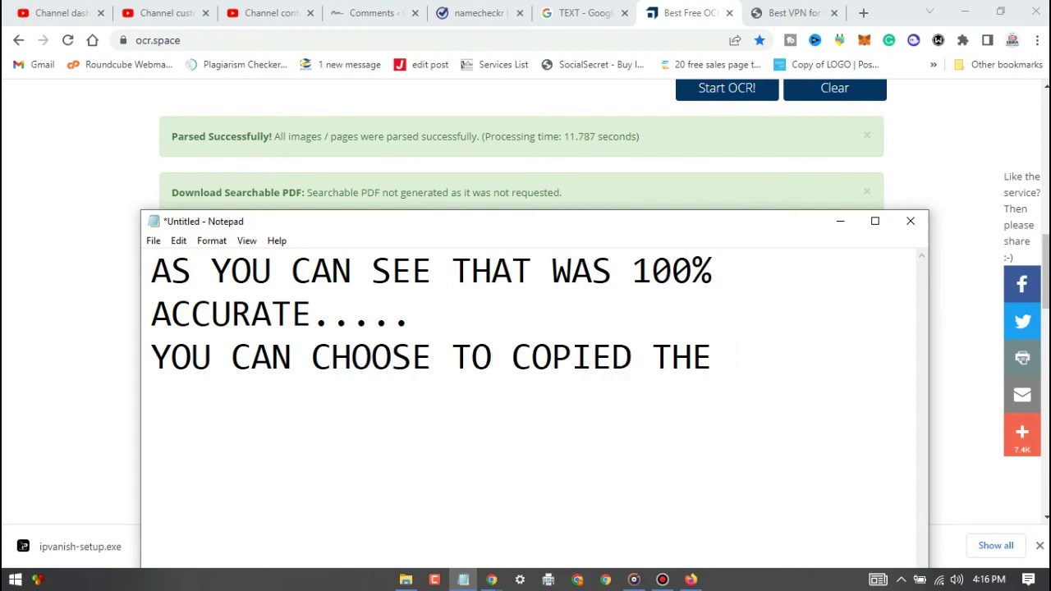
{"action": "type", "text": " .TXT"}
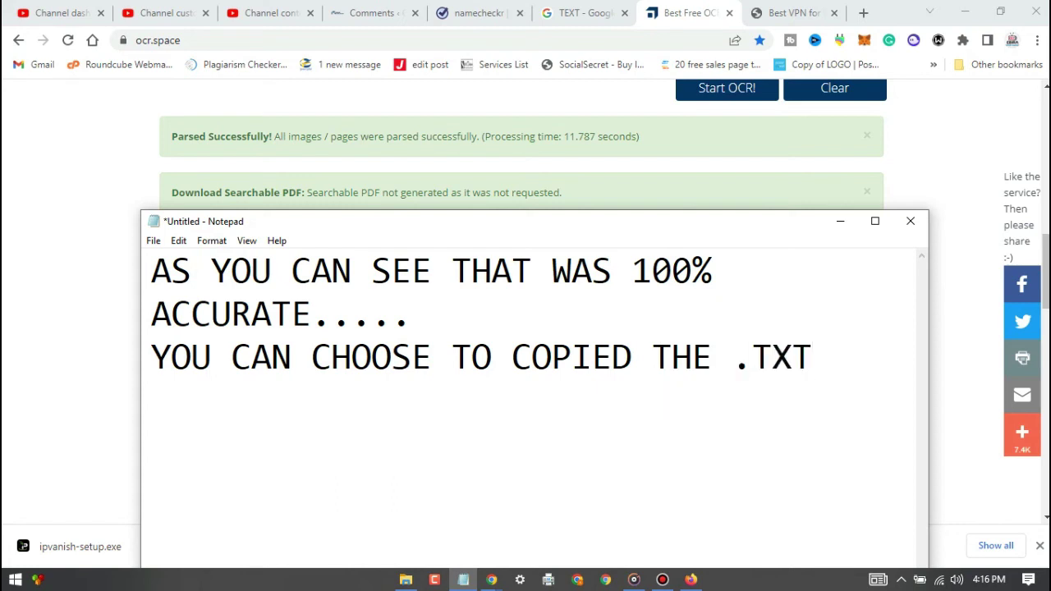
{"action": "type", "text": " OR ."}
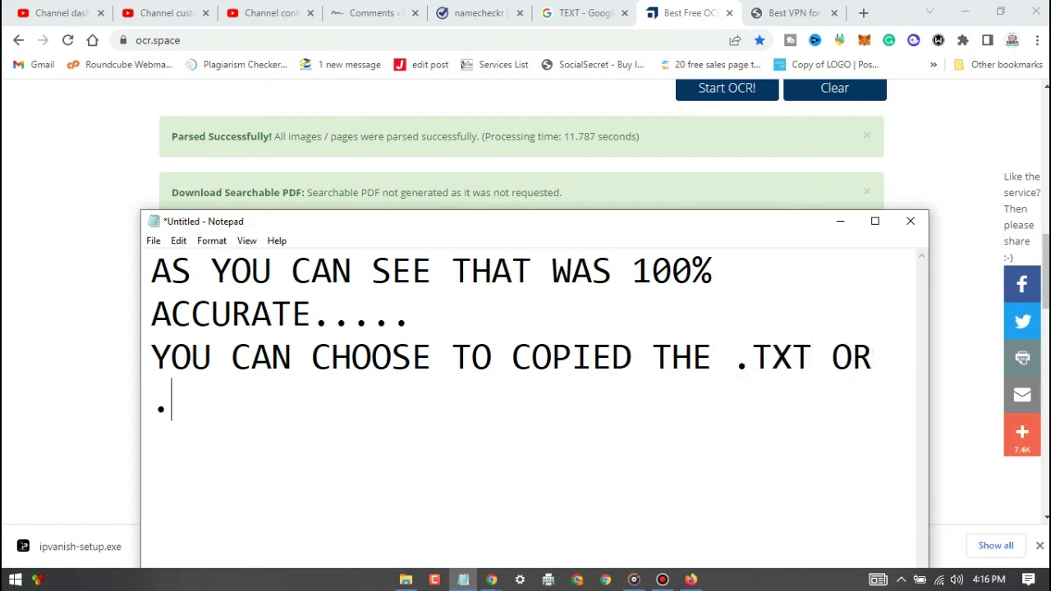
{"action": "type", "text": "JSON "}
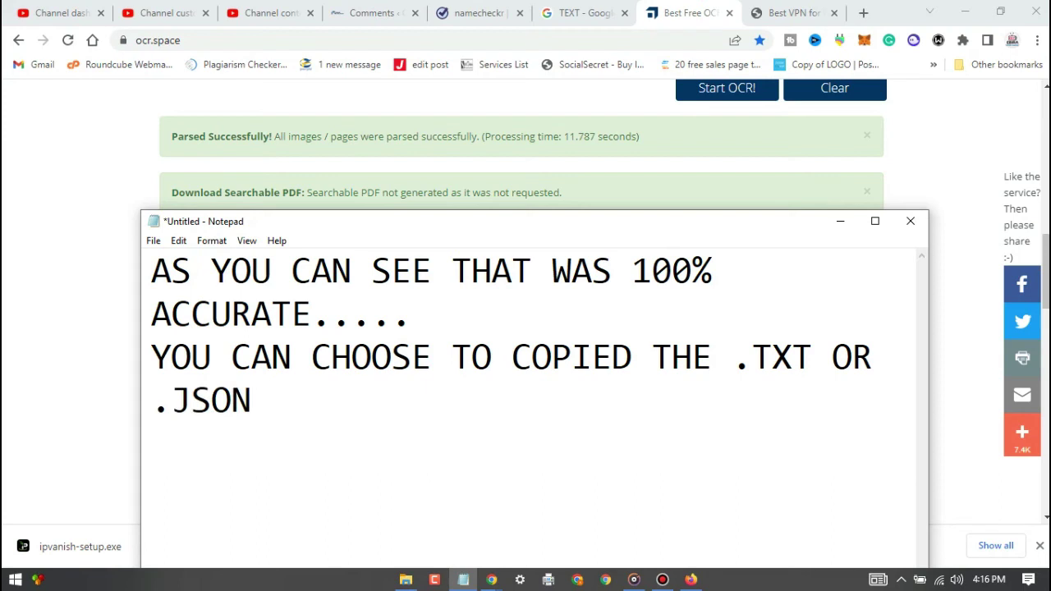
{"action": "type", "text": "FILE"}
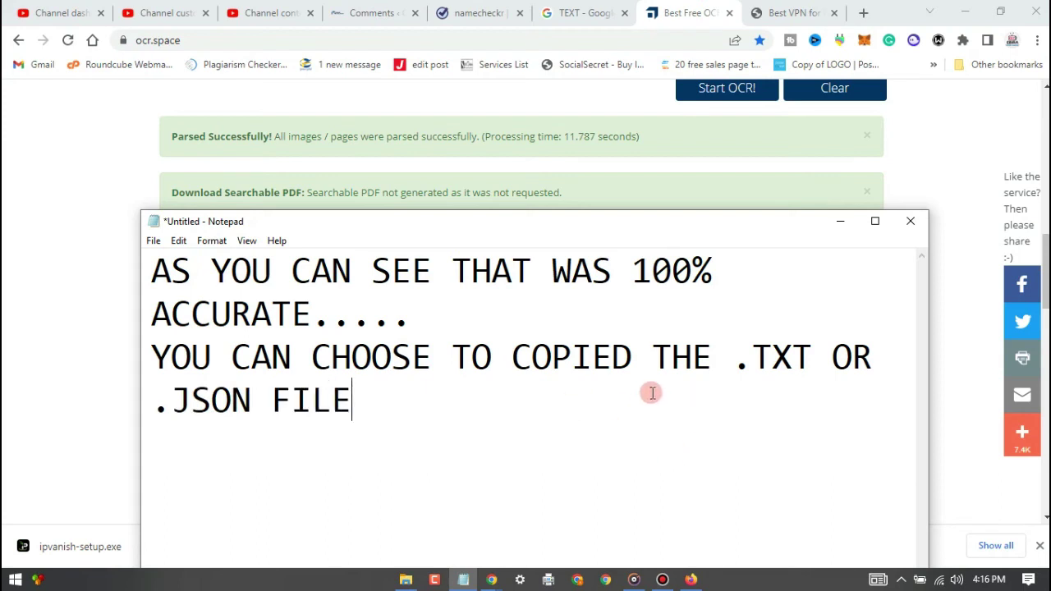
{"action": "left_click", "coordinate": [952, 328]}
{"action": "left_click", "coordinate": [791, 302]}
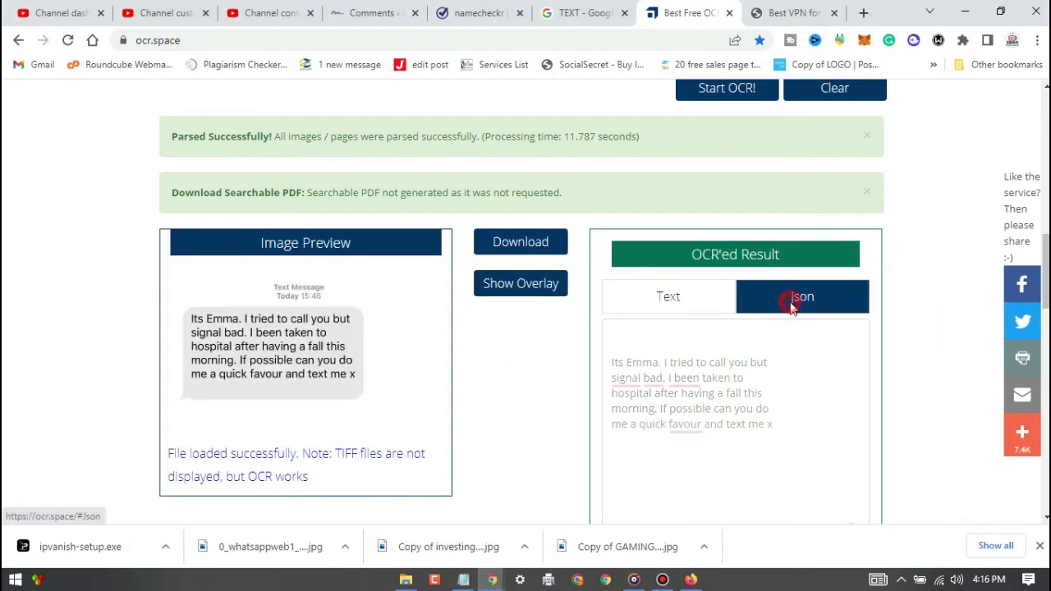
{"action": "left_click_drag", "start_coordinate": [864, 338], "coordinate": [861, 390]}
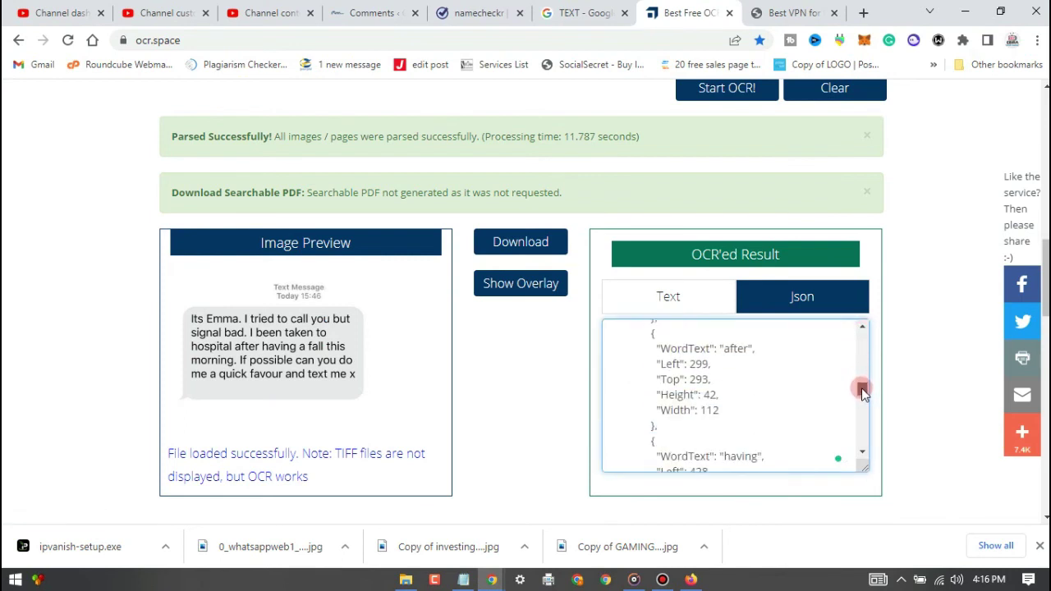
{"action": "mouse_move", "coordinate": [861, 466]}
{"action": "left_mouse_down"}
{"action": "mouse_move", "coordinate": [872, 559]}
{"action": "mouse_move", "coordinate": [865, 497]}
{"action": "left_mouse_up"}
{"action": "left_click", "coordinate": [648, 310]}
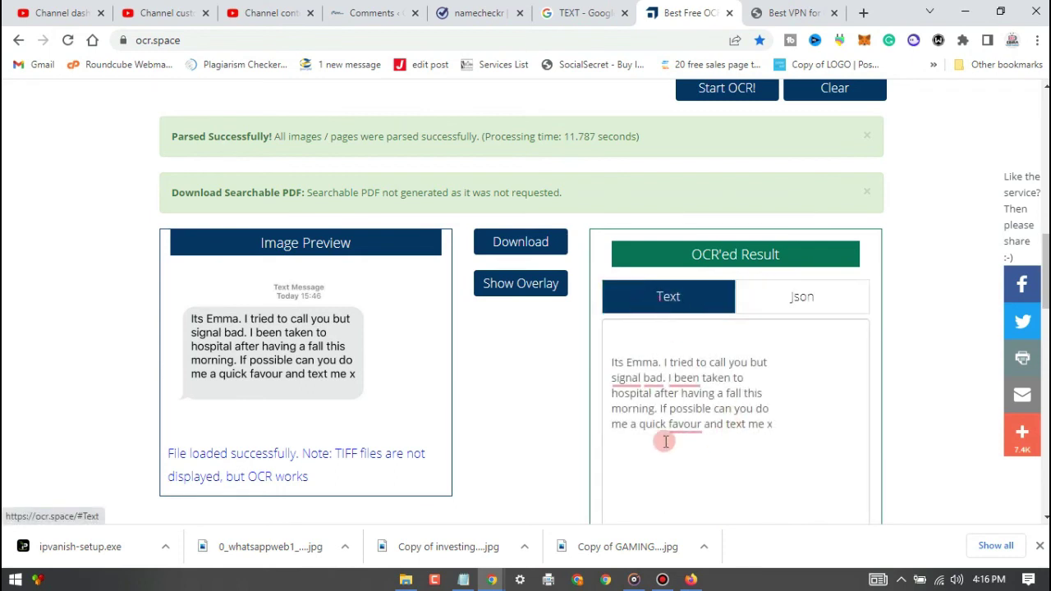
Step: Replace the Notepad note with 'THANKS SO MUCH FOR WATCHING...', saying it helps students carry out research work
{"action": "left_click", "coordinate": [462, 580]}
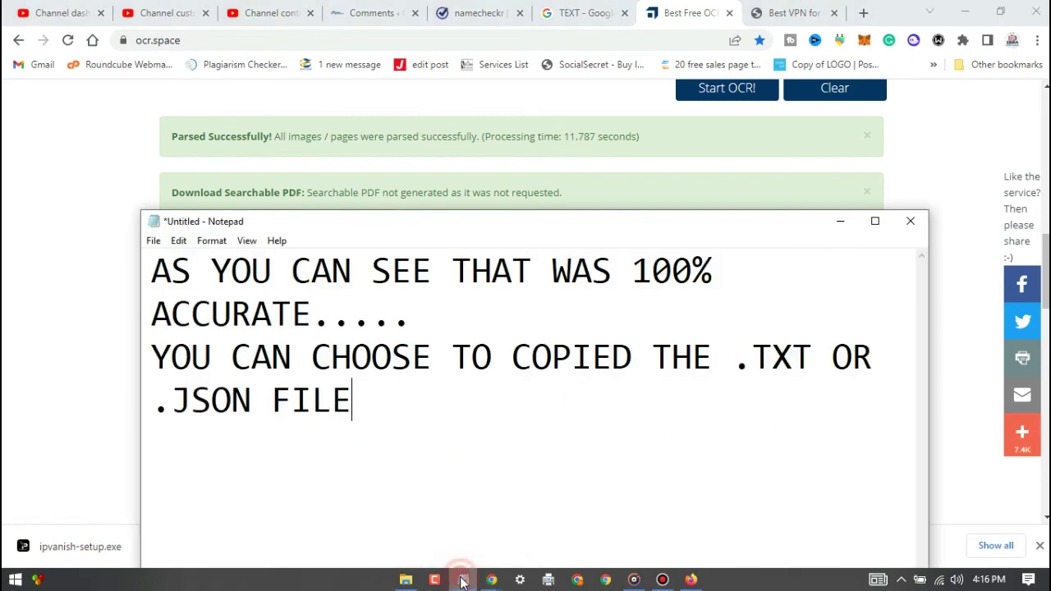
{"action": "key", "text": "ctrl+a"}
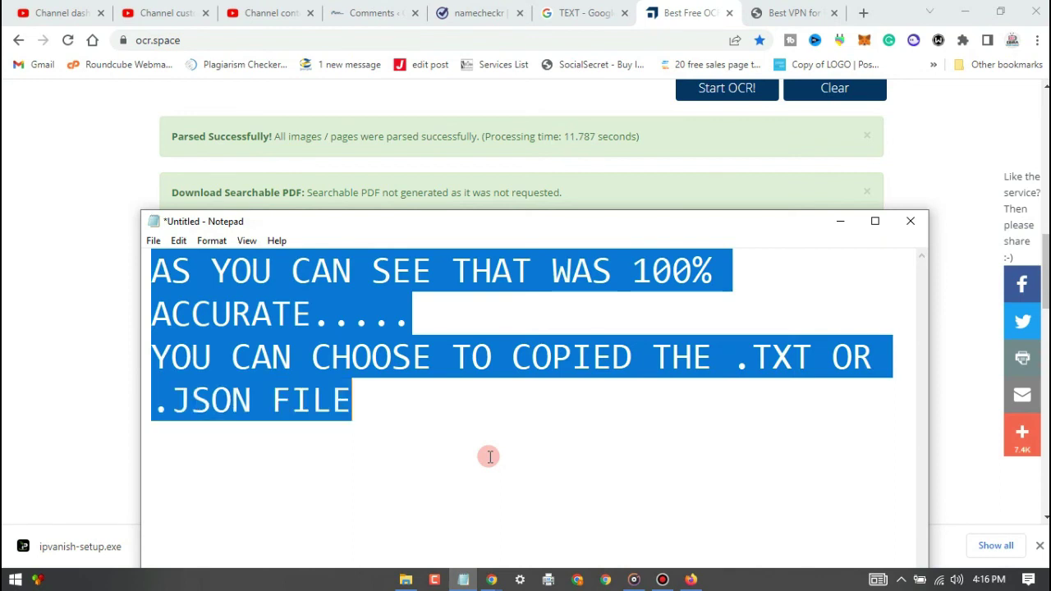
{"action": "type", "text": "T"}
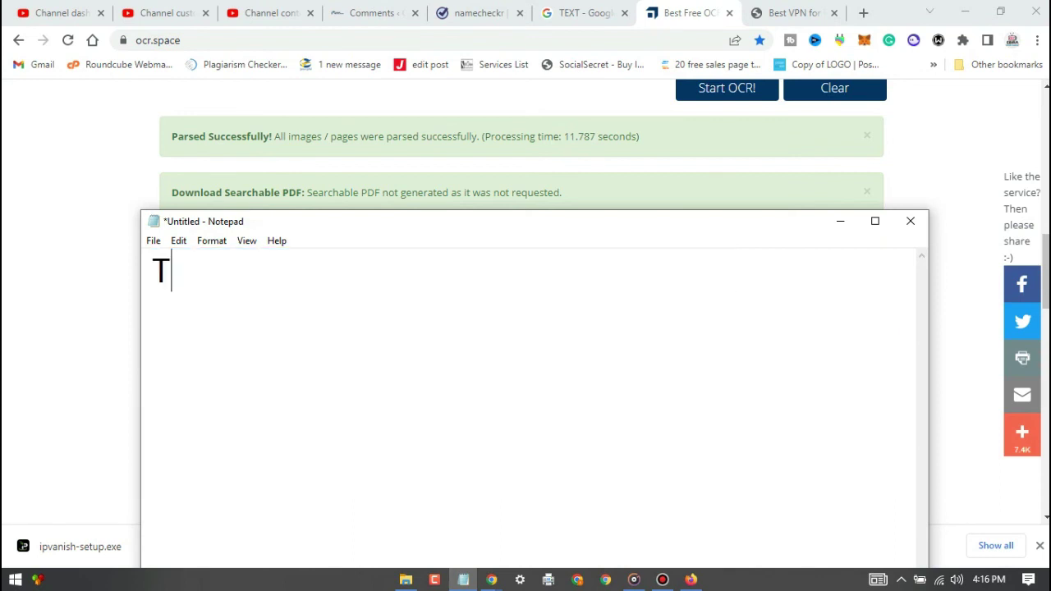
{"action": "type", "text": "HANKS S"}
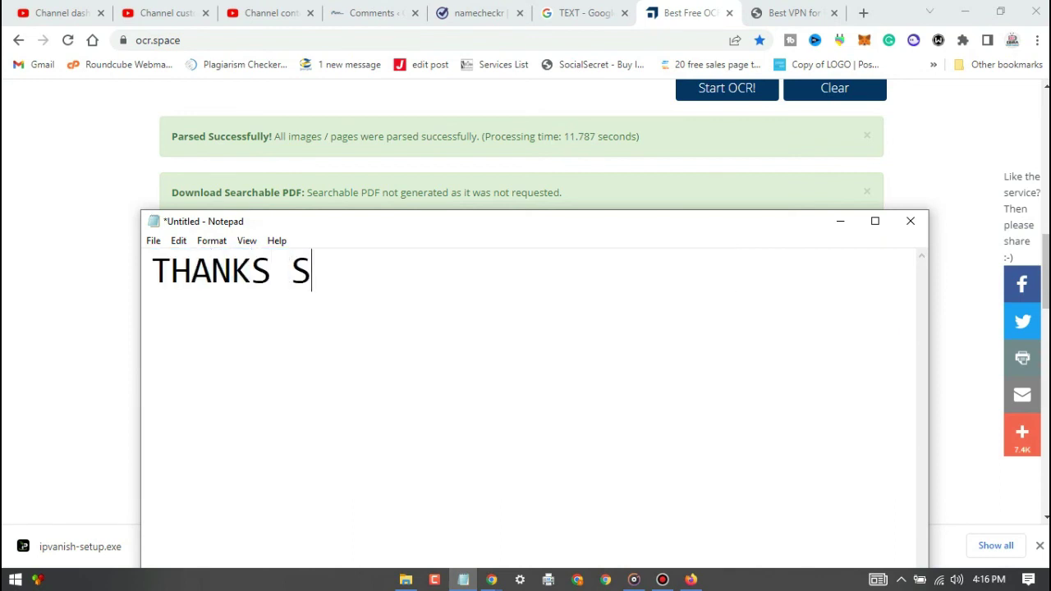
{"action": "type", "text": "O MUCH FOR "}
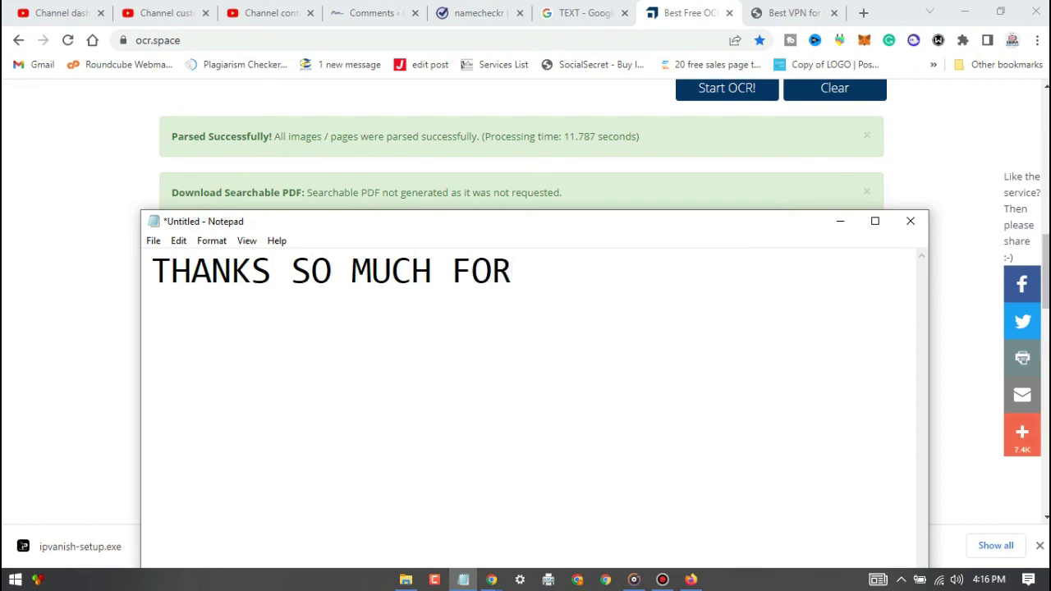
{"action": "type", "text": "WATCHING"}
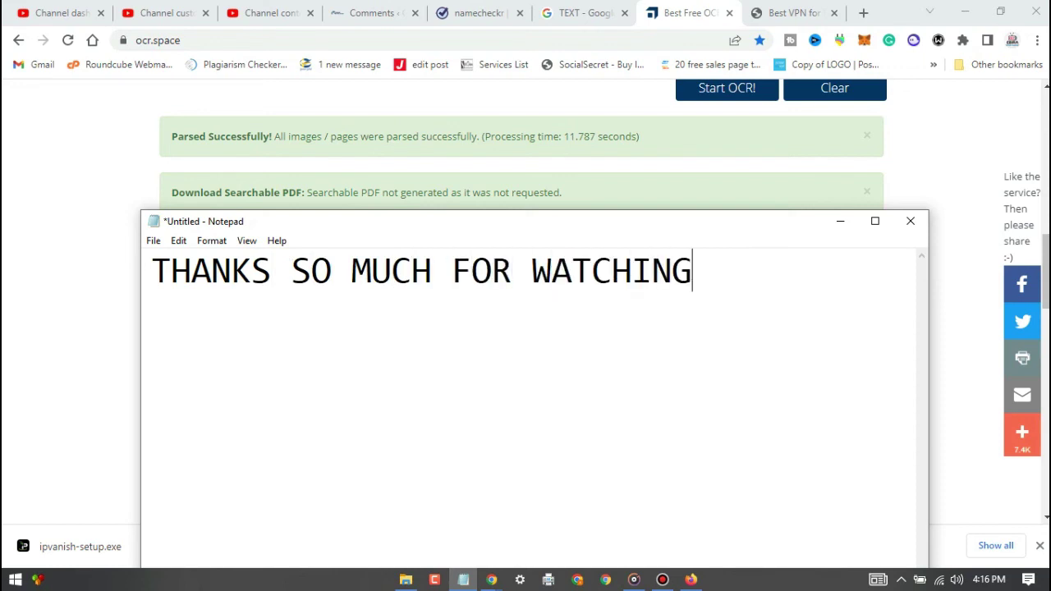
{"action": "type", "text": ".............."}
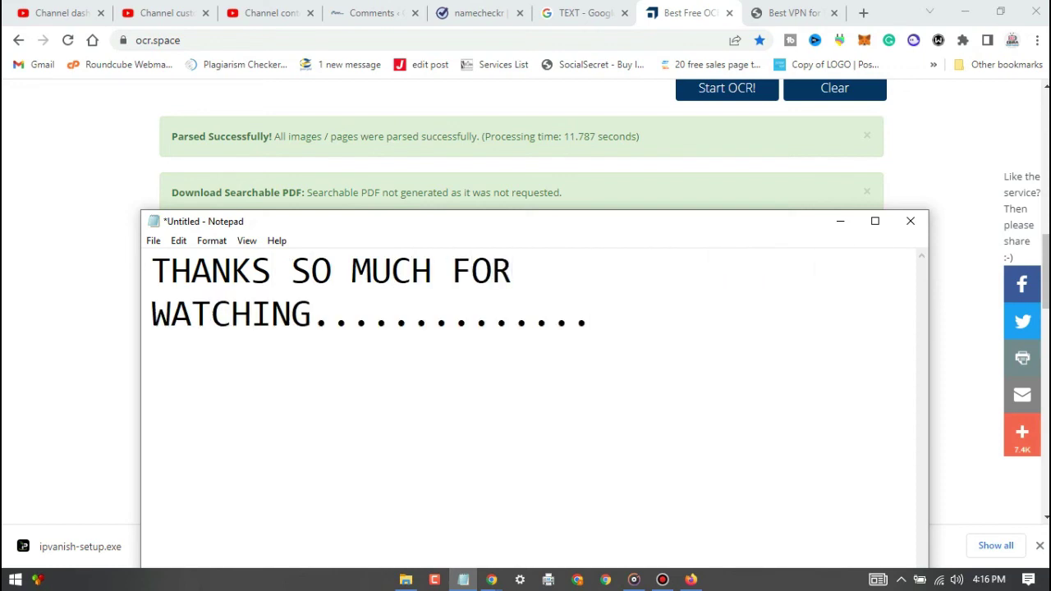
{"action": "type", "text": "THIS W"}
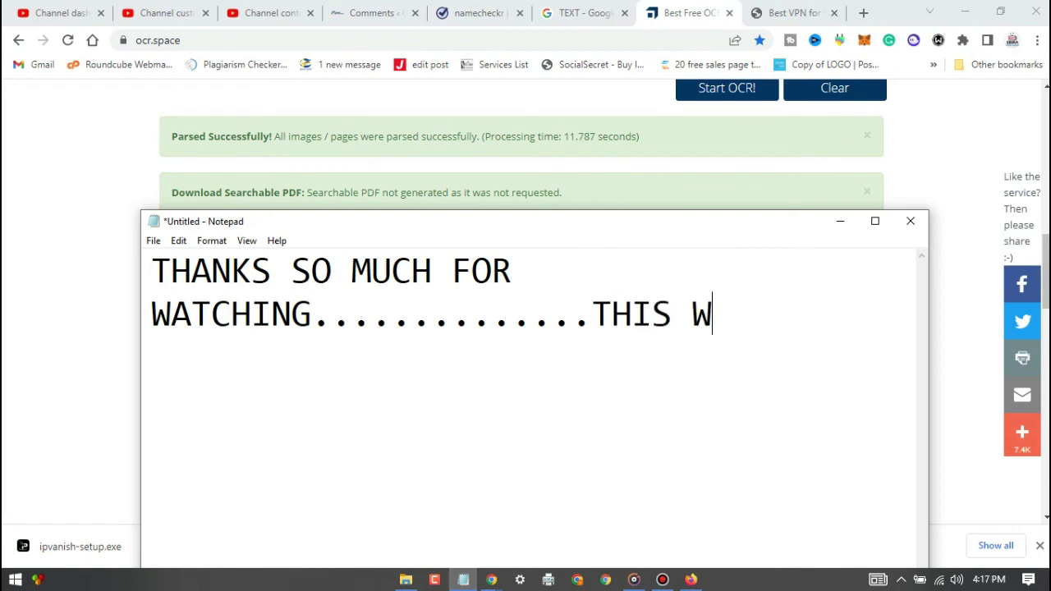
{"action": "type", "text": "ILL BENEF"}
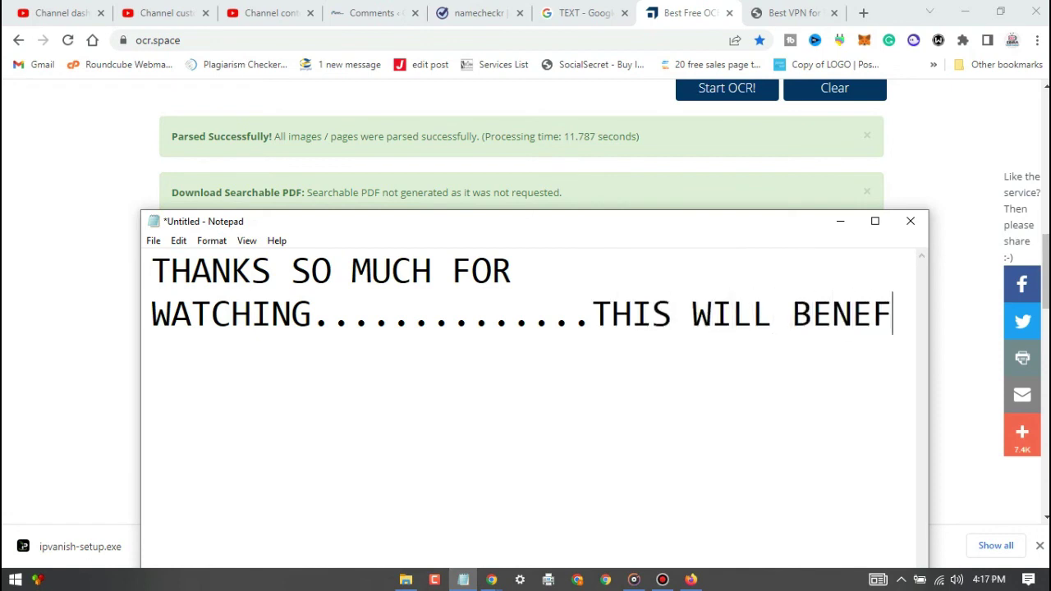
{"action": "type", "text": "IT MO"}
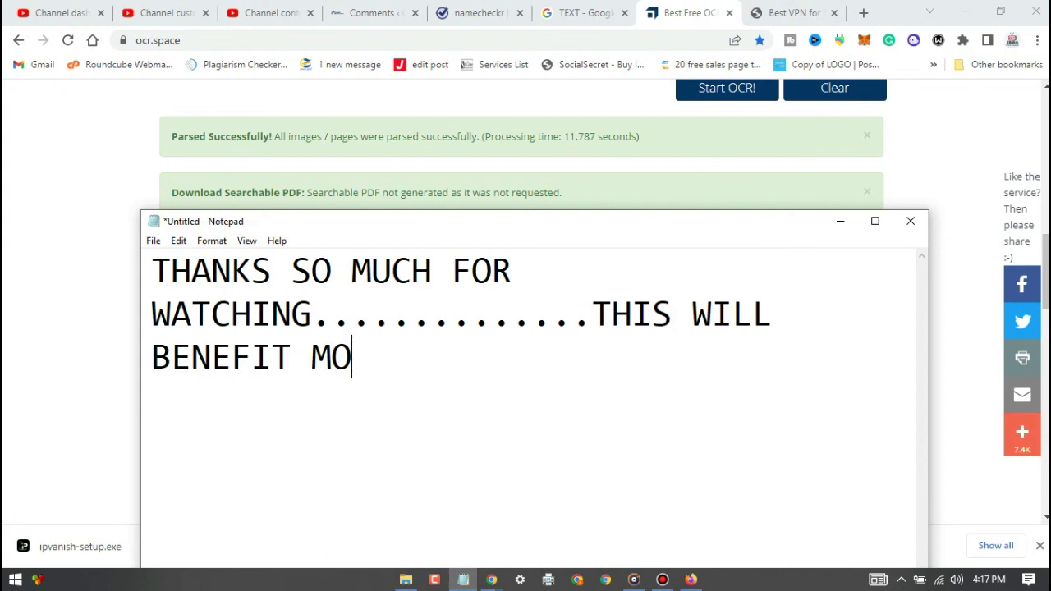
{"action": "type", "text": "STLY S"}
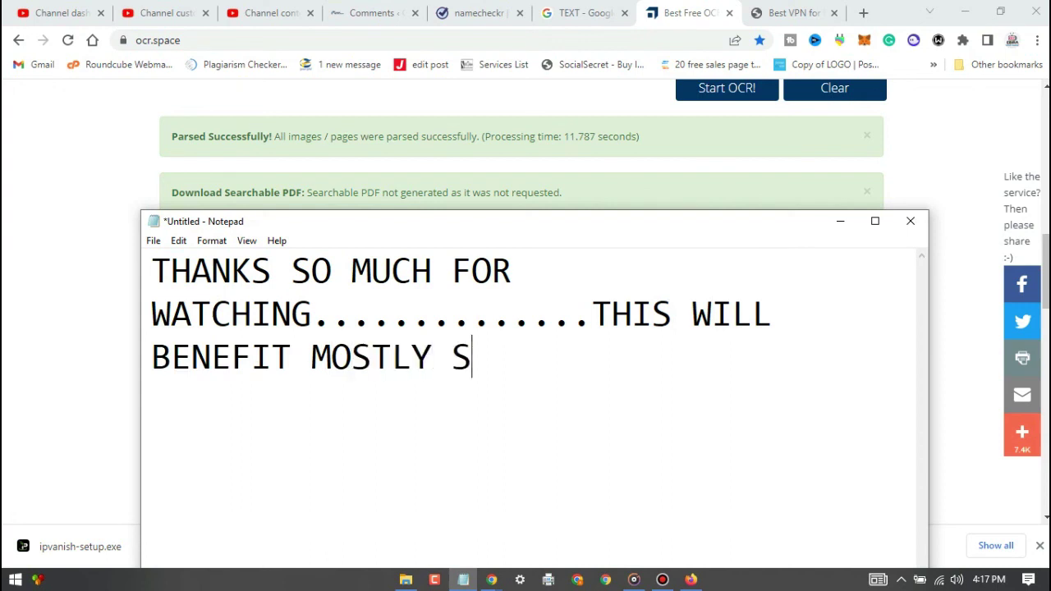
{"action": "type", "text": "TUDEN"}
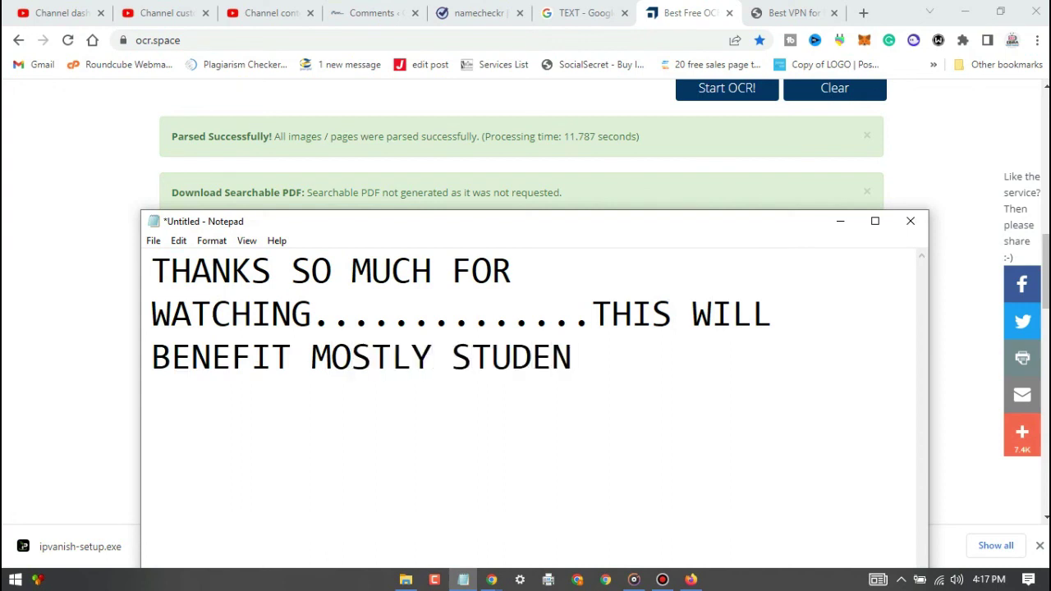
{"action": "type", "text": "TS W"}
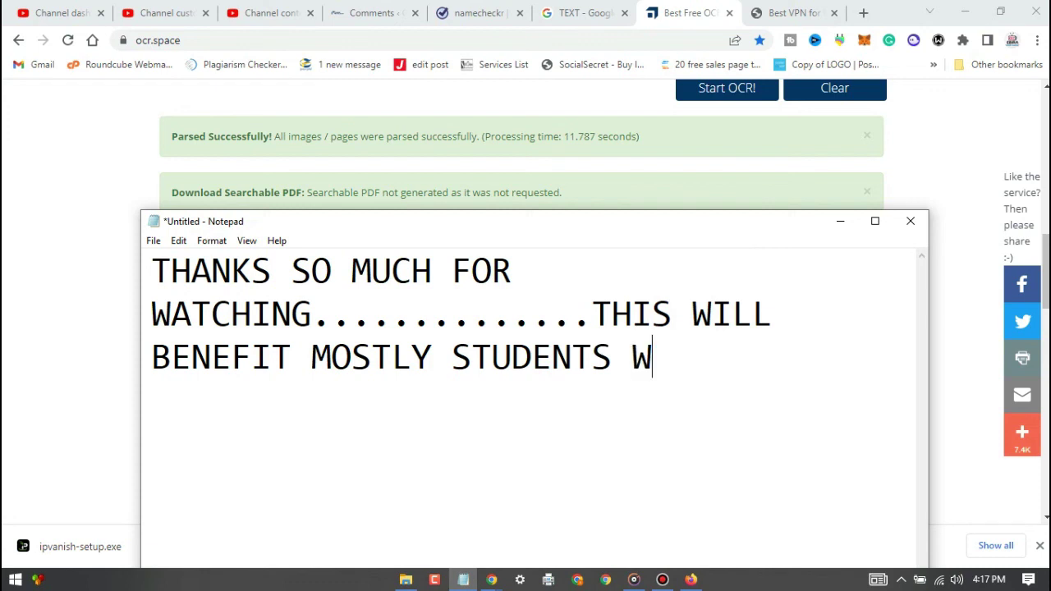
{"action": "type", "text": "ORKING ON "}
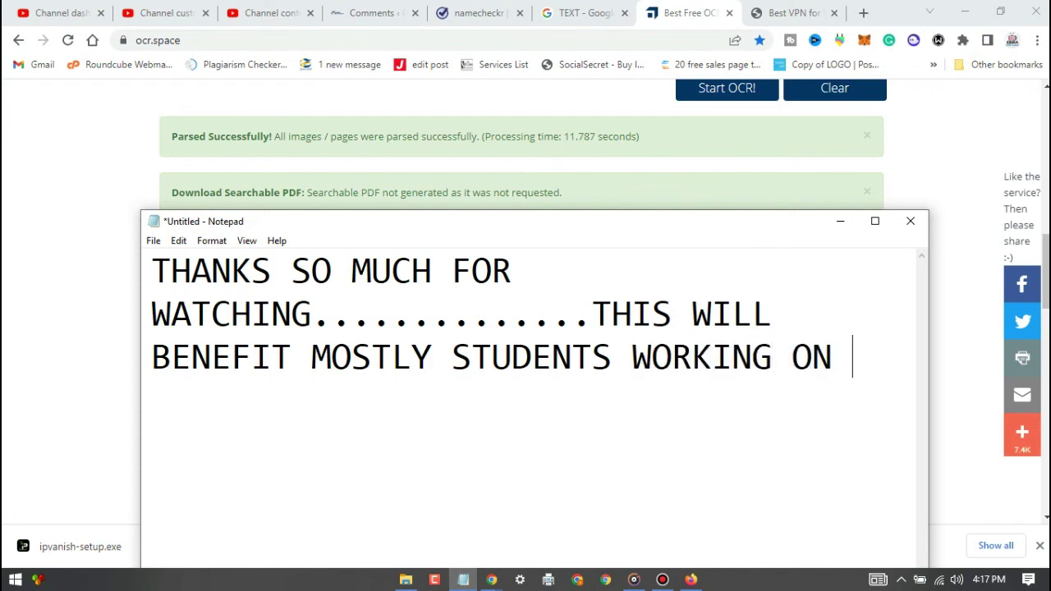
{"action": "type", "text": "PROJE"}
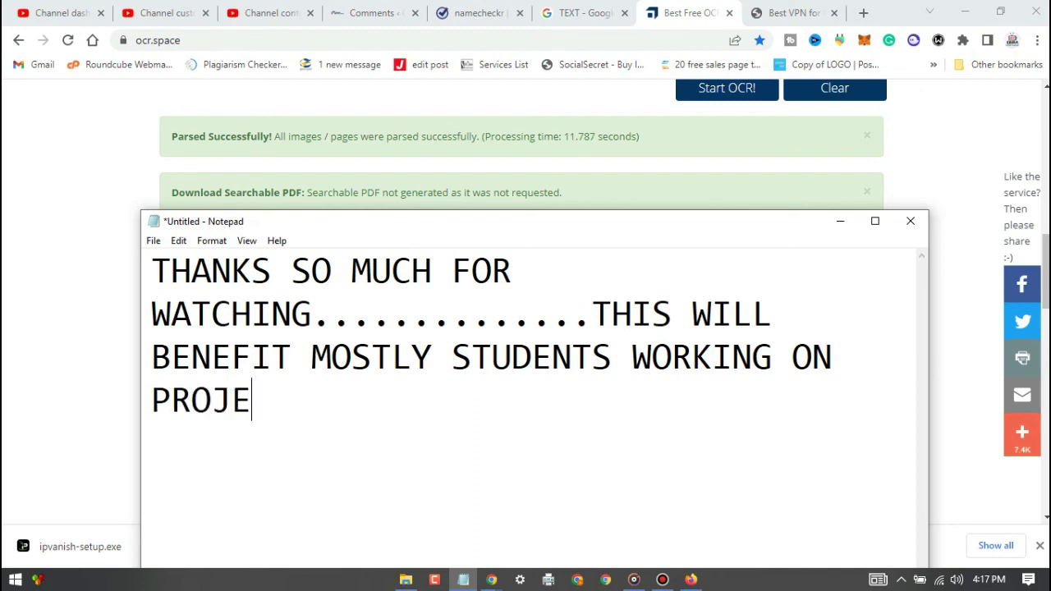
{"action": "type", "text": "CT WORK.......I"}
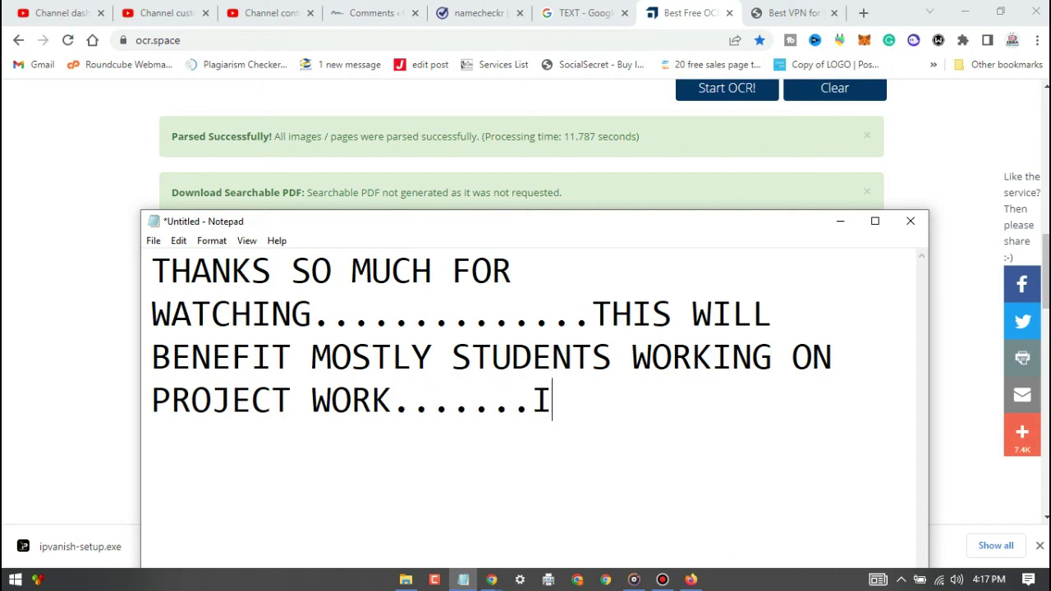
{"action": "type", "text": "T WILL MAKE "}
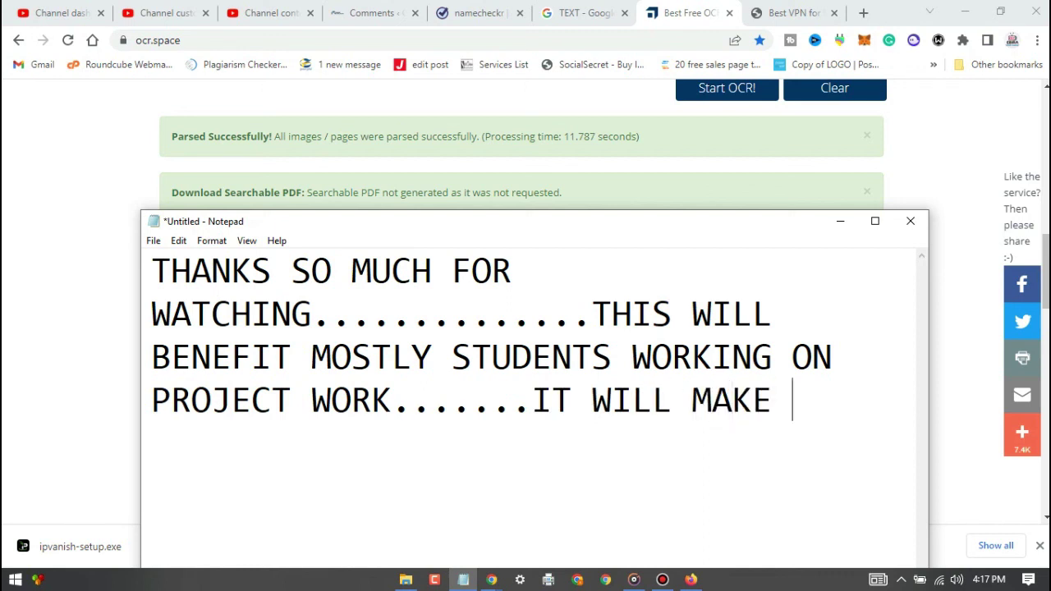
{"action": "type", "text": "IT EASY F"}
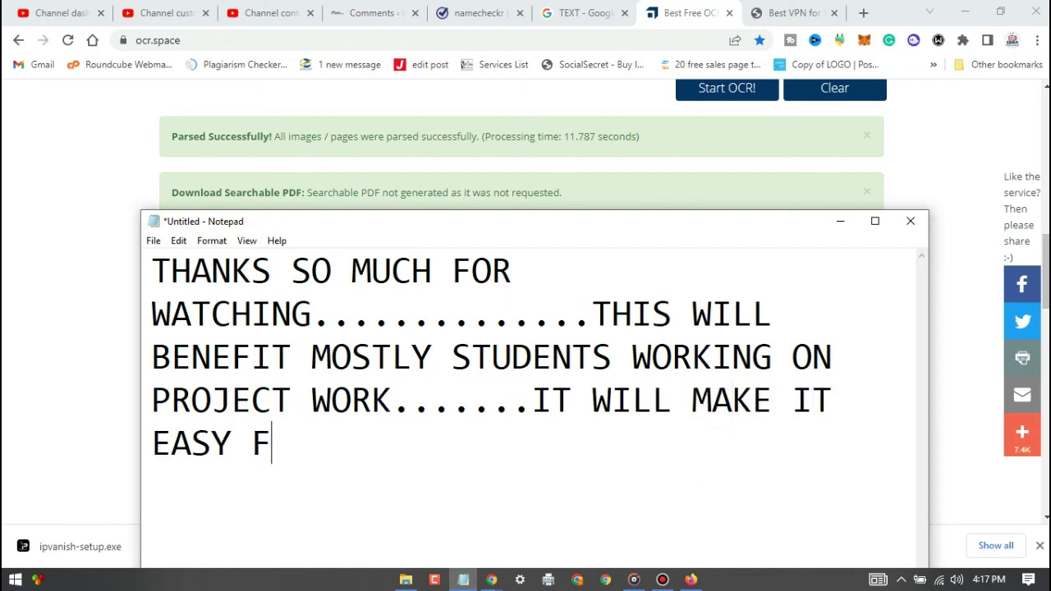
{"action": "type", "text": "OR THEM TO C"}
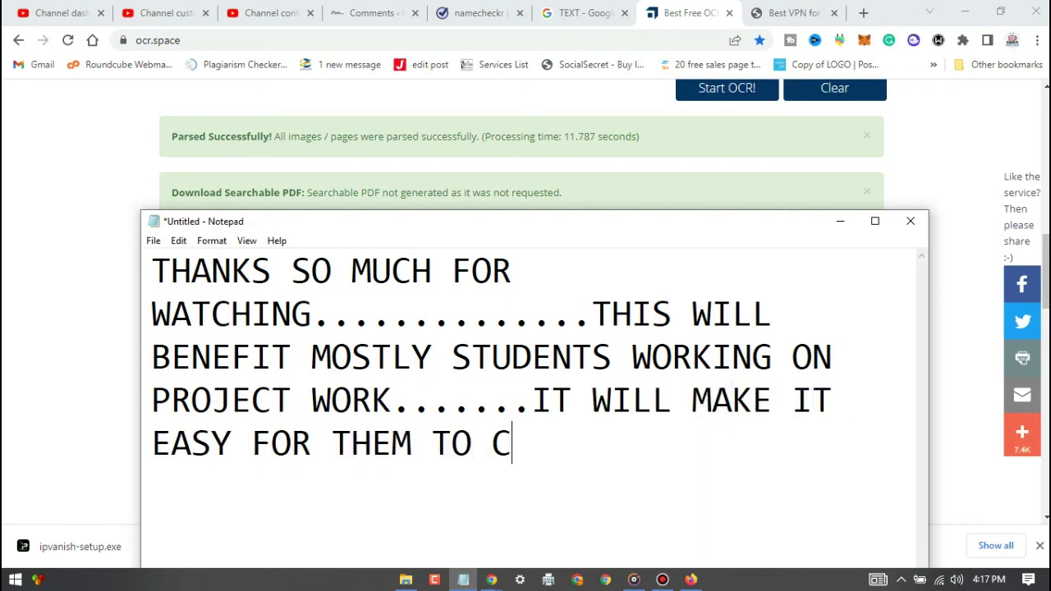
{"action": "type", "text": "ARY="}
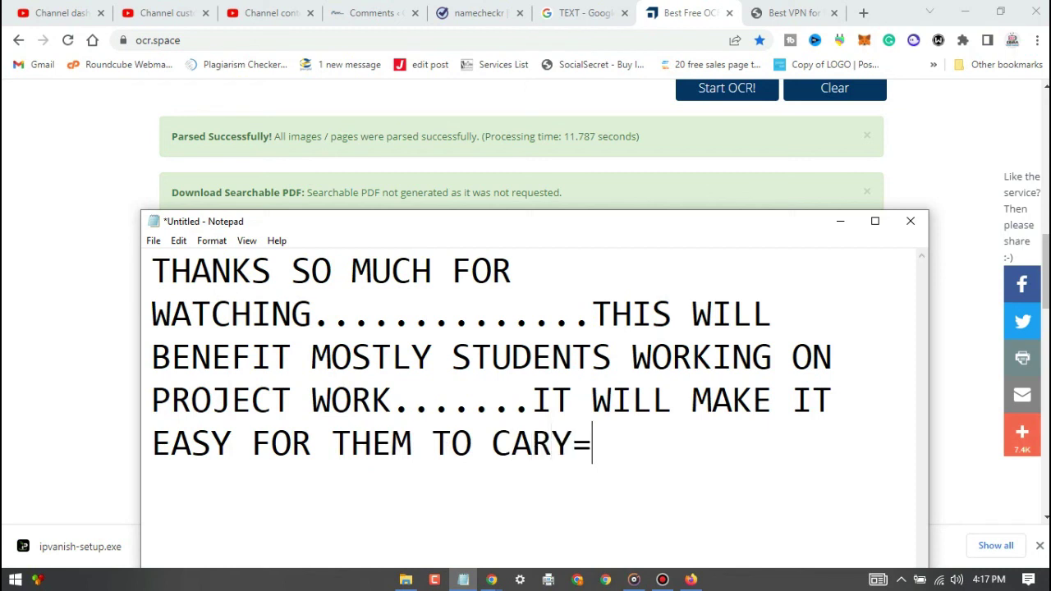
{"action": "key", "text": "BackSpace"}
{"action": "key", "text": "BackSpace"}
{"action": "type", "text": "RY OU"}
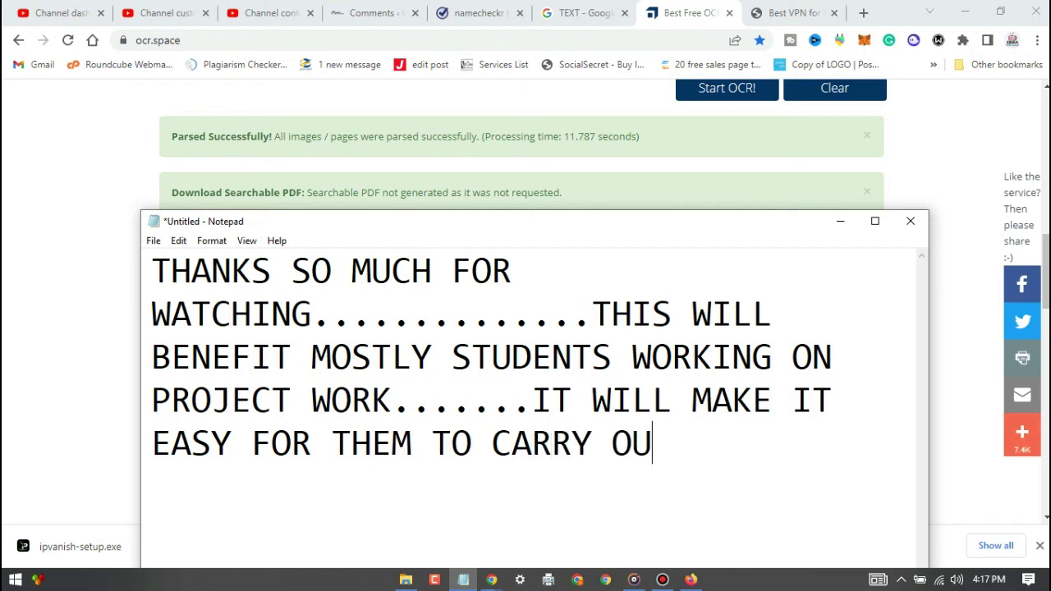
{"action": "type", "text": "T THERE "}
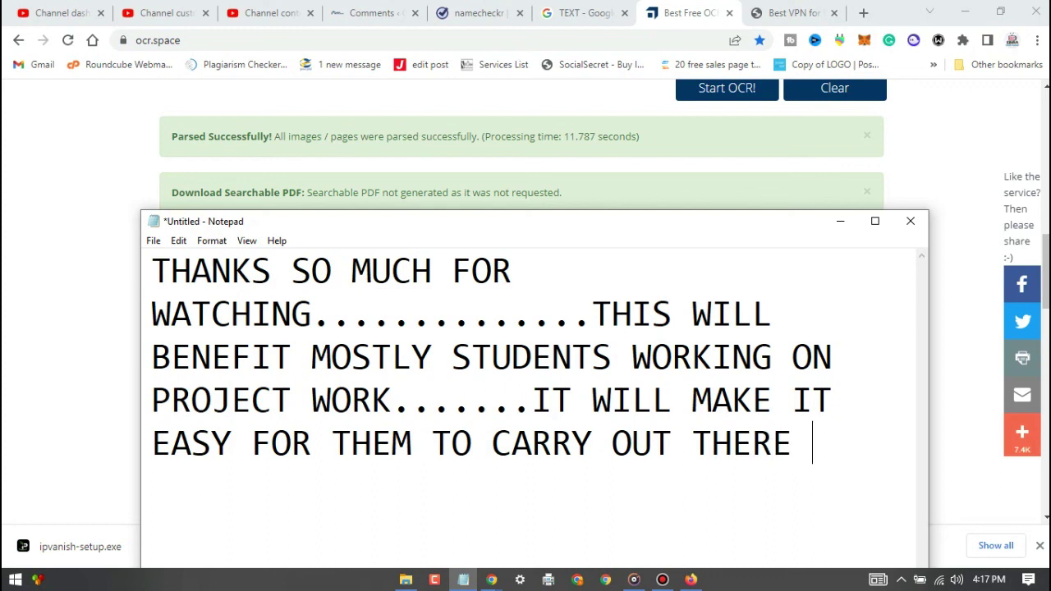
{"action": "type", "text": "RE"}
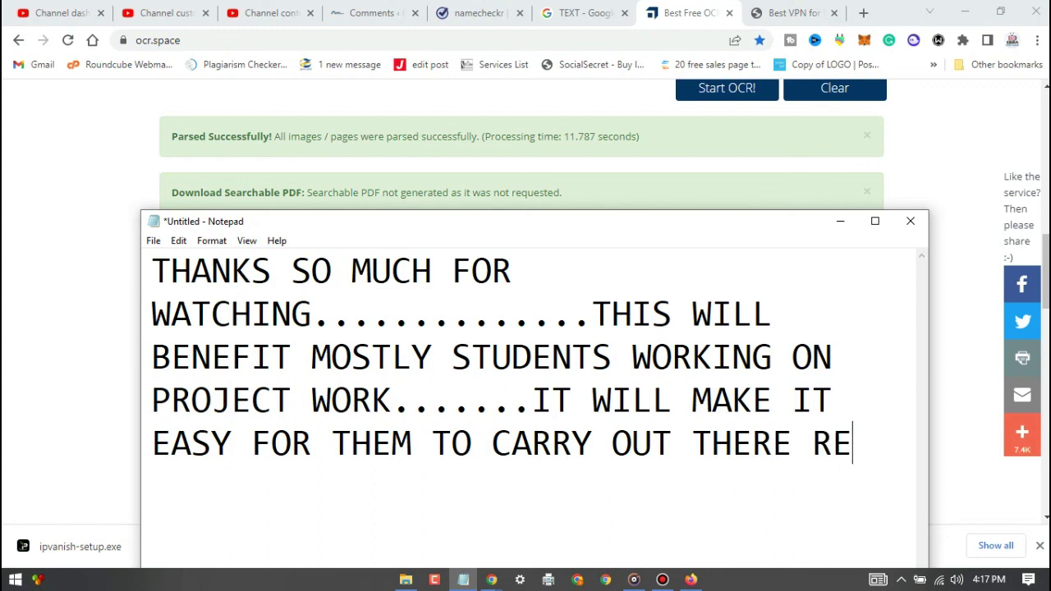
{"action": "type", "text": "SEARCH "}
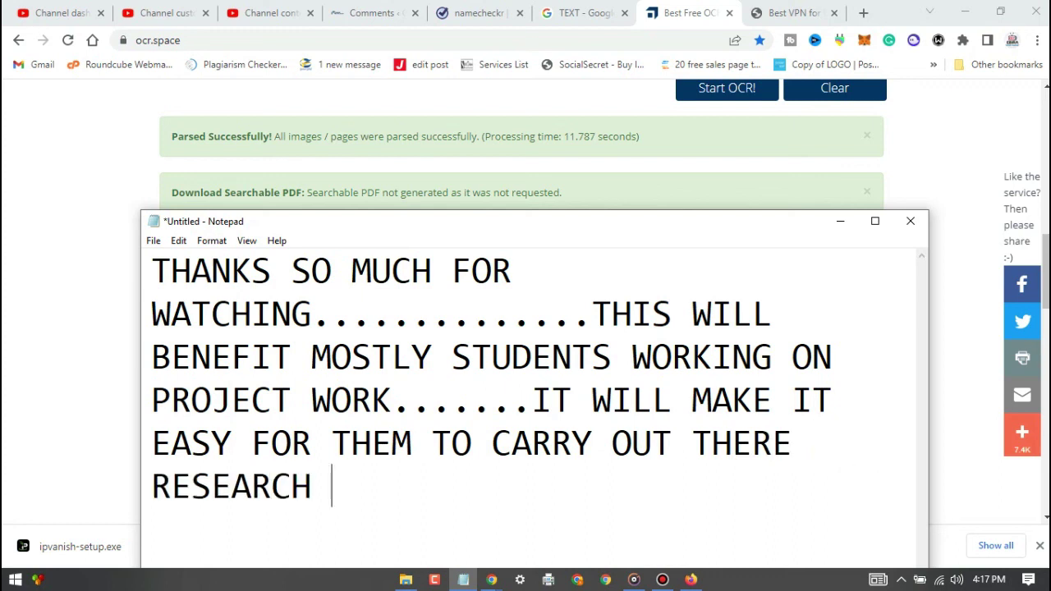
{"action": "type", "text": "W"}
{"action": "type", "text": "ORK A"}
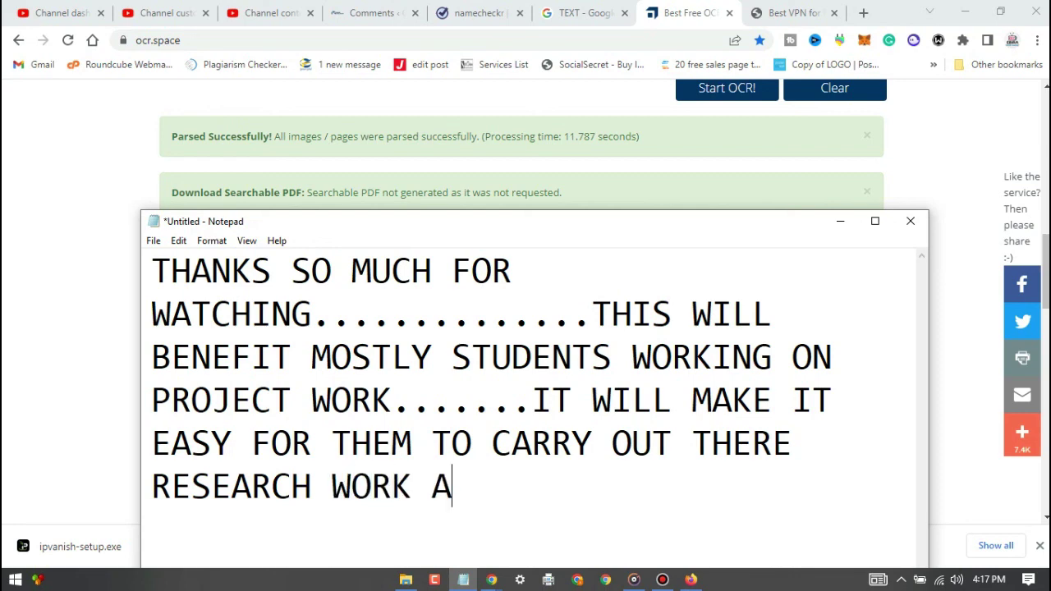
{"action": "type", "text": "ND RES"}
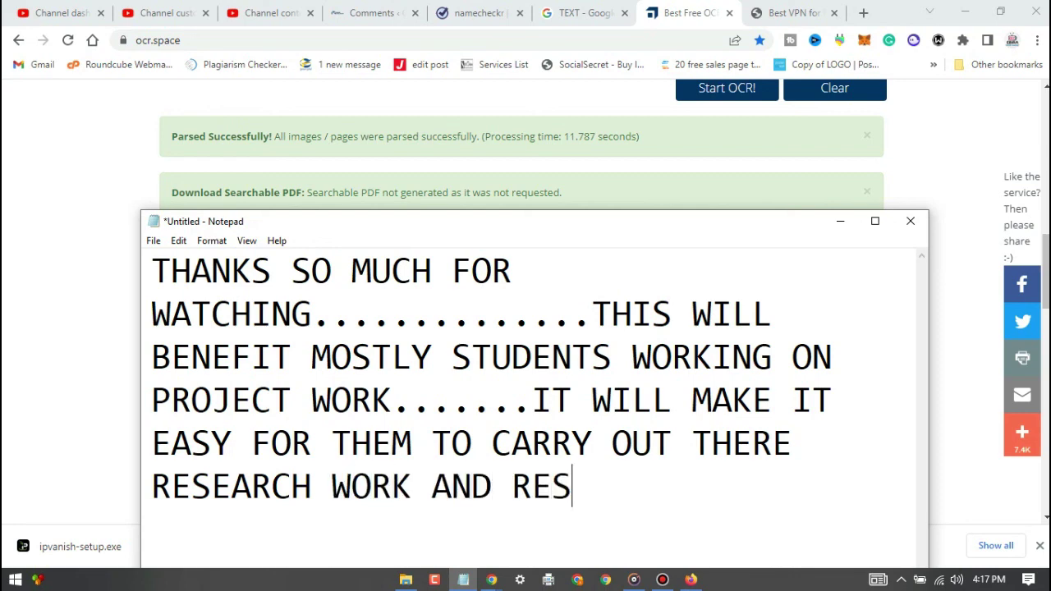
{"action": "type", "text": "OUR"}
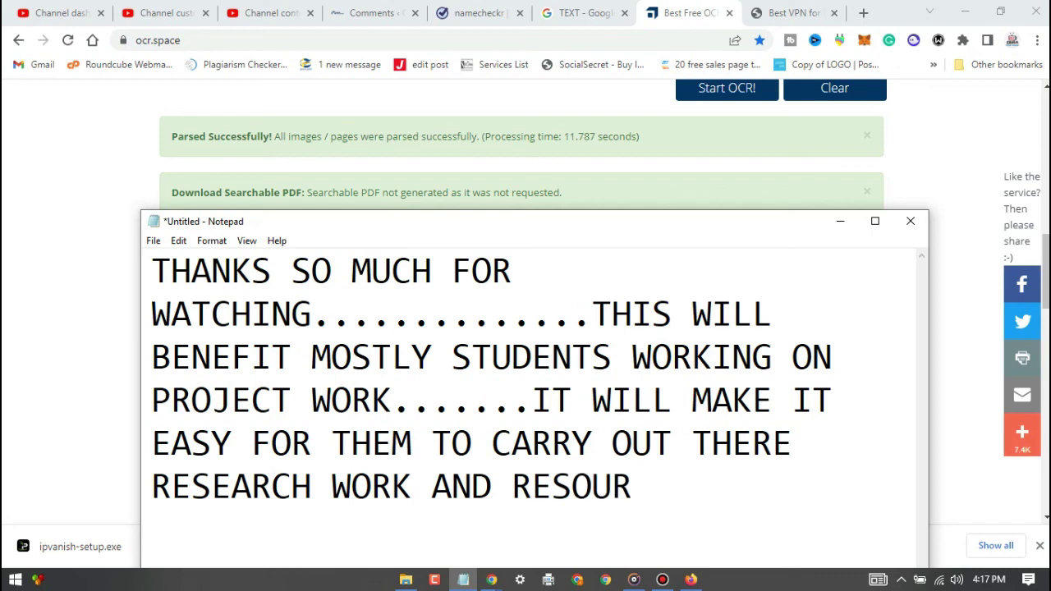
{"action": "key", "text": "BackSpace"}
{"action": "key", "text": "BackSpace"}
{"action": "key", "text": "BackSpace"}
{"action": "key", "text": "BackSpace"}
{"action": "key", "text": "BackSpace"}
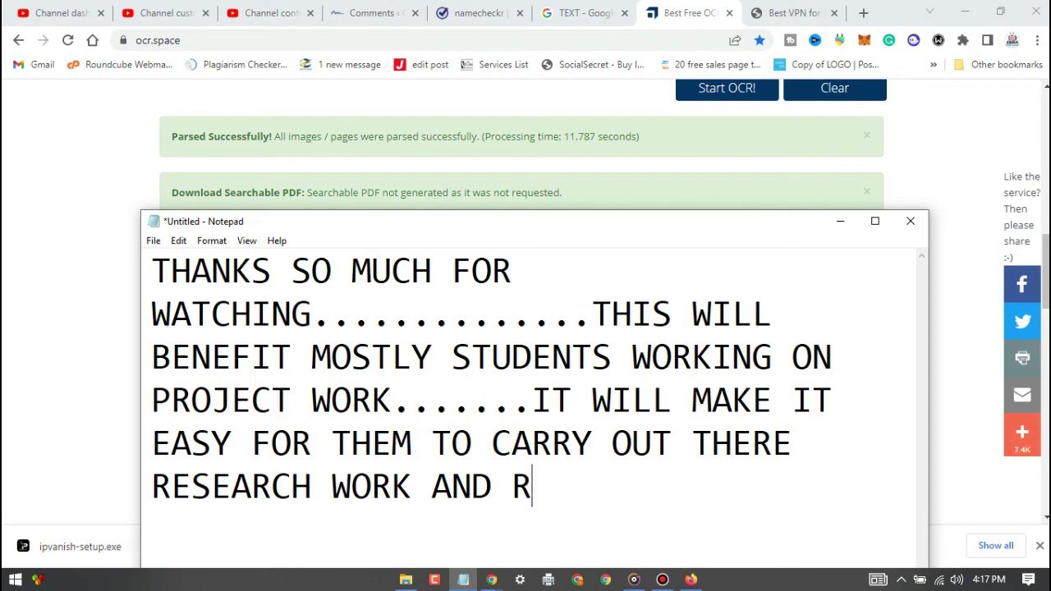
{"action": "key", "text": "BackSpace"}
{"action": "key", "text": "BackSpace"}
{"action": "key", "text": "BackSpace"}
{"action": "key", "text": "BackSpace"}
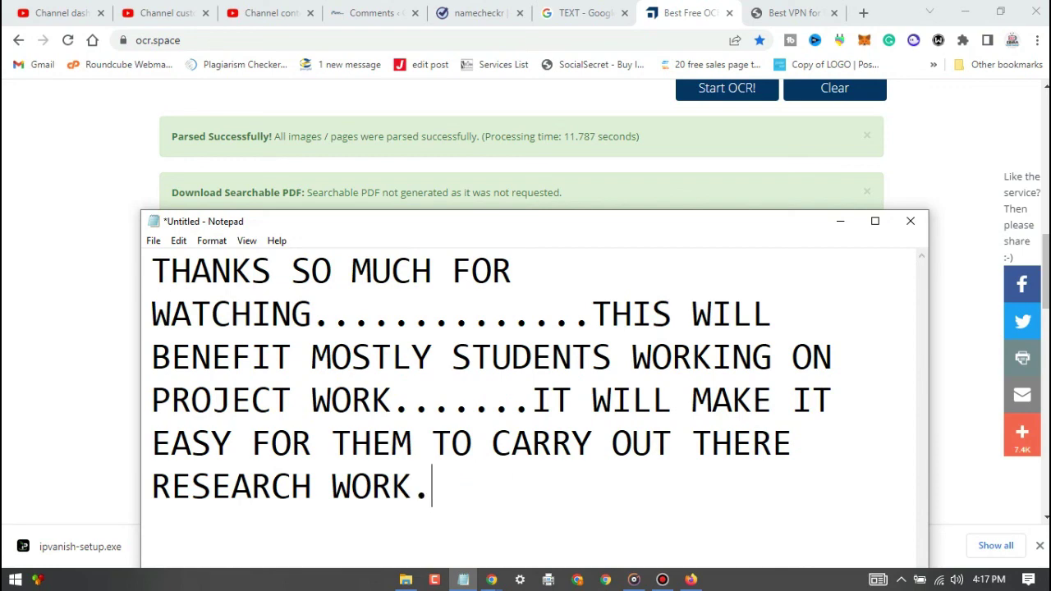
Step: Overwrite the note with a request to subscribe and like if helpful, and comment below about any difficulty
{"action": "type", "text": "........"}
{"action": "key", "text": "ctrl+a"}
{"action": "type", "text": "P"}
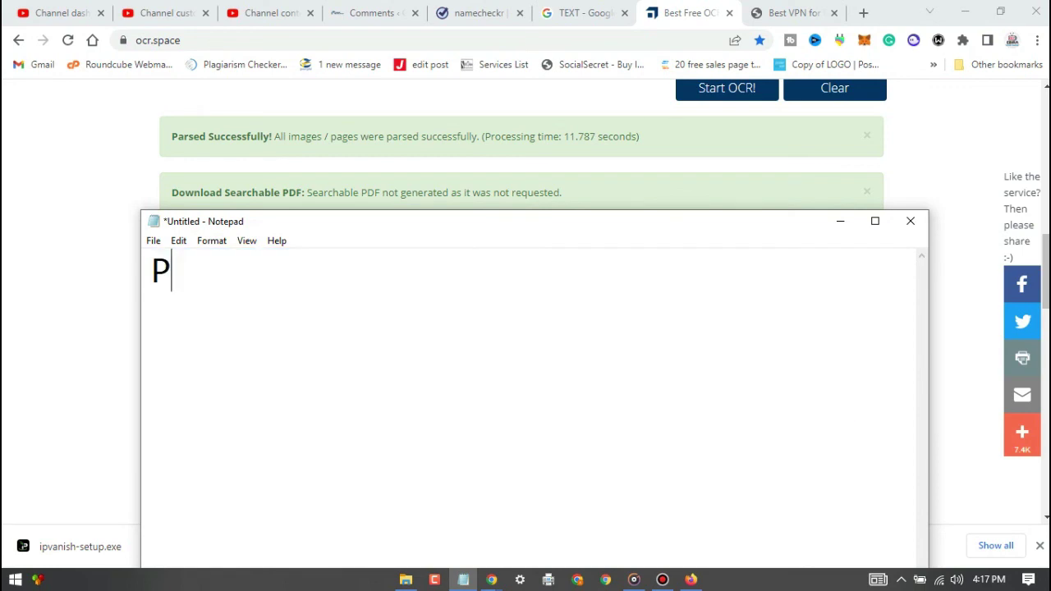
{"action": "type", "text": "LEASEIF"}
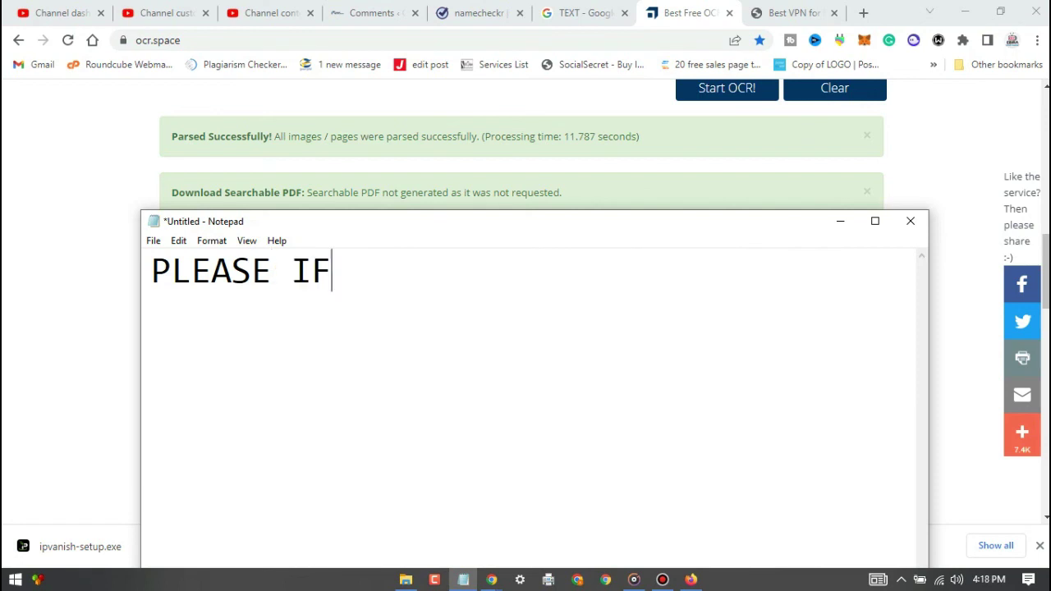
{"action": "type", "text": " Y"}
{"action": "type", "text": "HIS"}
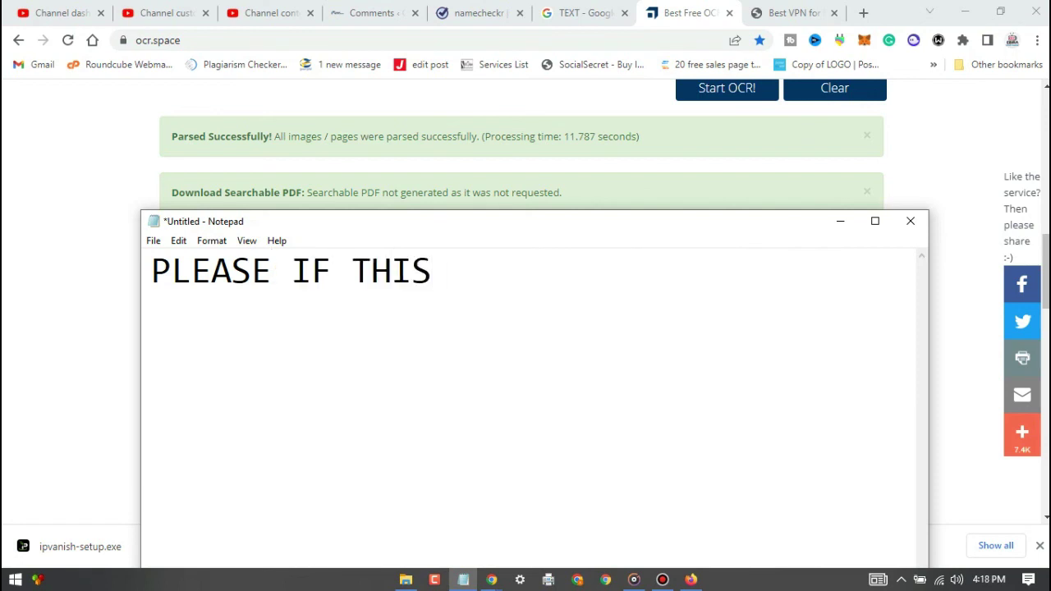
{"action": "type", "text": " VIDEO "}
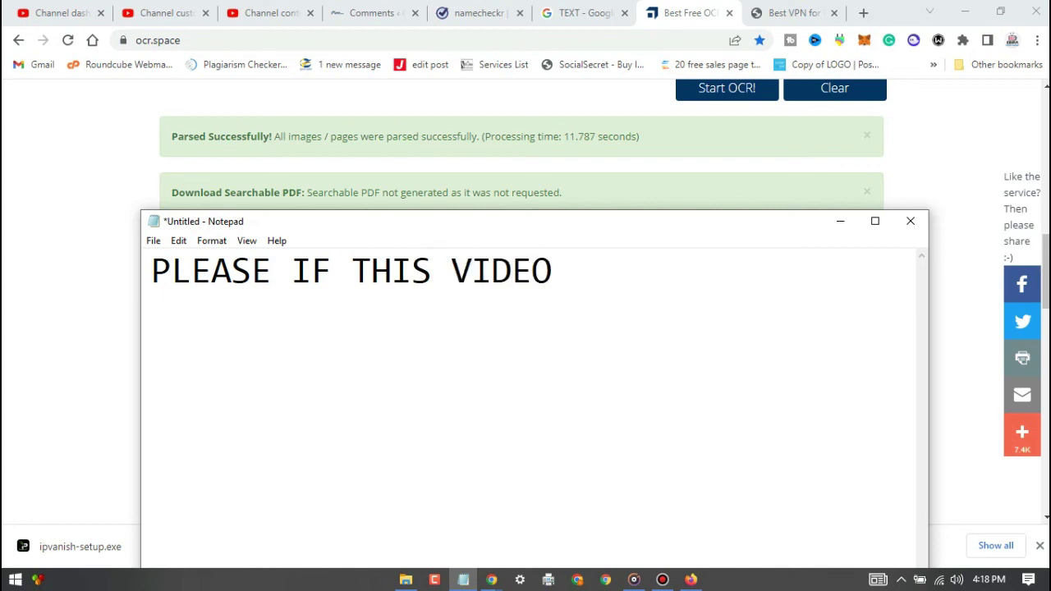
{"action": "type", "text": "IS HELP"}
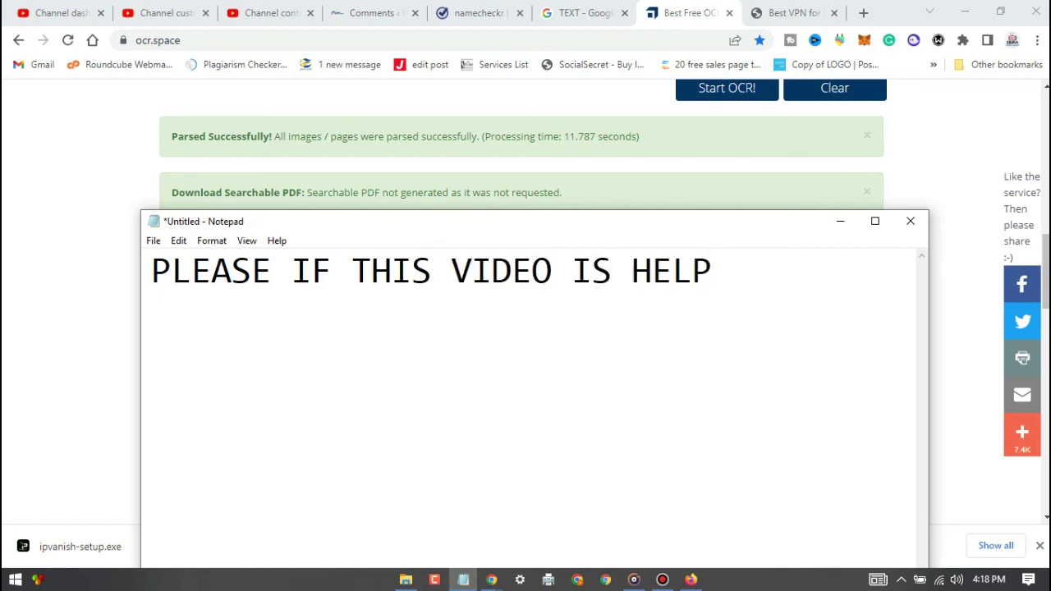
{"action": "type", "text": "FUL"}
{"action": "type", "text": " TO Y"}
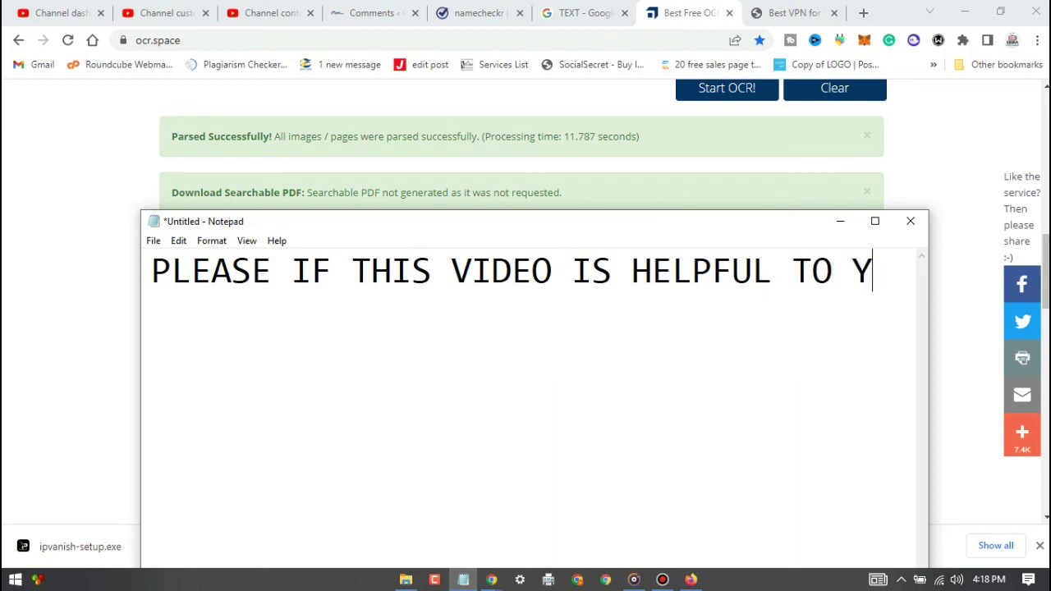
{"action": "type", "text": "OU KINDL"}
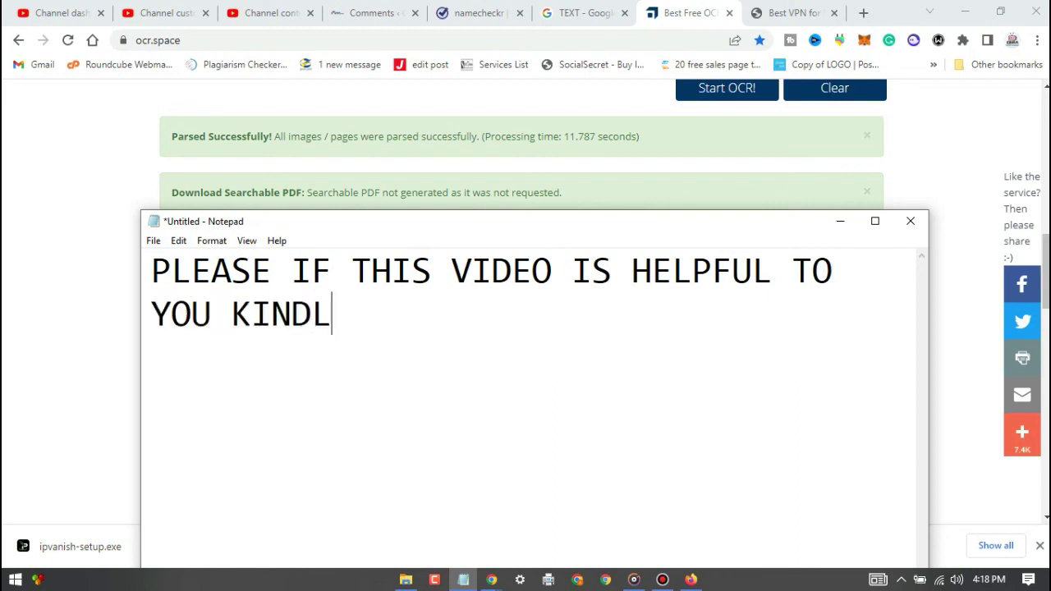
{"action": "type", "text": "Y CLIC"}
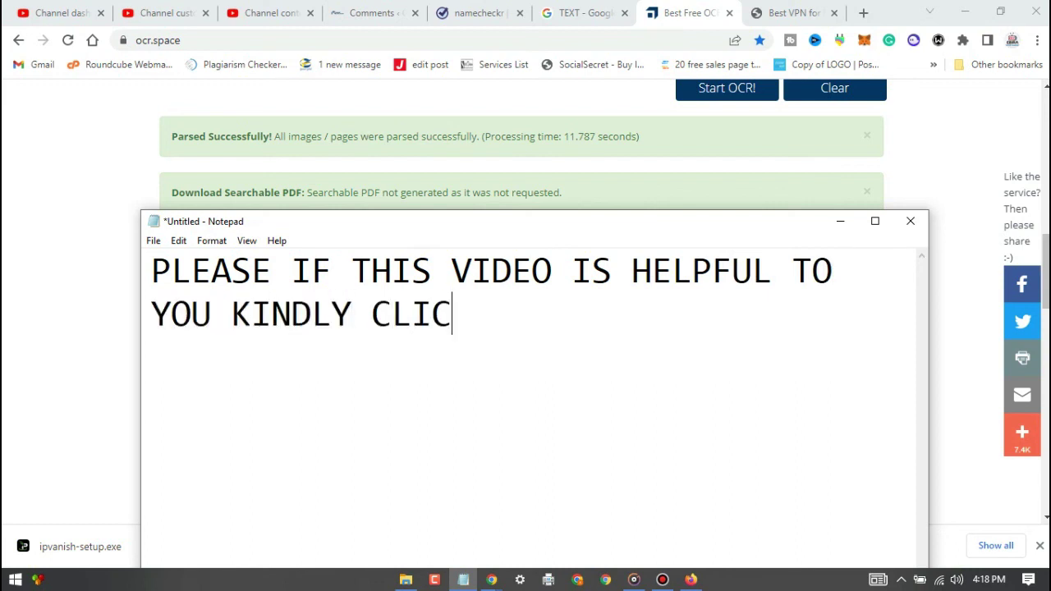
{"action": "type", "text": "K THE SUBS"}
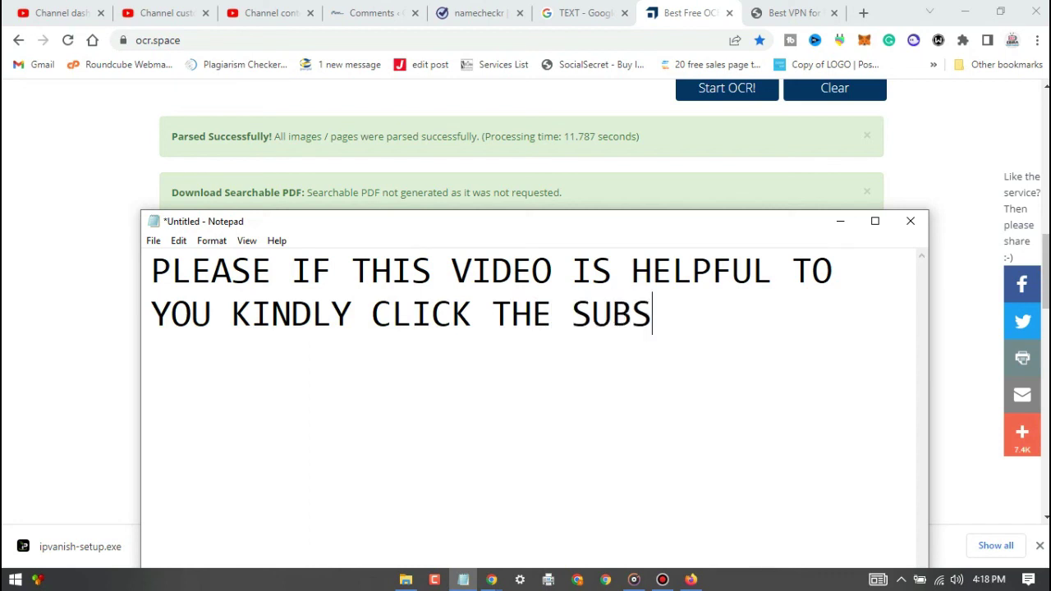
{"action": "type", "text": "CRIBE BU"}
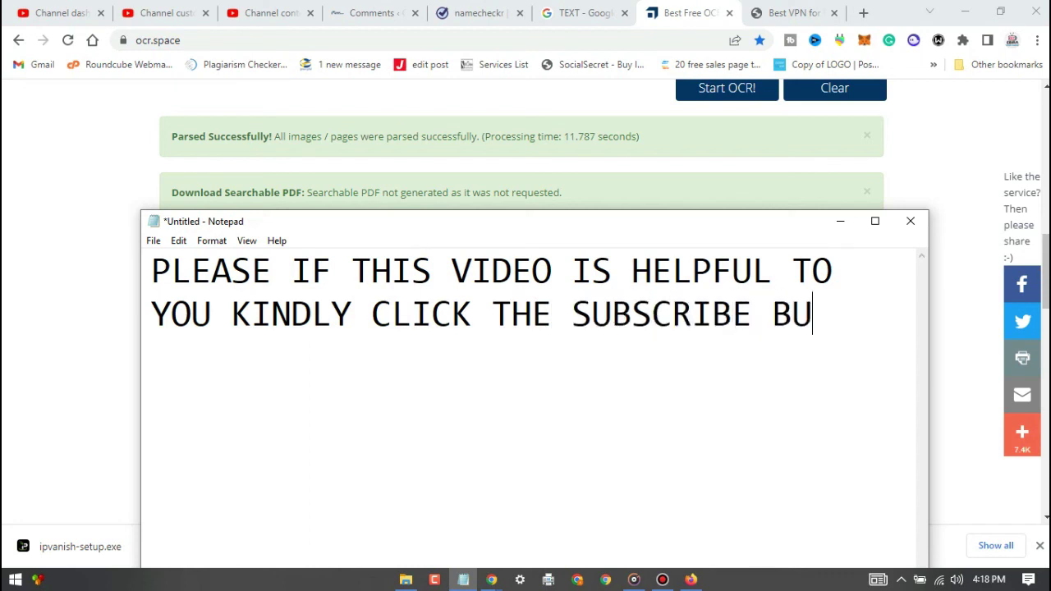
{"action": "type", "text": "TTON AND L"}
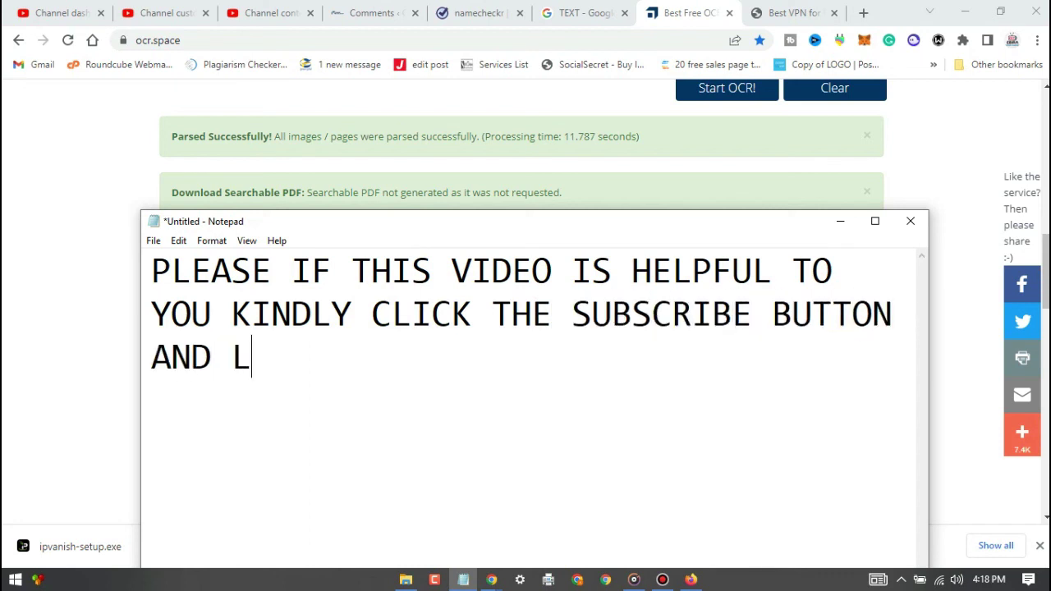
{"action": "type", "text": "IKE BUR="}
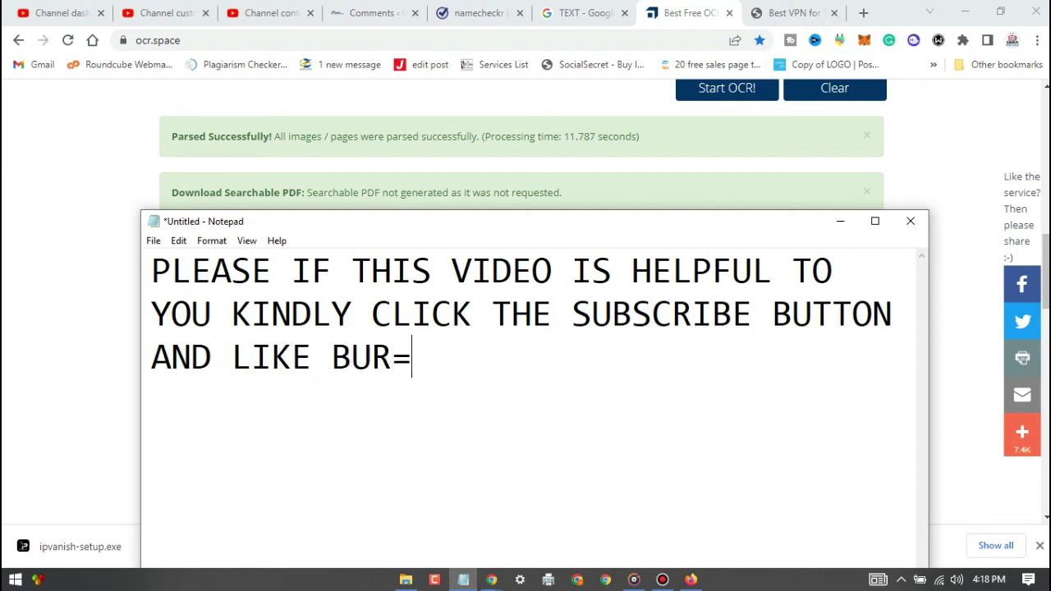
{"action": "type", "text": "T"}
{"action": "key", "text": "BackSpace"}
{"action": "key", "text": "BackSpace"}
{"action": "key", "text": "BackSpace"}
{"action": "type", "text": "ON......I"}
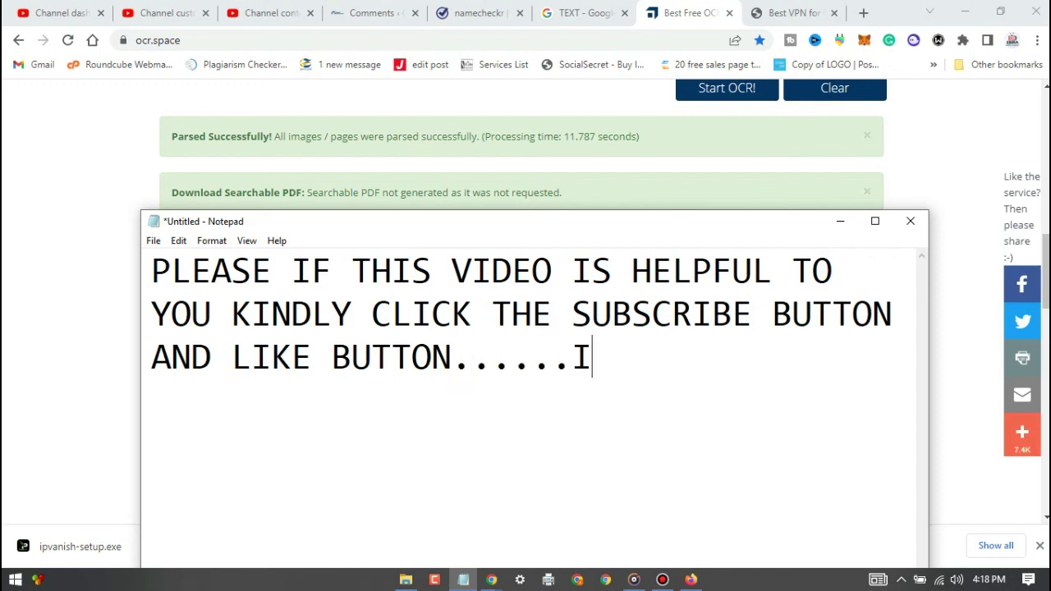
{"action": "type", "text": "F YOU AR"}
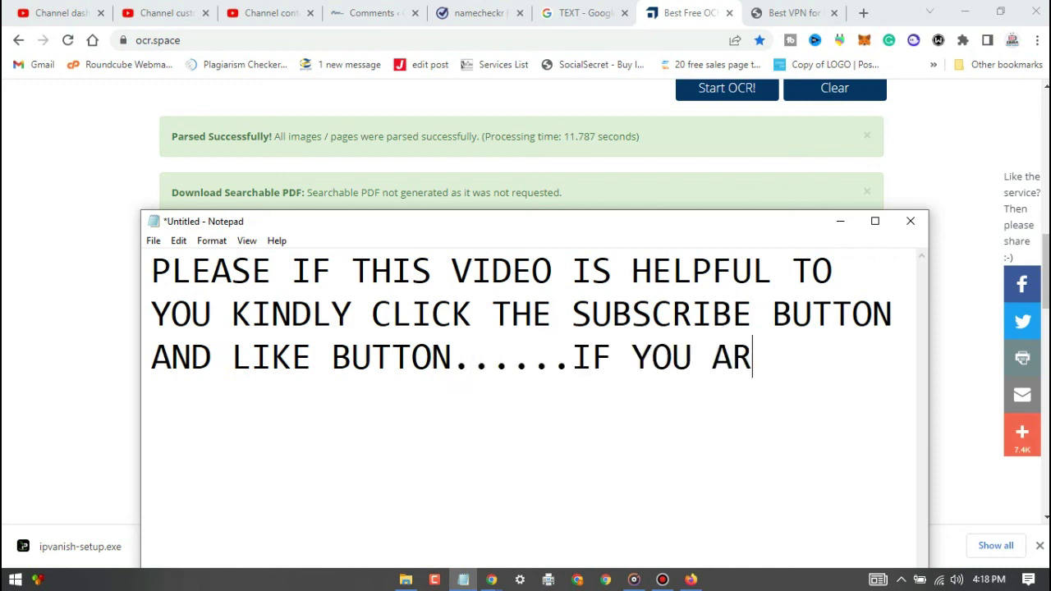
{"action": "type", "text": "E FACING A"}
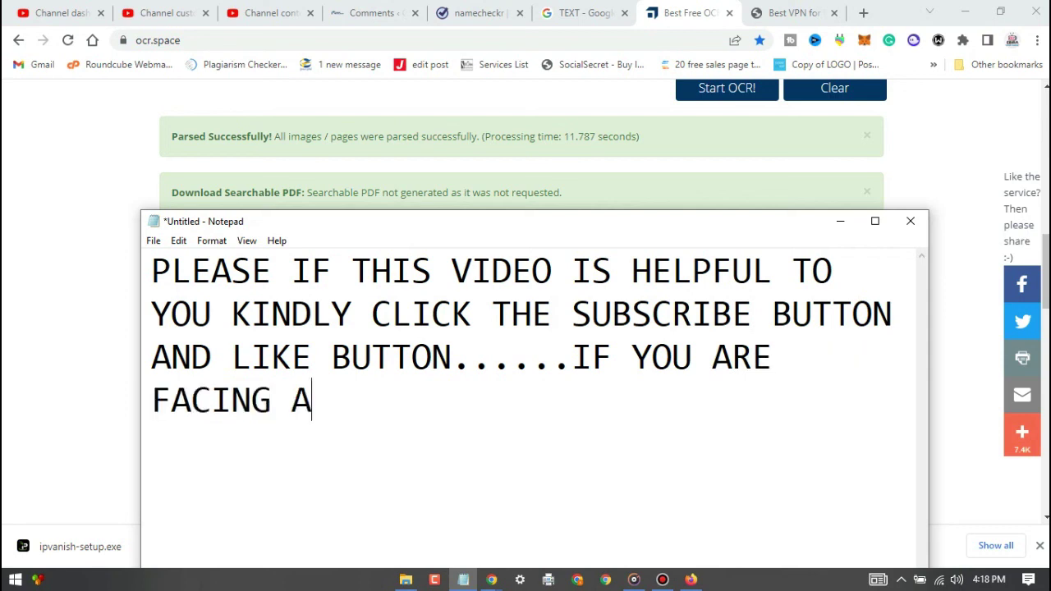
{"action": "type", "text": "NY DIF"}
{"action": "key", "text": "BackSpace"}
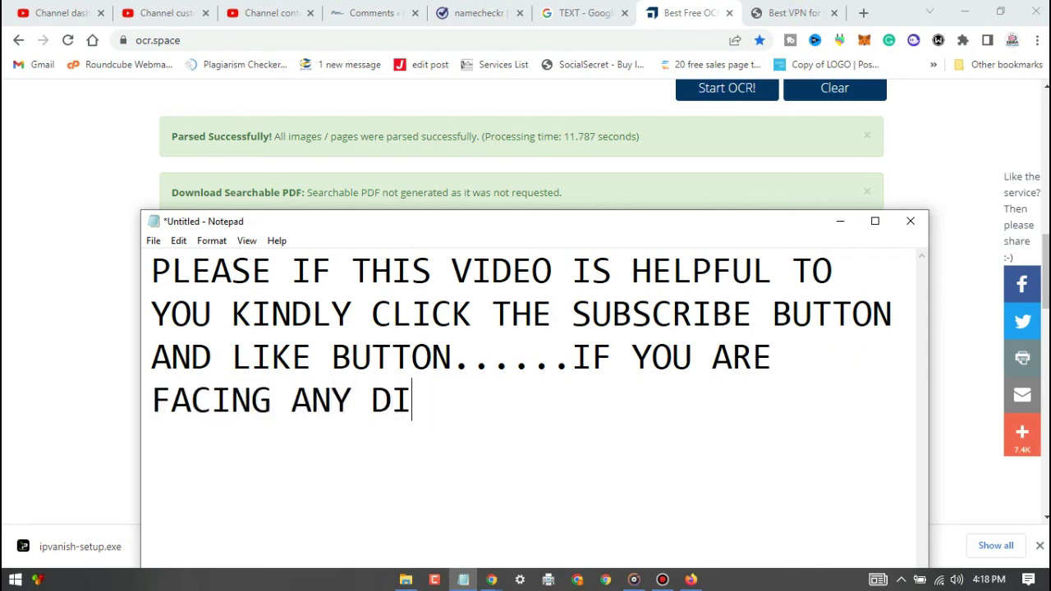
{"action": "type", "text": "FICULT"}
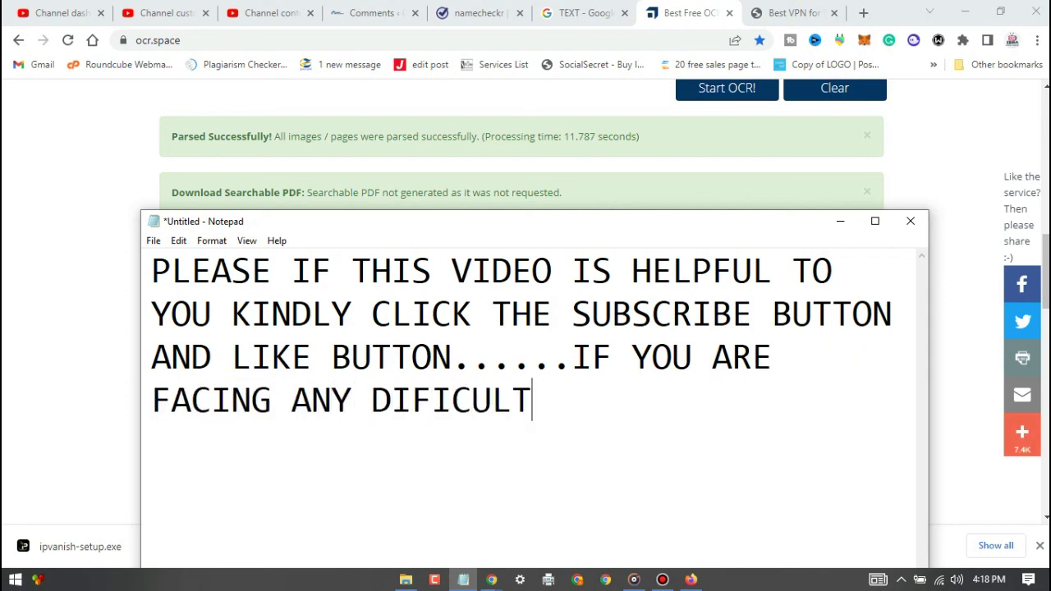
{"action": "type", "text": "Y JUST "}
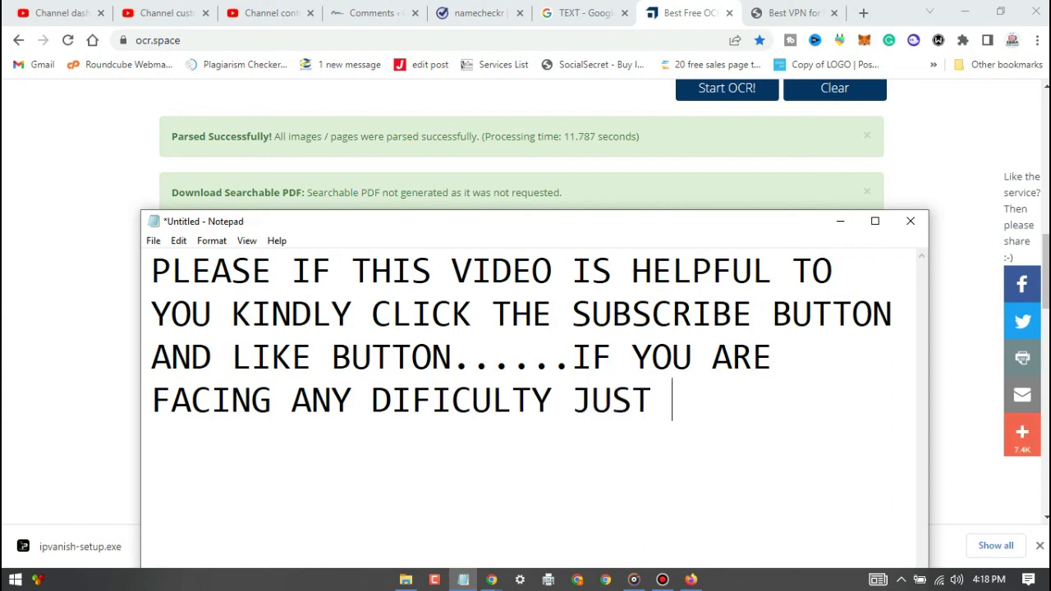
{"action": "type", "text": "COMMENT B"}
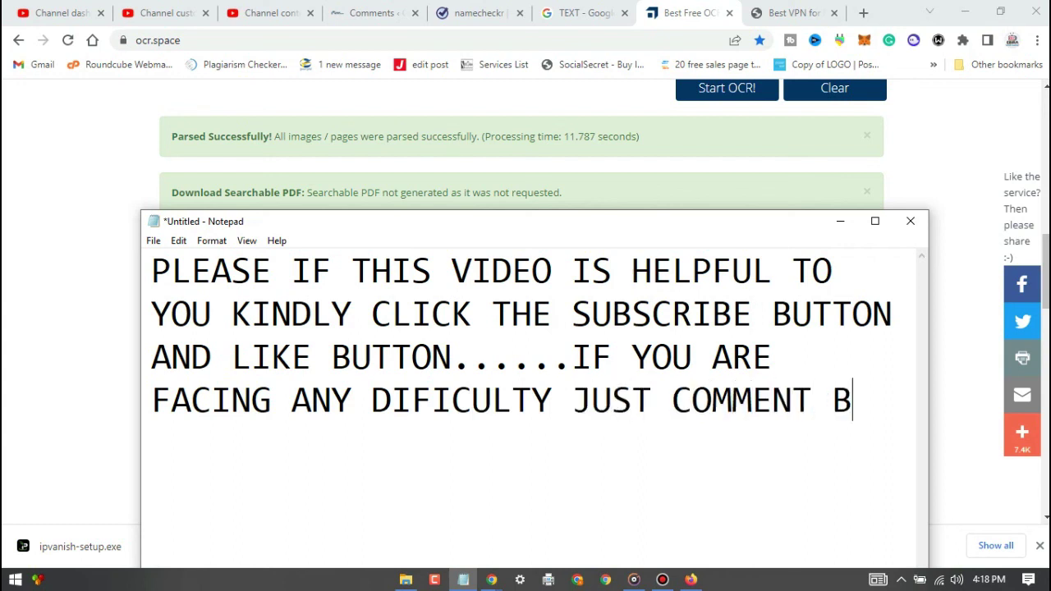
{"action": "type", "text": "ELOW....."}
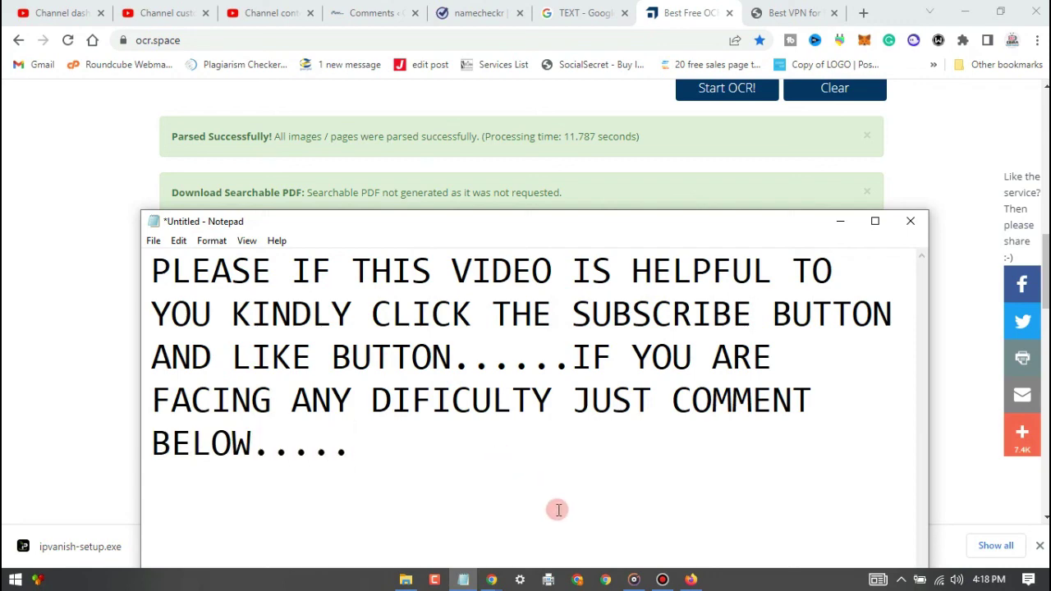
Step: Replace the whole note with 'BYEEEEEEEEEEEEEEEEEEEEEEEEEEEEE' and start a new line
{"action": "key", "text": "ctrl+a"}
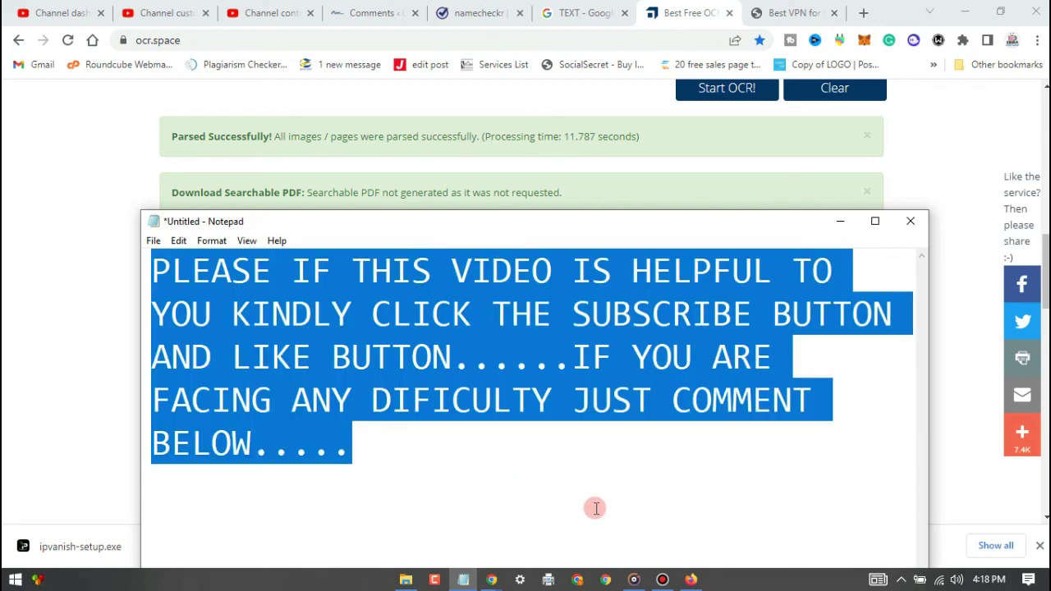
{"action": "type", "text": "BYEEEEEEEEEEEEEEEE"}
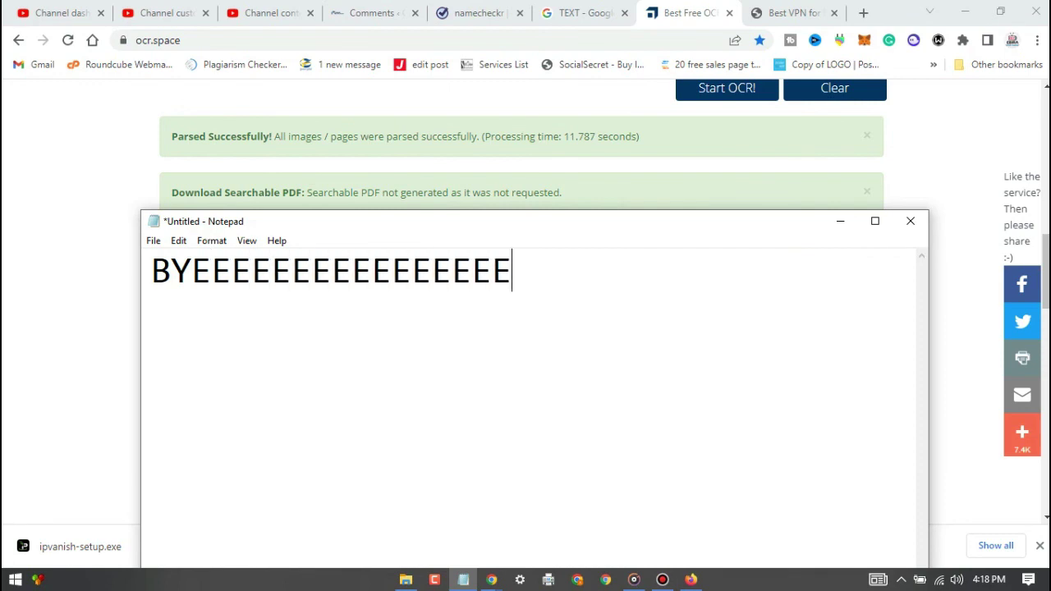
{"action": "type", "text": "EEEEEEEEEEEEE"}
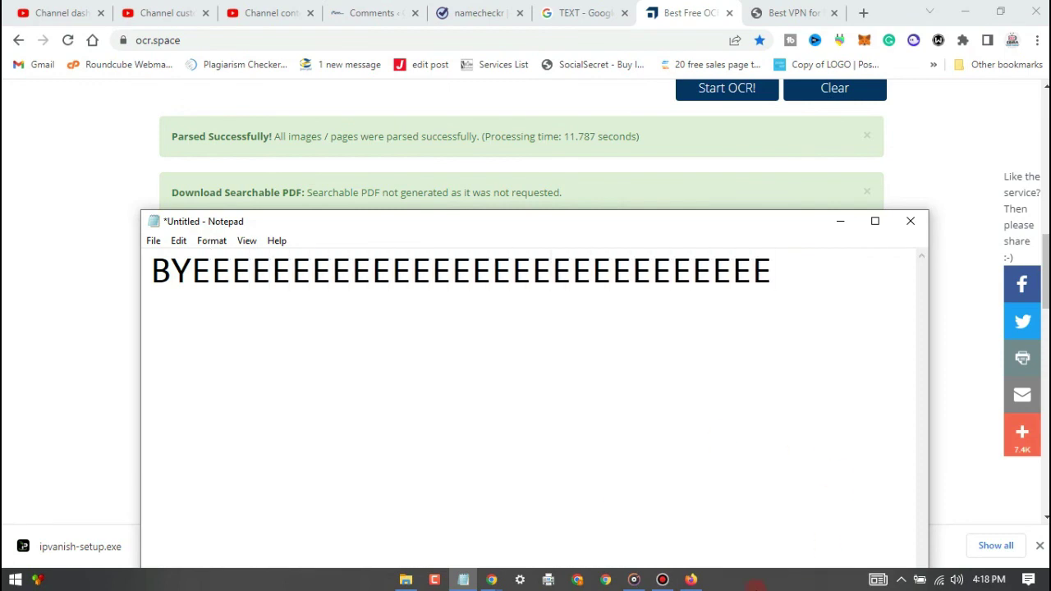
{"action": "key", "text": "Return"}
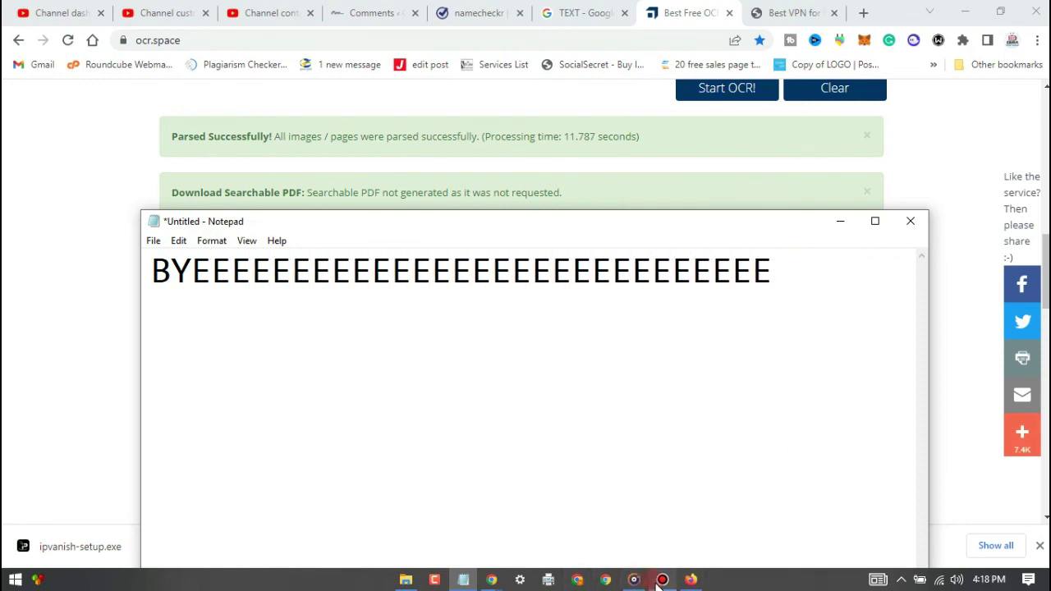